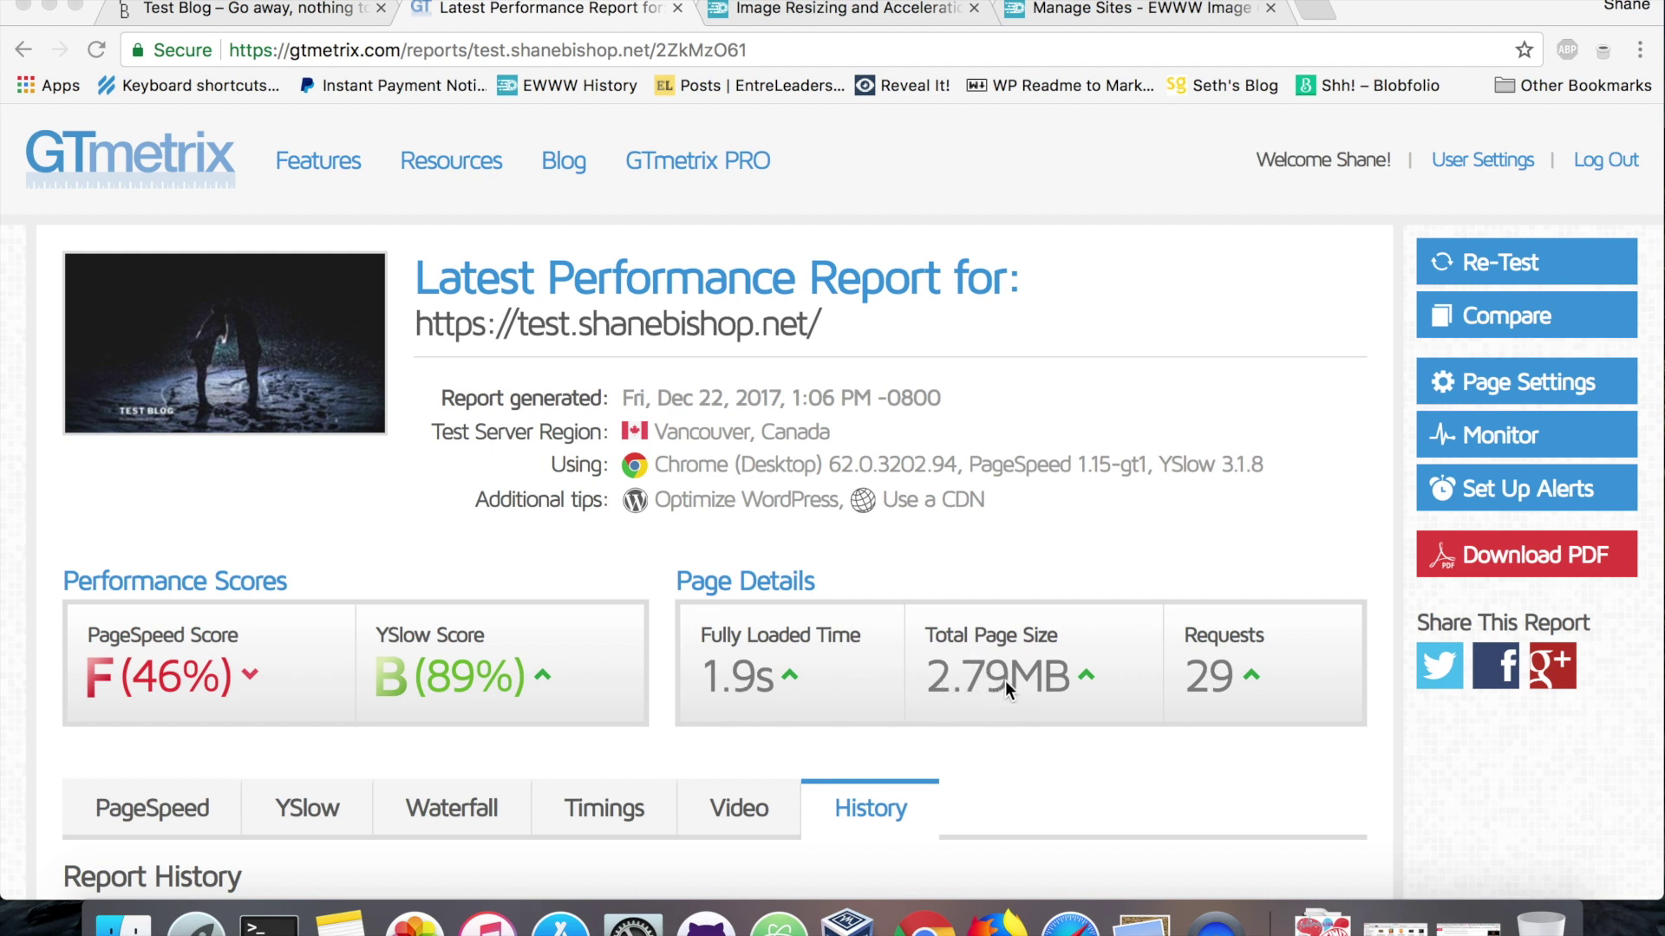
Step: Switch from the GTmetrix report to the Test Blog site's browser tab
left_click(1086, 672)
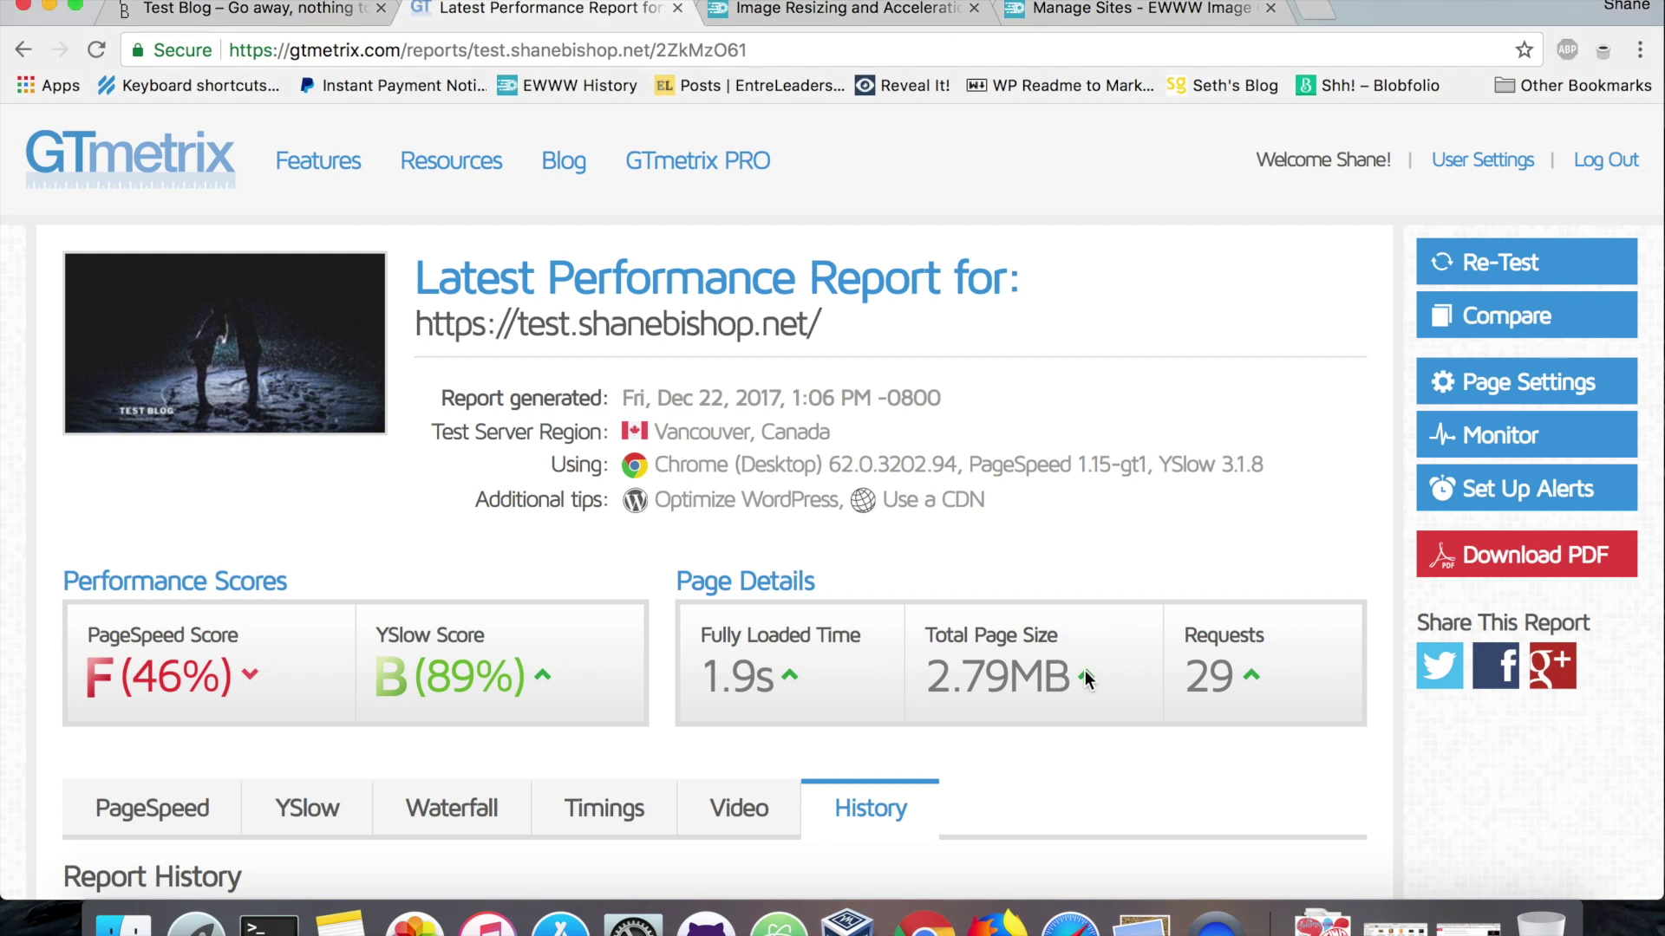
mouse_move(1086, 685)
key("ctrl+shift+Tab")
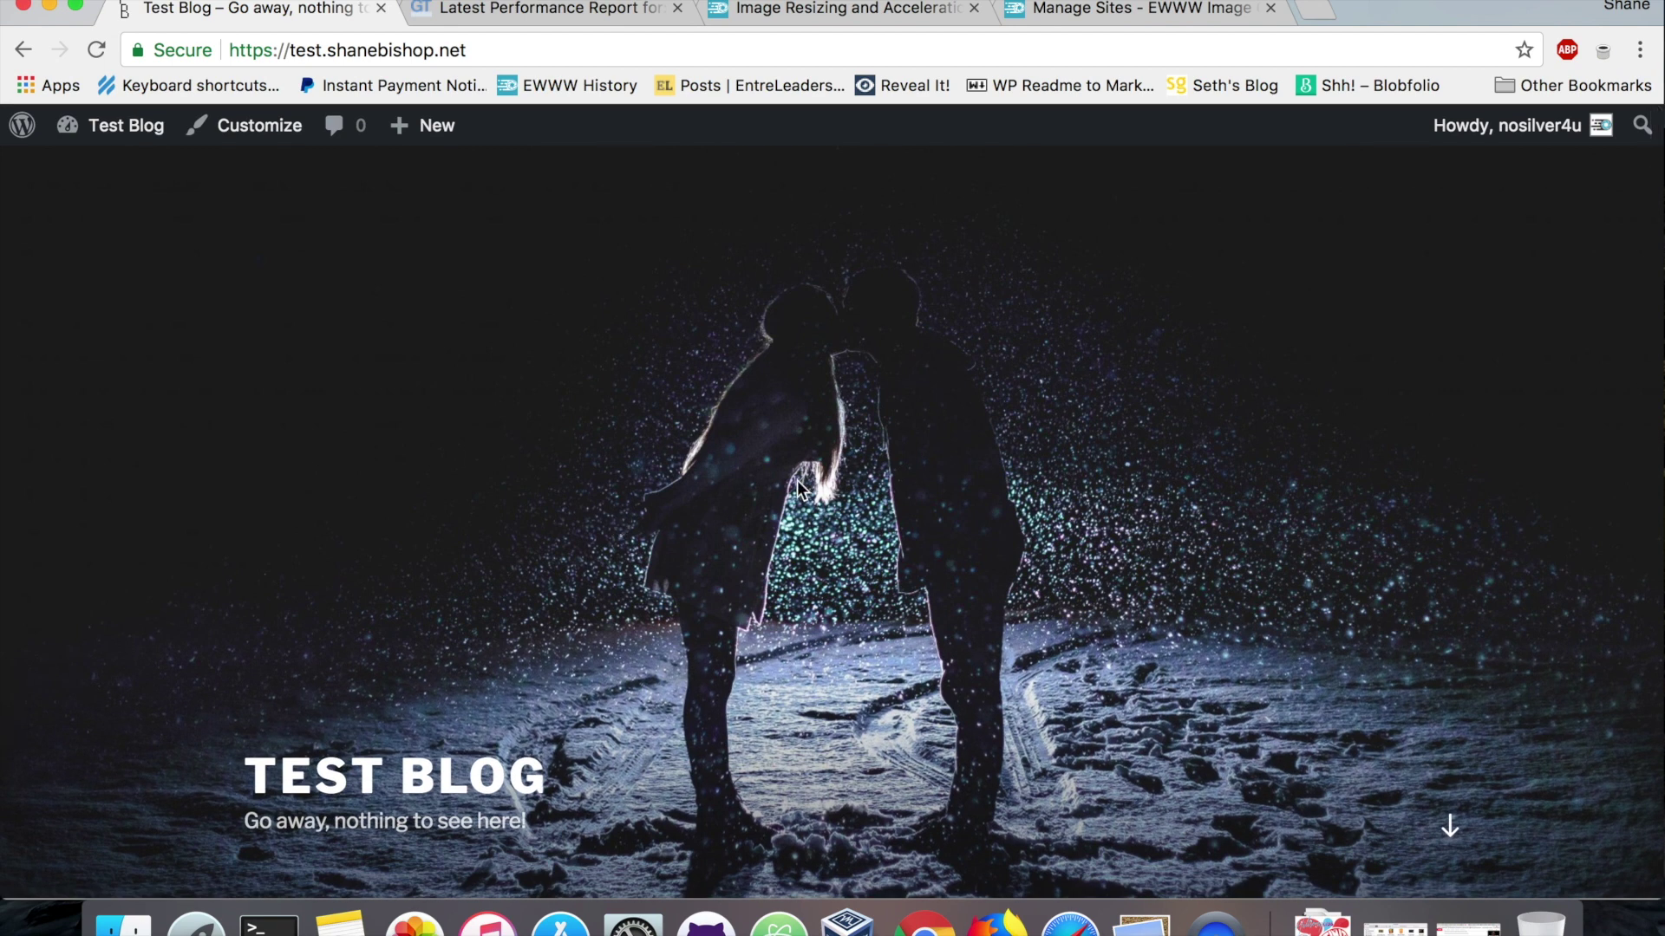
Step: Scroll through the image-heavy posts (testh, testf, teste, testd gallery), then return to the top
scroll(508, 507, "down", 7)
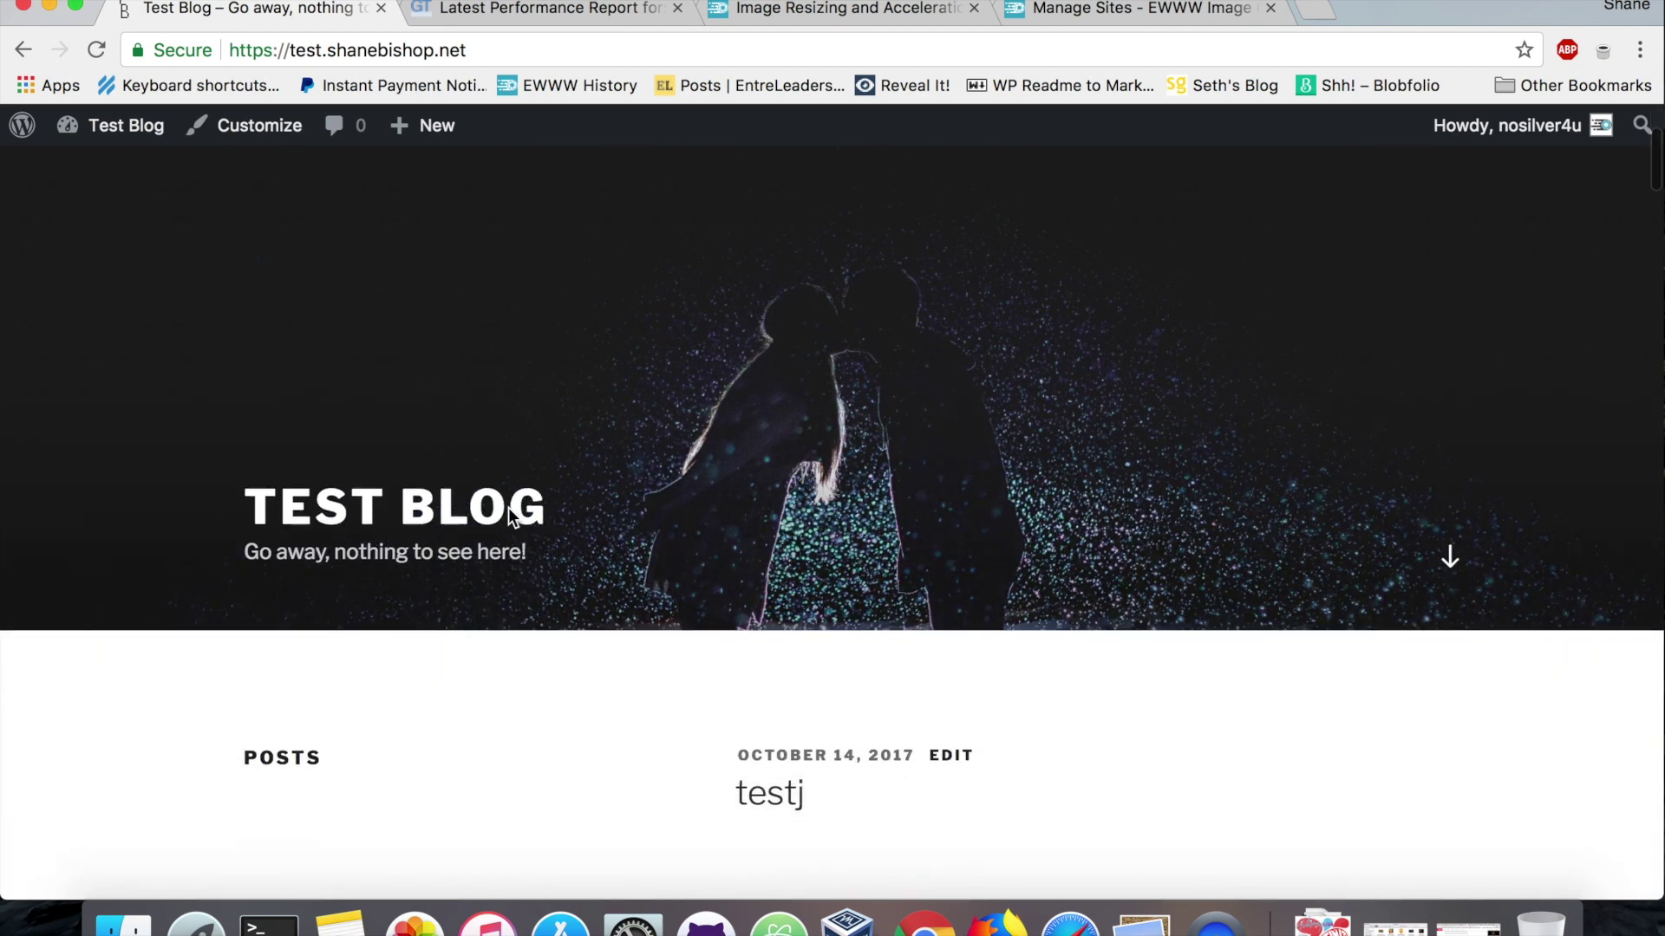
scroll(508, 509, "down", 5)
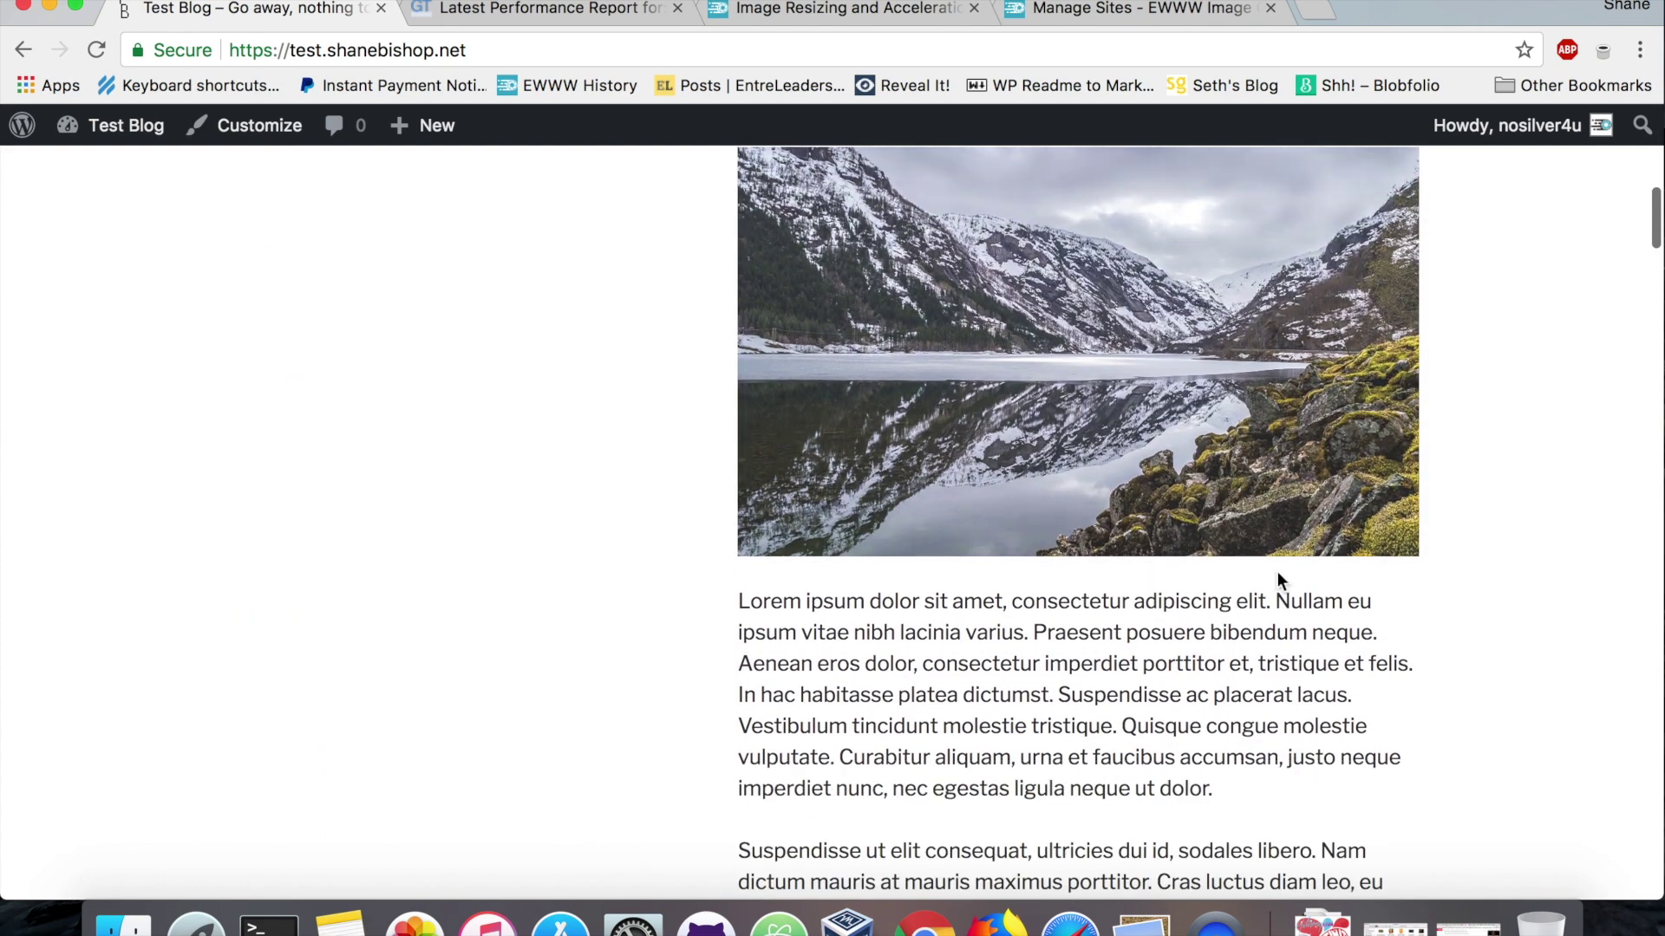
scroll(1458, 655, "up", 3)
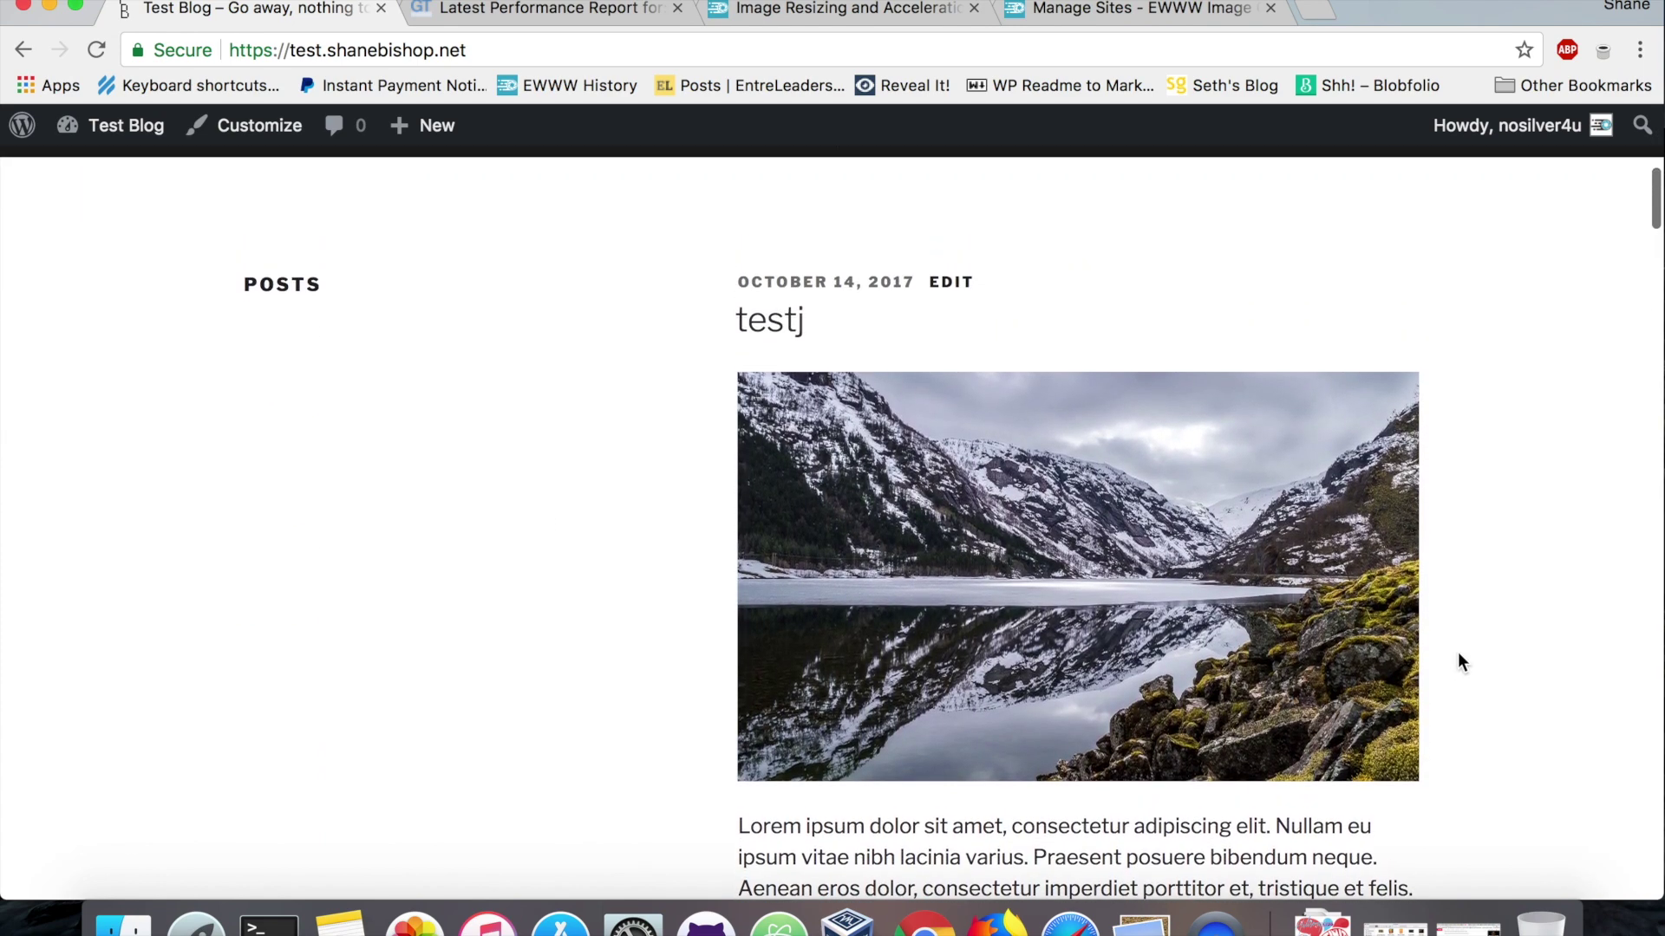
scroll(1459, 655, "down", 4)
scroll(1459, 657, "down", 15)
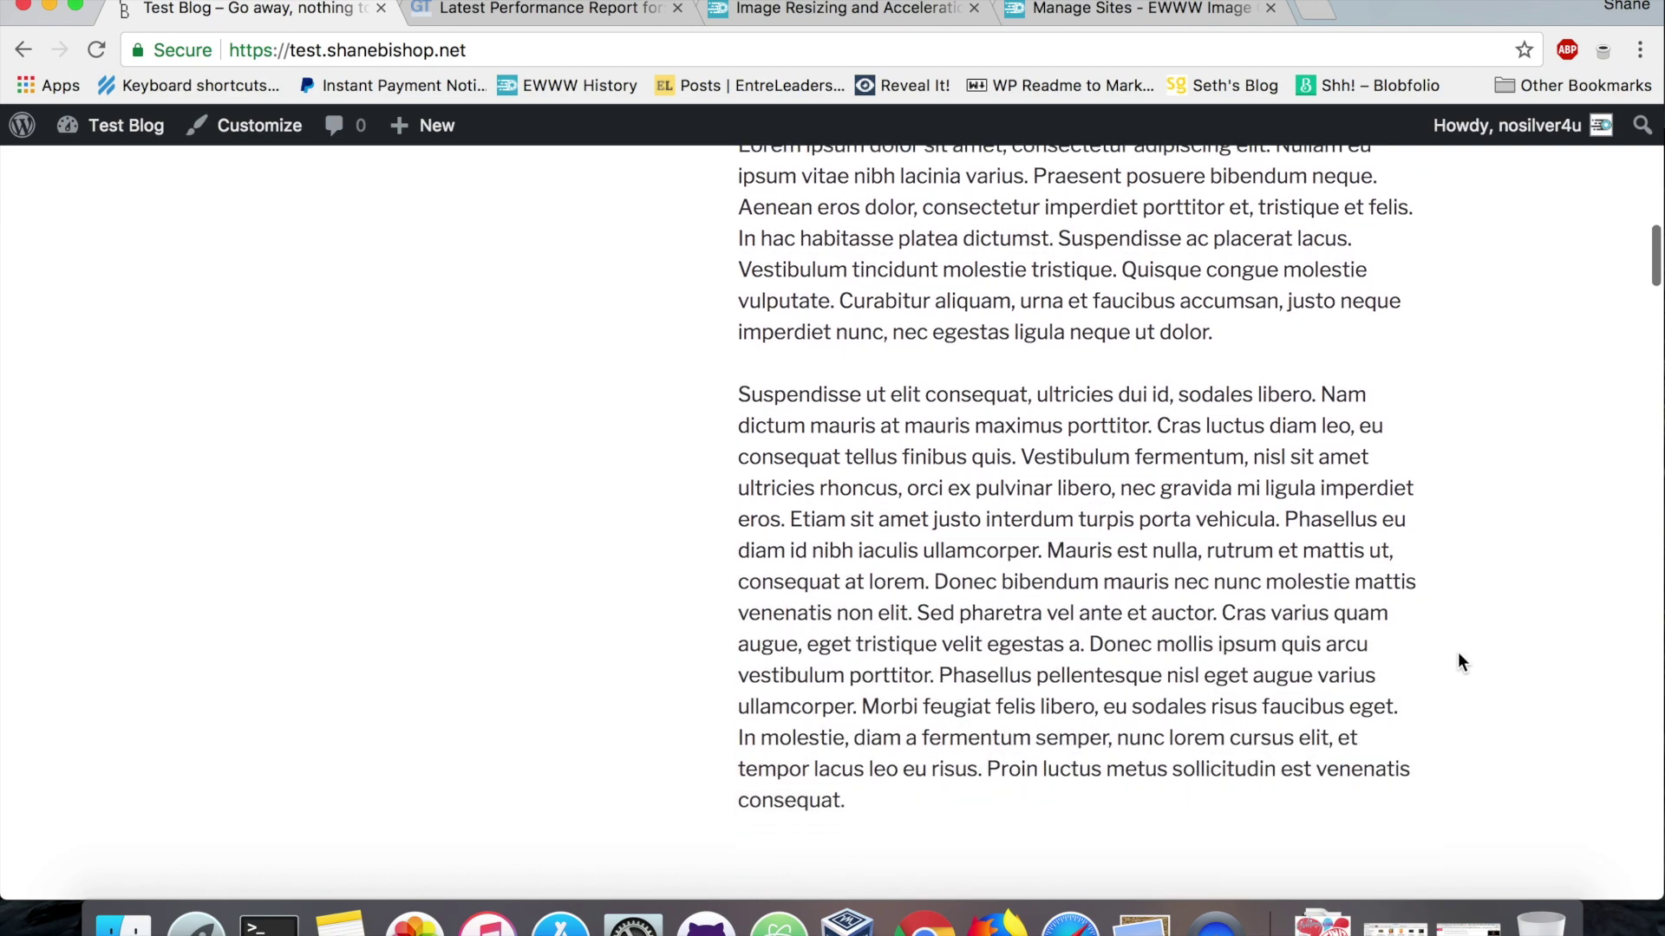
scroll(1458, 660, "down", 20)
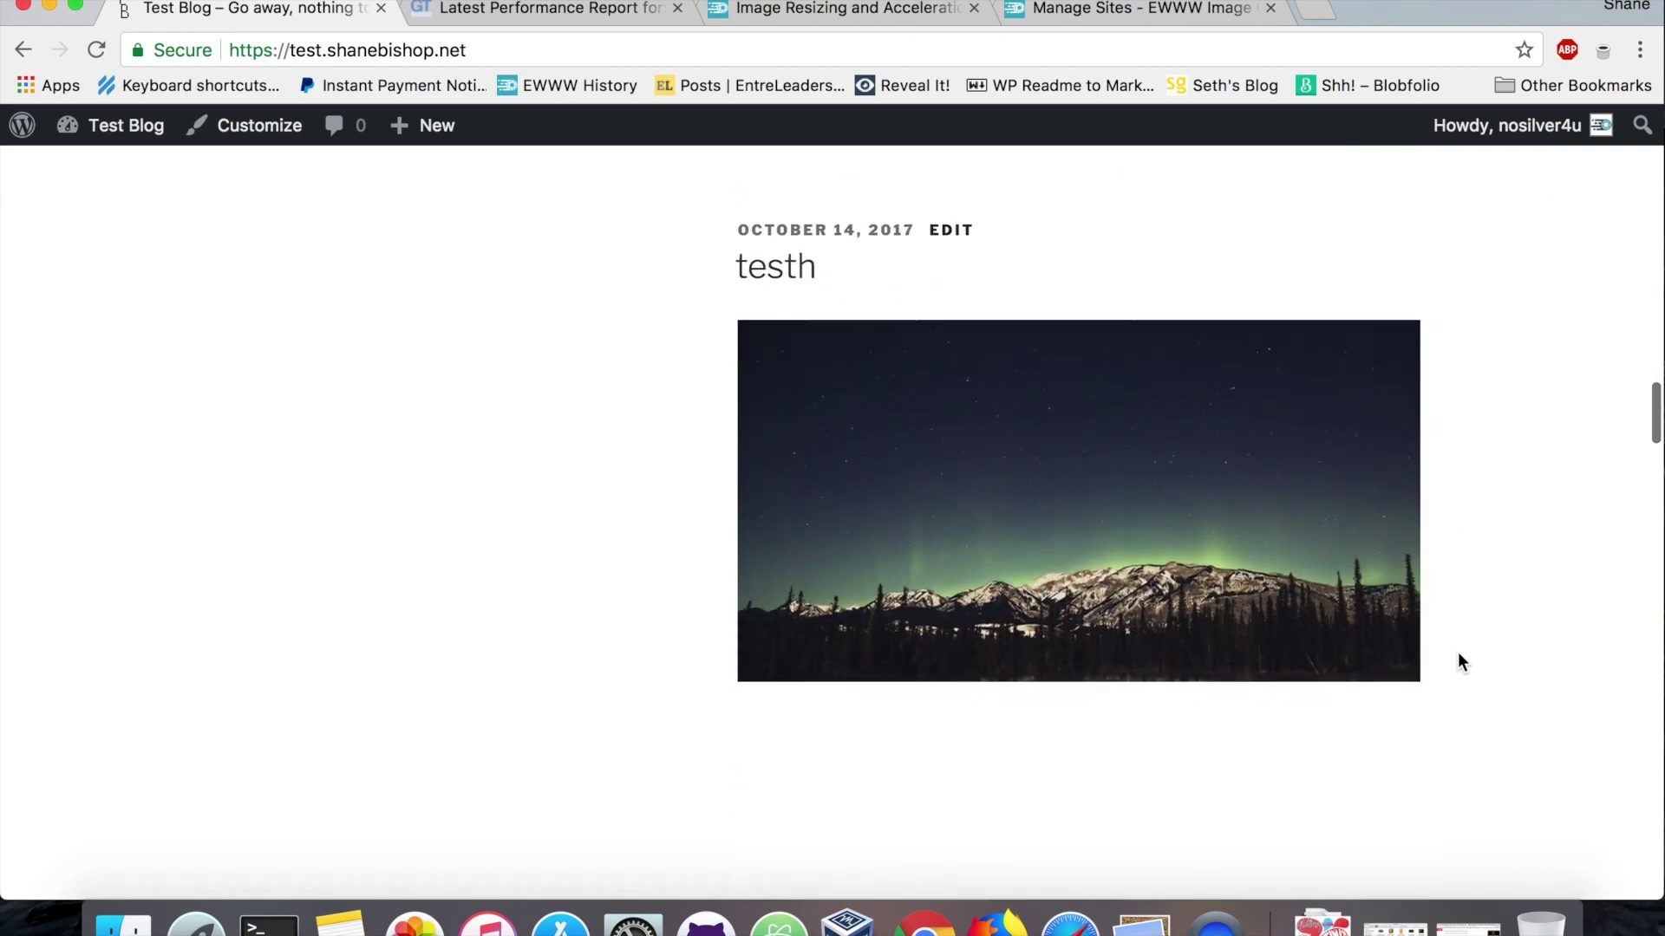
scroll(1459, 656, "down", 15)
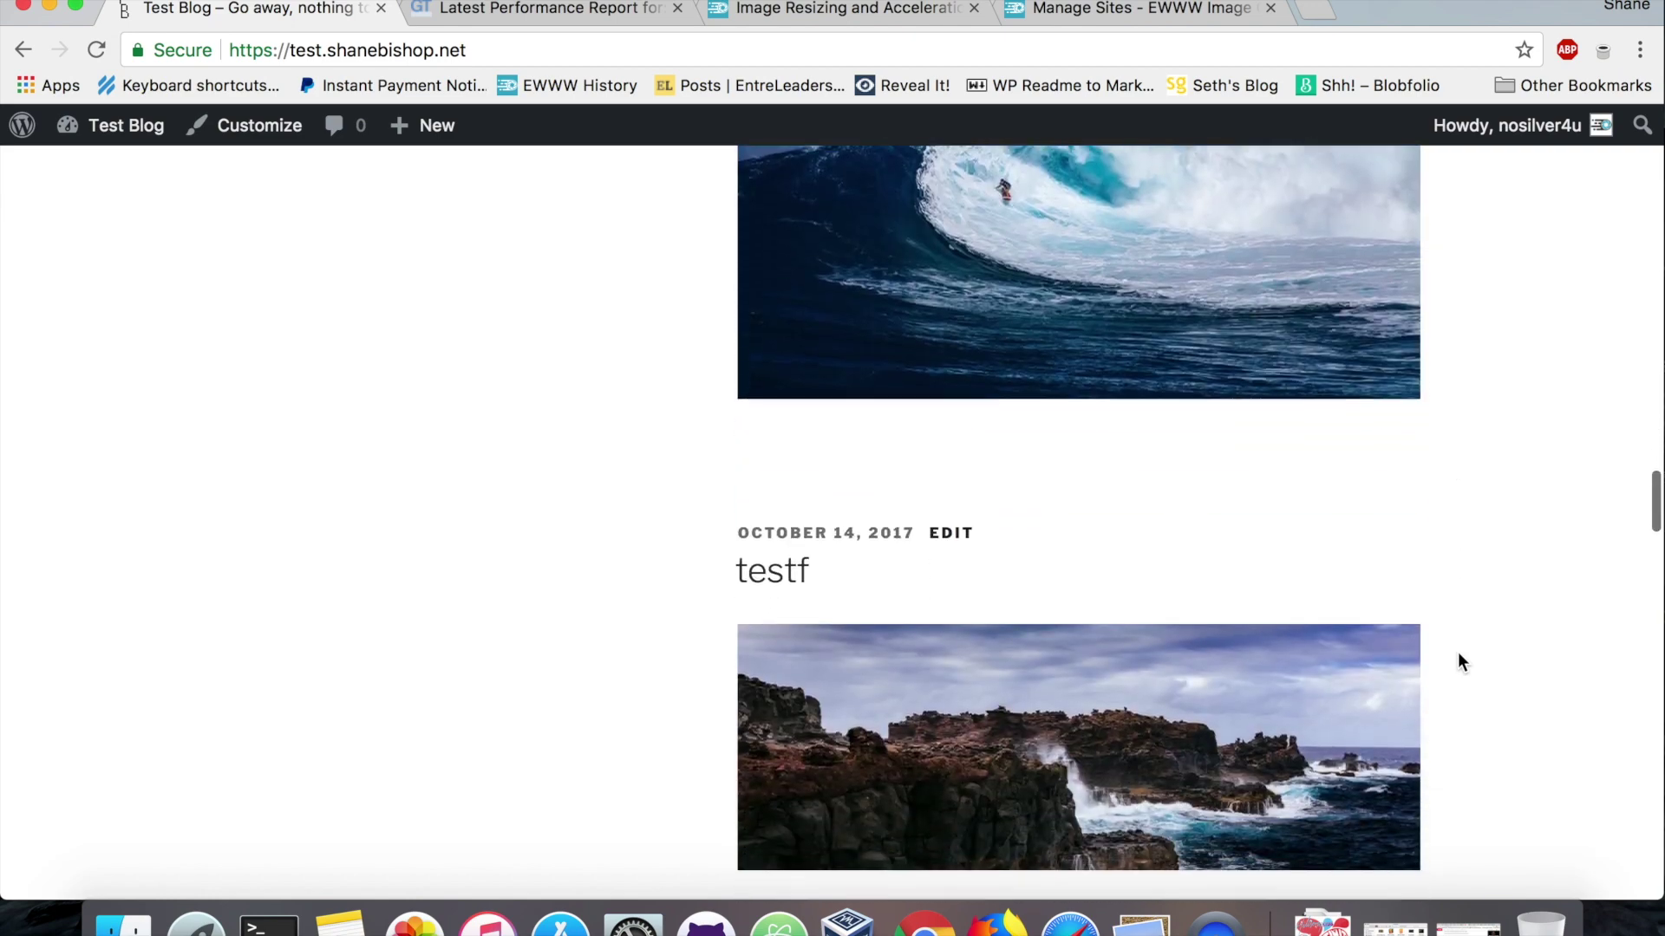
scroll(1458, 662, "down", 10)
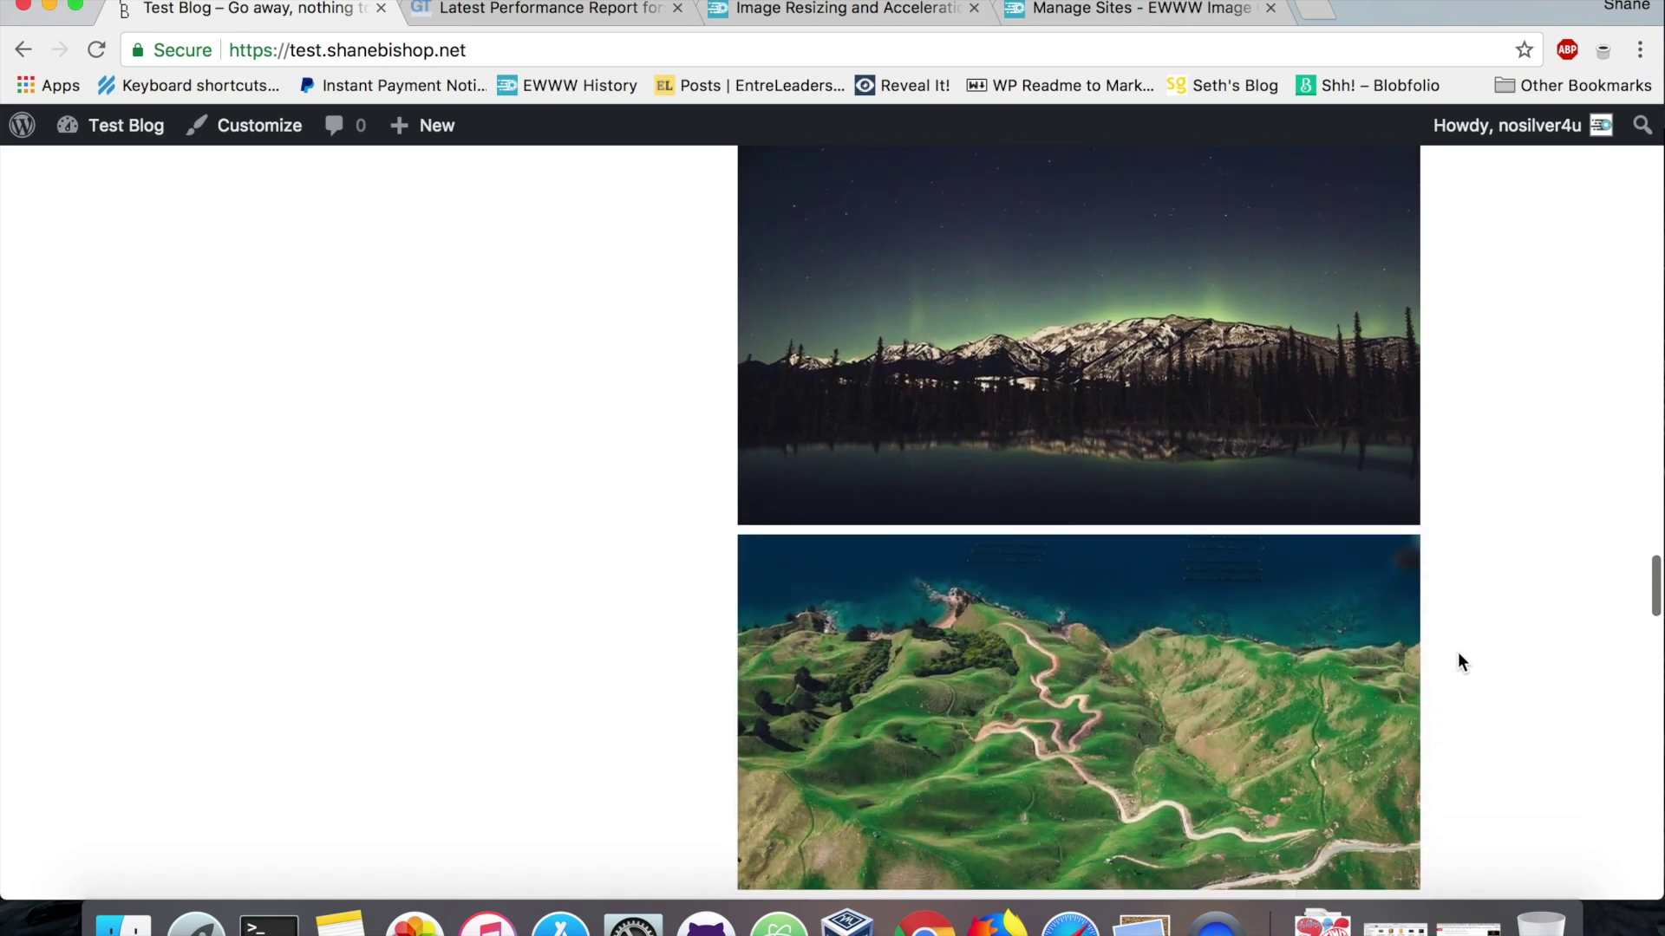
scroll(1458, 662, "down", 10)
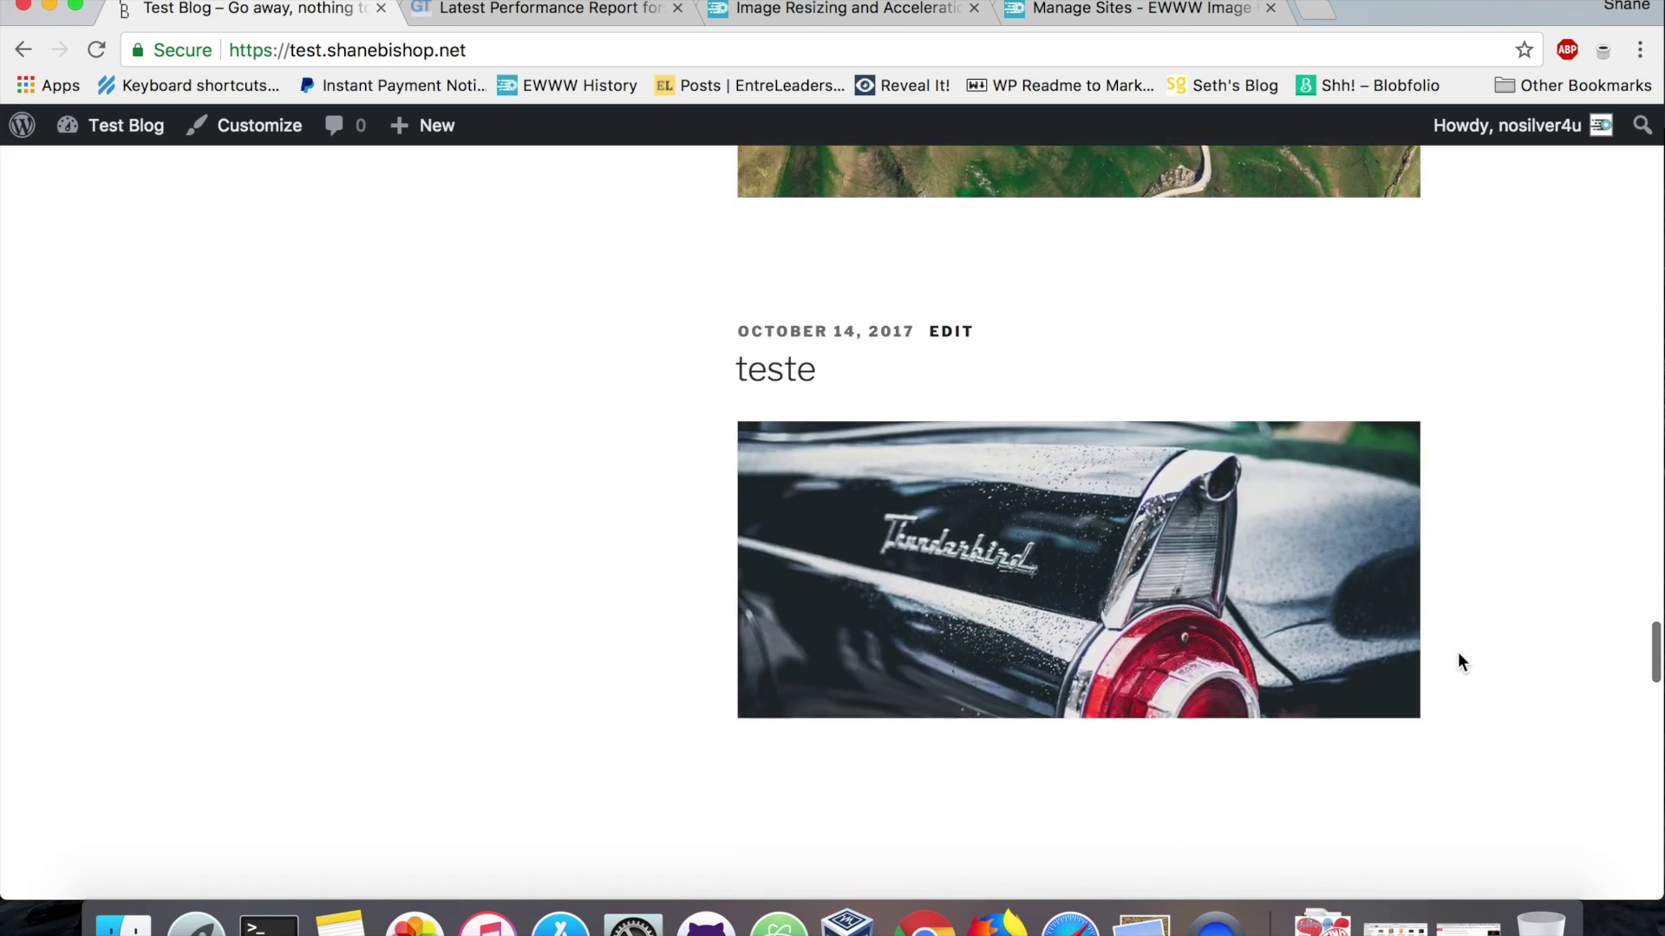
scroll(1459, 663, "down", 15)
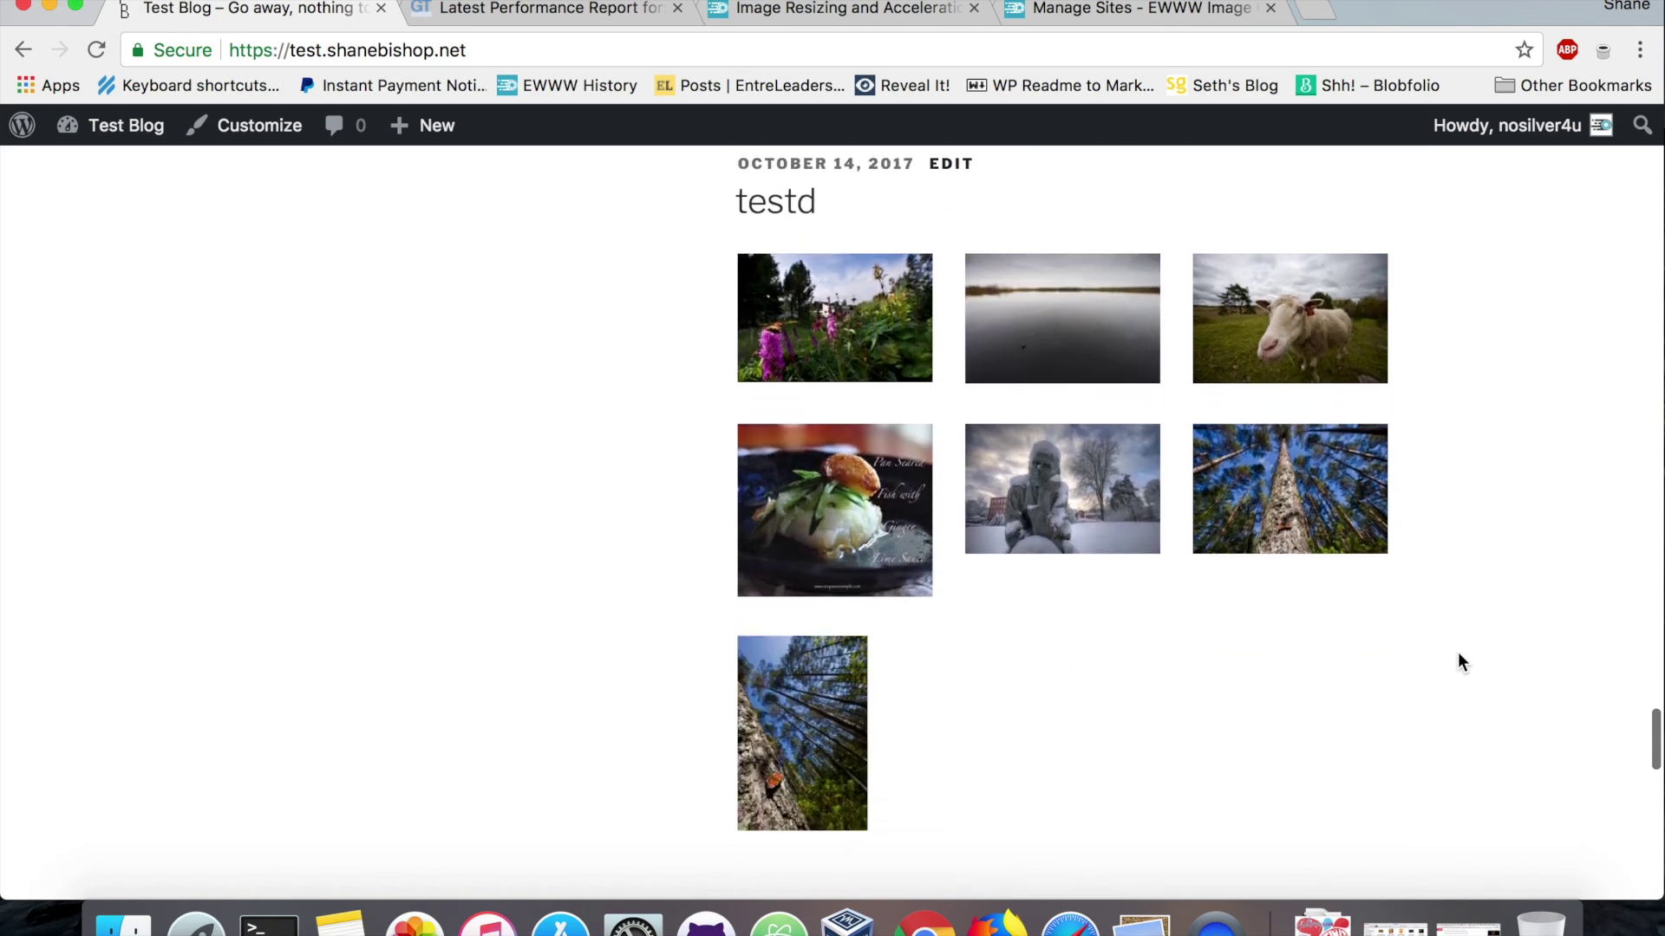
key("Home")
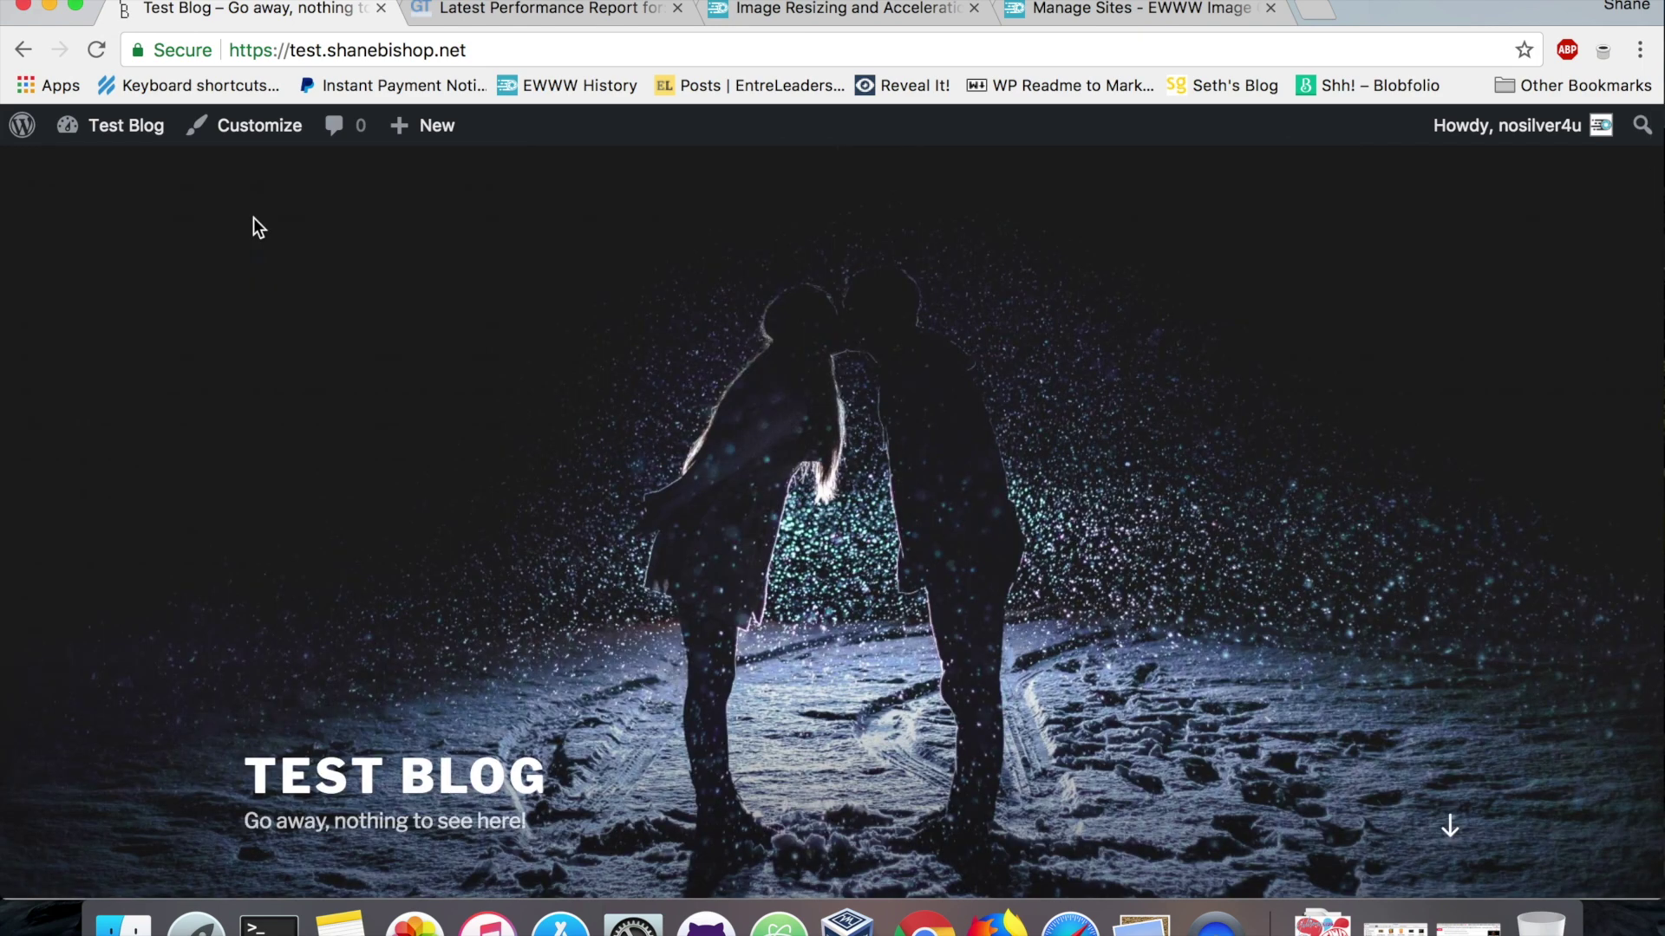
mouse_move(145, 148)
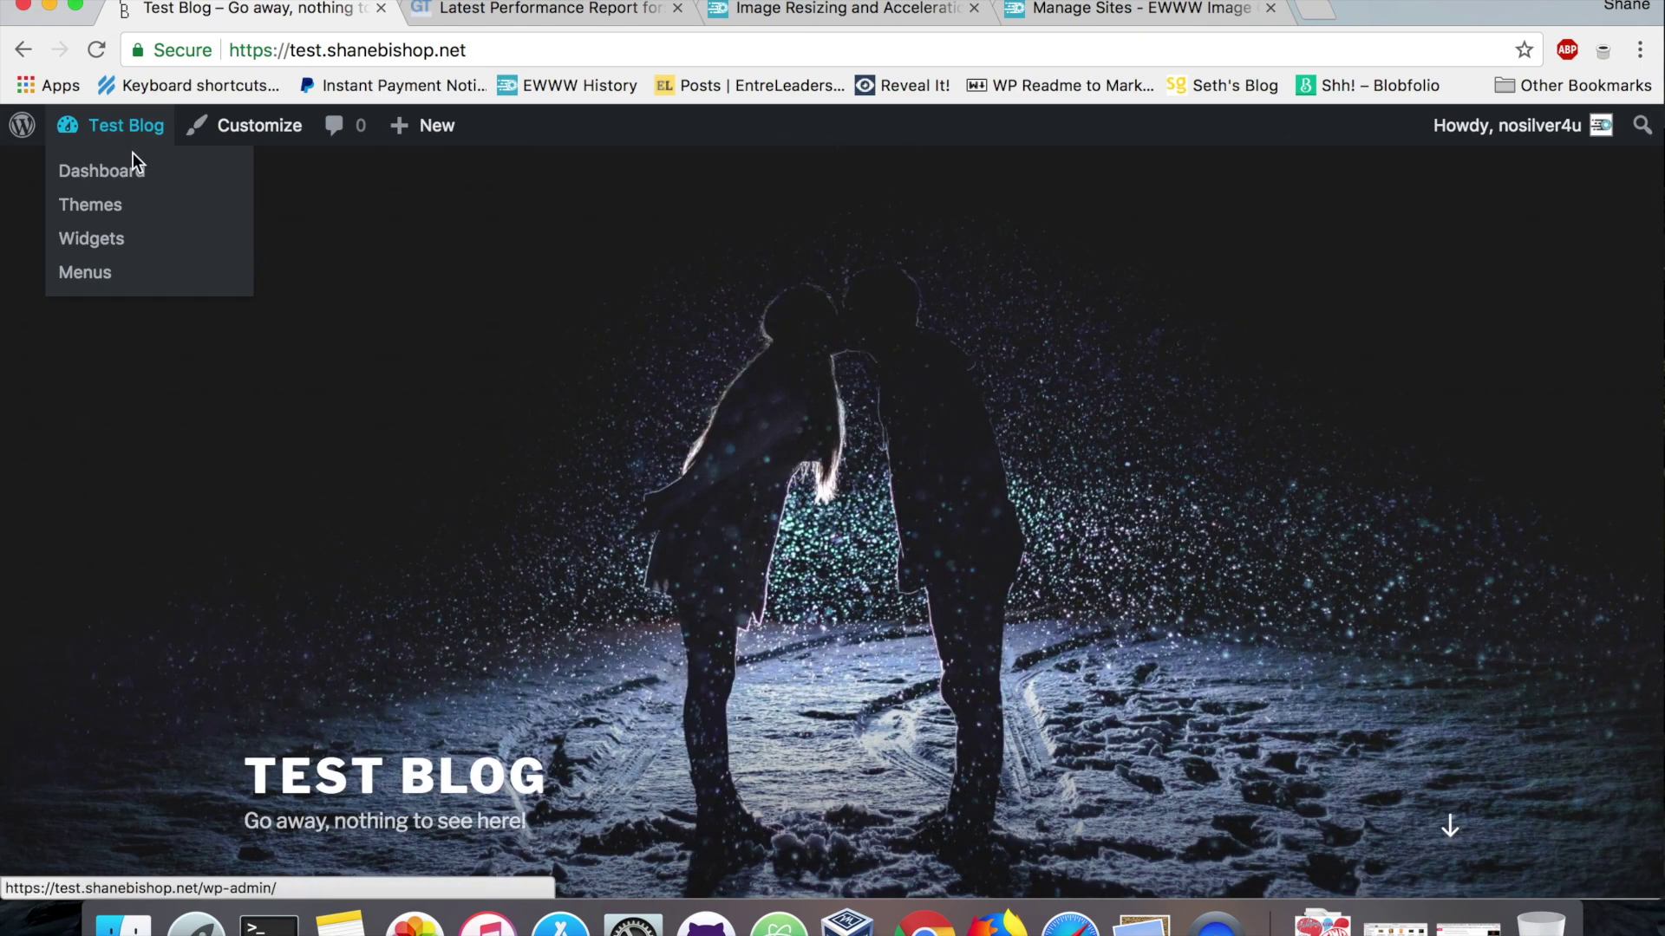
Step: Go from the admin dashboard to the Plugins > Add New page
left_click(126, 180)
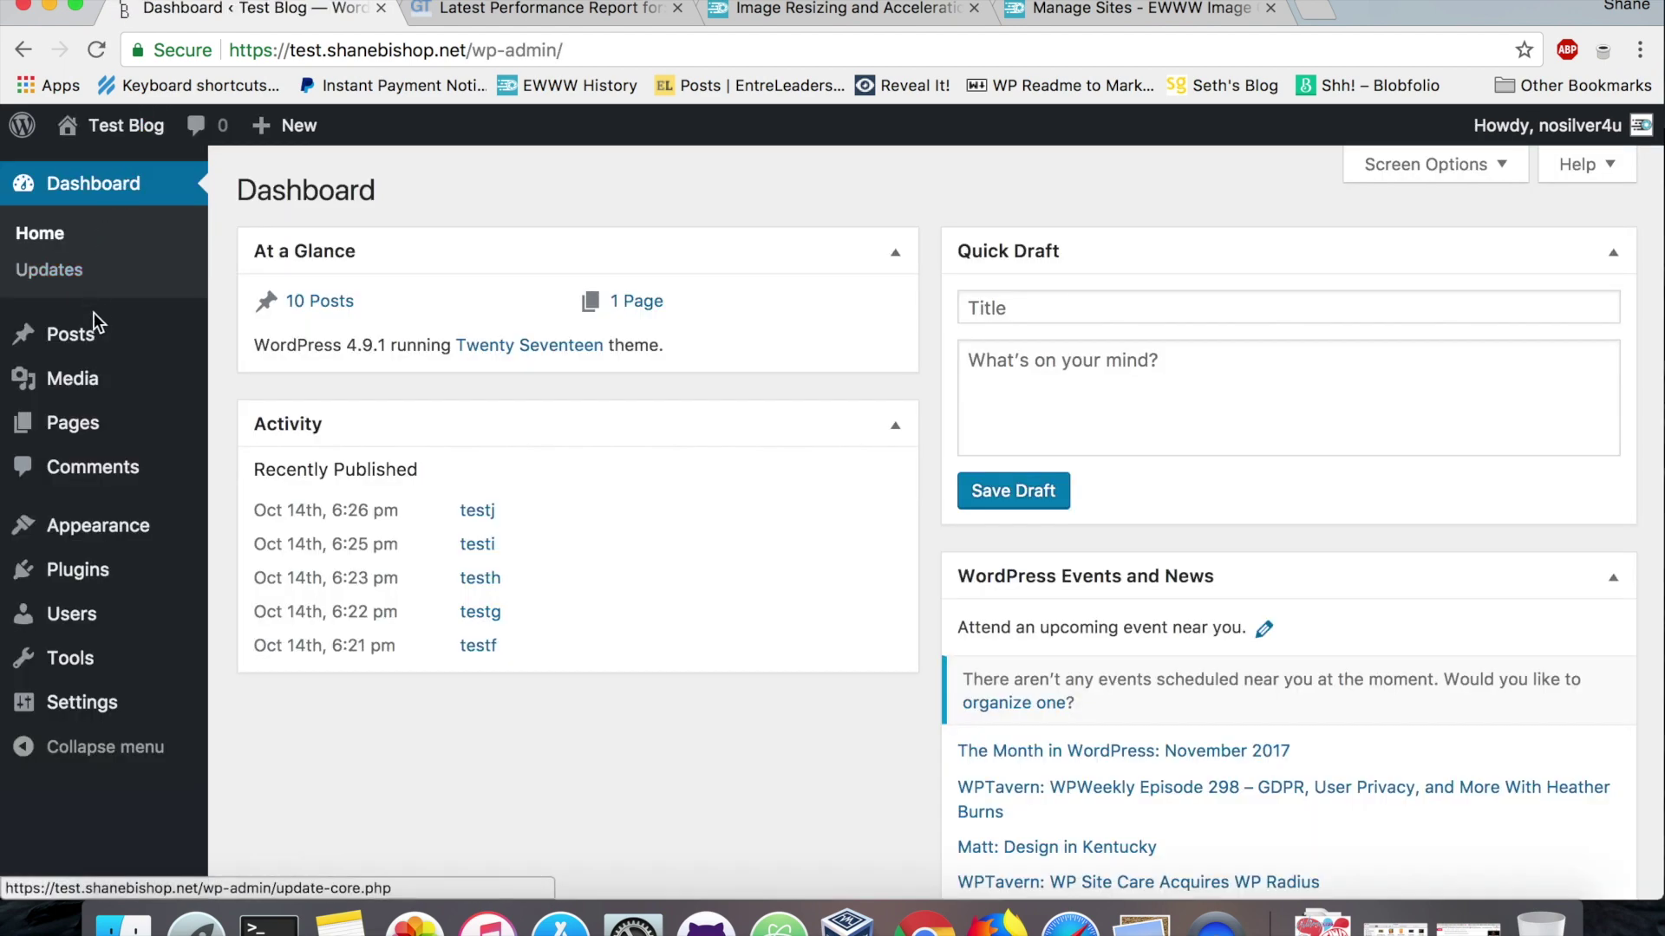
left_click(104, 568)
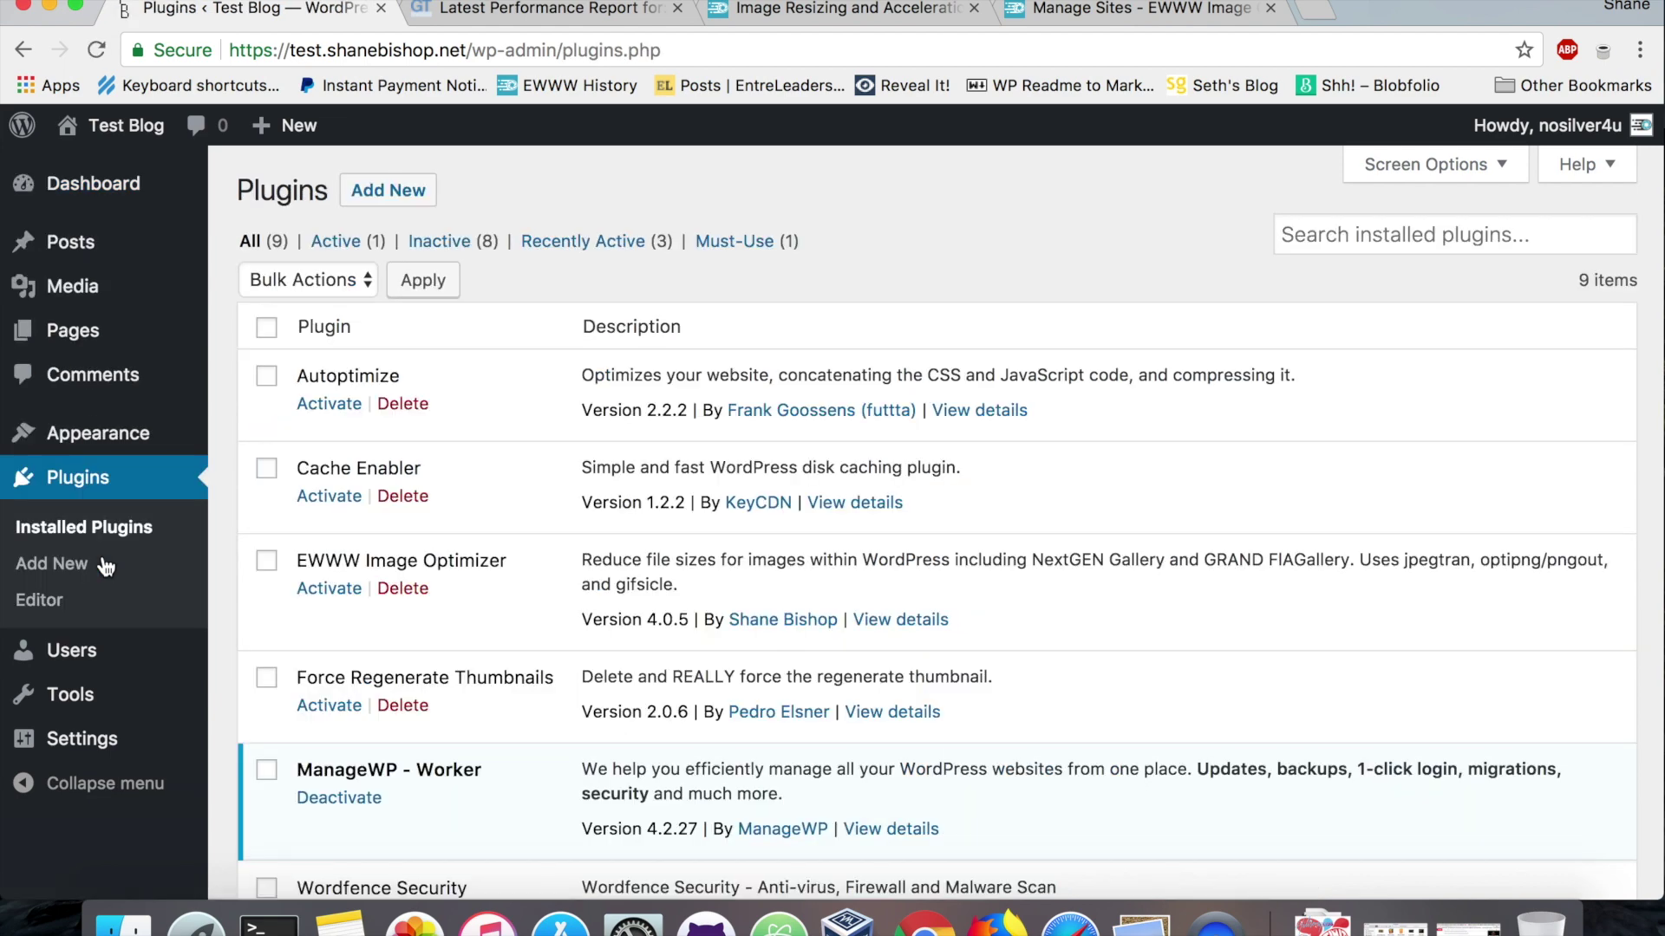
left_click(381, 197)
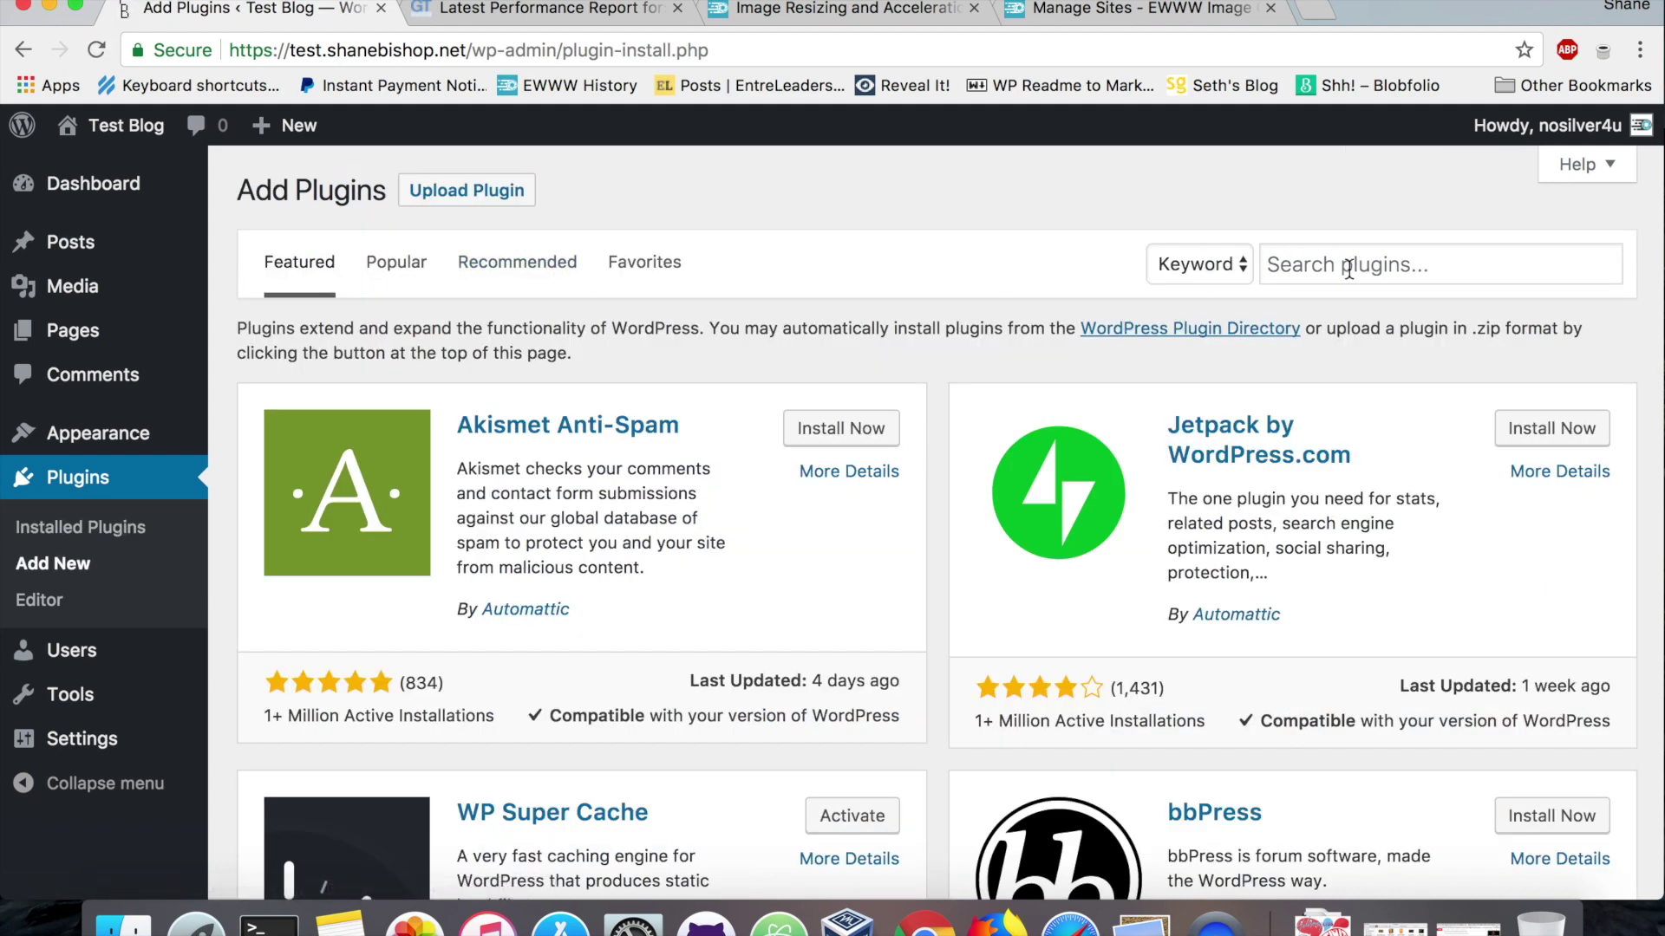
Step: Search the plugin directory for 'cache enabler' and review the results
left_click(1348, 270)
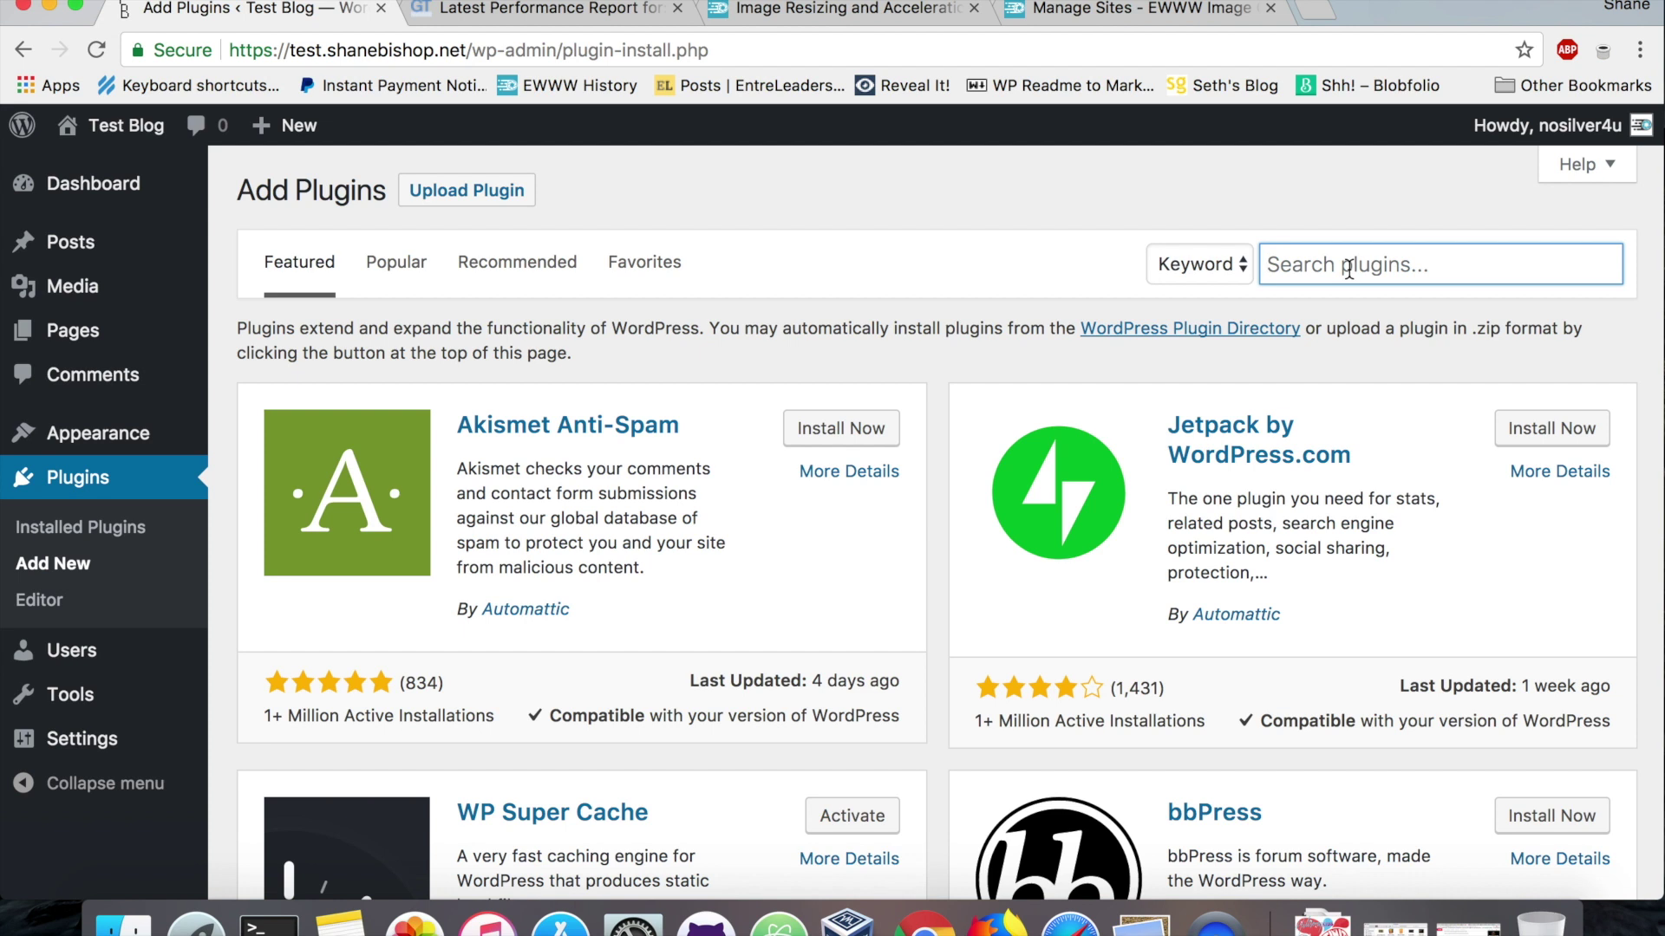
type("cache ena")
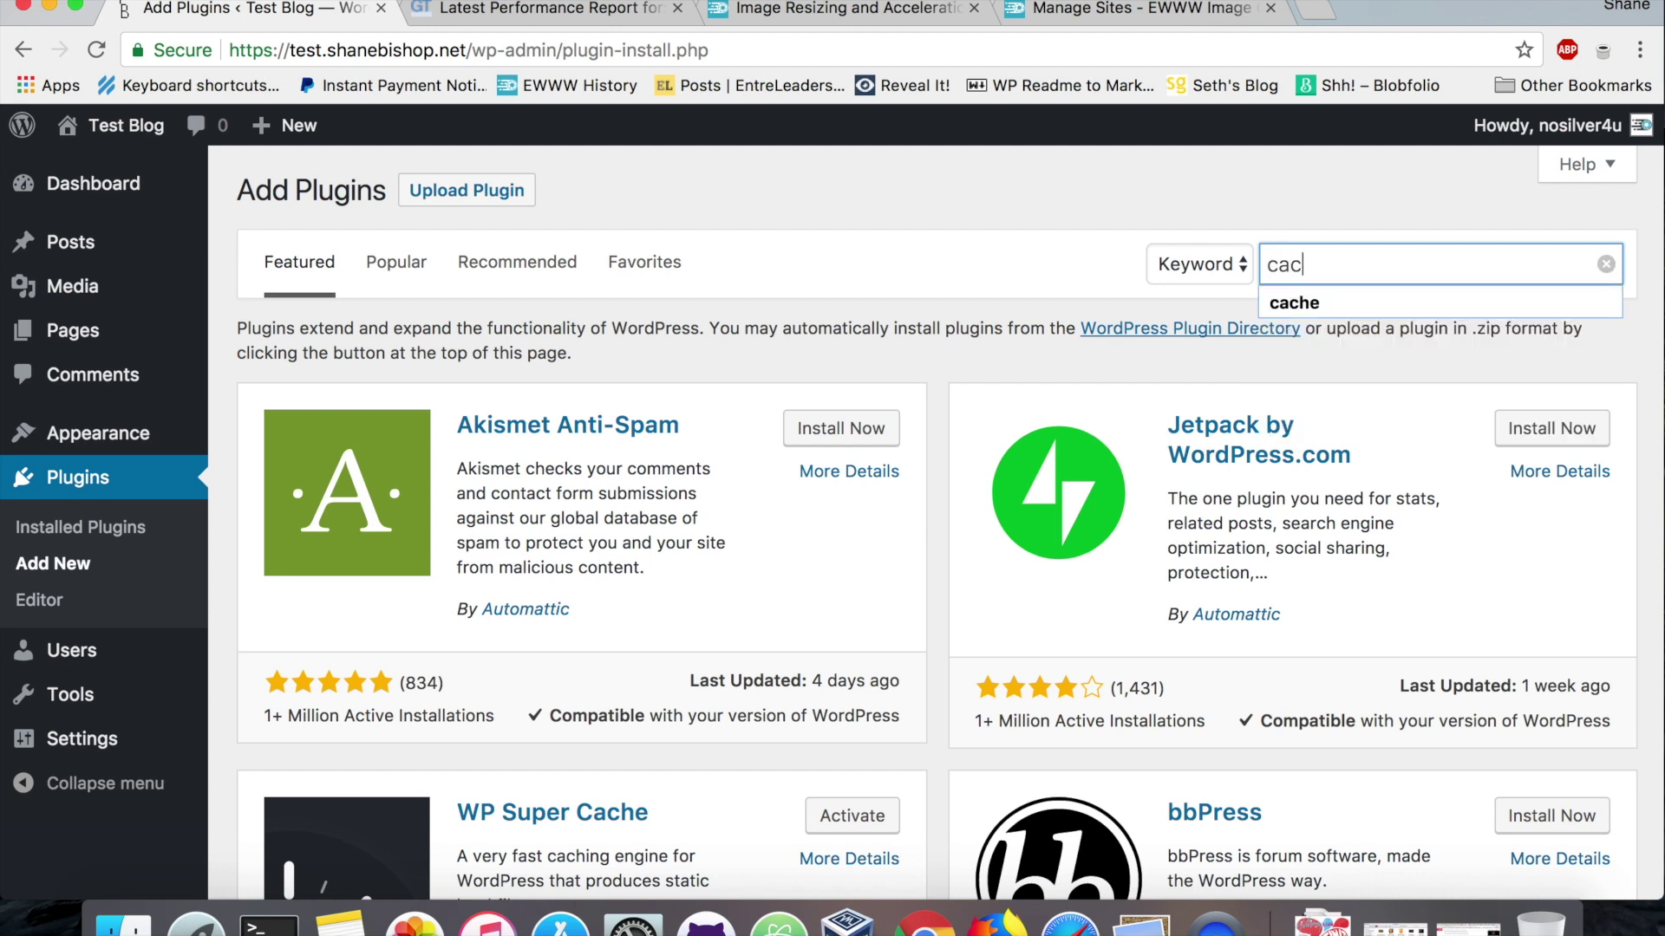
type("bler")
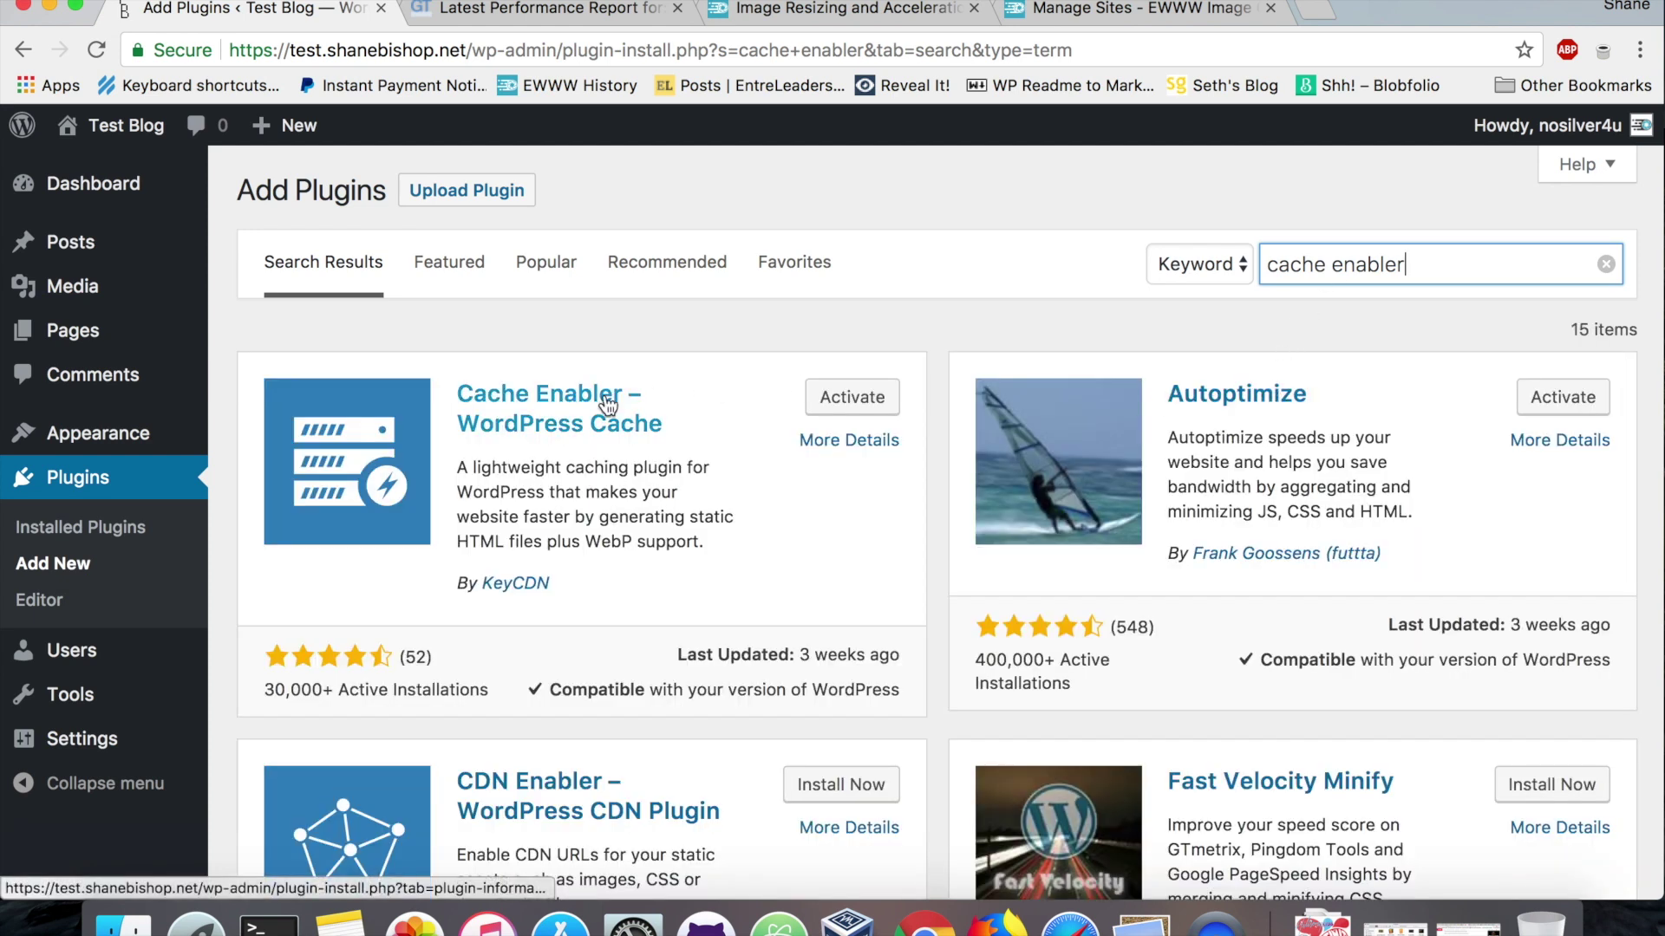
left_click_drag(1430, 264, 1381, 260)
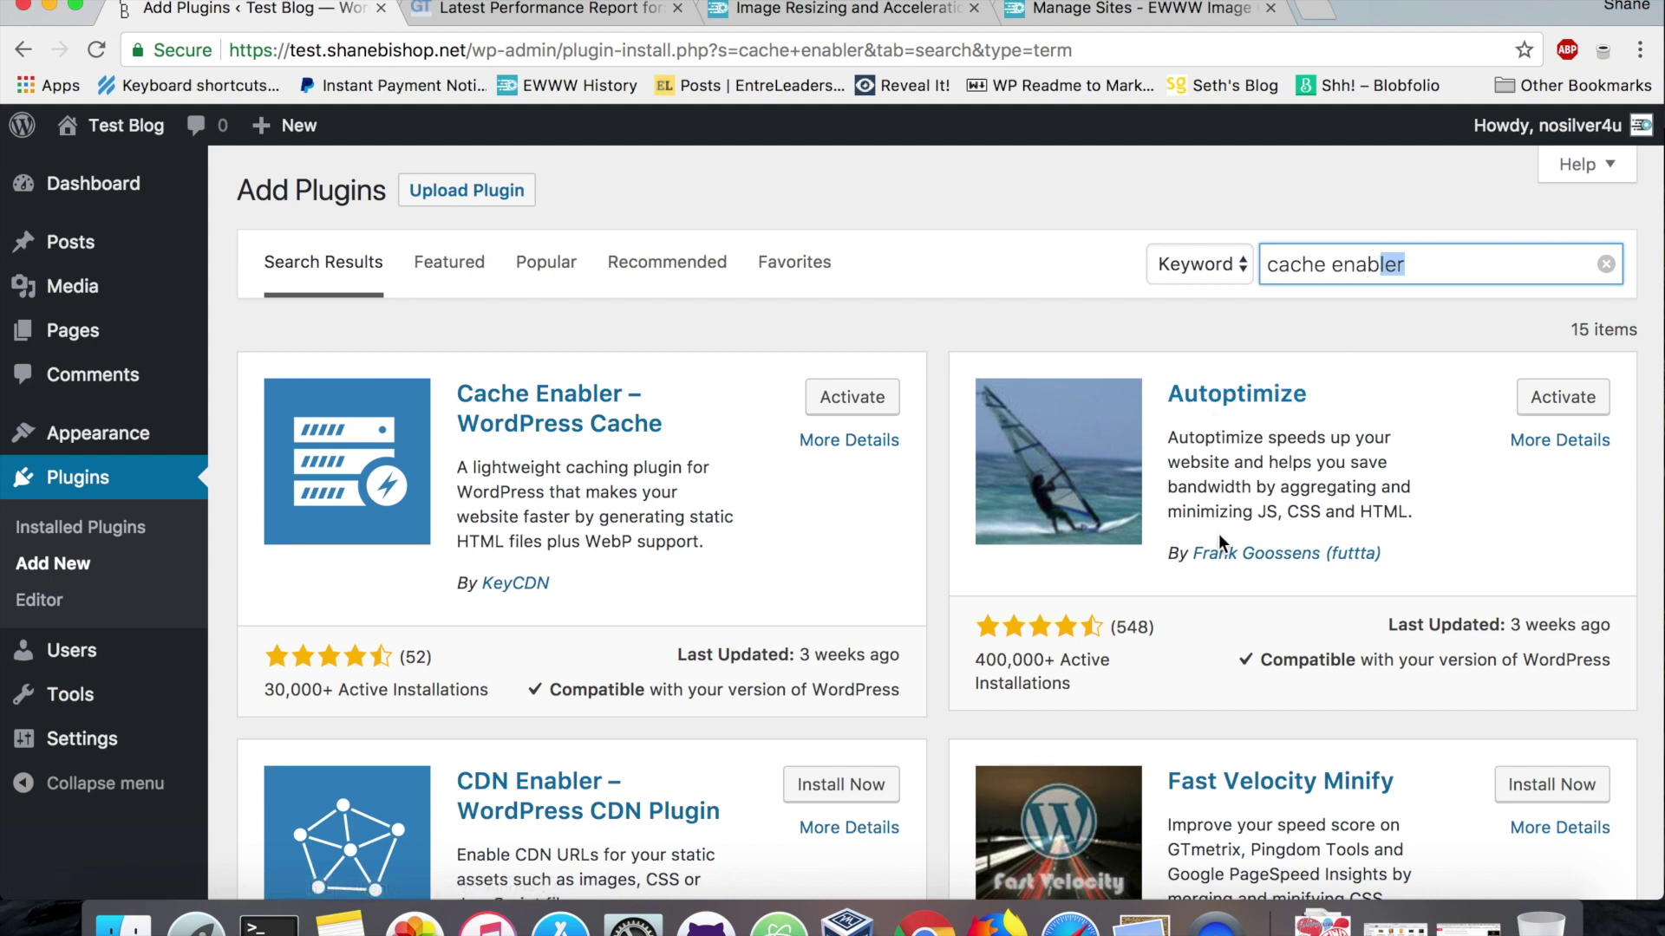
scroll(1219, 536, "down", 7)
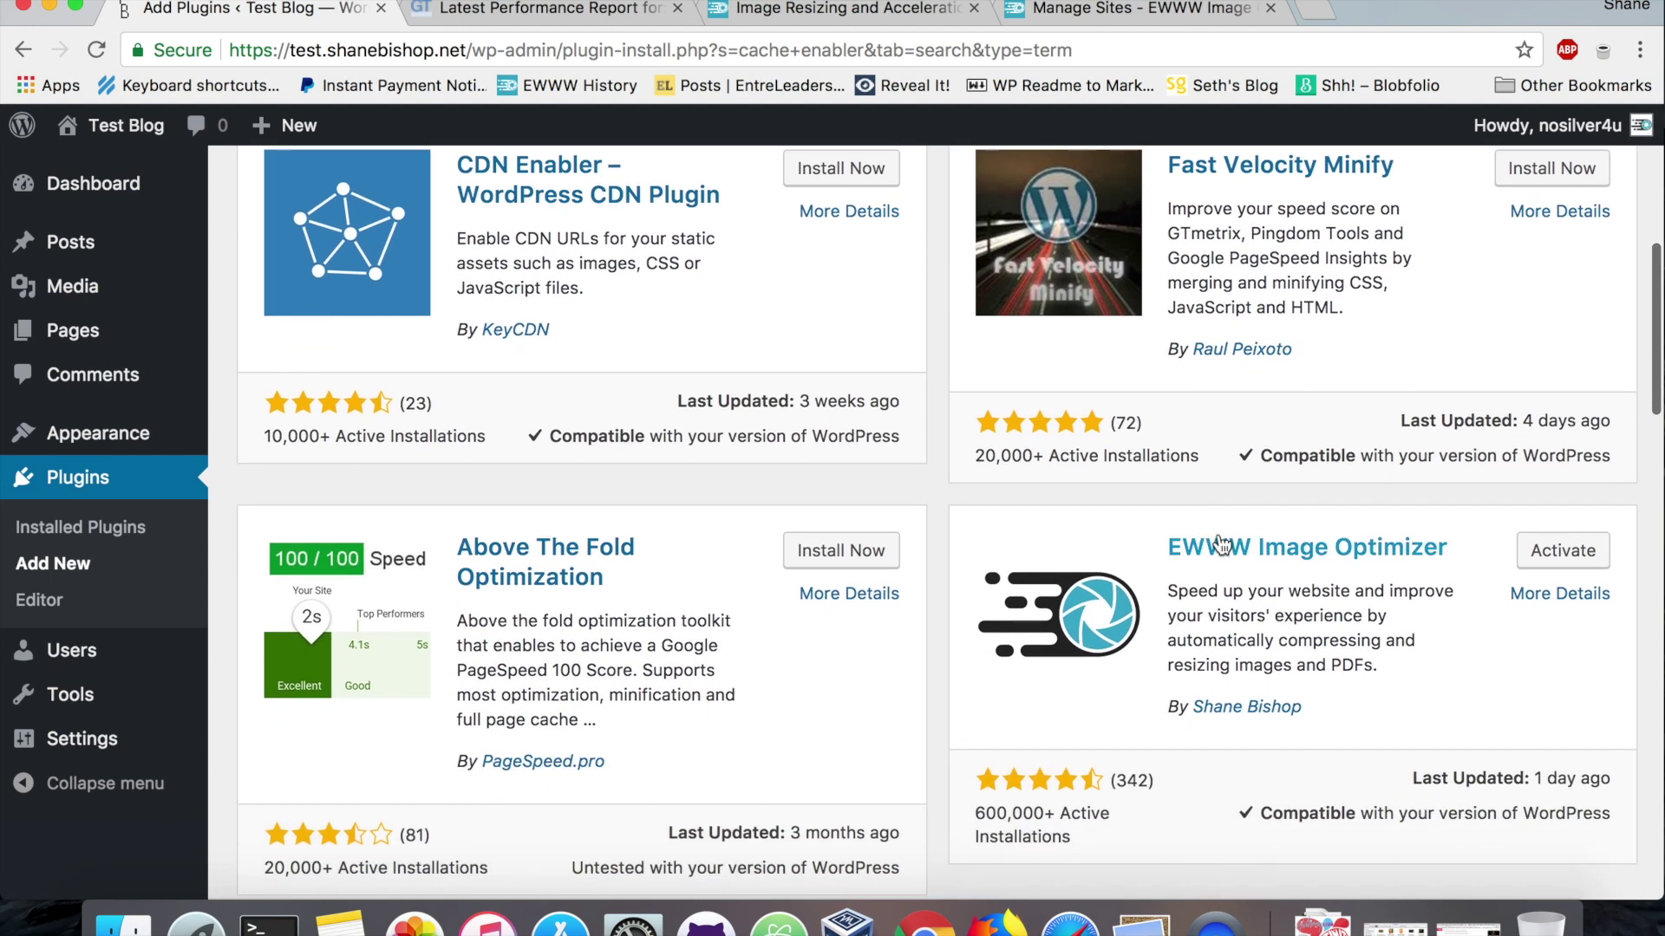
scroll(1260, 549, "down", 1)
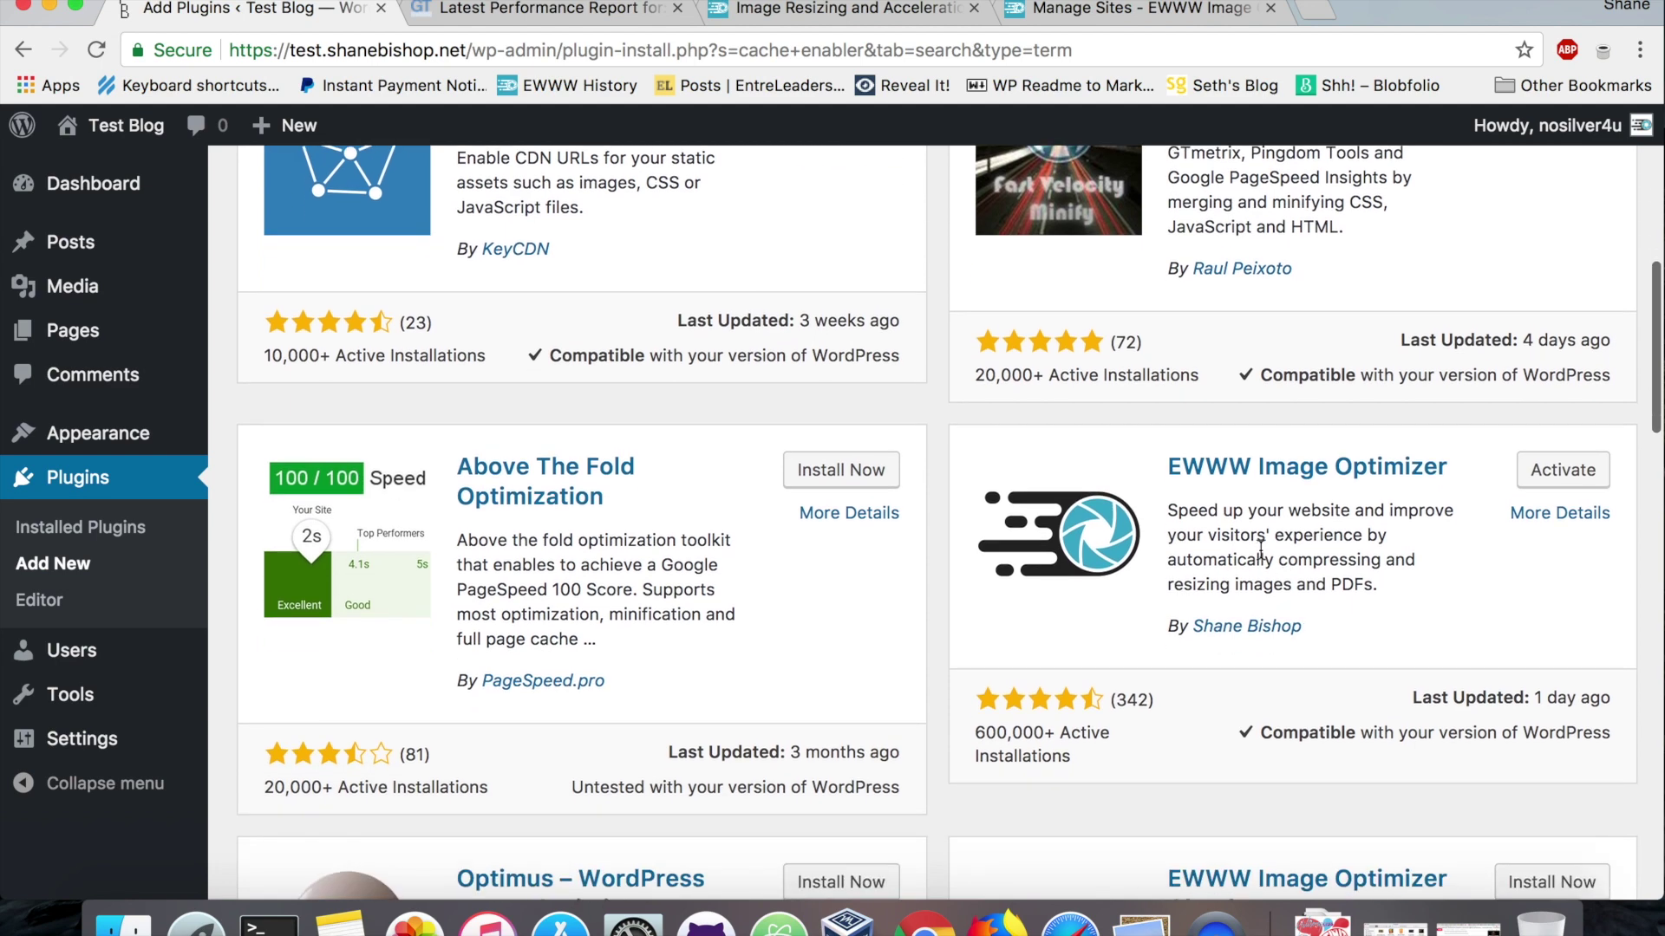
scroll(1288, 531, "down", 1)
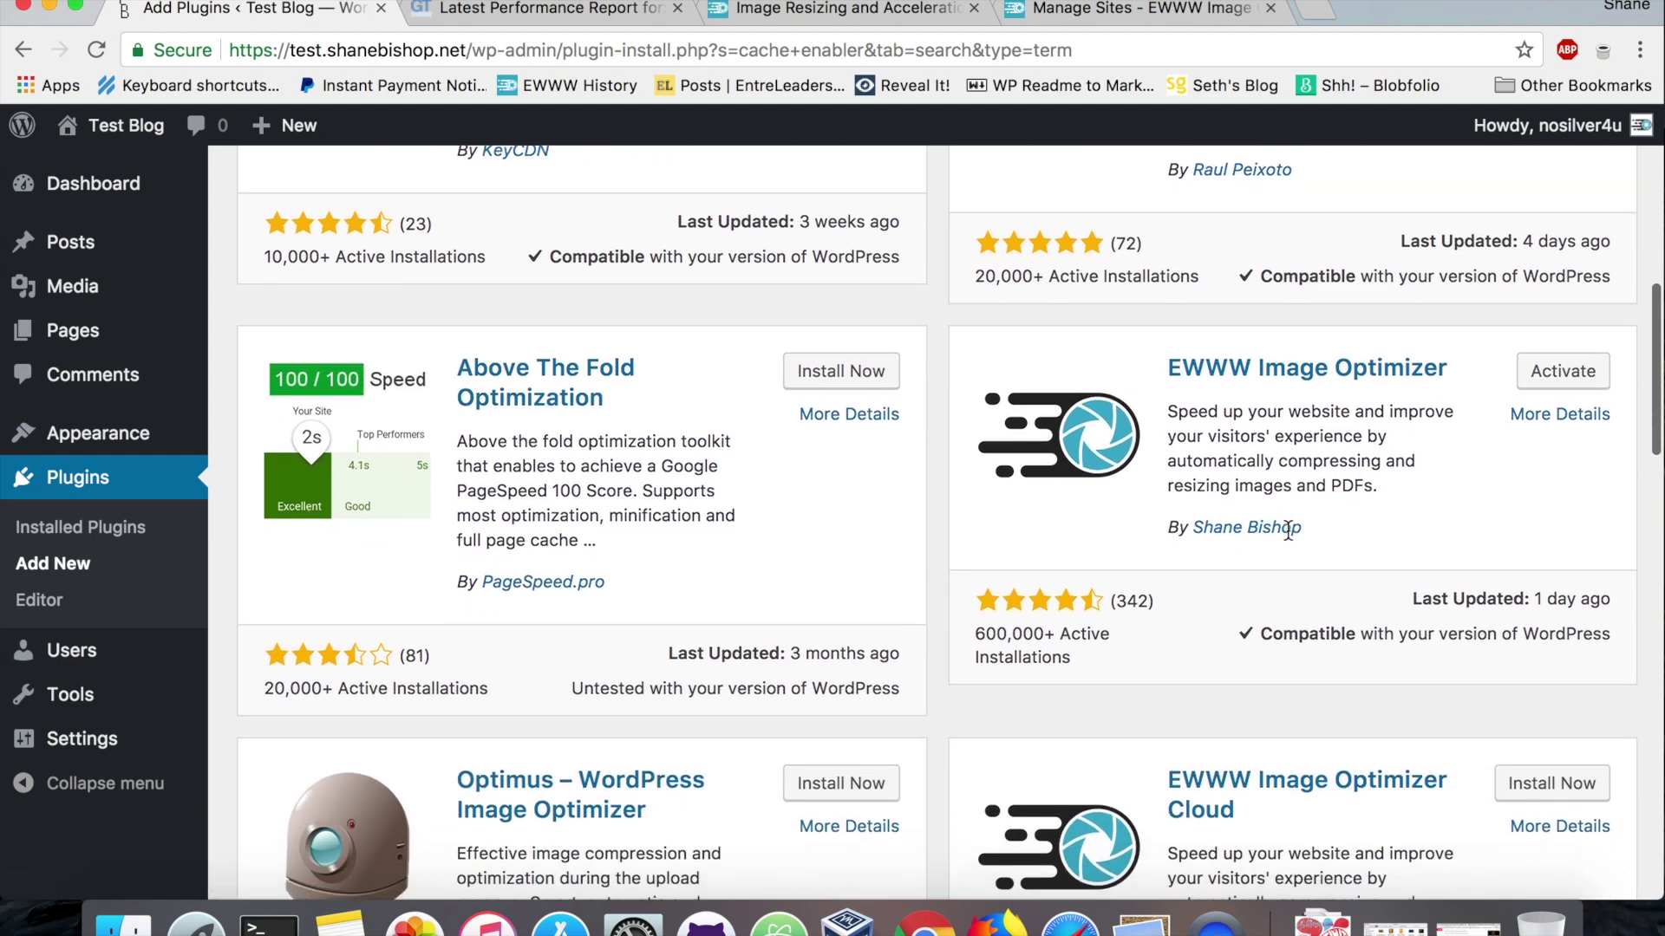
scroll(1288, 531, "up", 10)
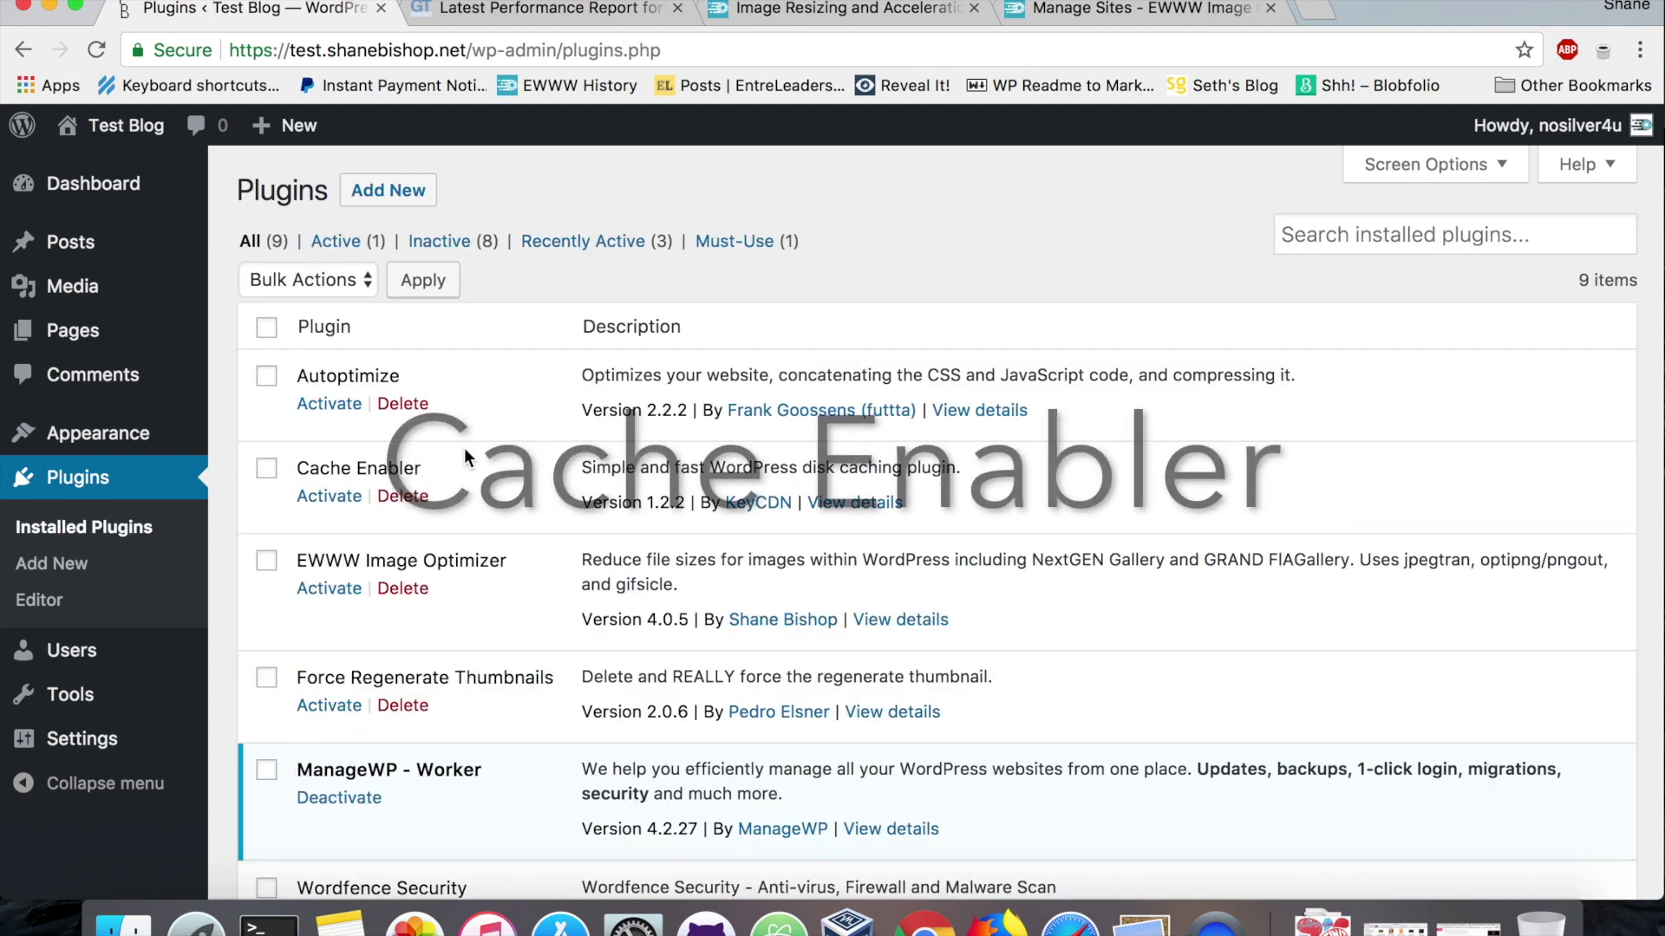
Step: Activate the Cache Enabler plugin from the Installed Plugins list
left_click(325, 497)
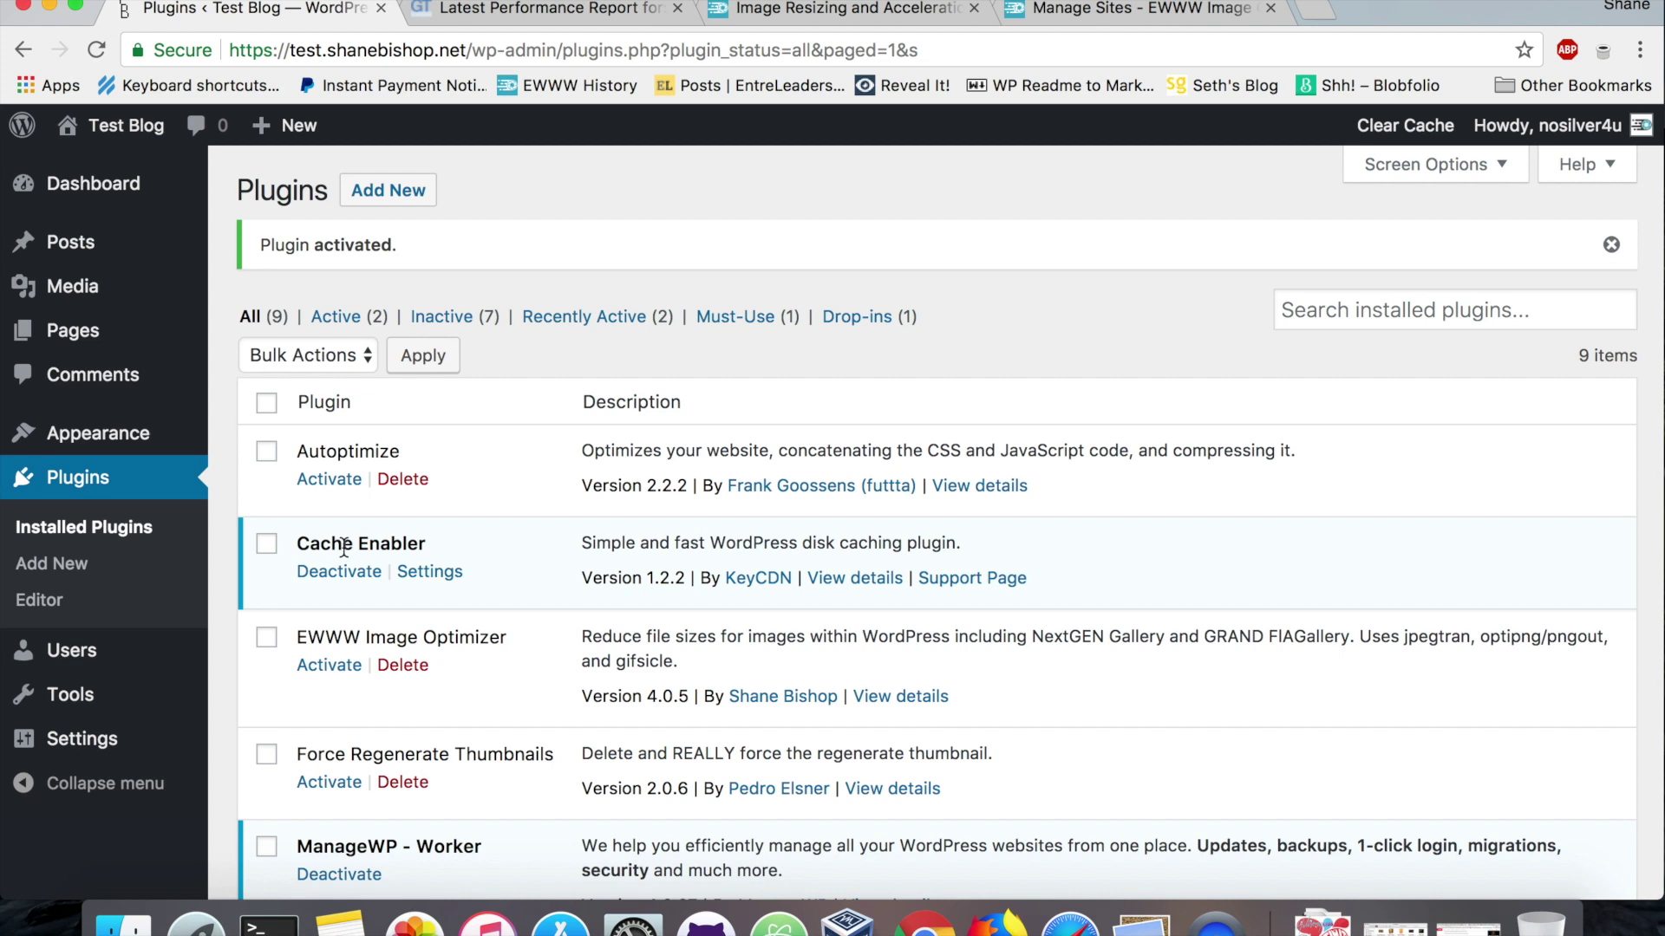
mouse_move(96, 657)
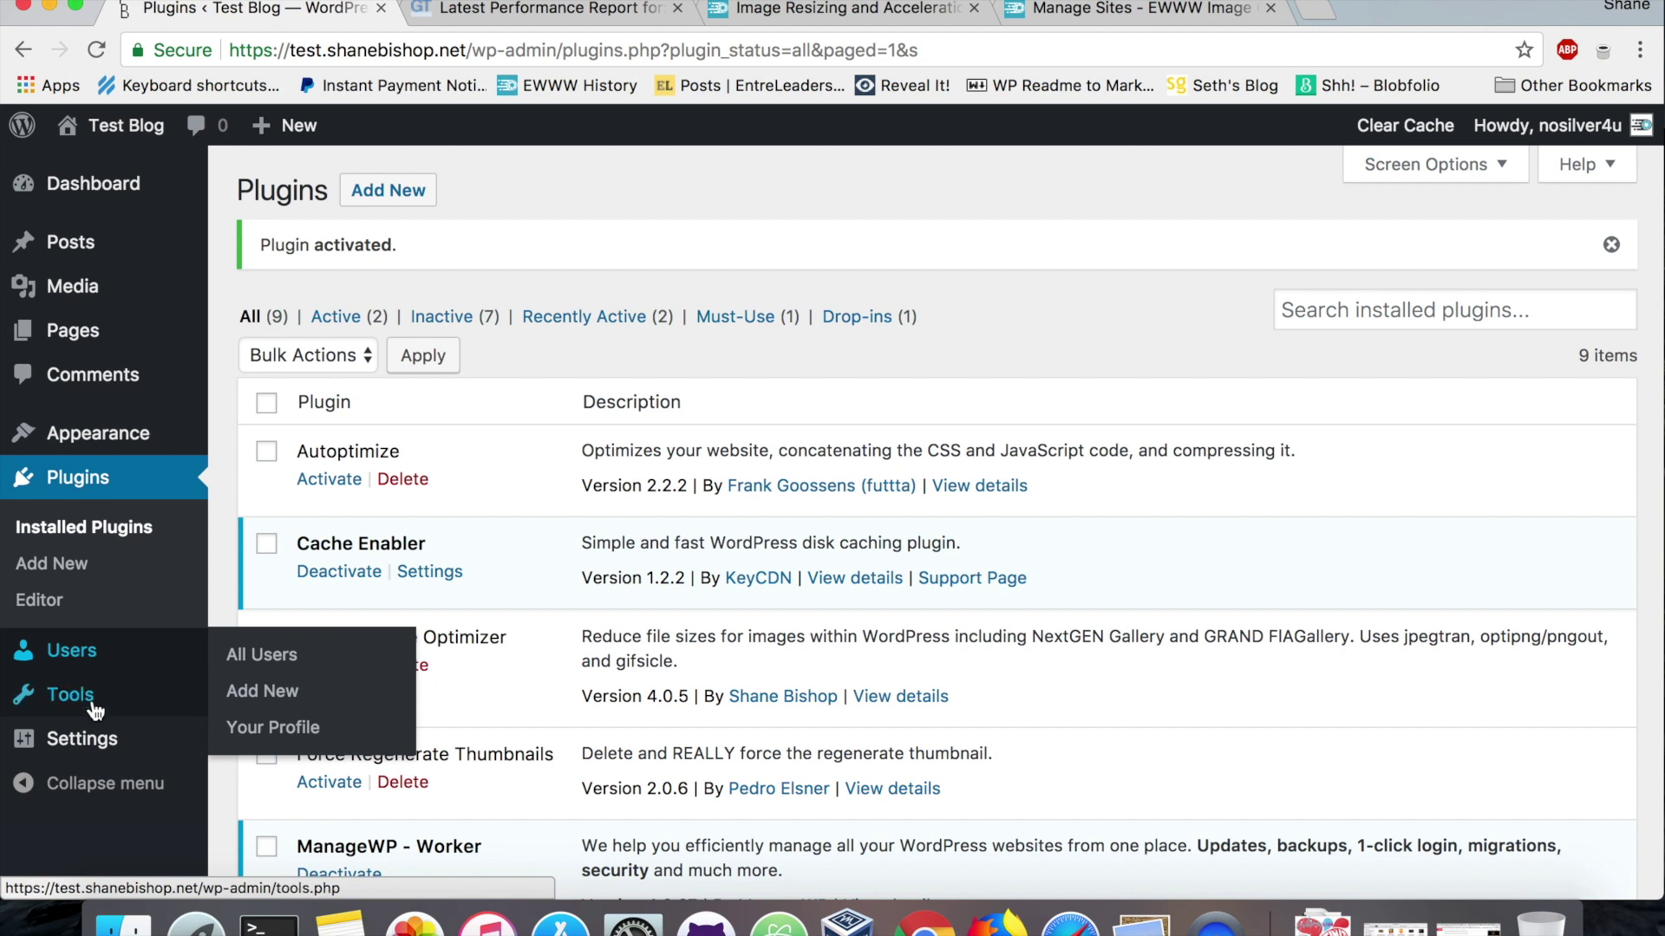
mouse_move(91, 747)
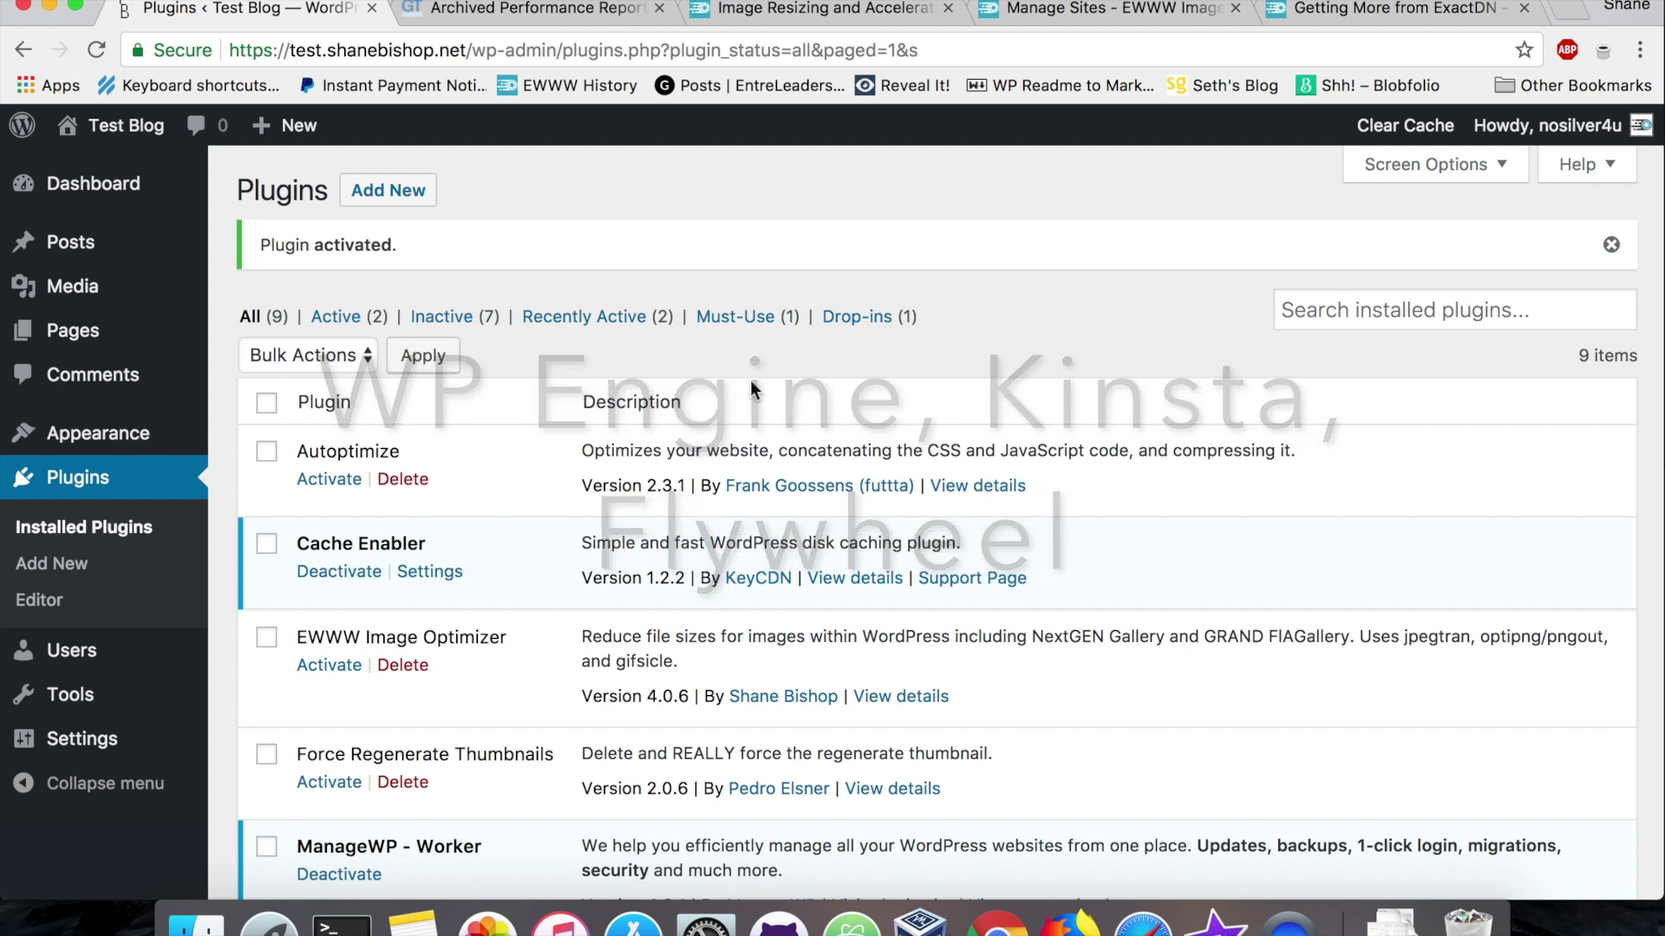
mouse_move(31, 739)
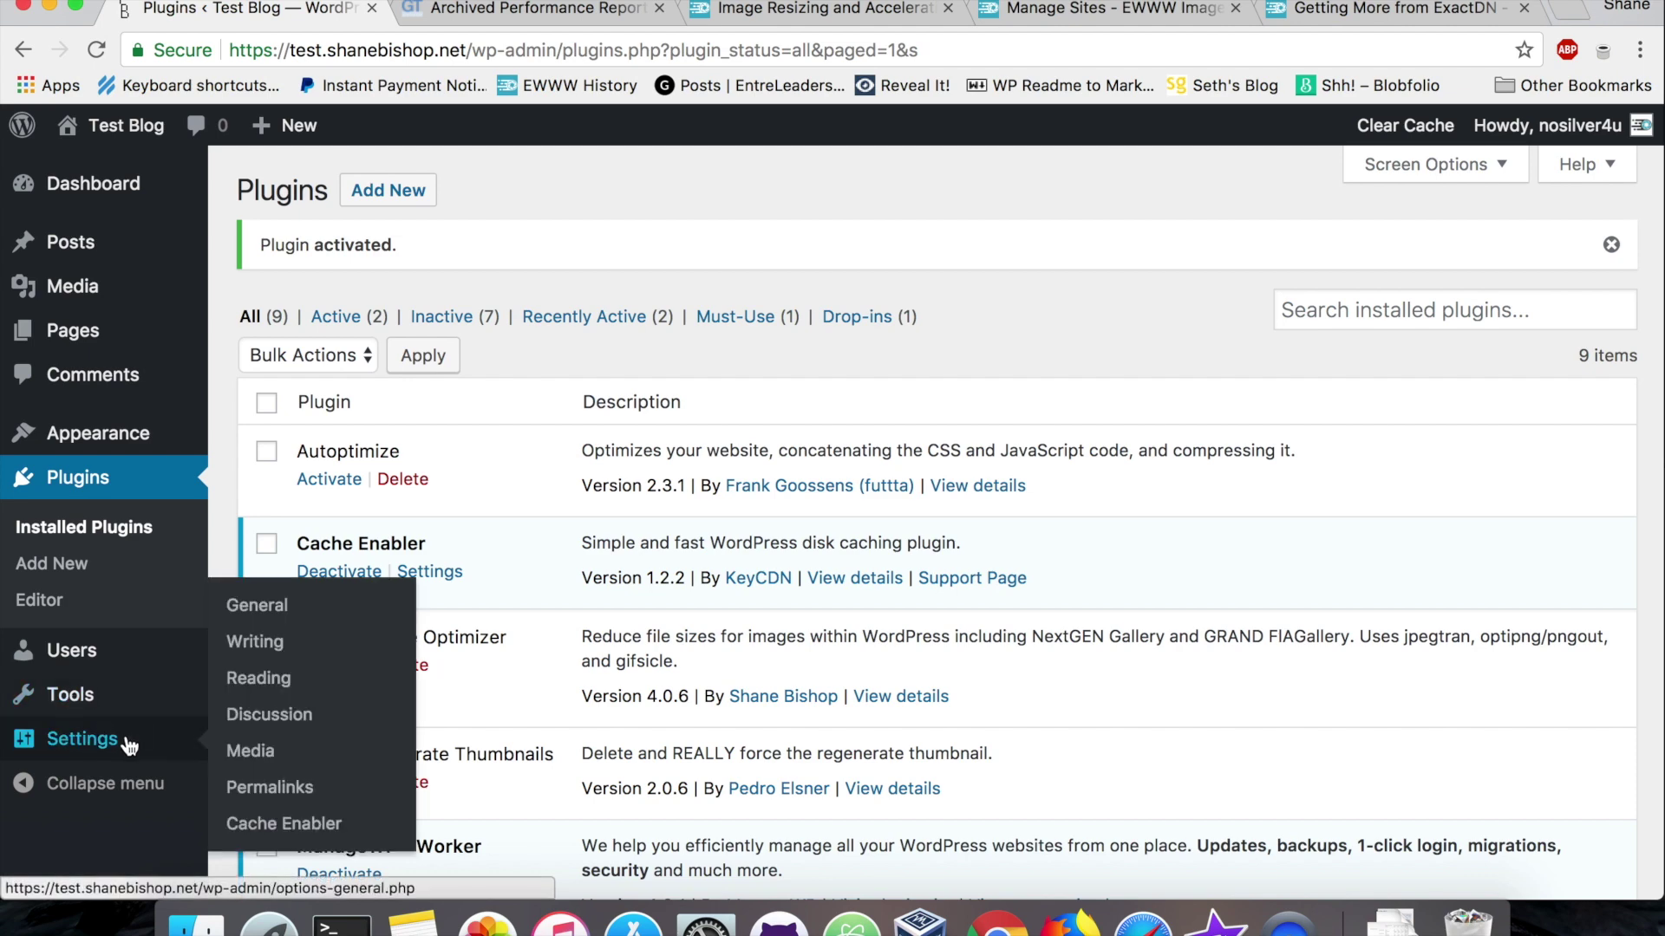
left_click(282, 825)
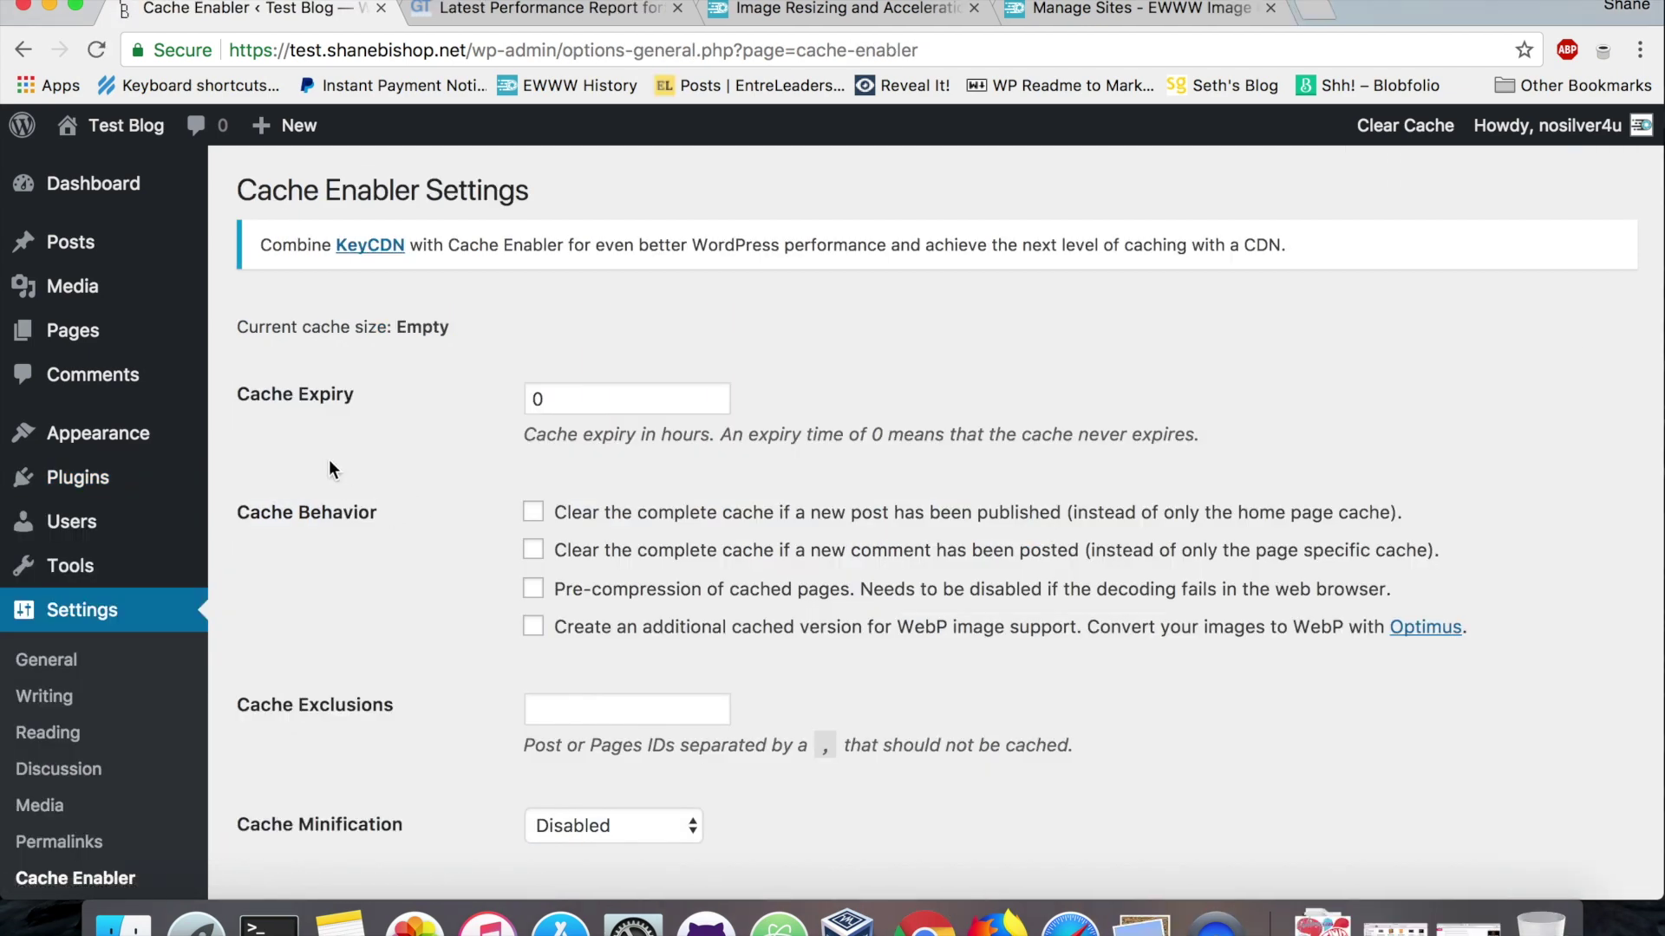
scroll(321, 434, "down", 5)
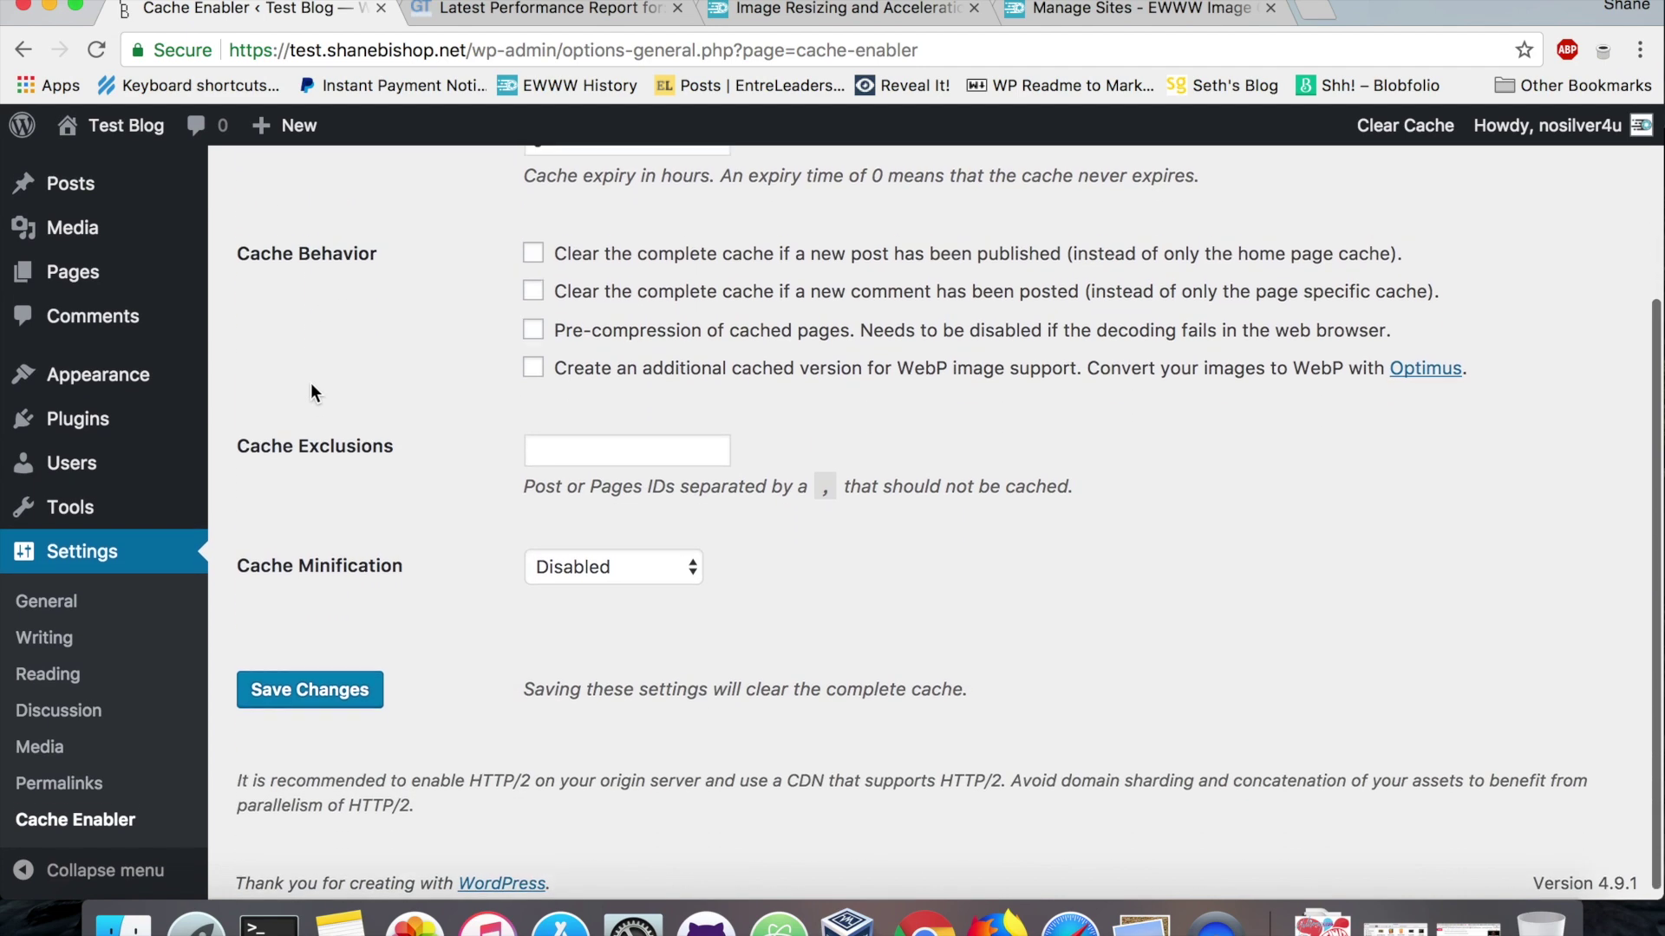
scroll(310, 393, "up", 4)
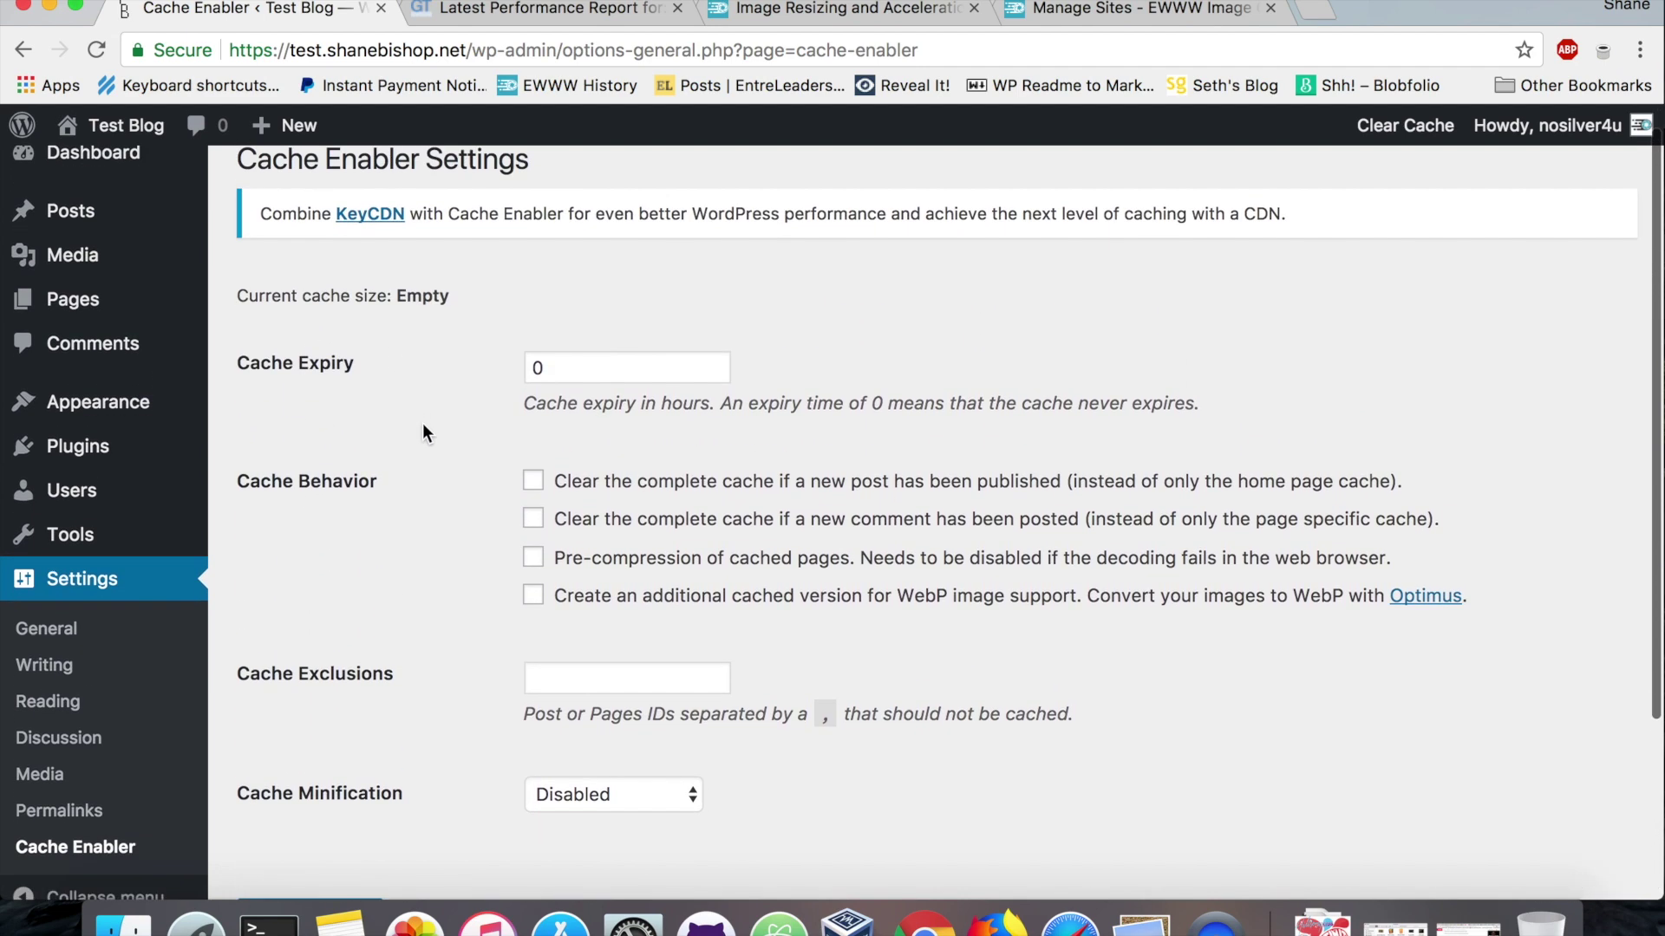
scroll(424, 431, "down", 1)
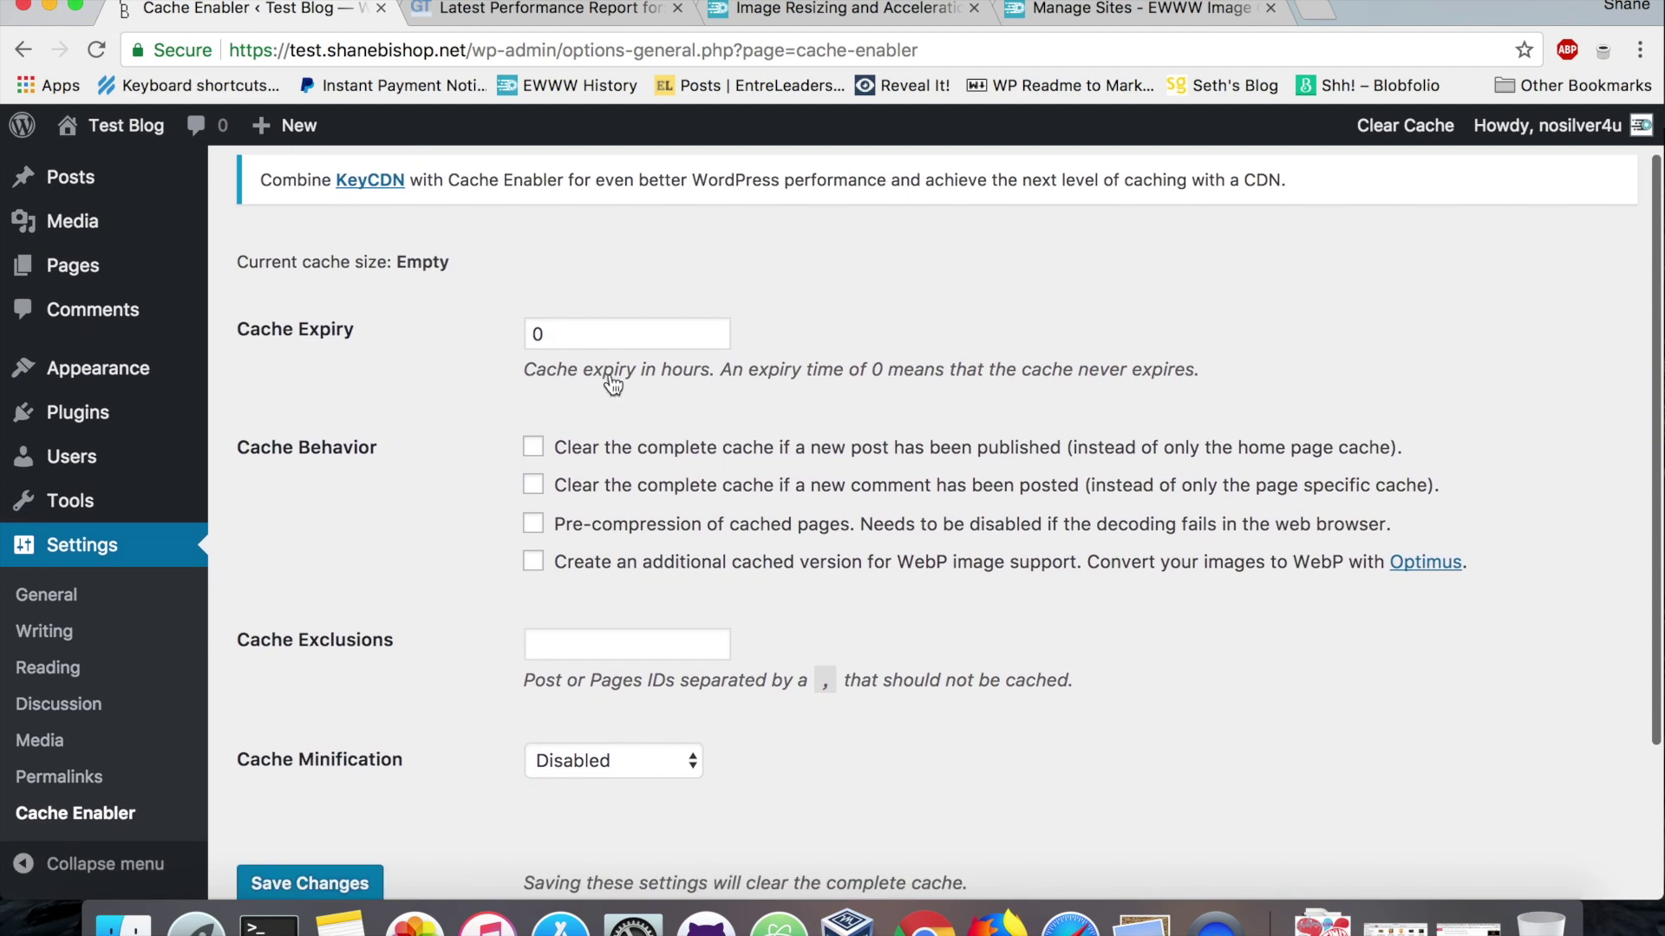
double_click(572, 334)
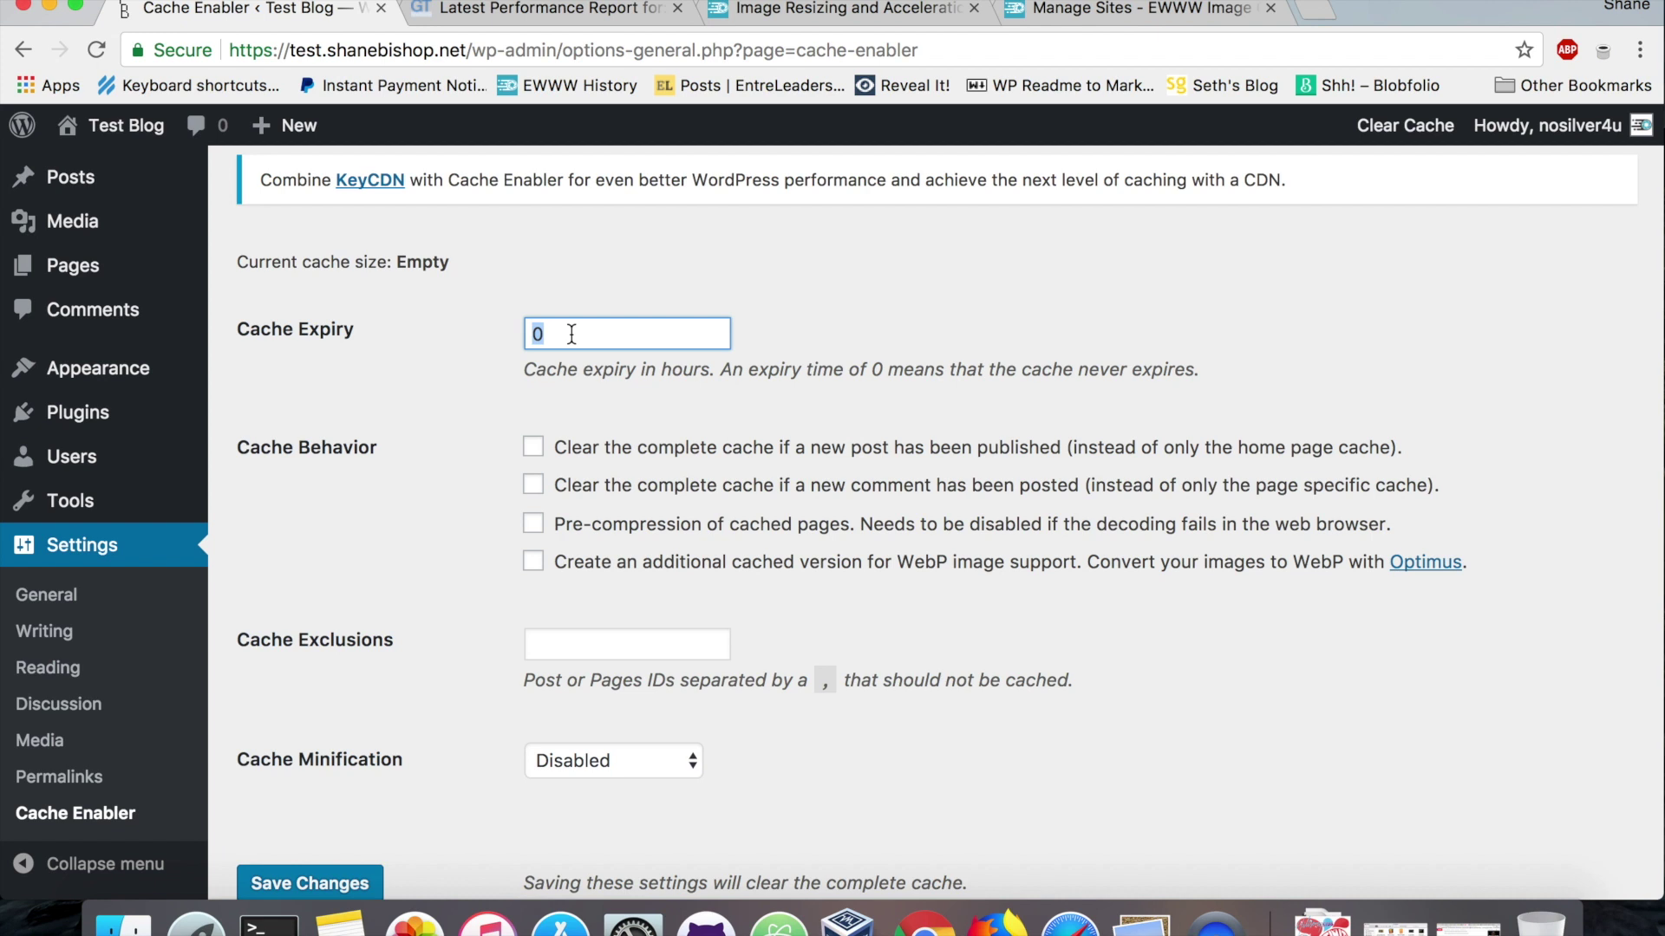
left_click(332, 549)
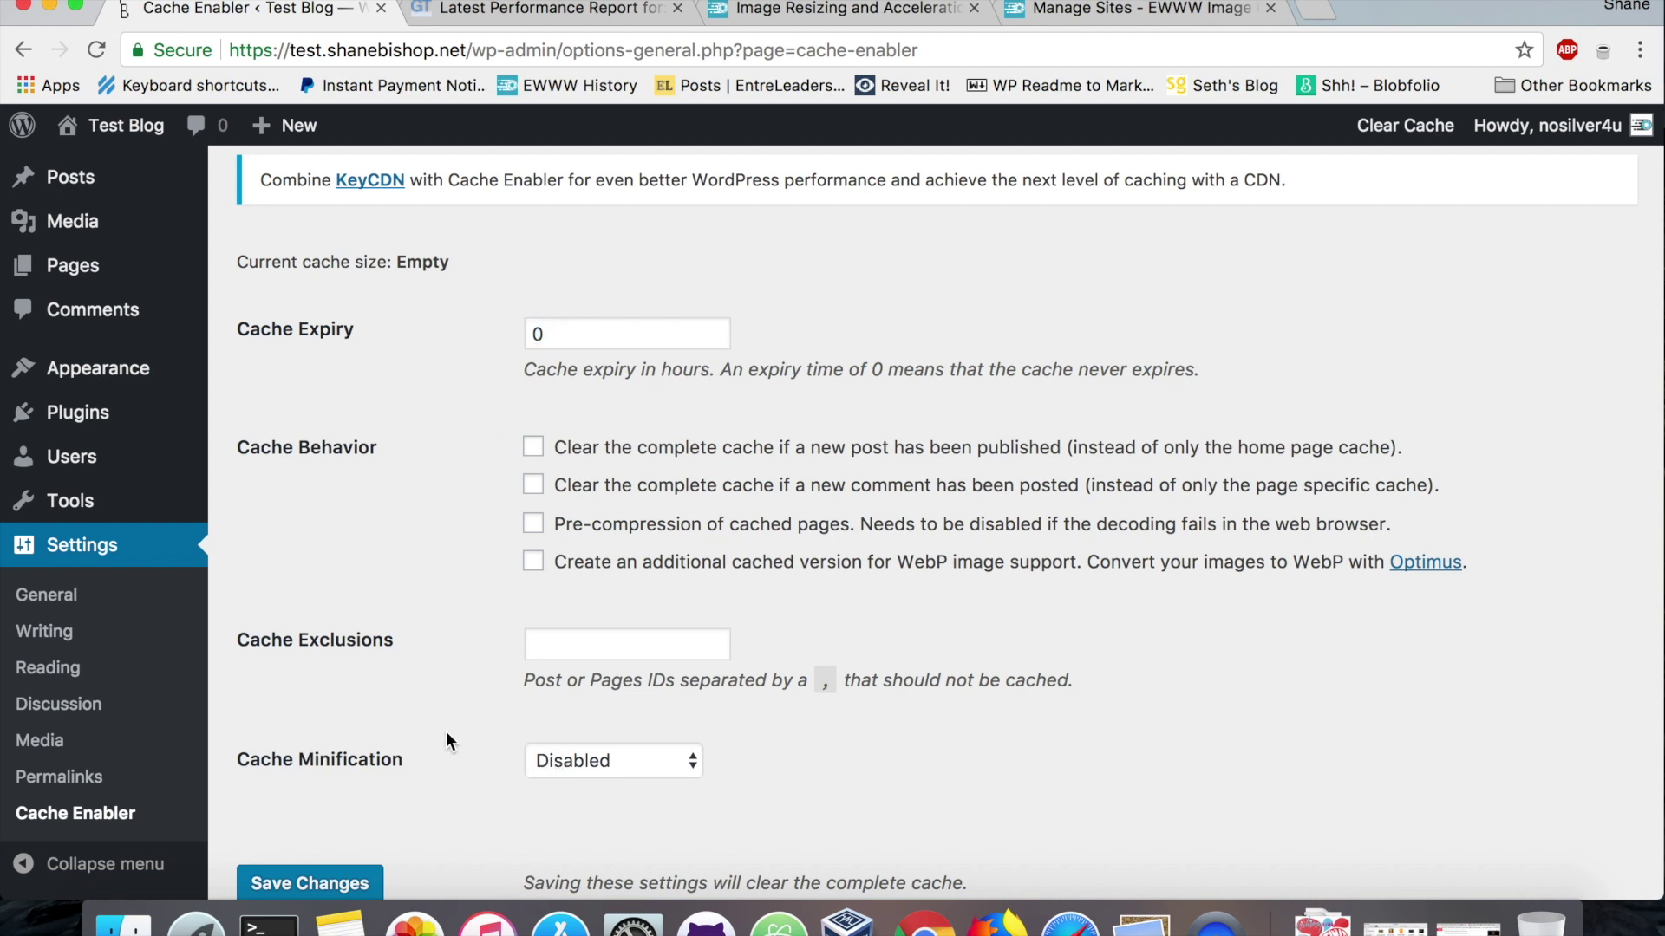
left_click(659, 763)
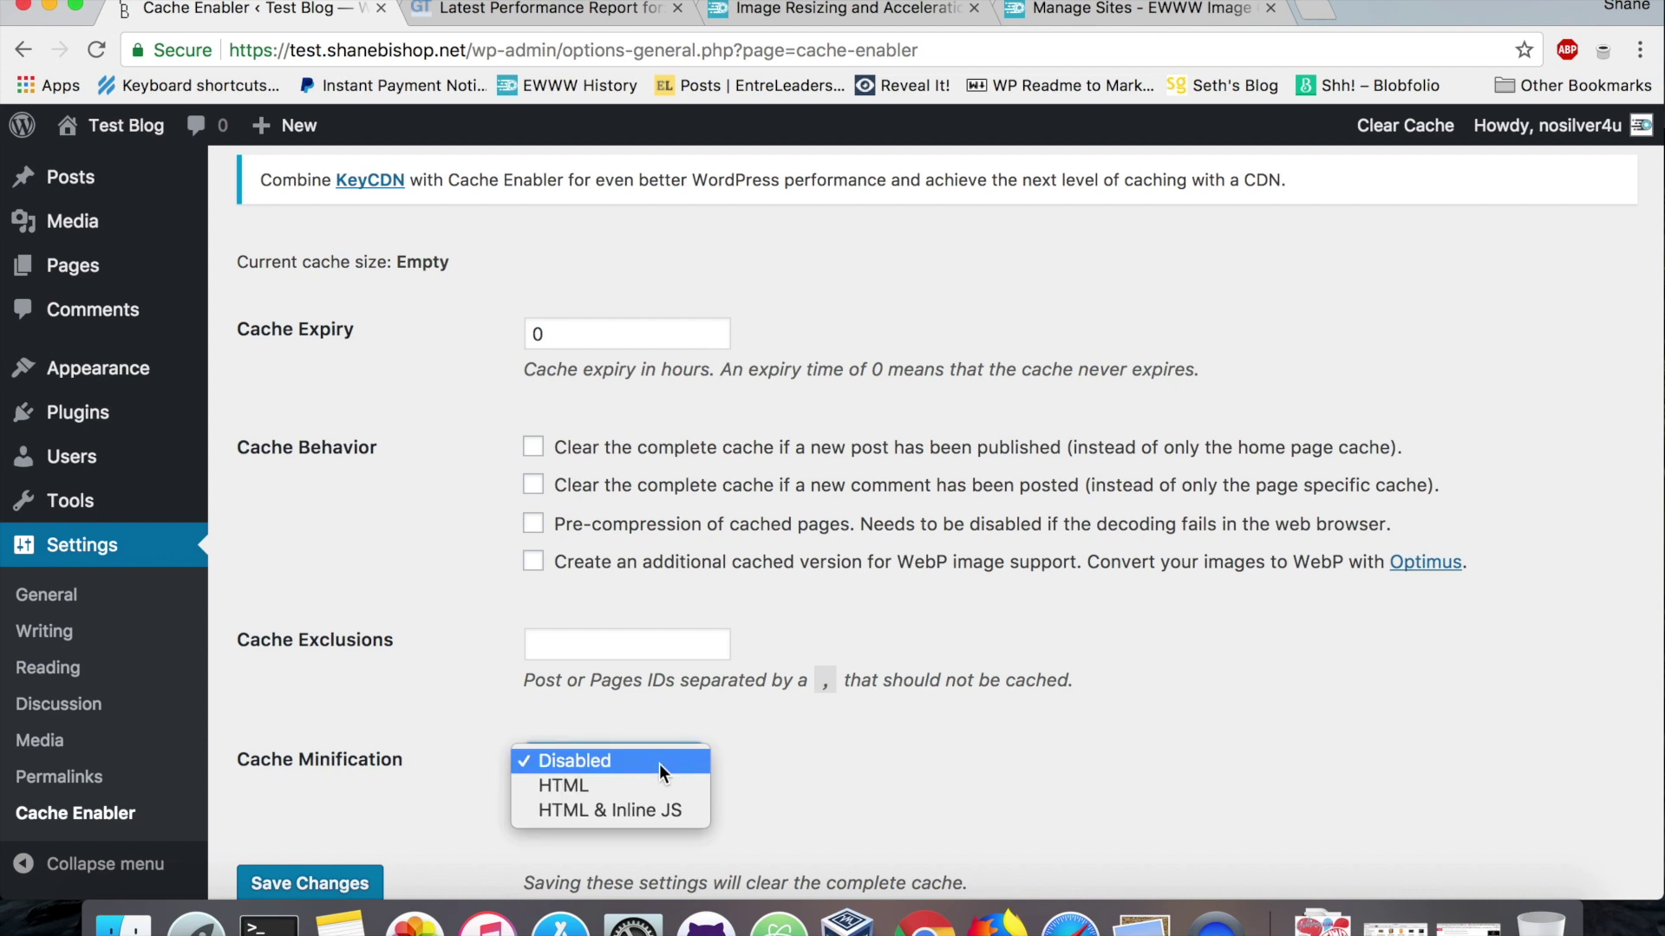
left_click(817, 758)
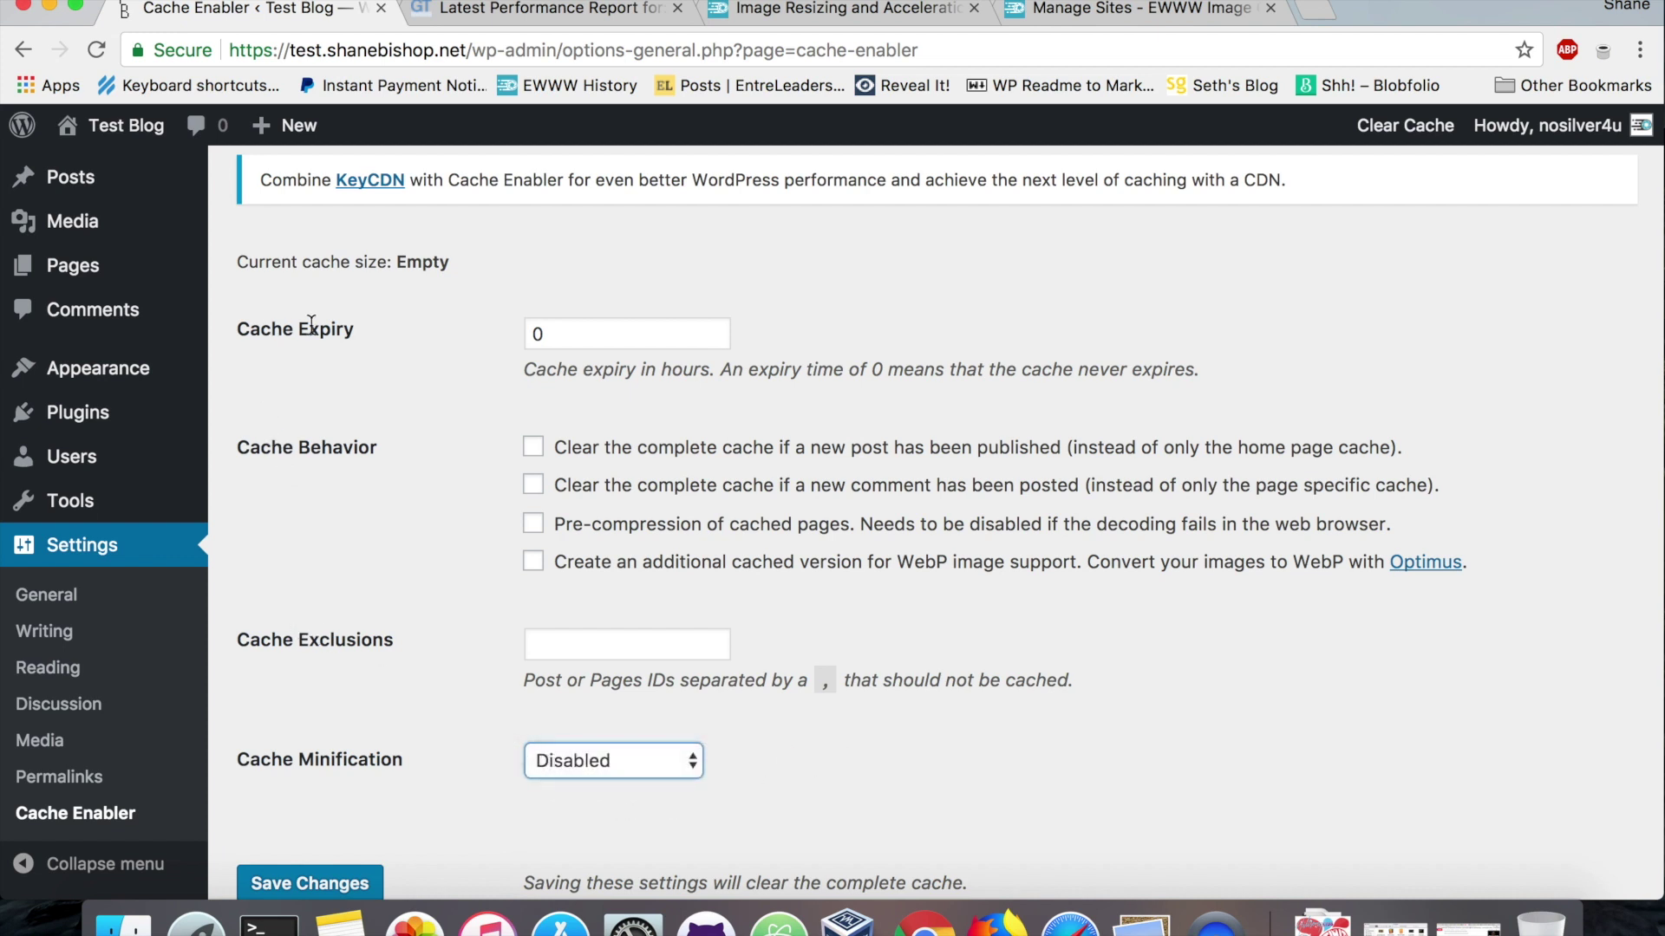
scroll(312, 323, "up", 2)
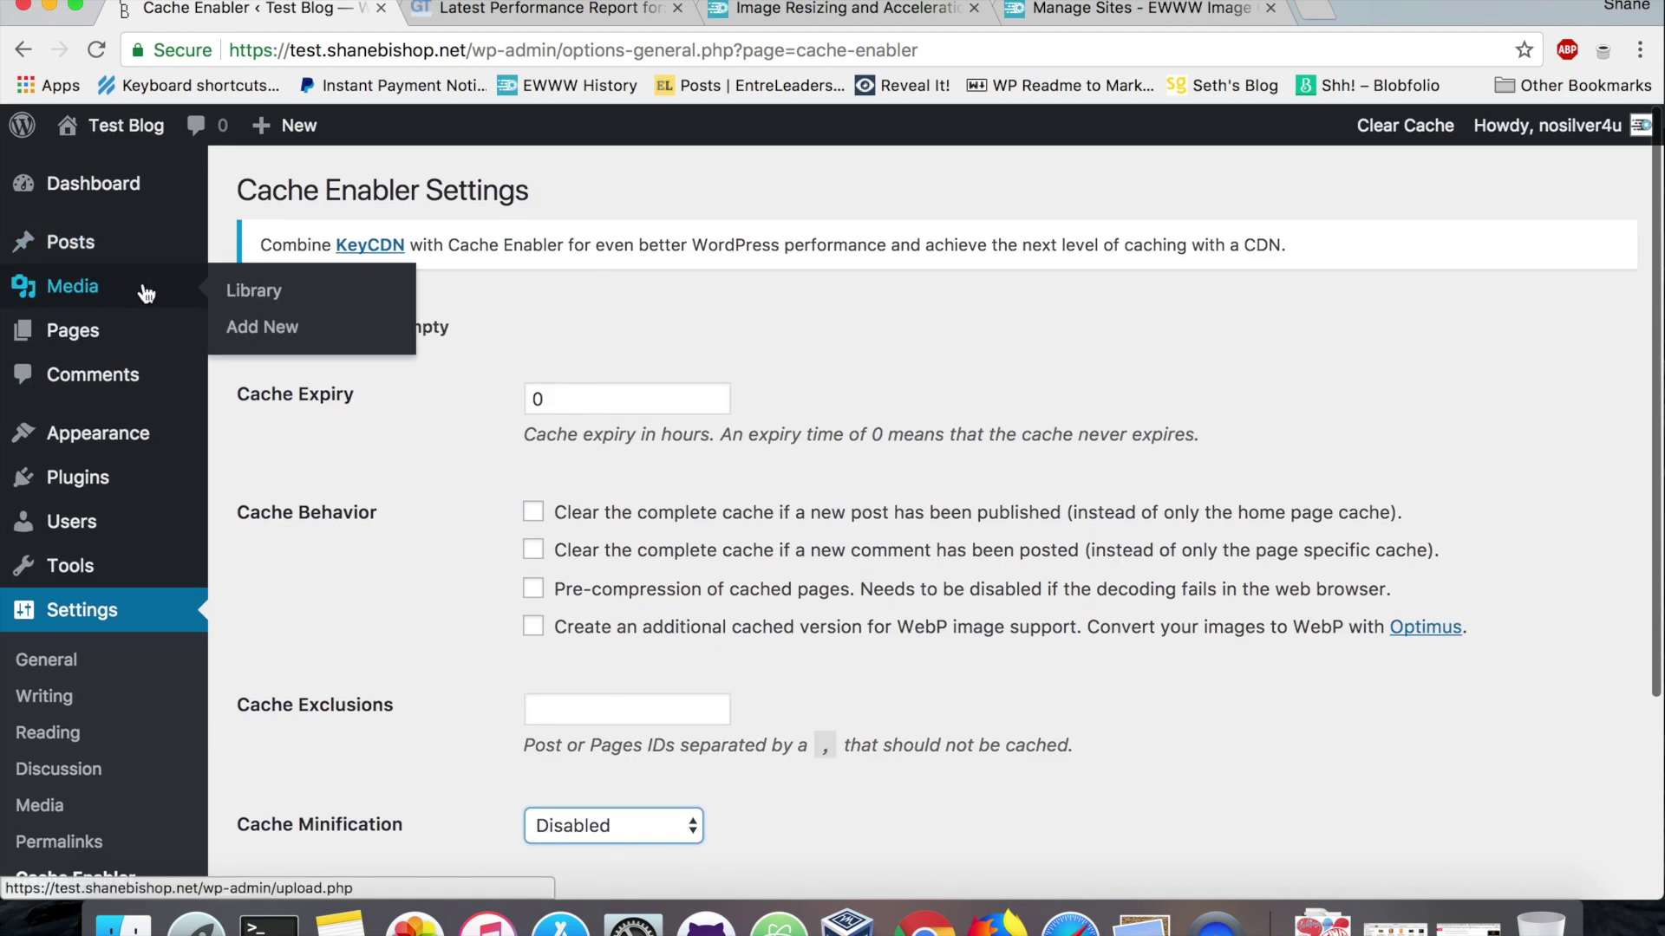
mouse_move(86, 477)
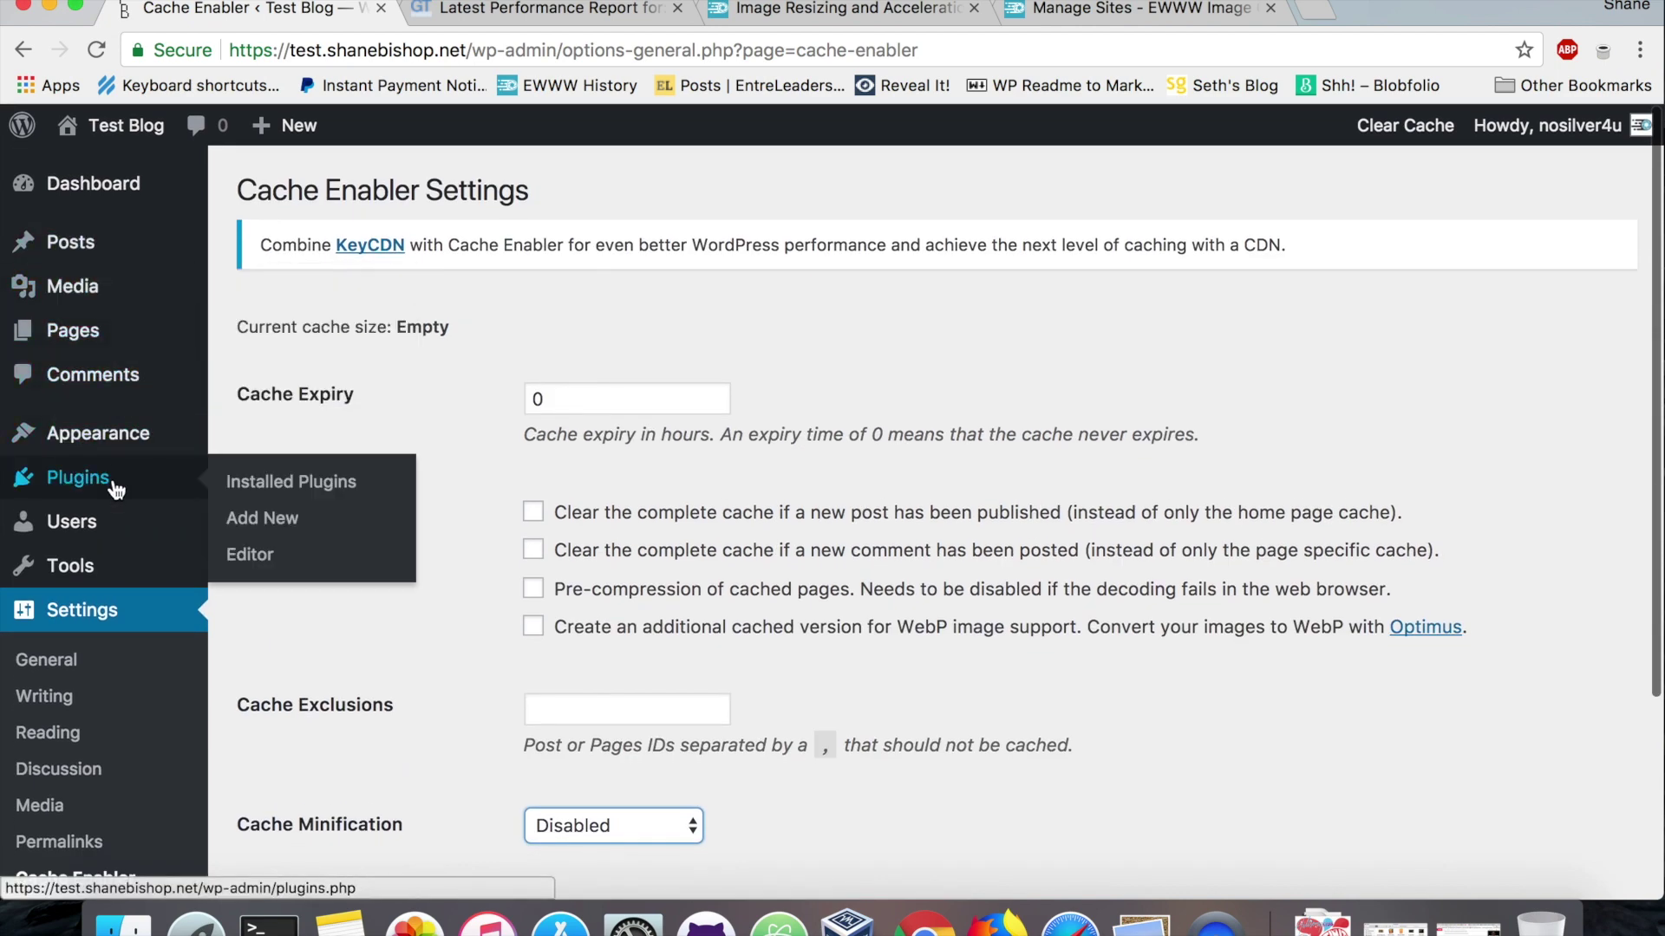
left_click(283, 483)
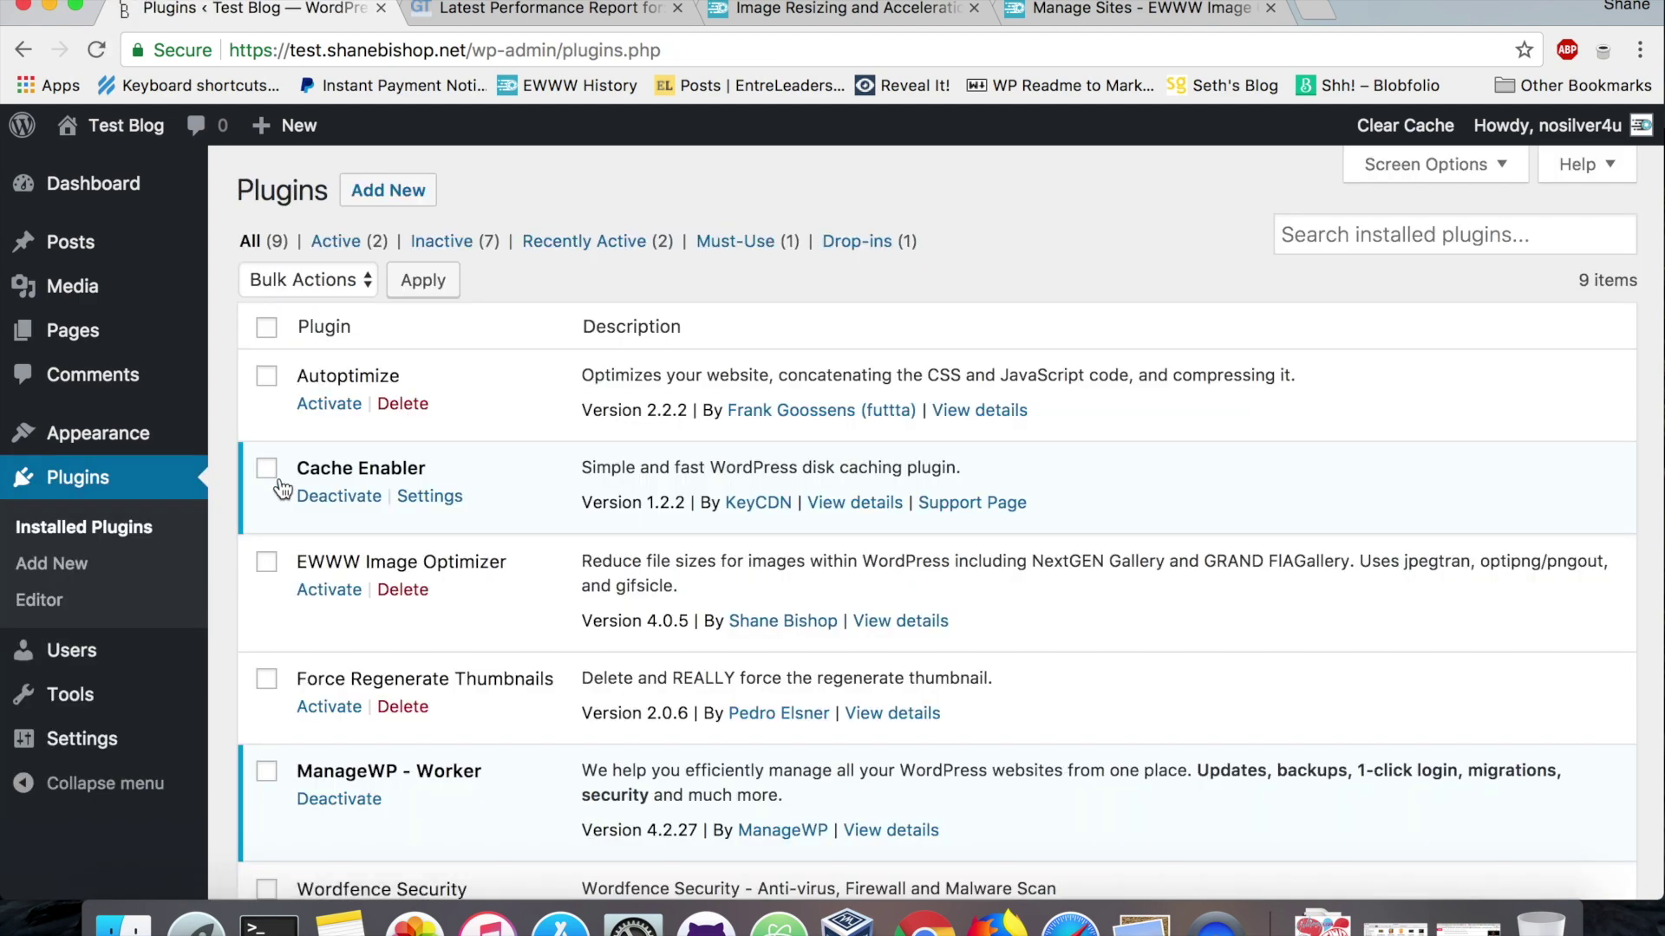
Step: Activate Autoptimize and open its settings page
left_click(338, 410)
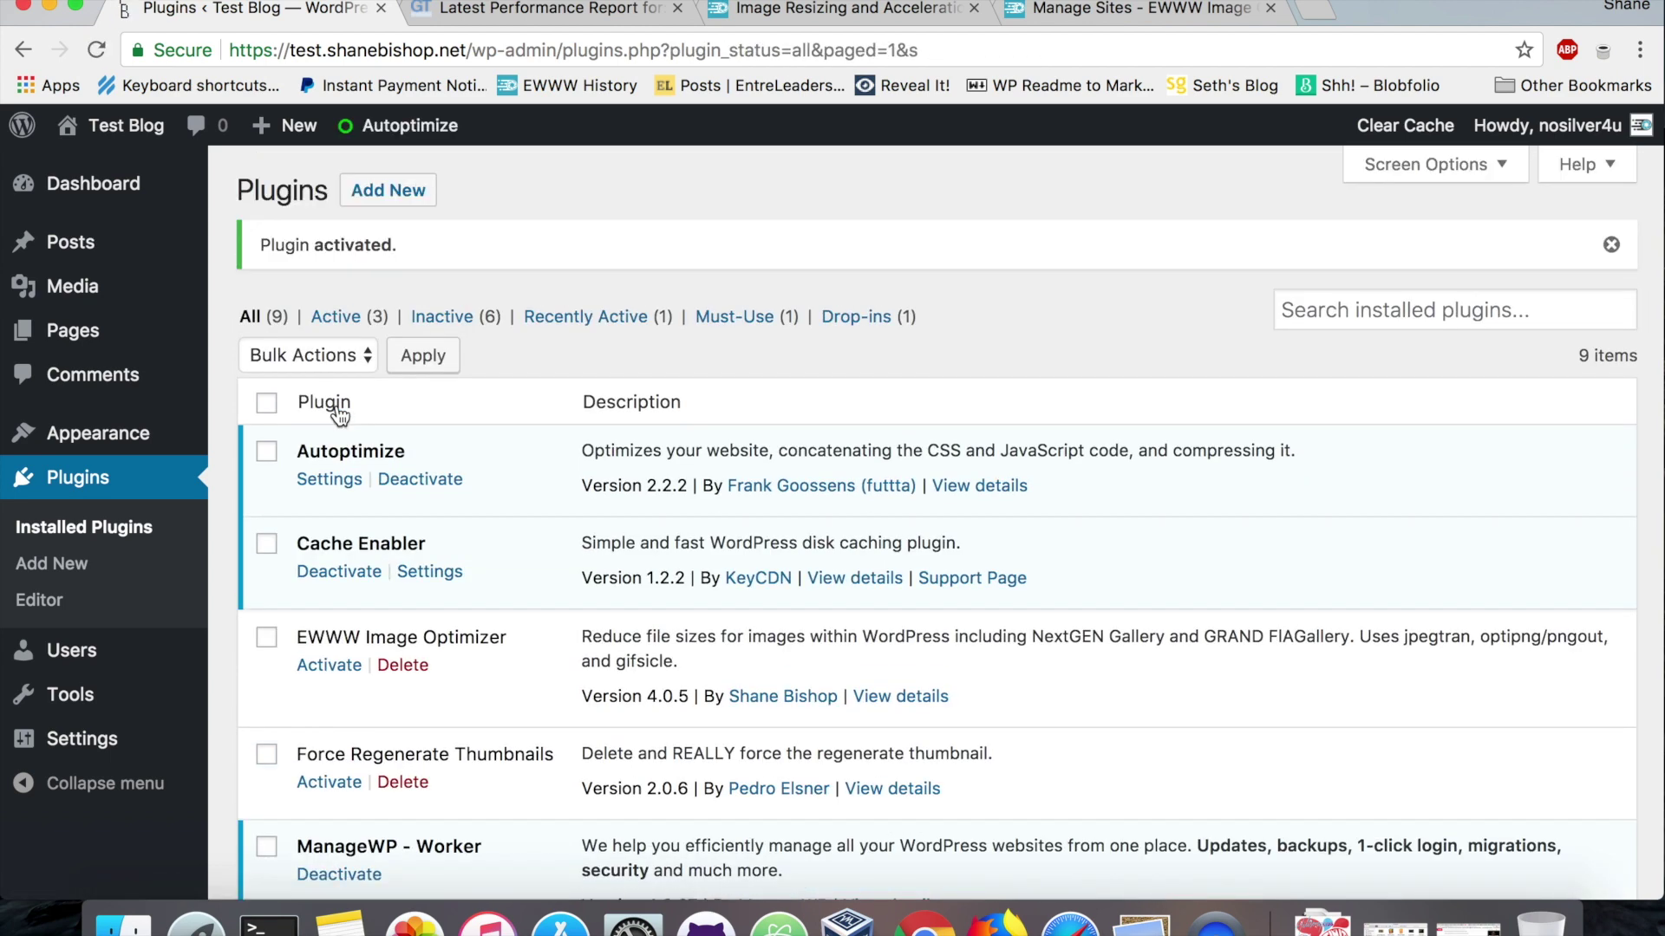
left_click(329, 479)
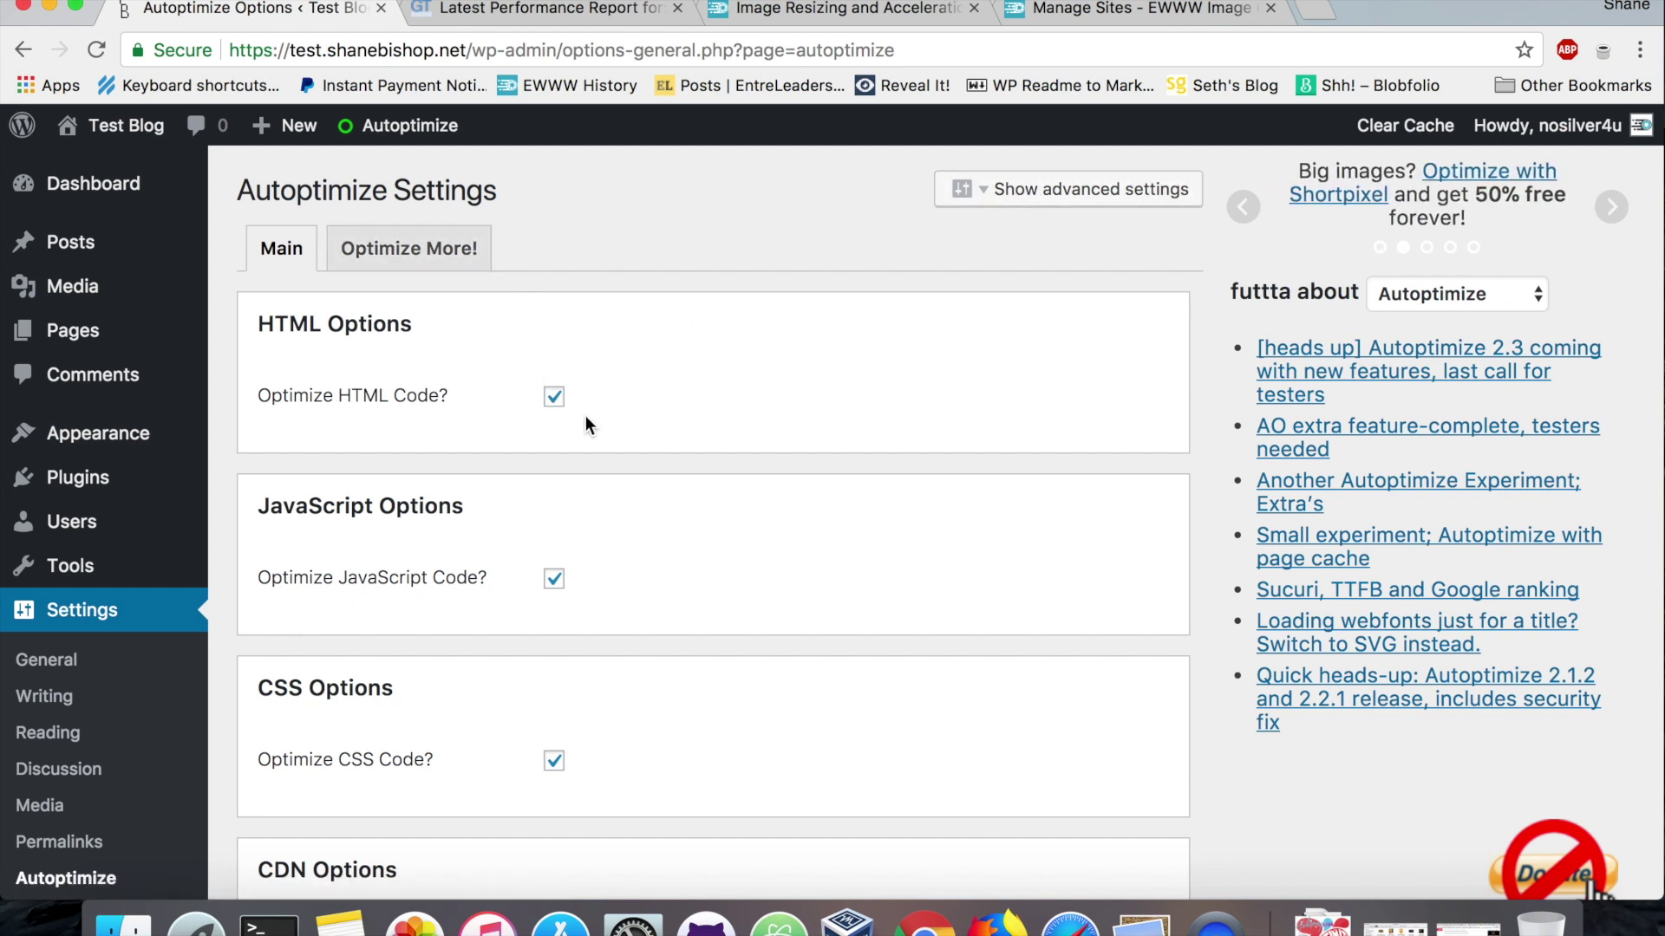
scroll(586, 415, "down", 2)
scroll(829, 295, "up", 2)
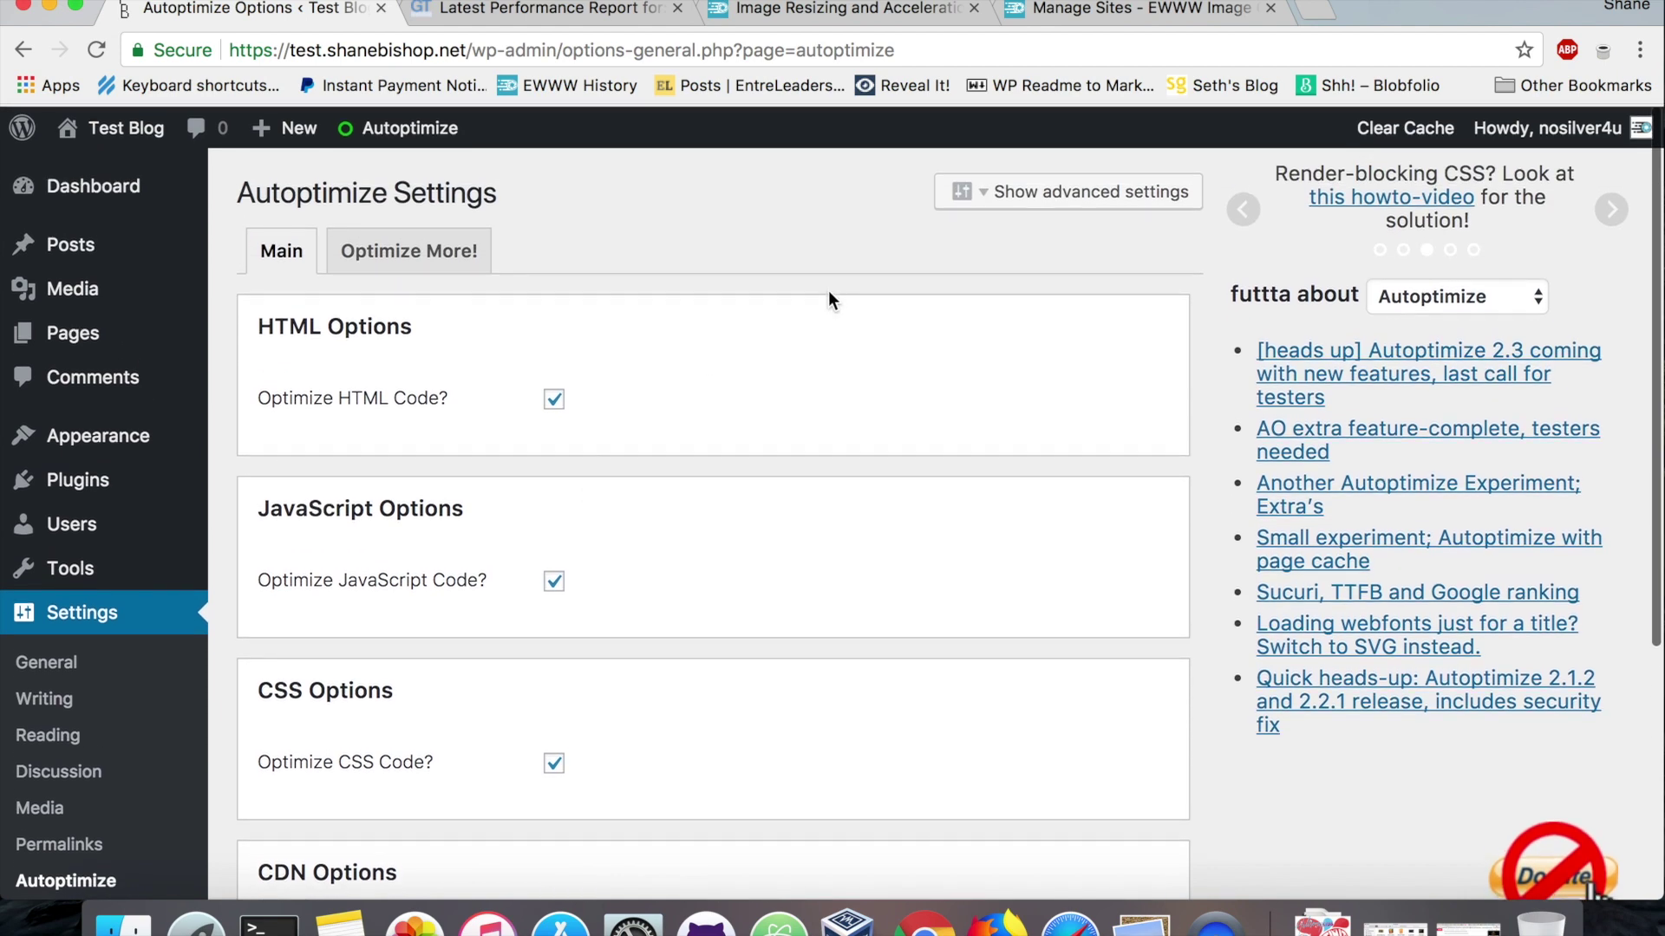
Step: Keep HTML, JavaScript and CSS optimization enabled, then save changes and empty the cache
left_click(1006, 192)
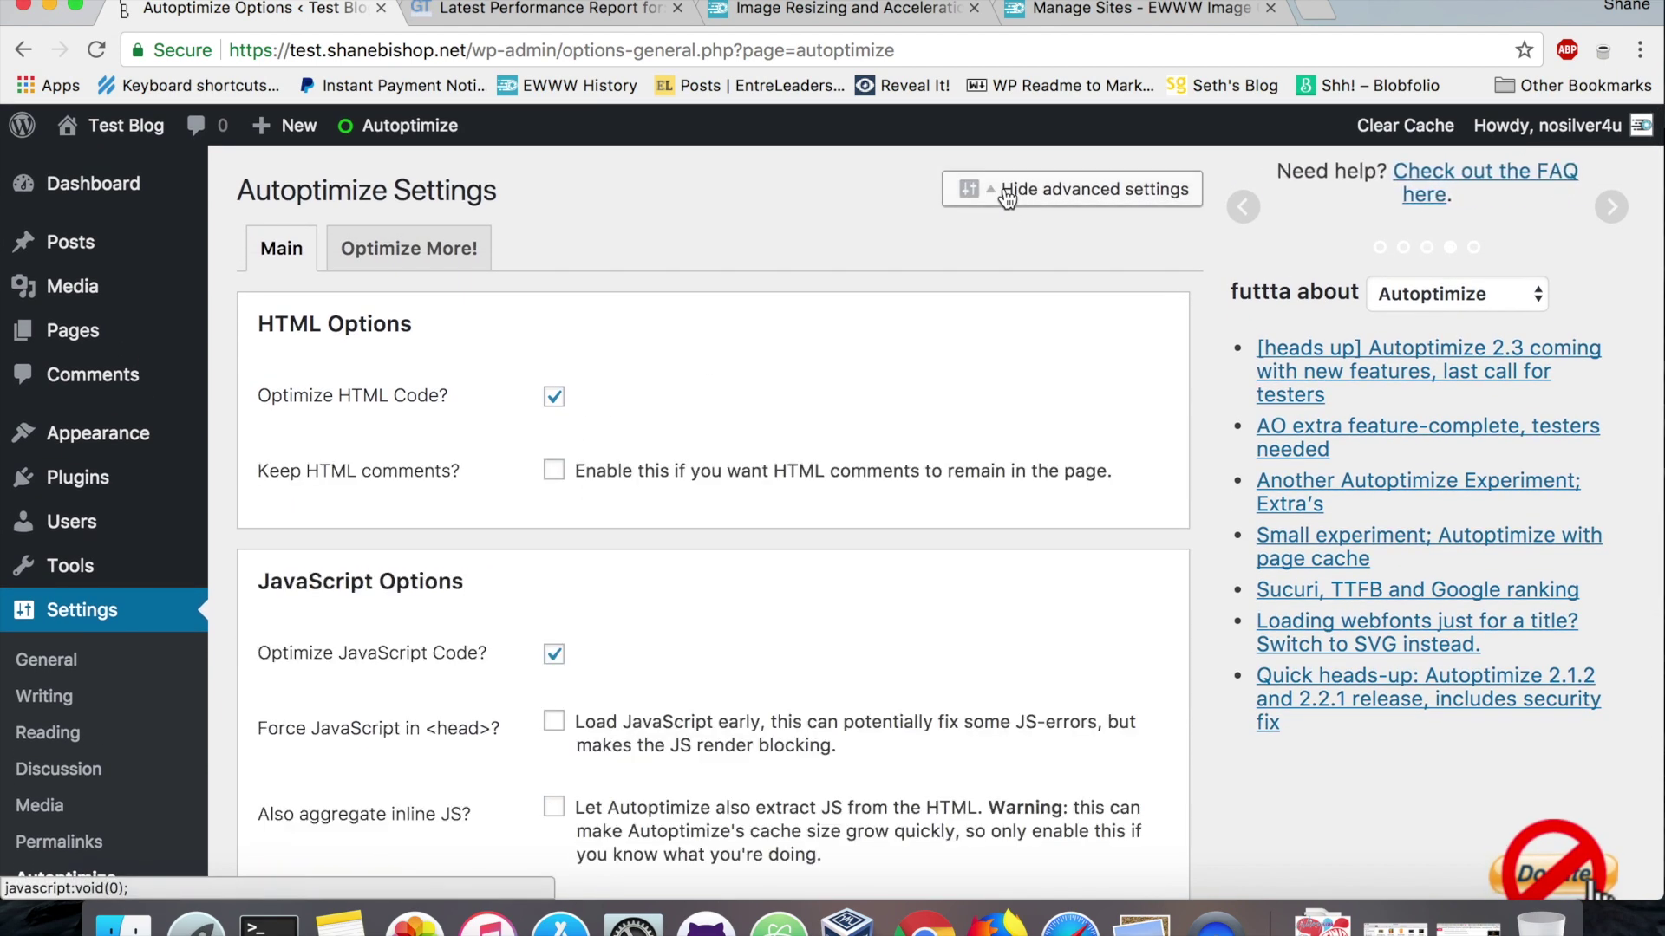
left_click(1007, 193)
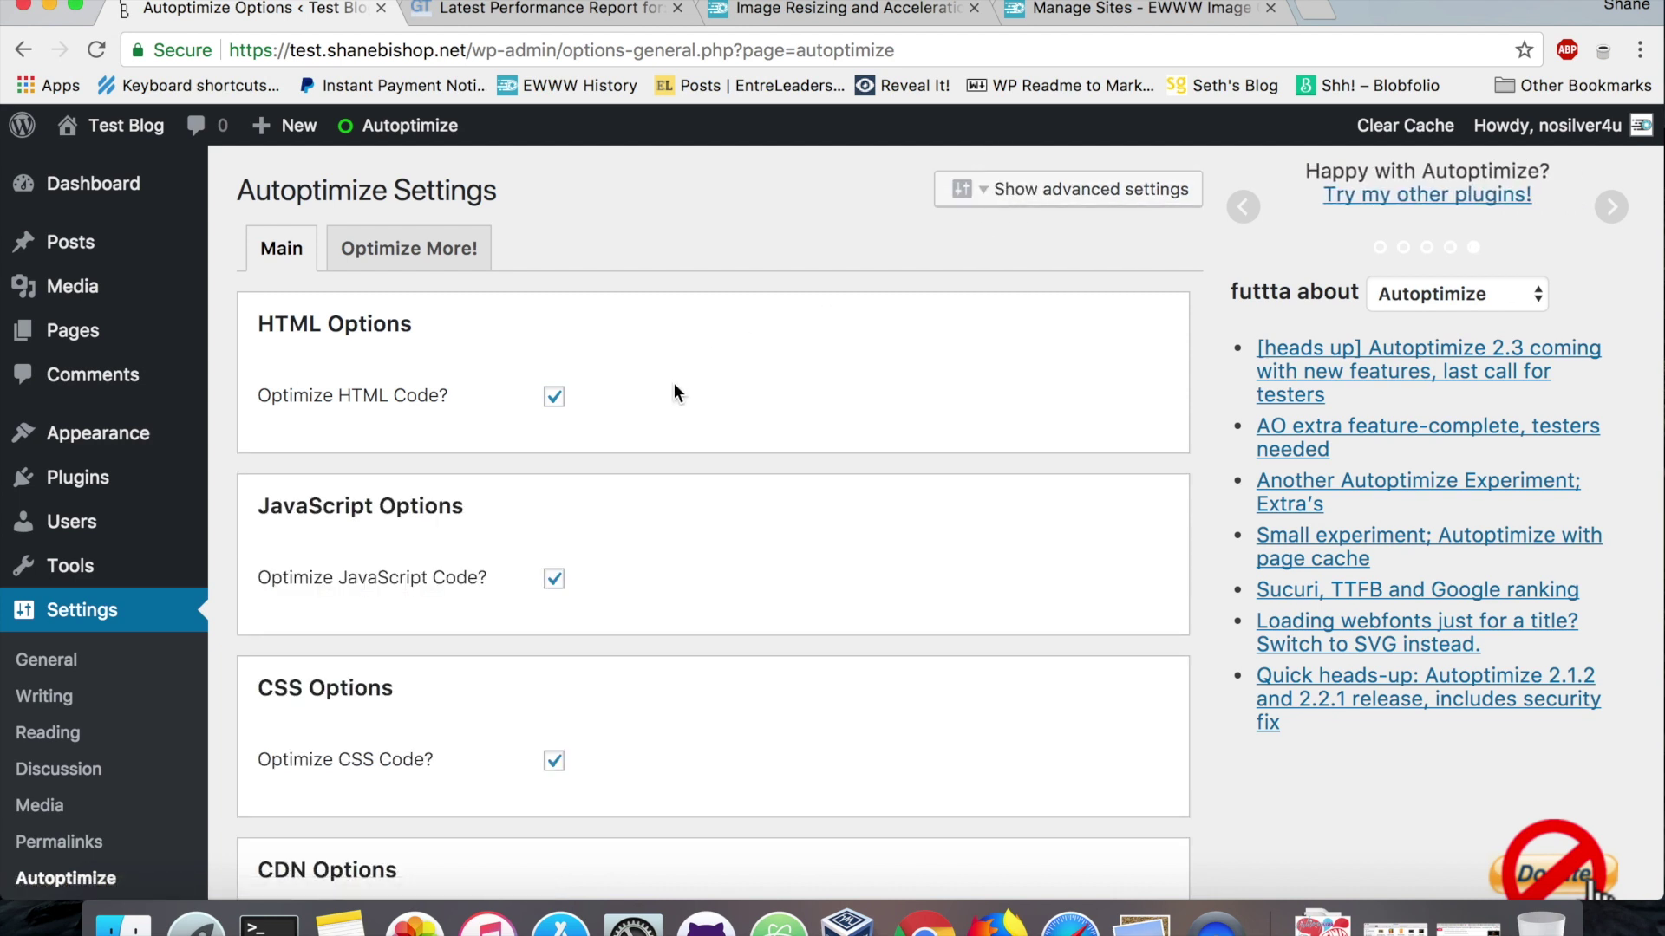
scroll(677, 392, "down", 2)
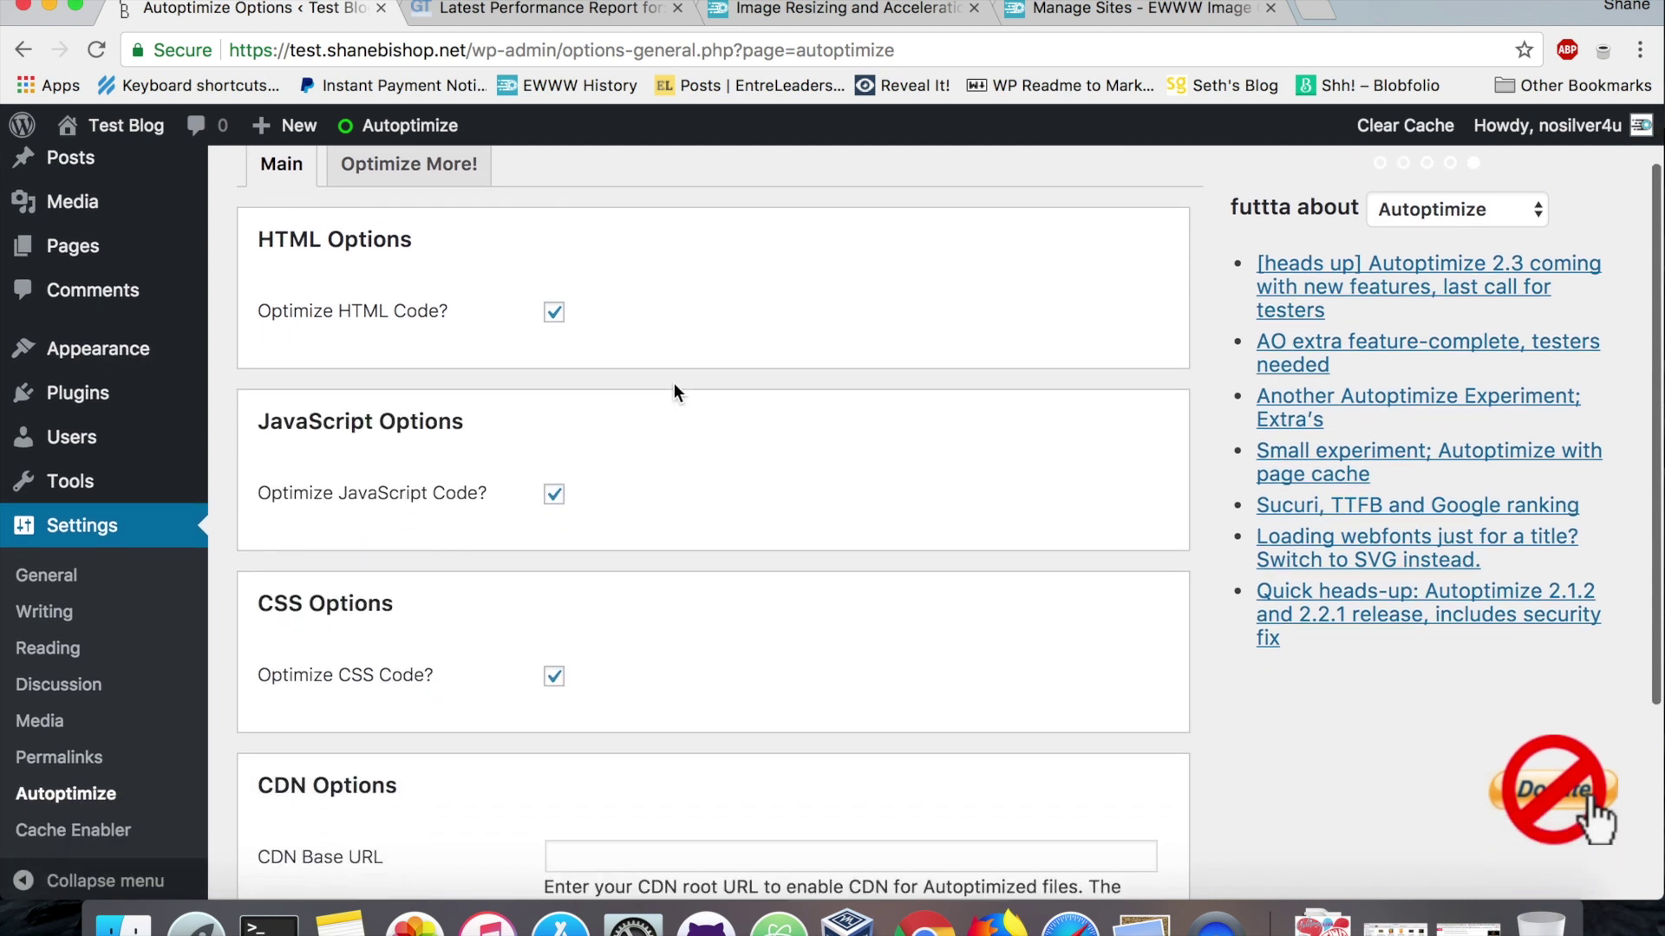
left_click(555, 317)
left_click(555, 315)
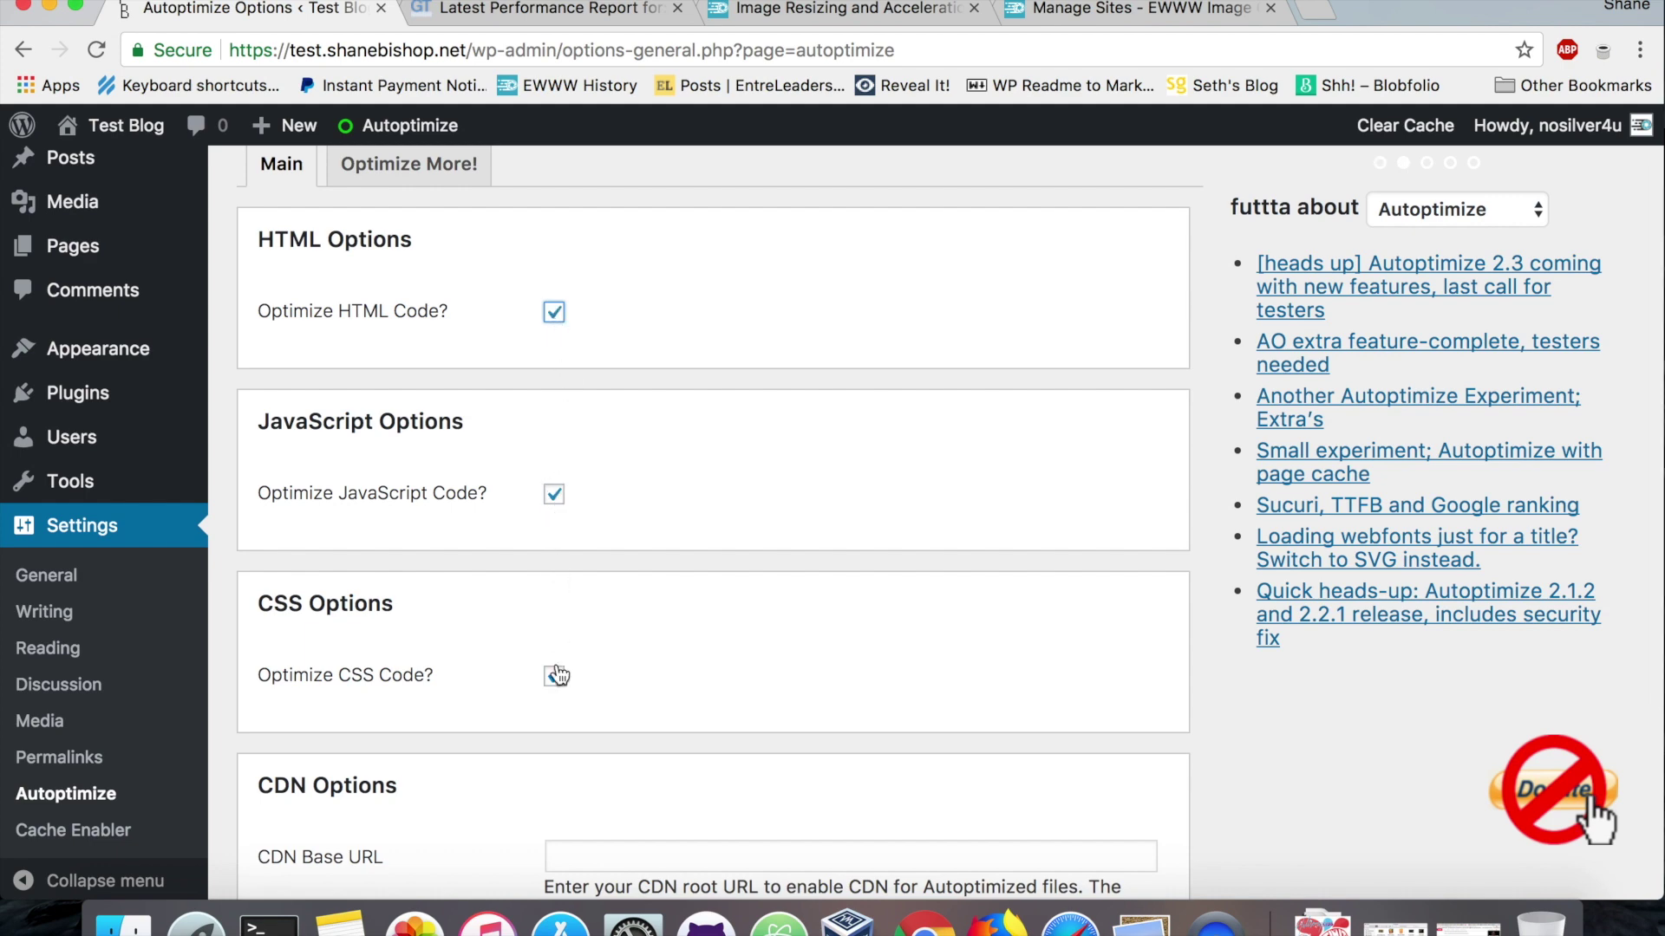
scroll(555, 673, "down", 5)
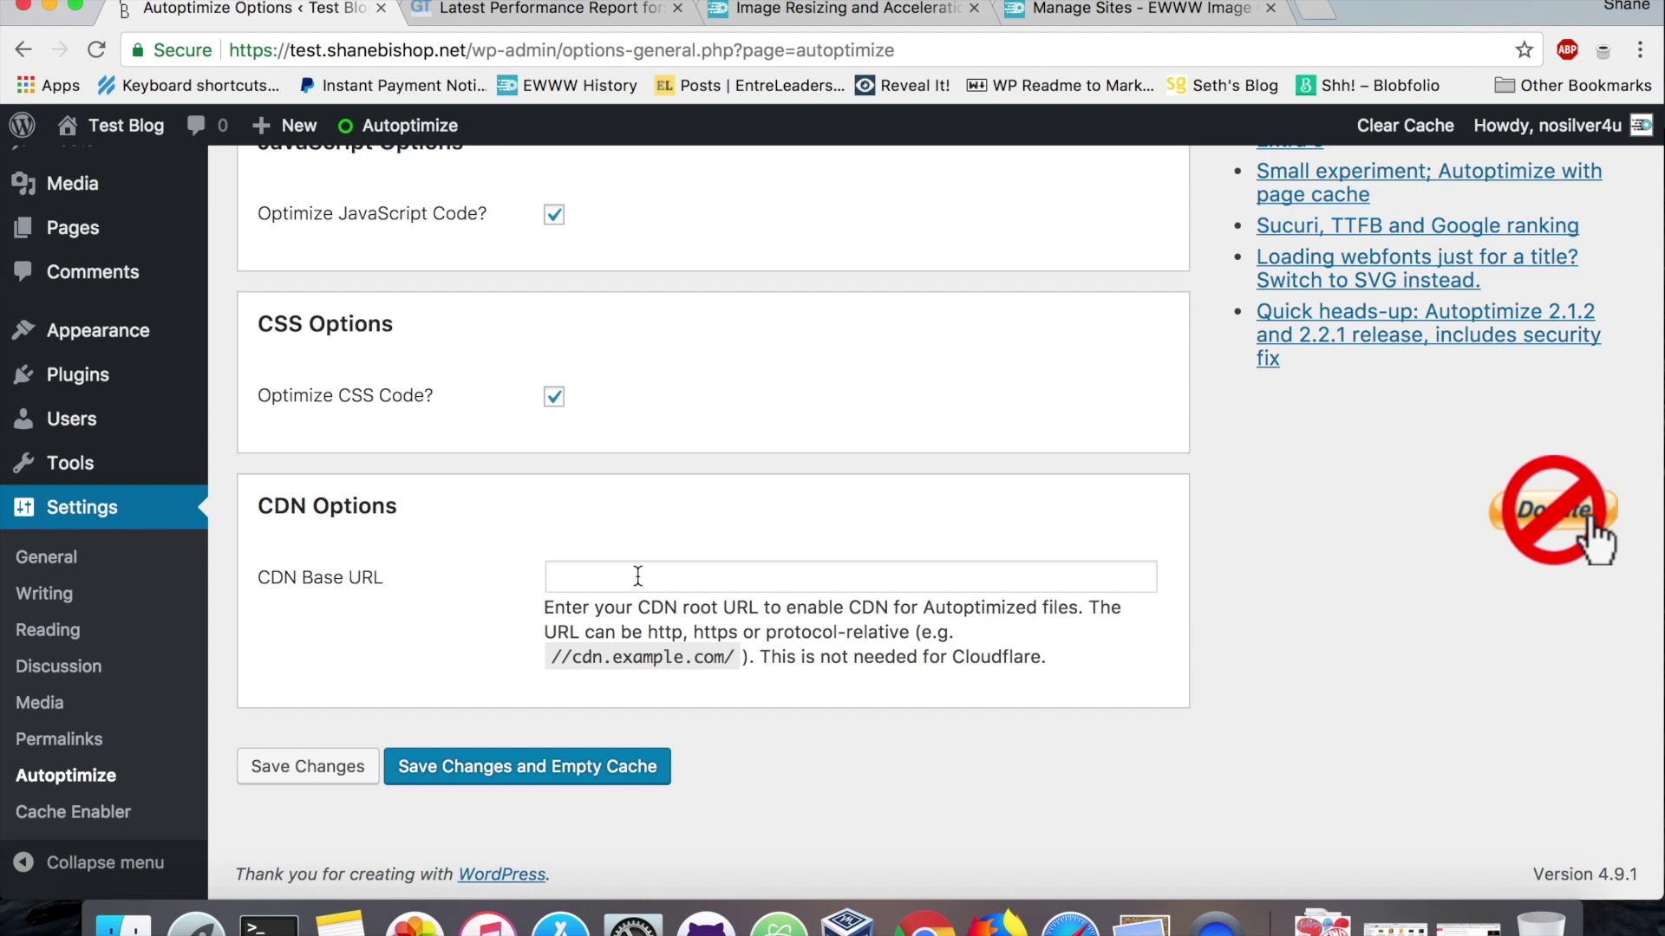
left_click(511, 771)
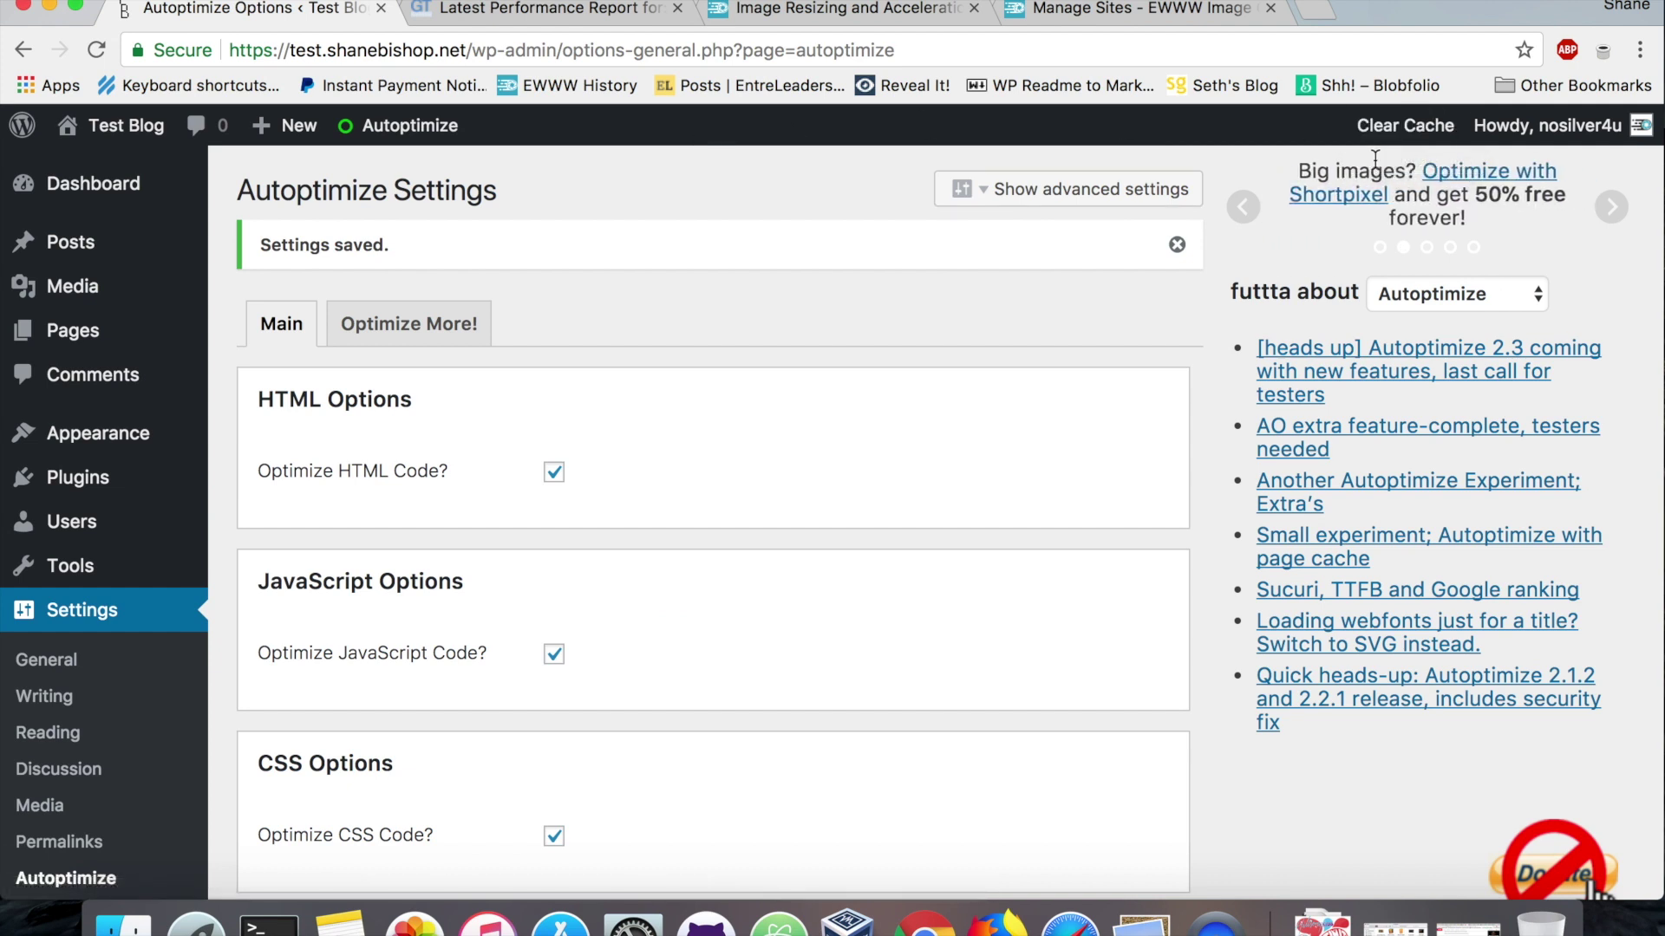
mouse_move(464, 156)
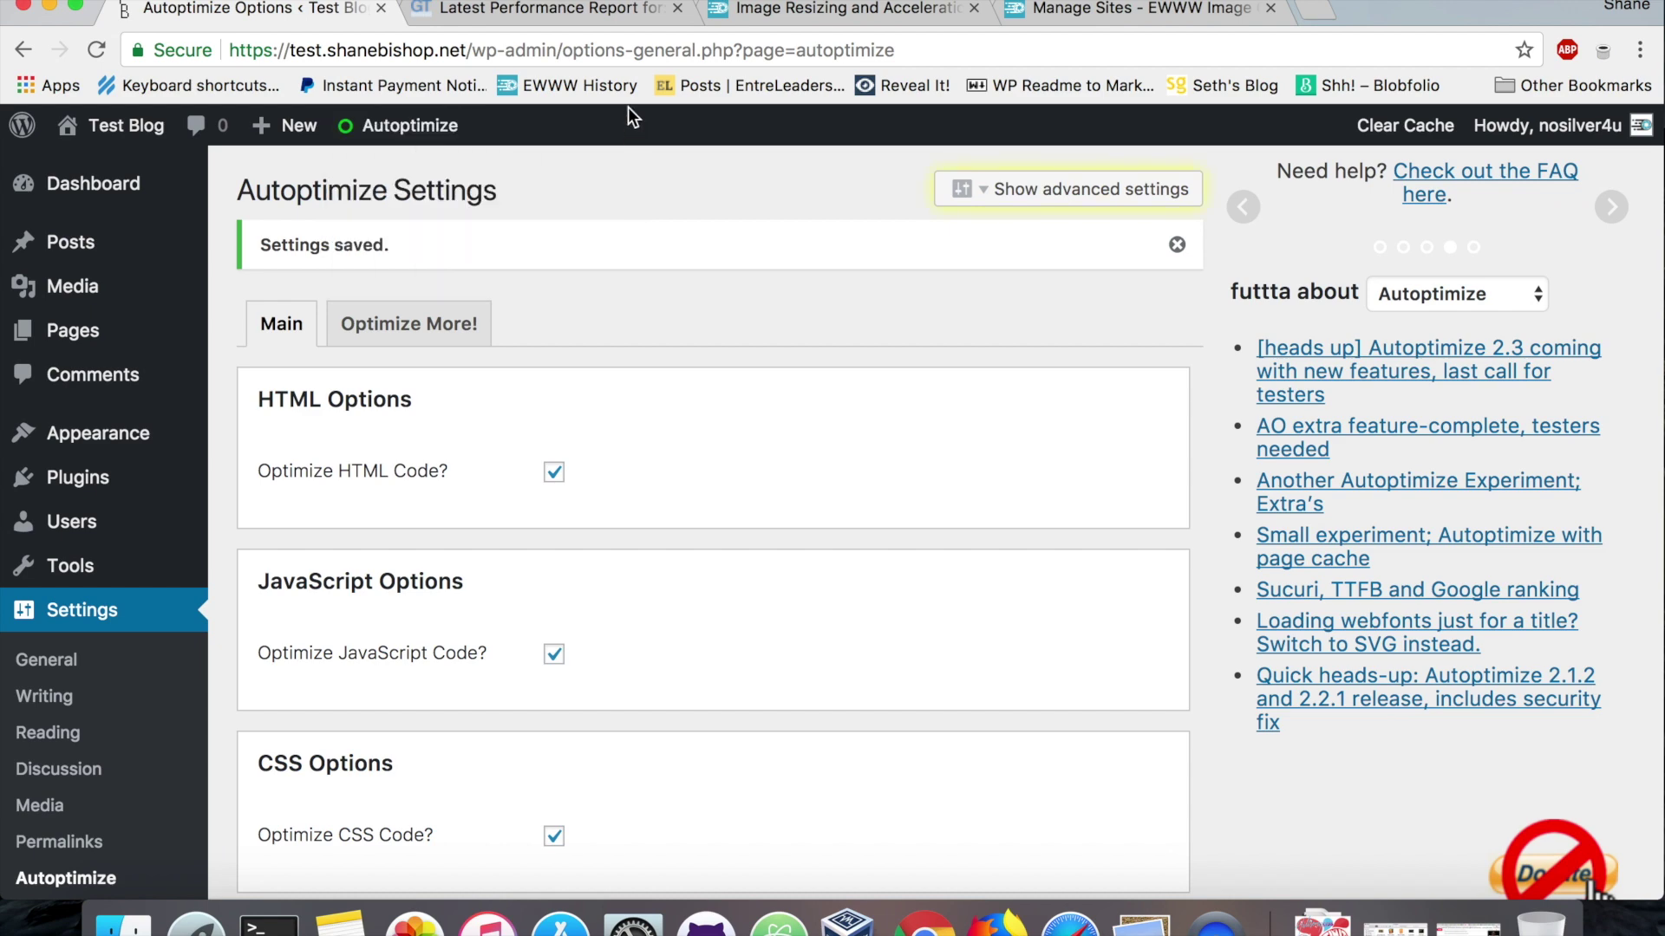
Step: Review the new GTmetrix report: PageSpeed F (47%), YSlow A (90%), 1.1s load
left_click(640, 14)
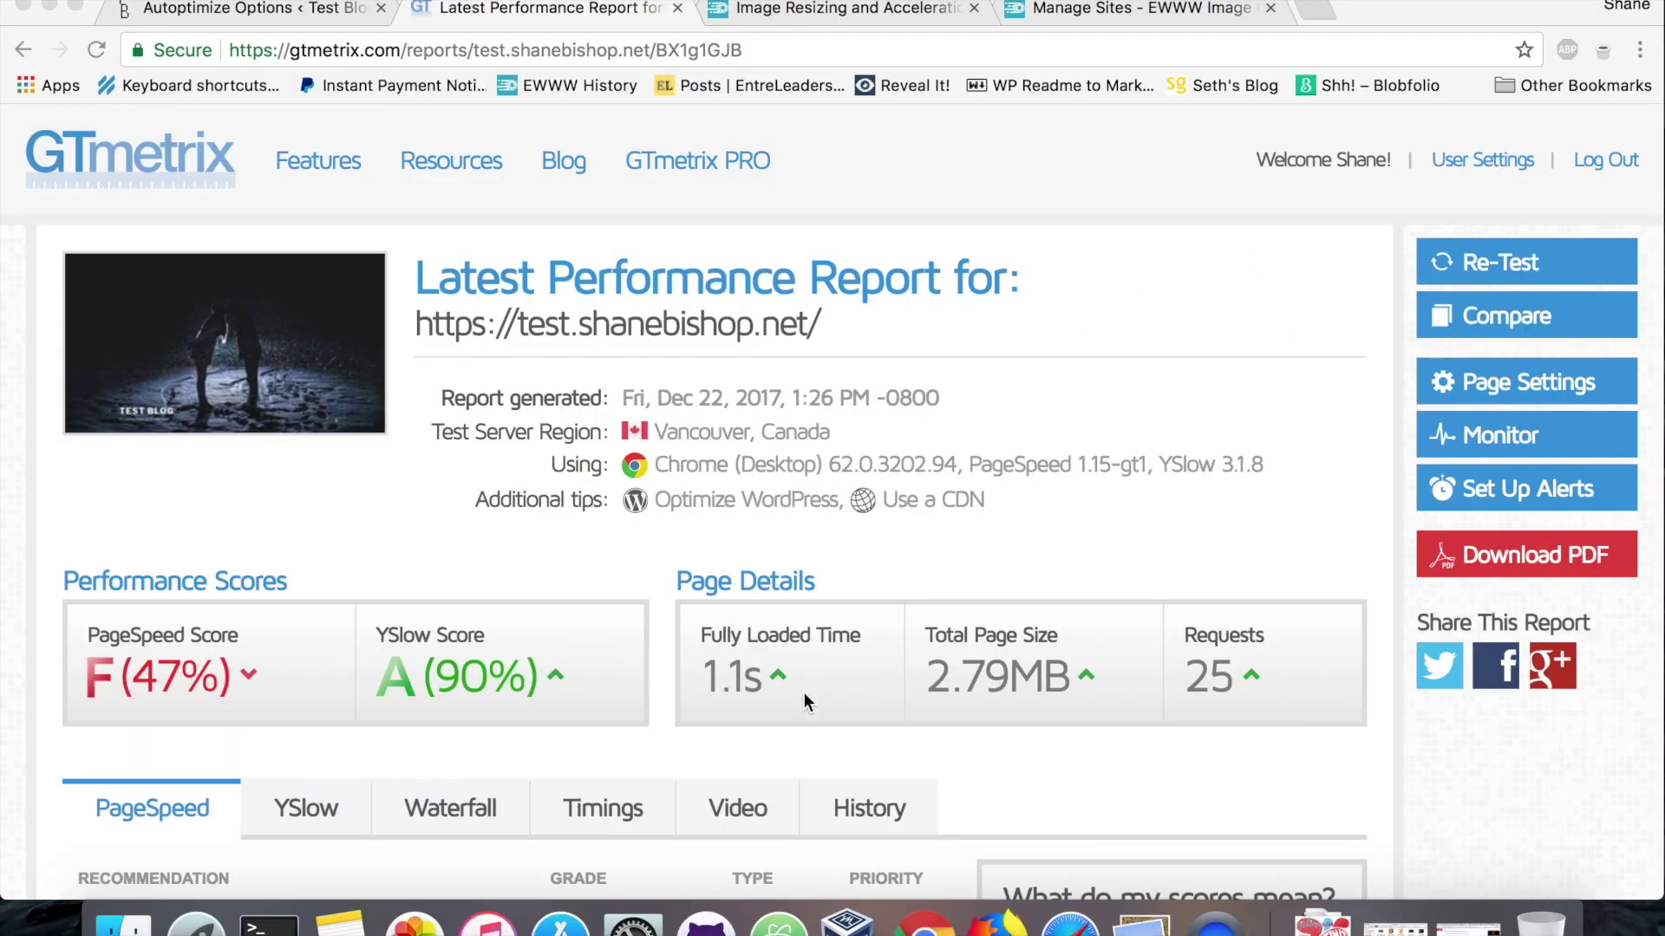
scroll(804, 692, "down", 2)
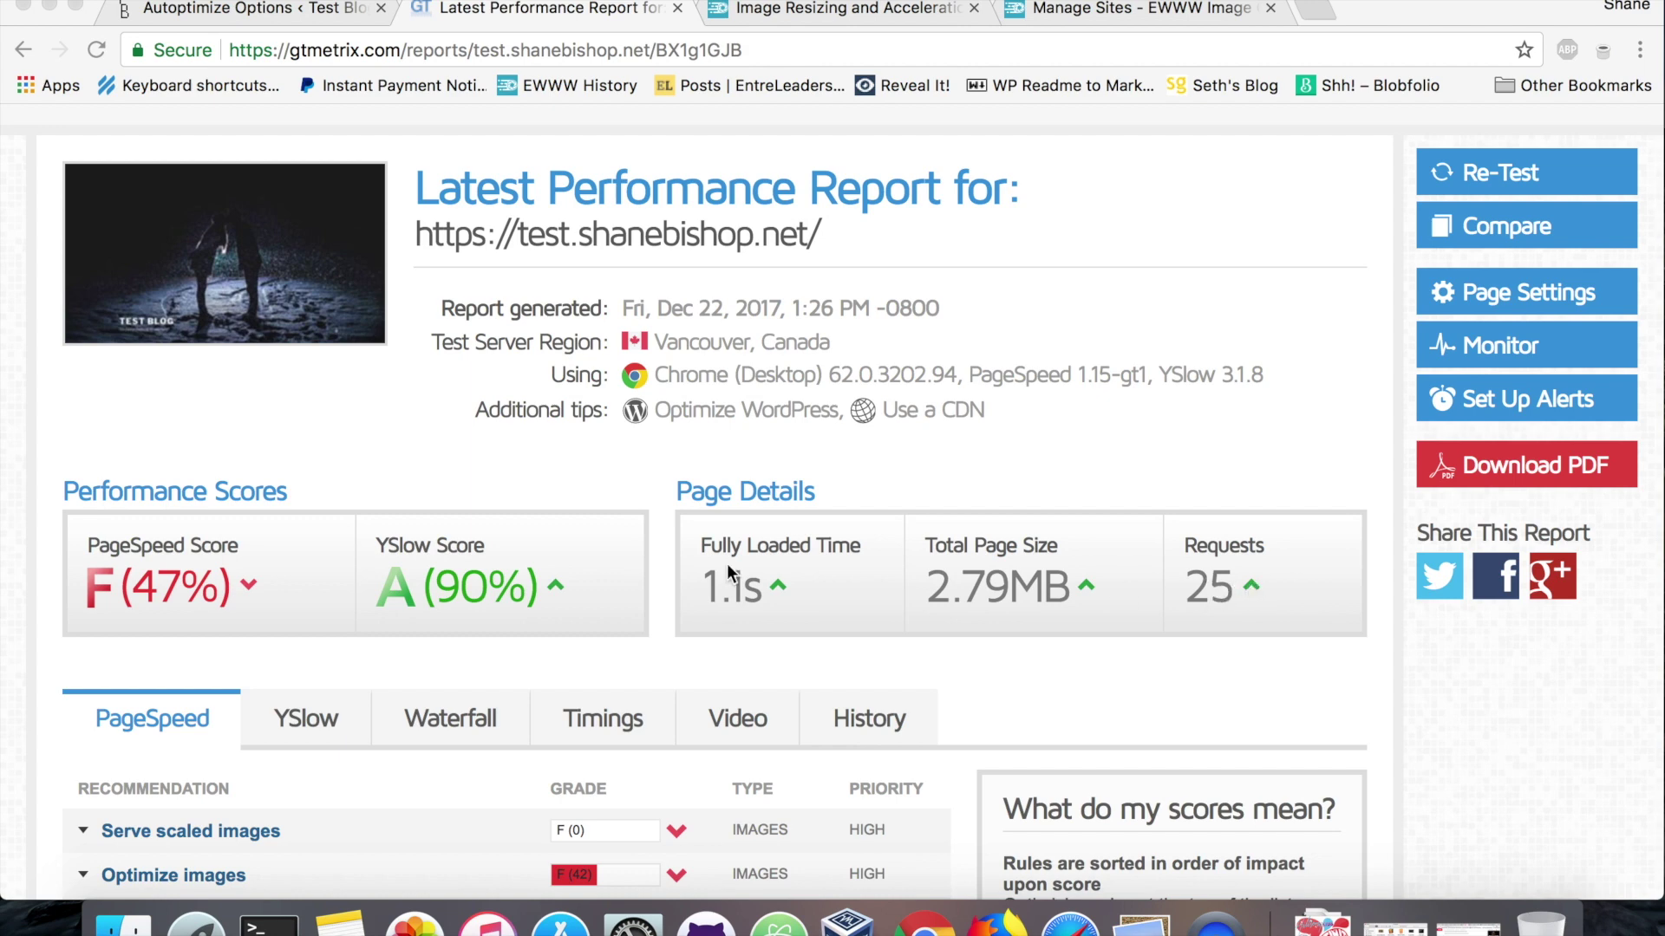
scroll(437, 590, "down", 2)
scroll(437, 589, "down", 5)
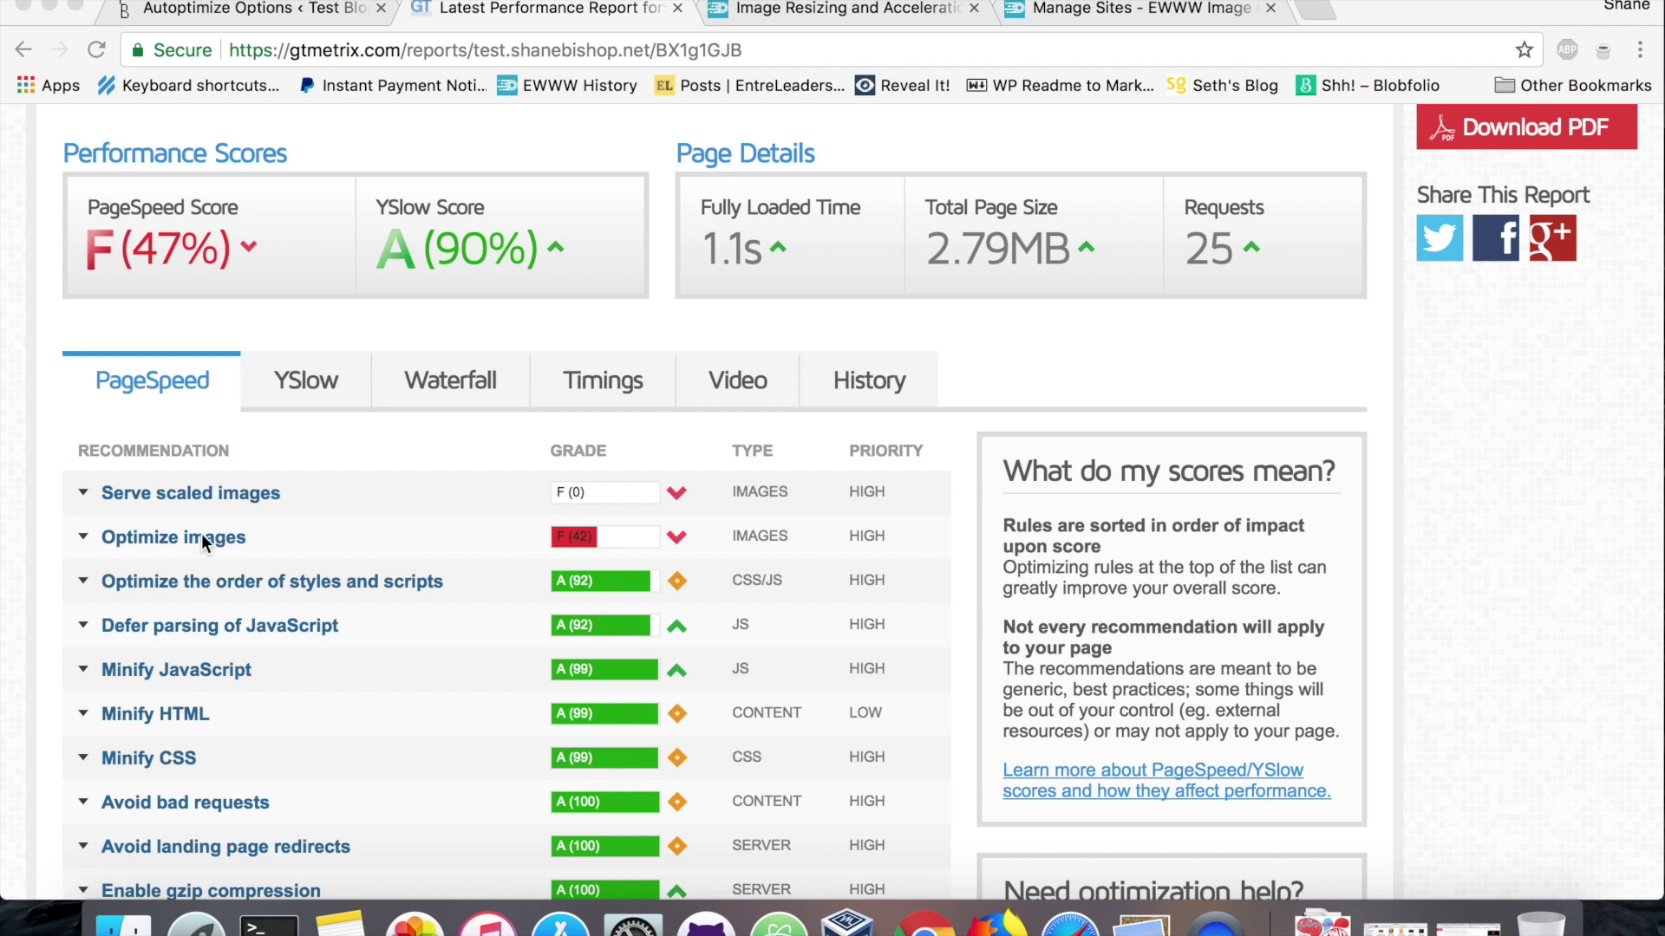
Step: Compare the YSlow and PageSpeed recommendations, then show the waterfall chart
left_click(302, 387)
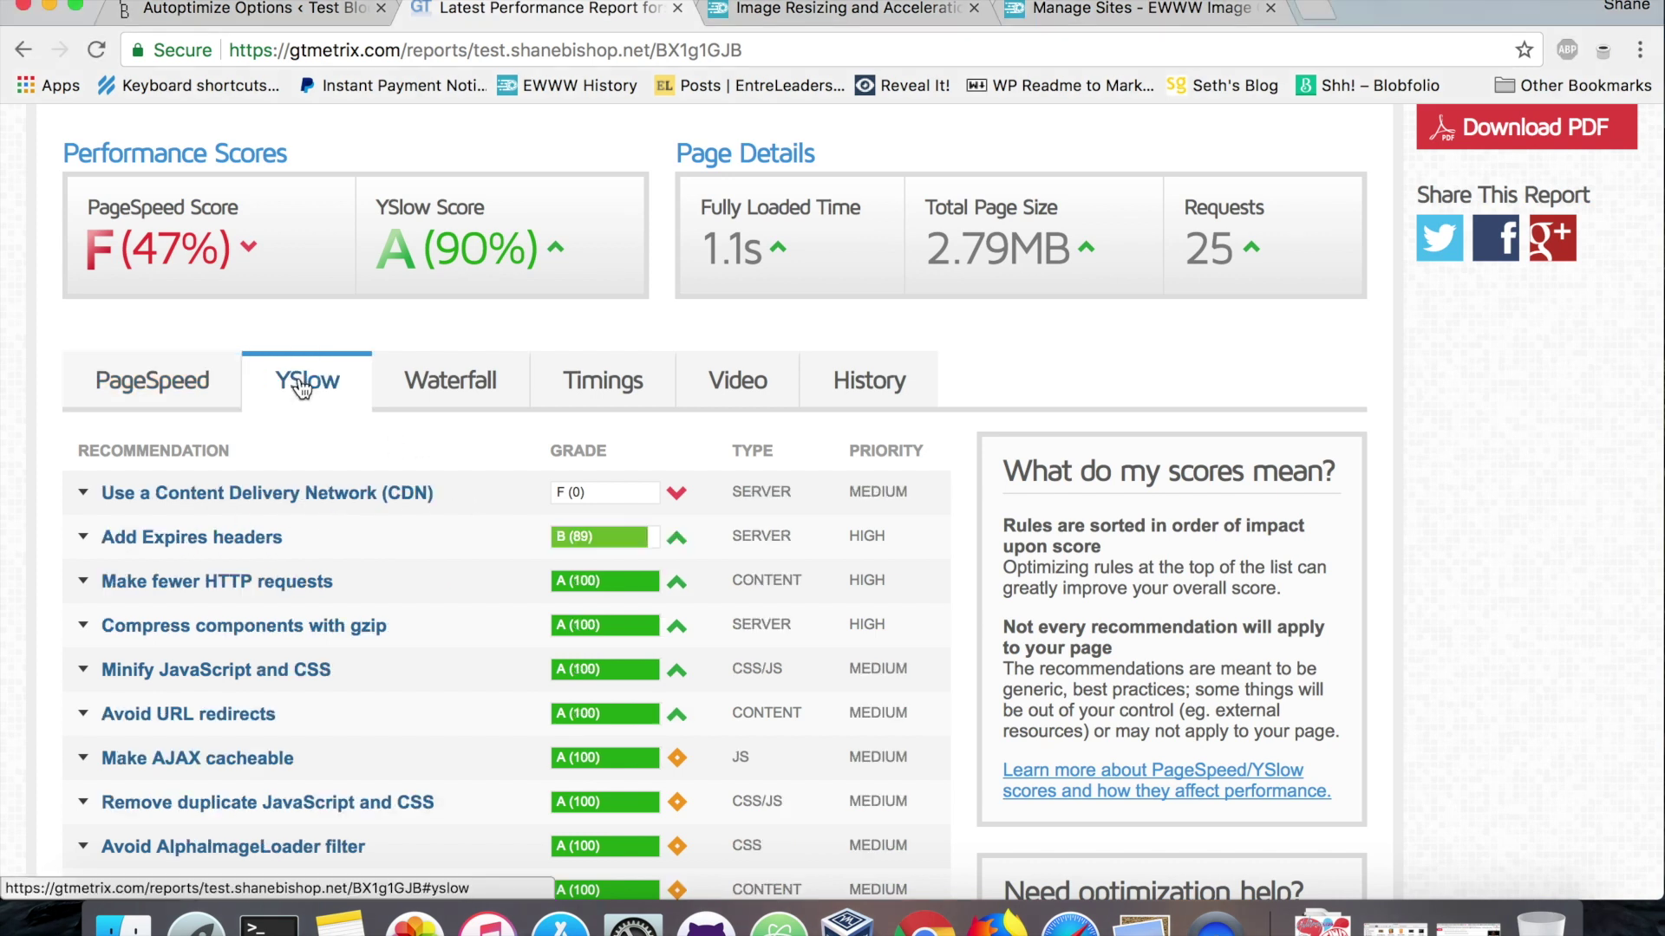
left_click(184, 392)
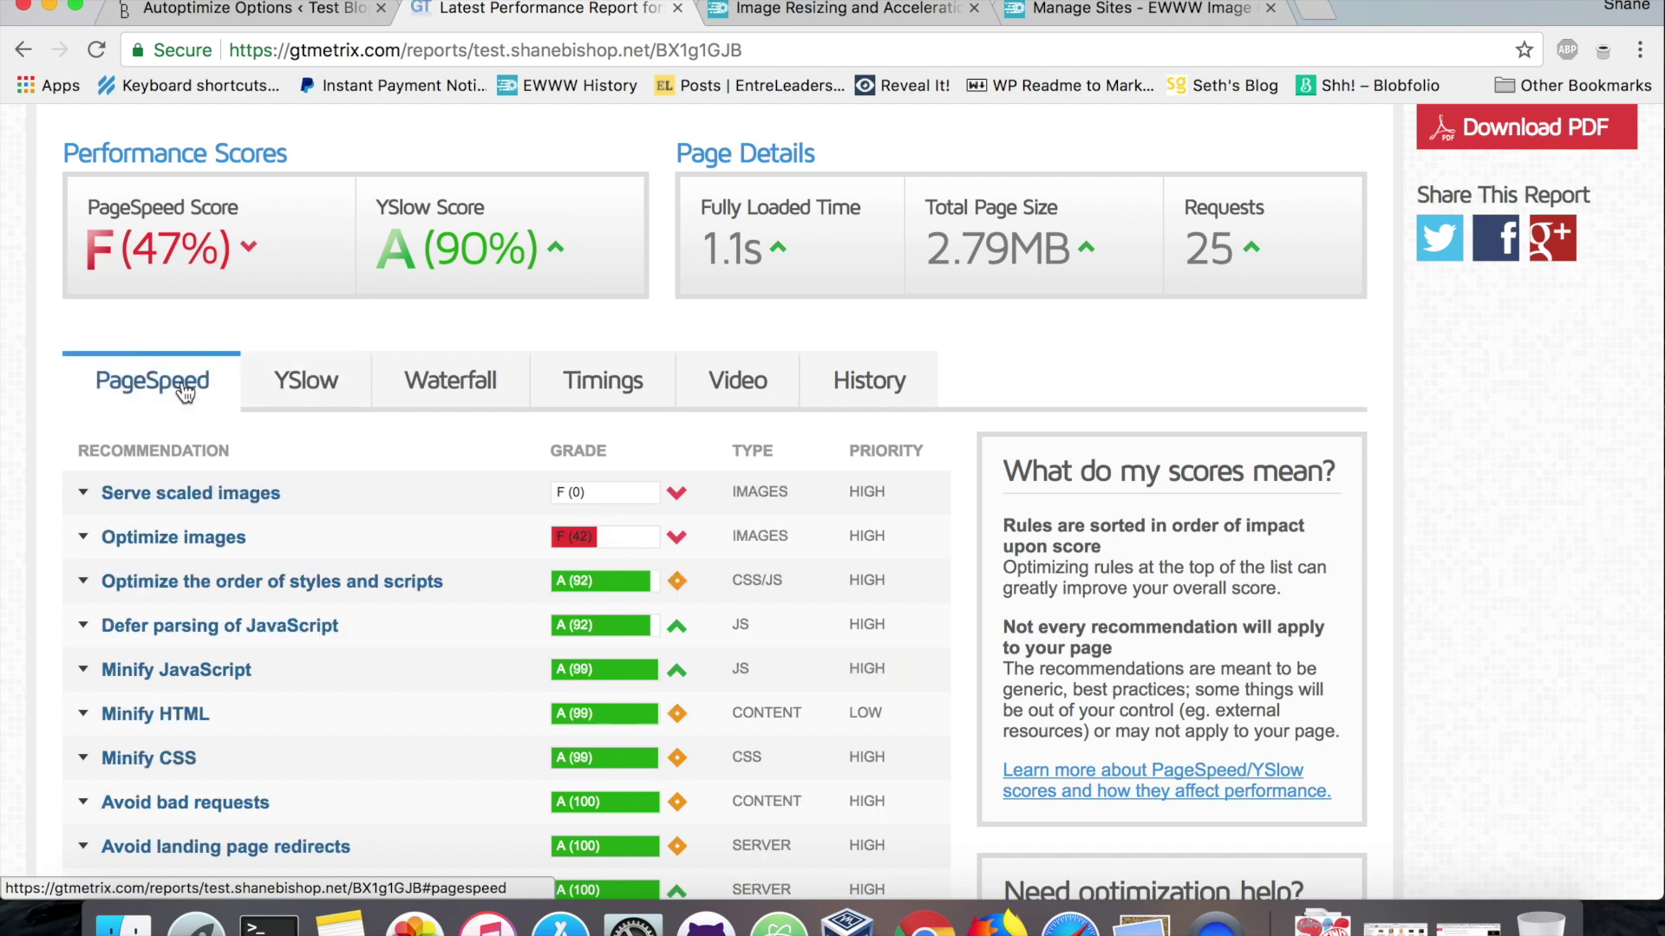
left_click(448, 388)
Step: Inspect request timings in the waterfall (25 requests, 2.8 MB), then return to Autoptimize settings
mouse_move(934, 518)
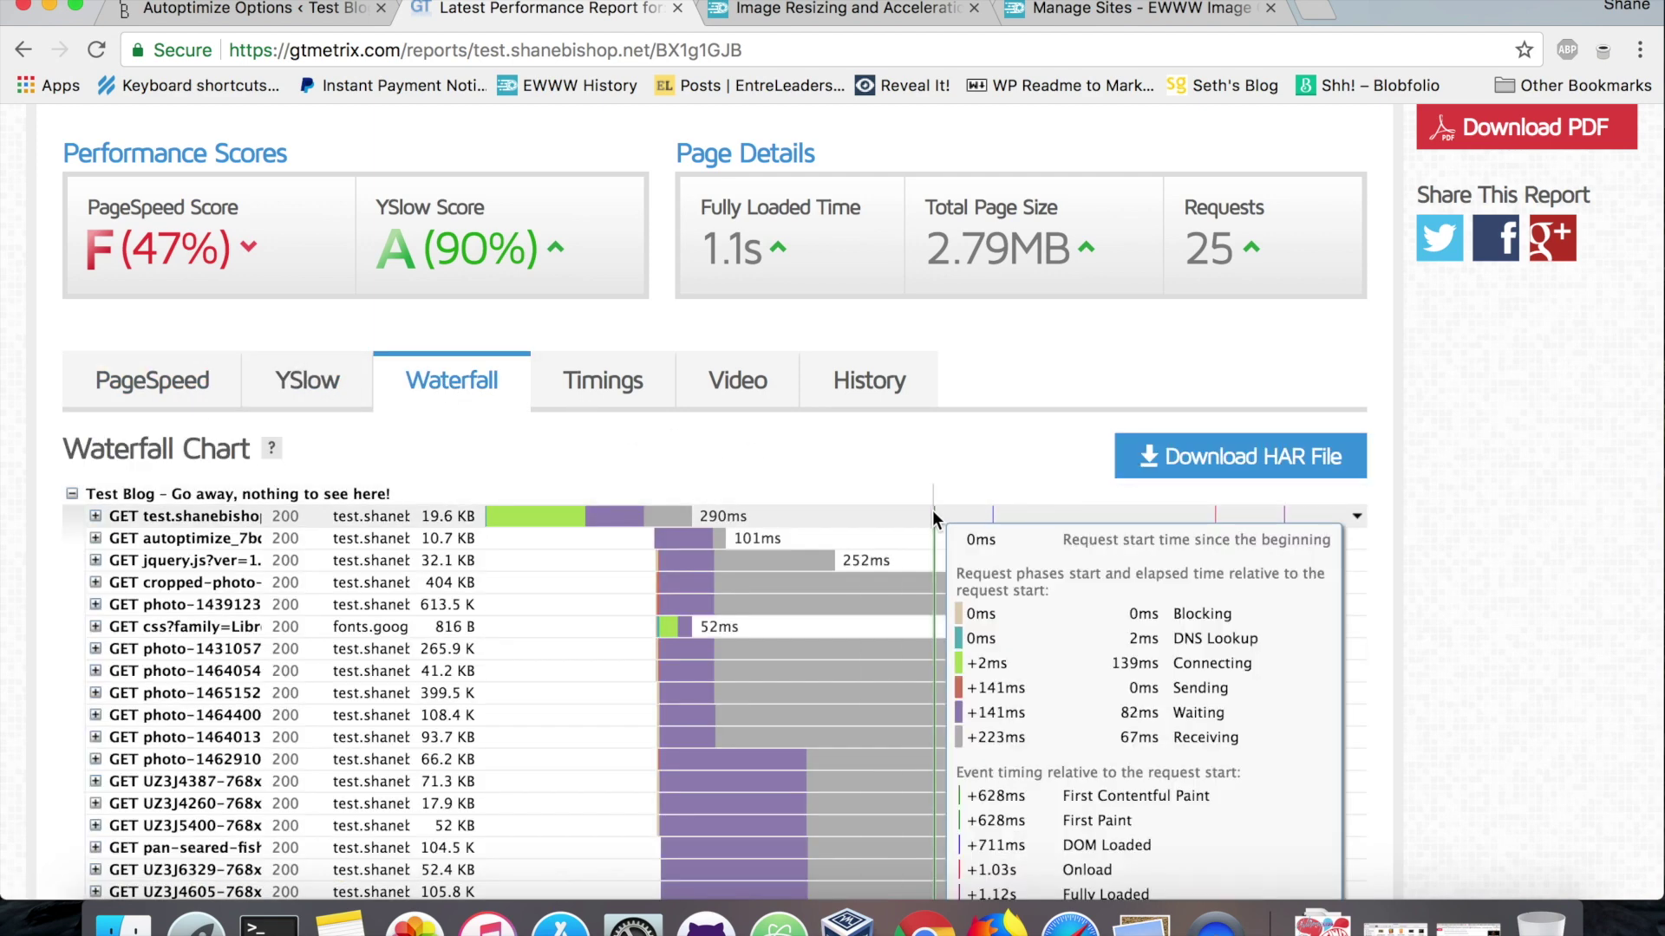
scroll(934, 518, "down", 3)
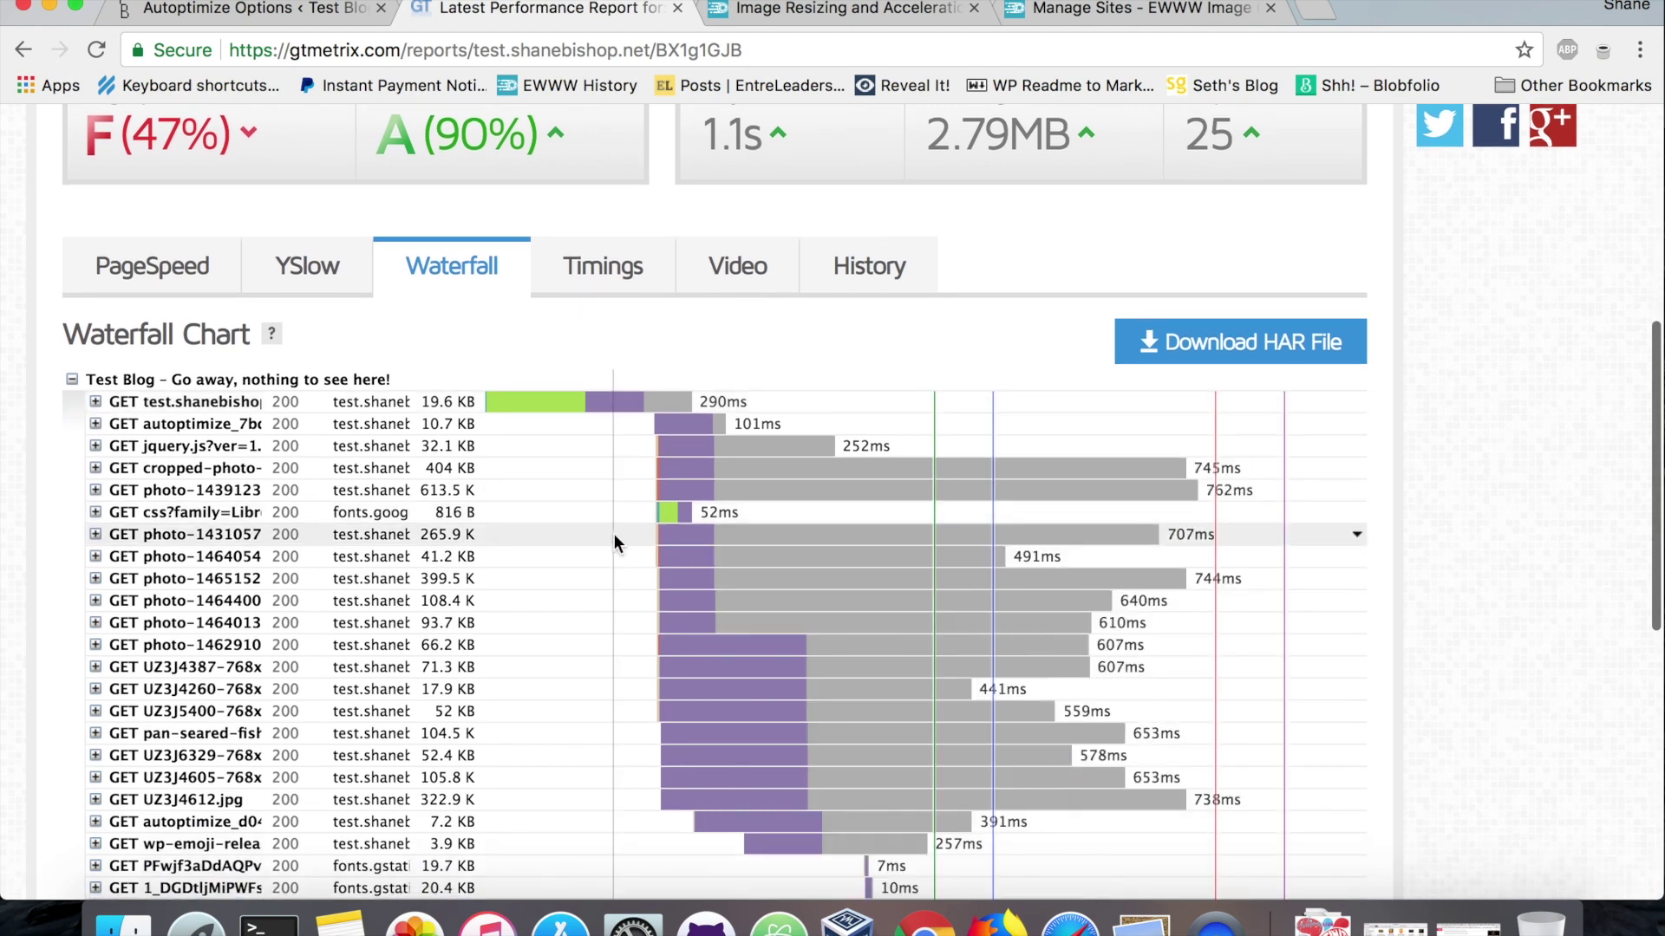
scroll(615, 534, "down", 3)
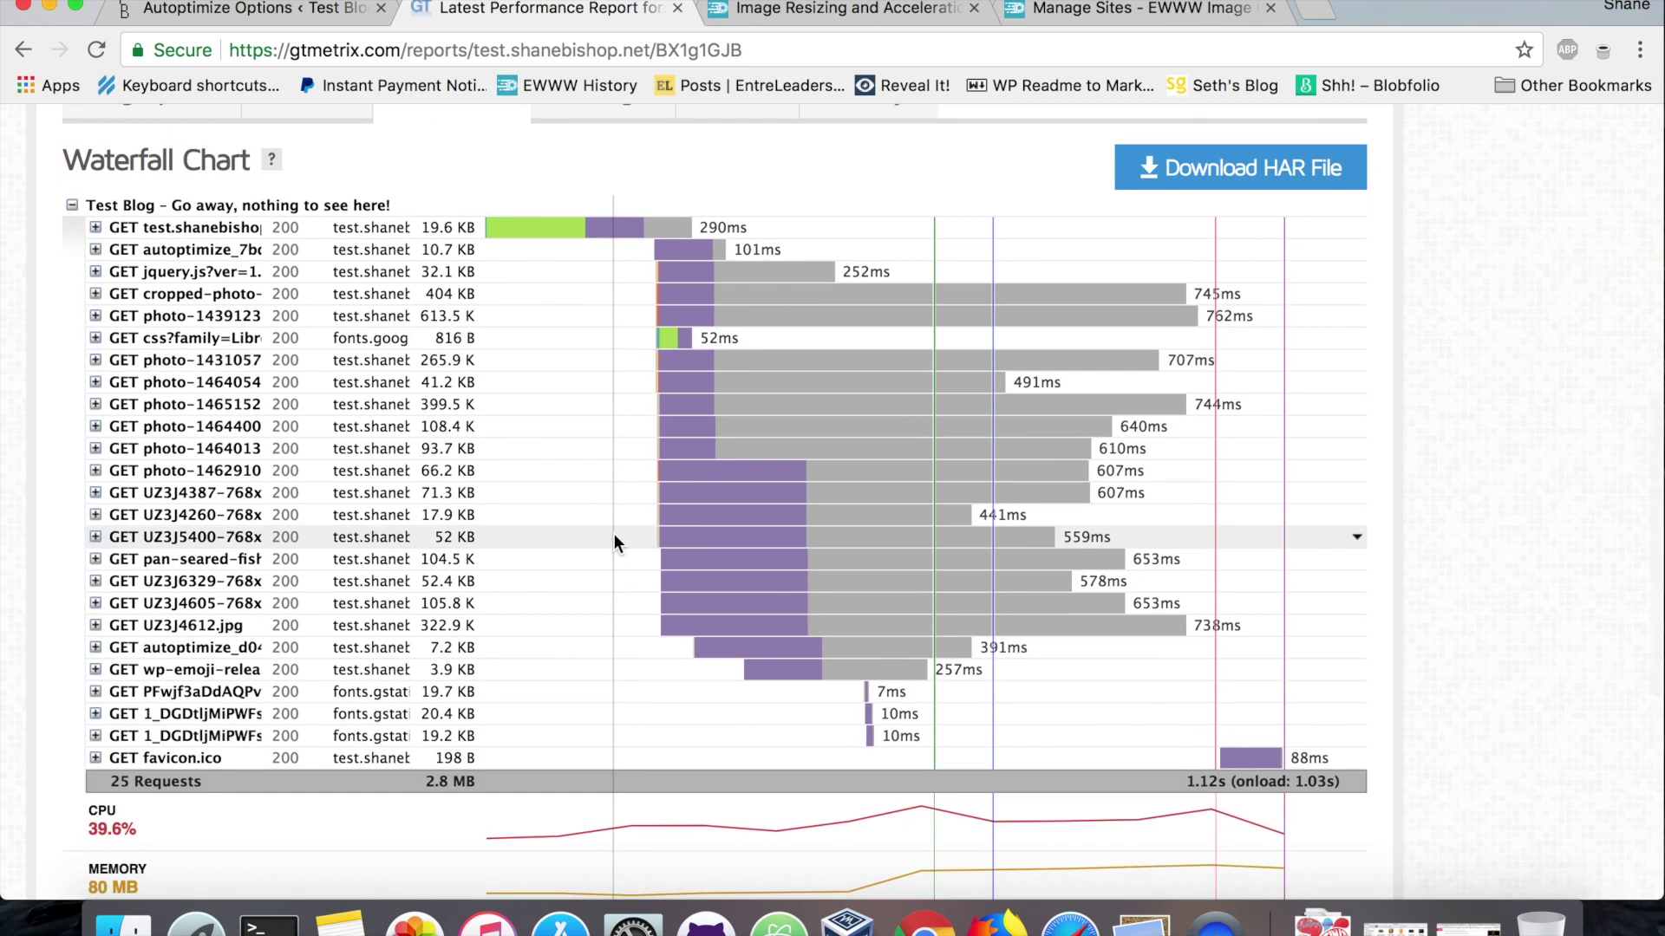
mouse_move(707, 348)
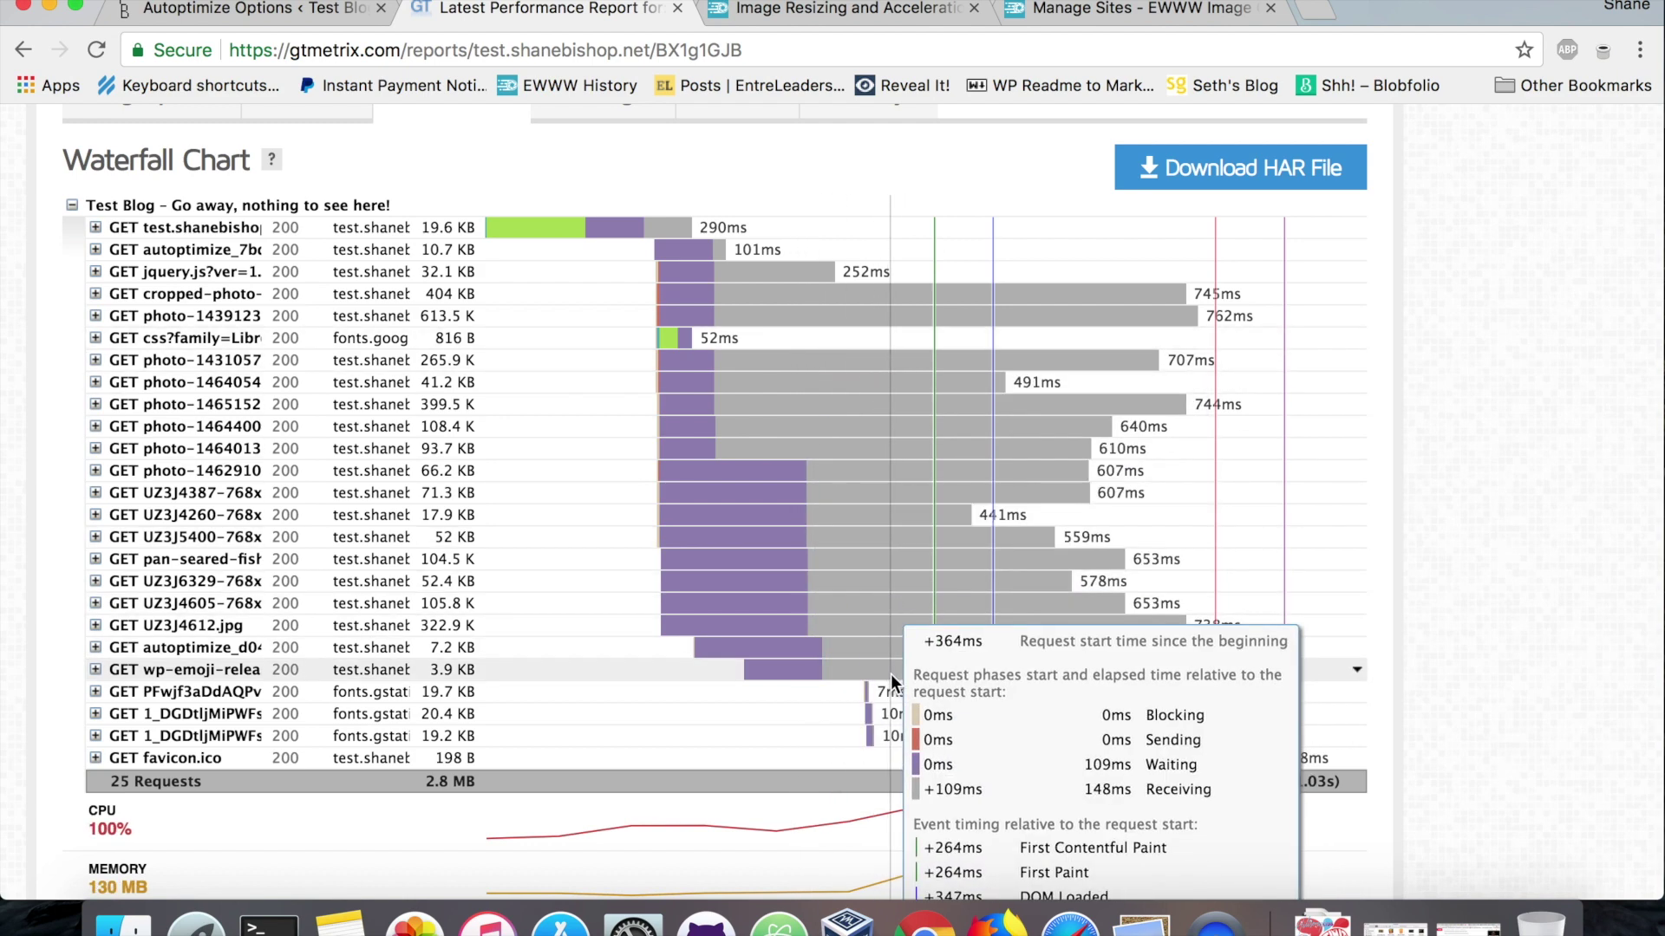
scroll(891, 673, "down", 3)
scroll(851, 585, "up", 12)
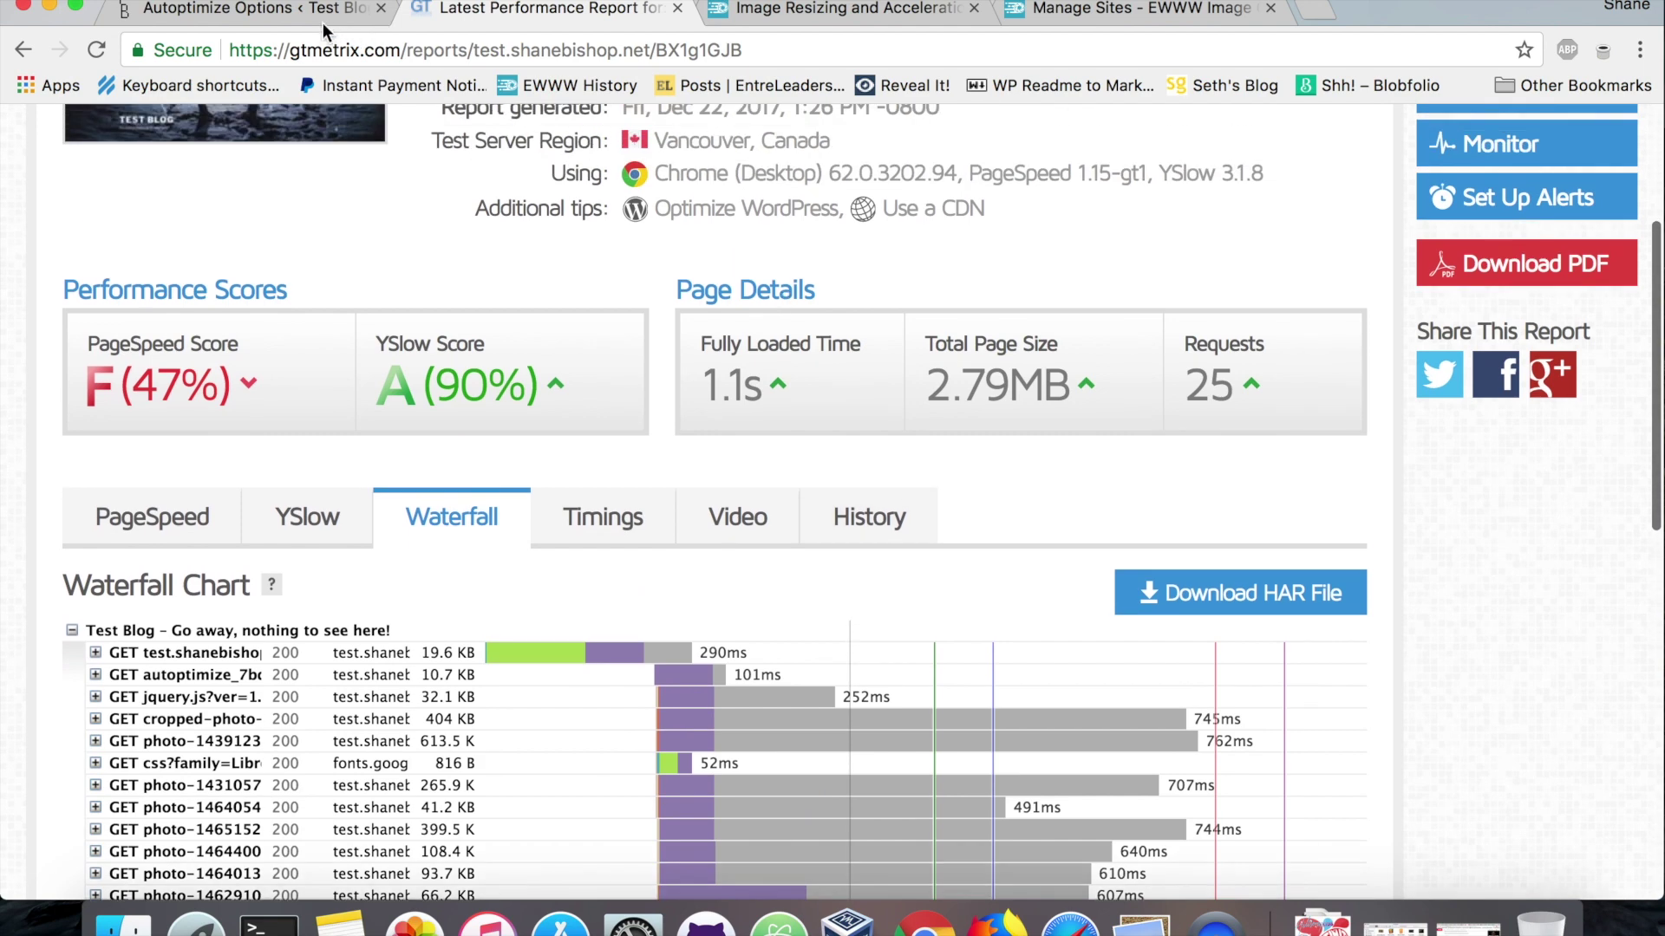
left_click(312, 15)
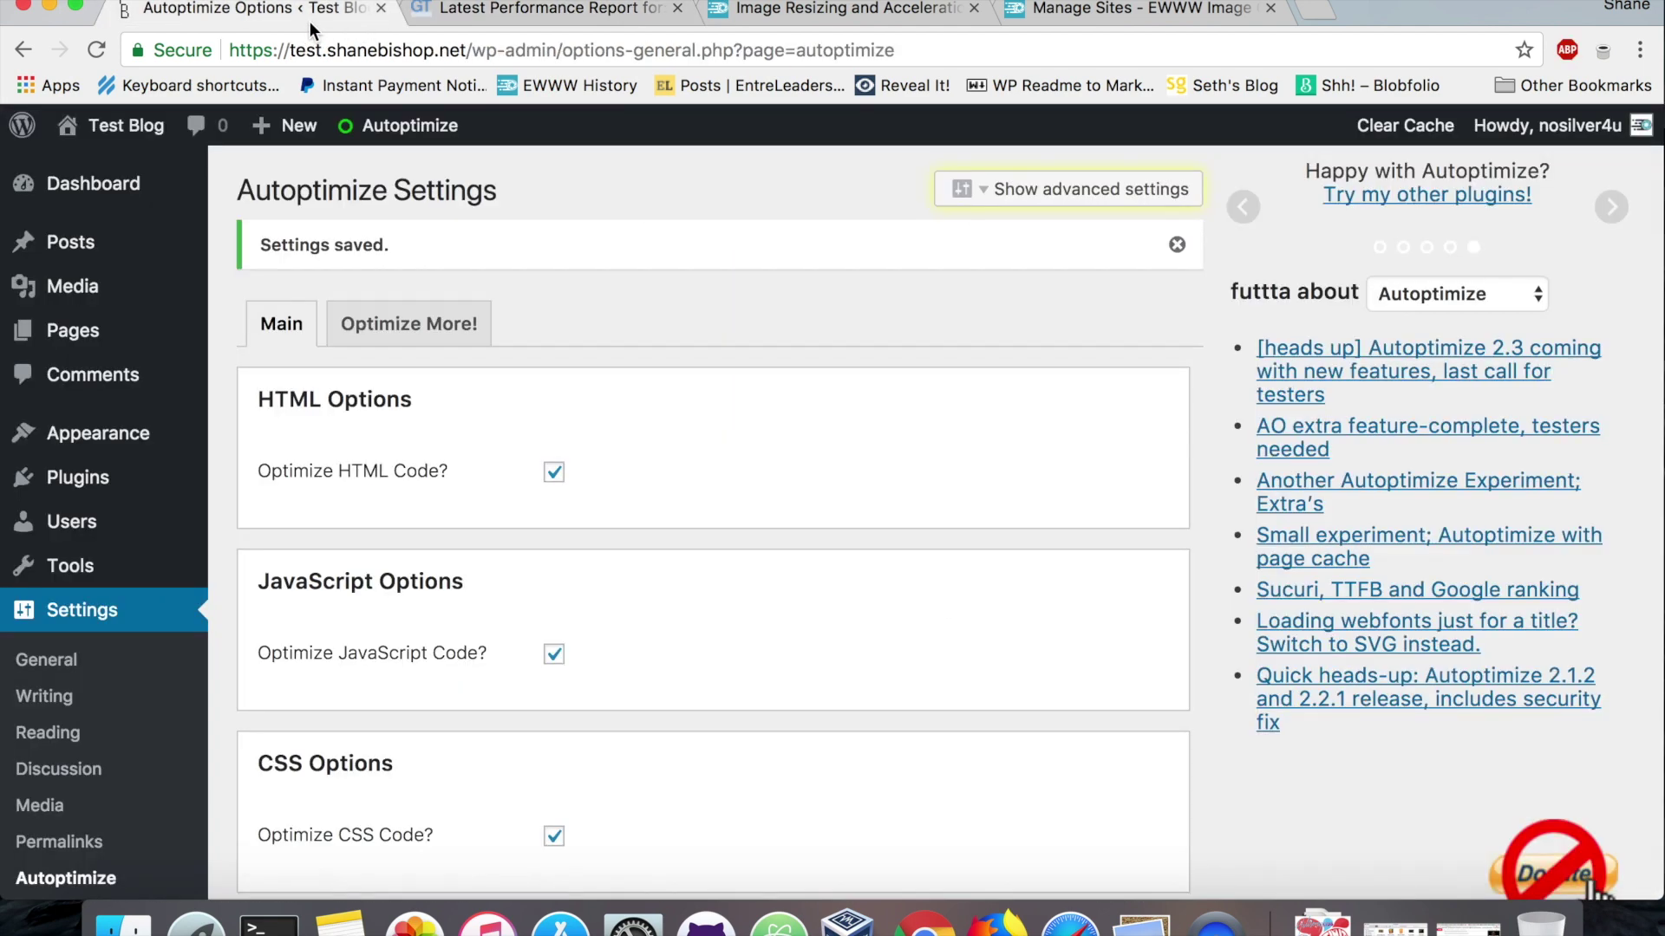
Step: Activate the EWWW Image Optimizer plugin from the plugins list
left_click(108, 479)
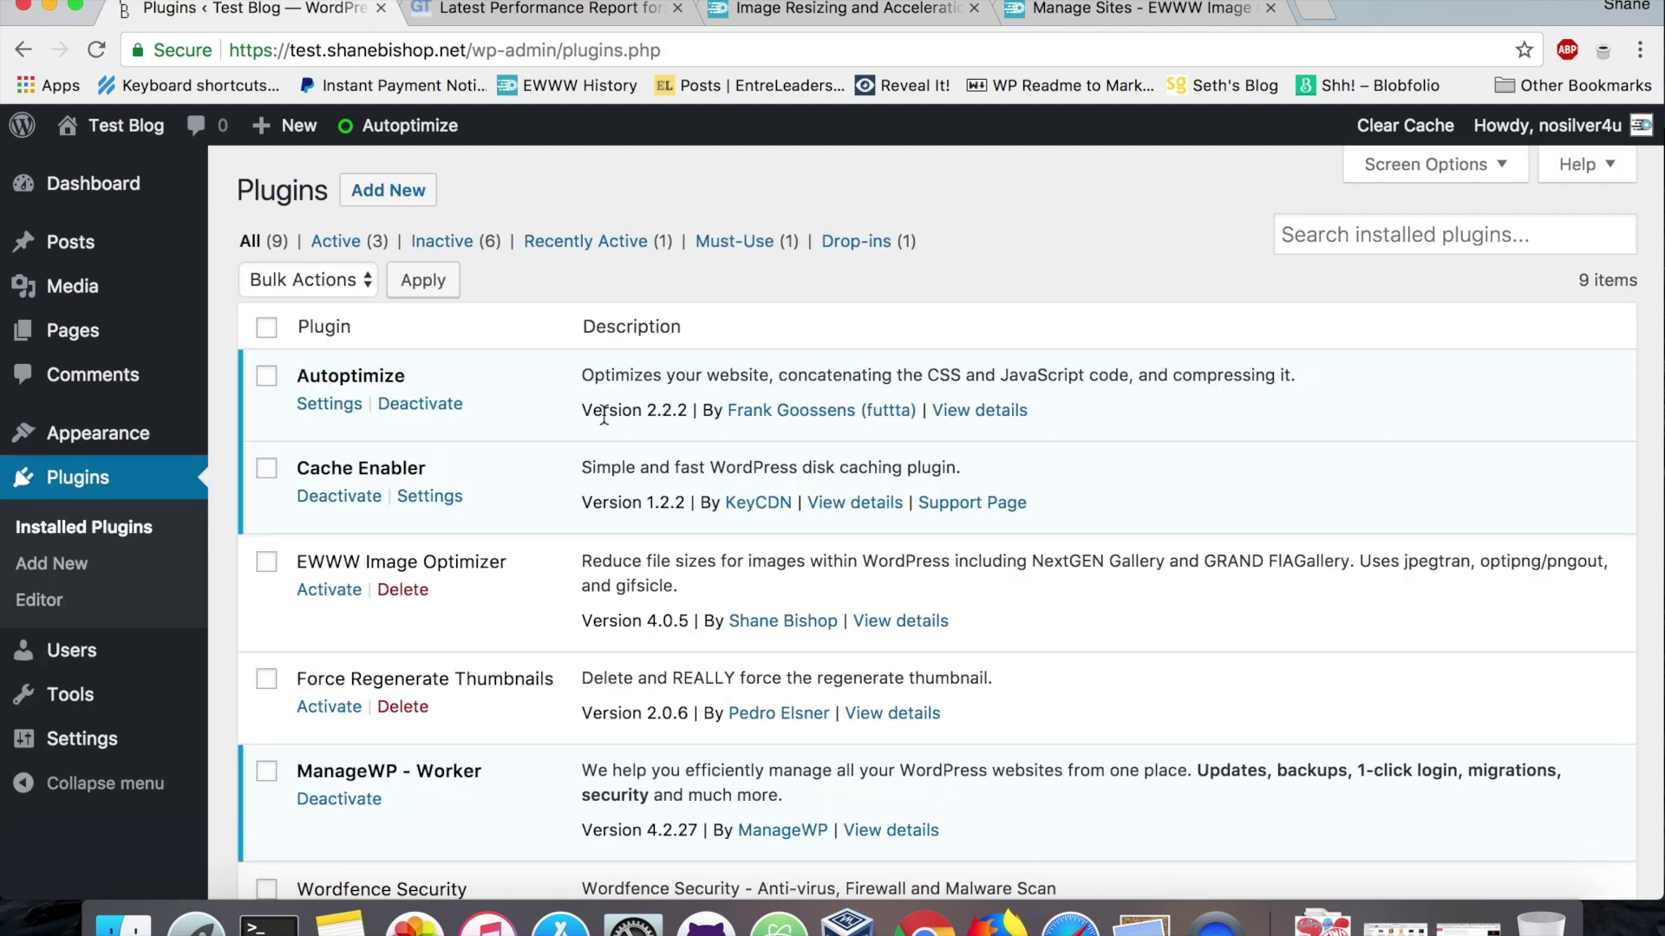
left_click(328, 591)
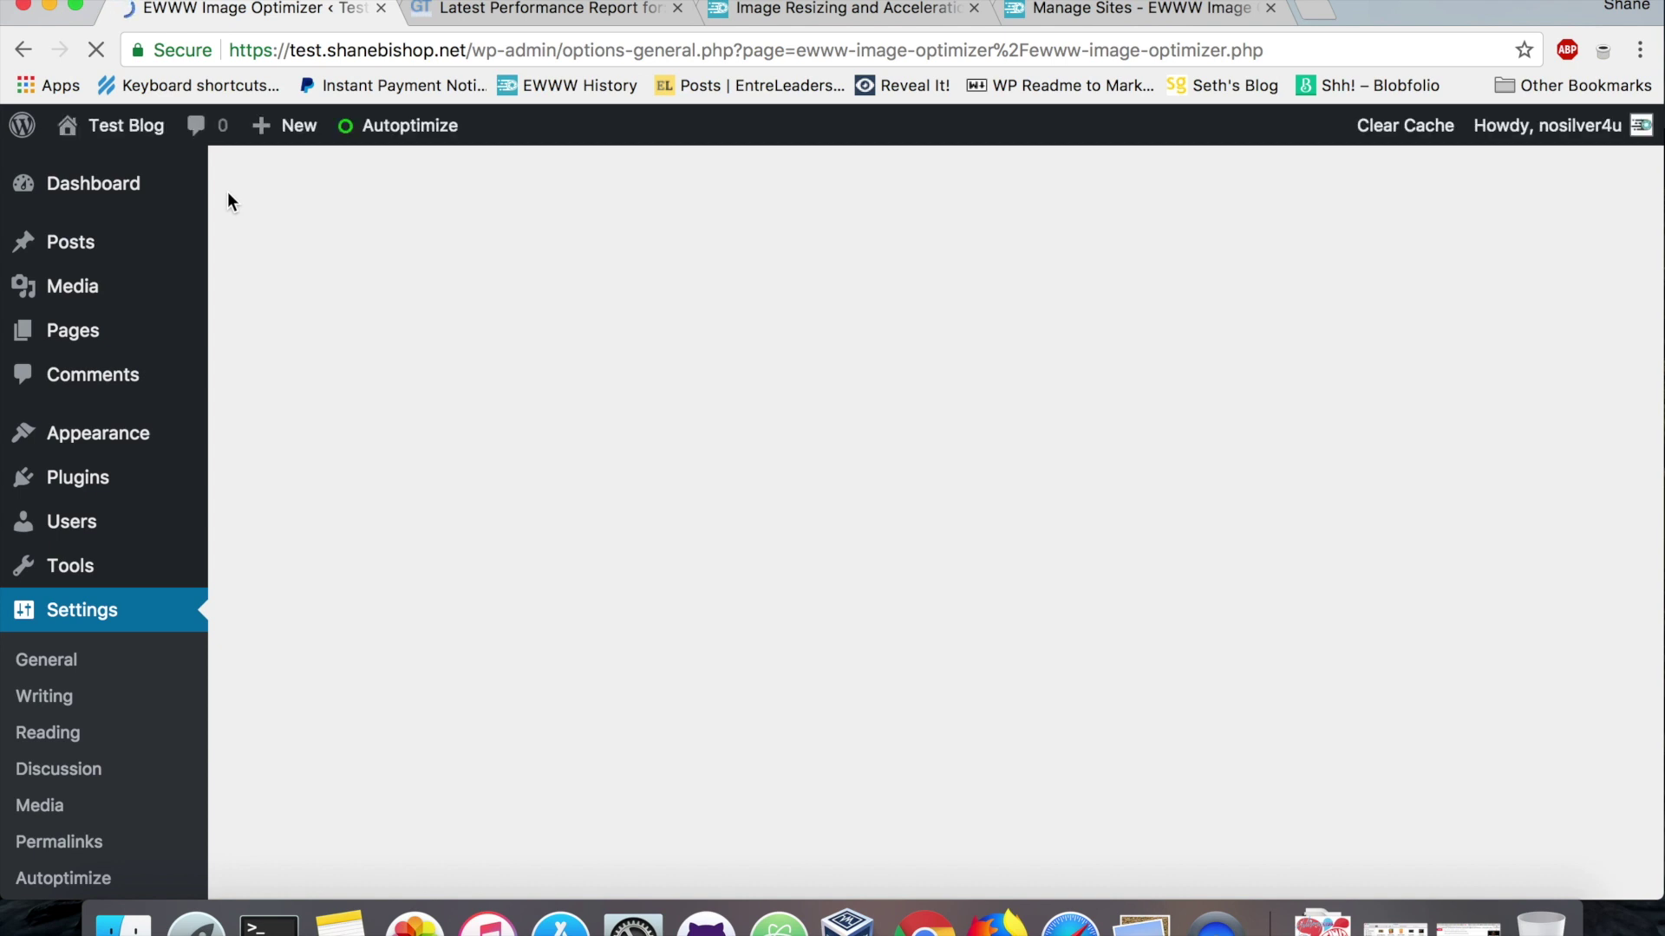
scroll(811, 491, "down", 2)
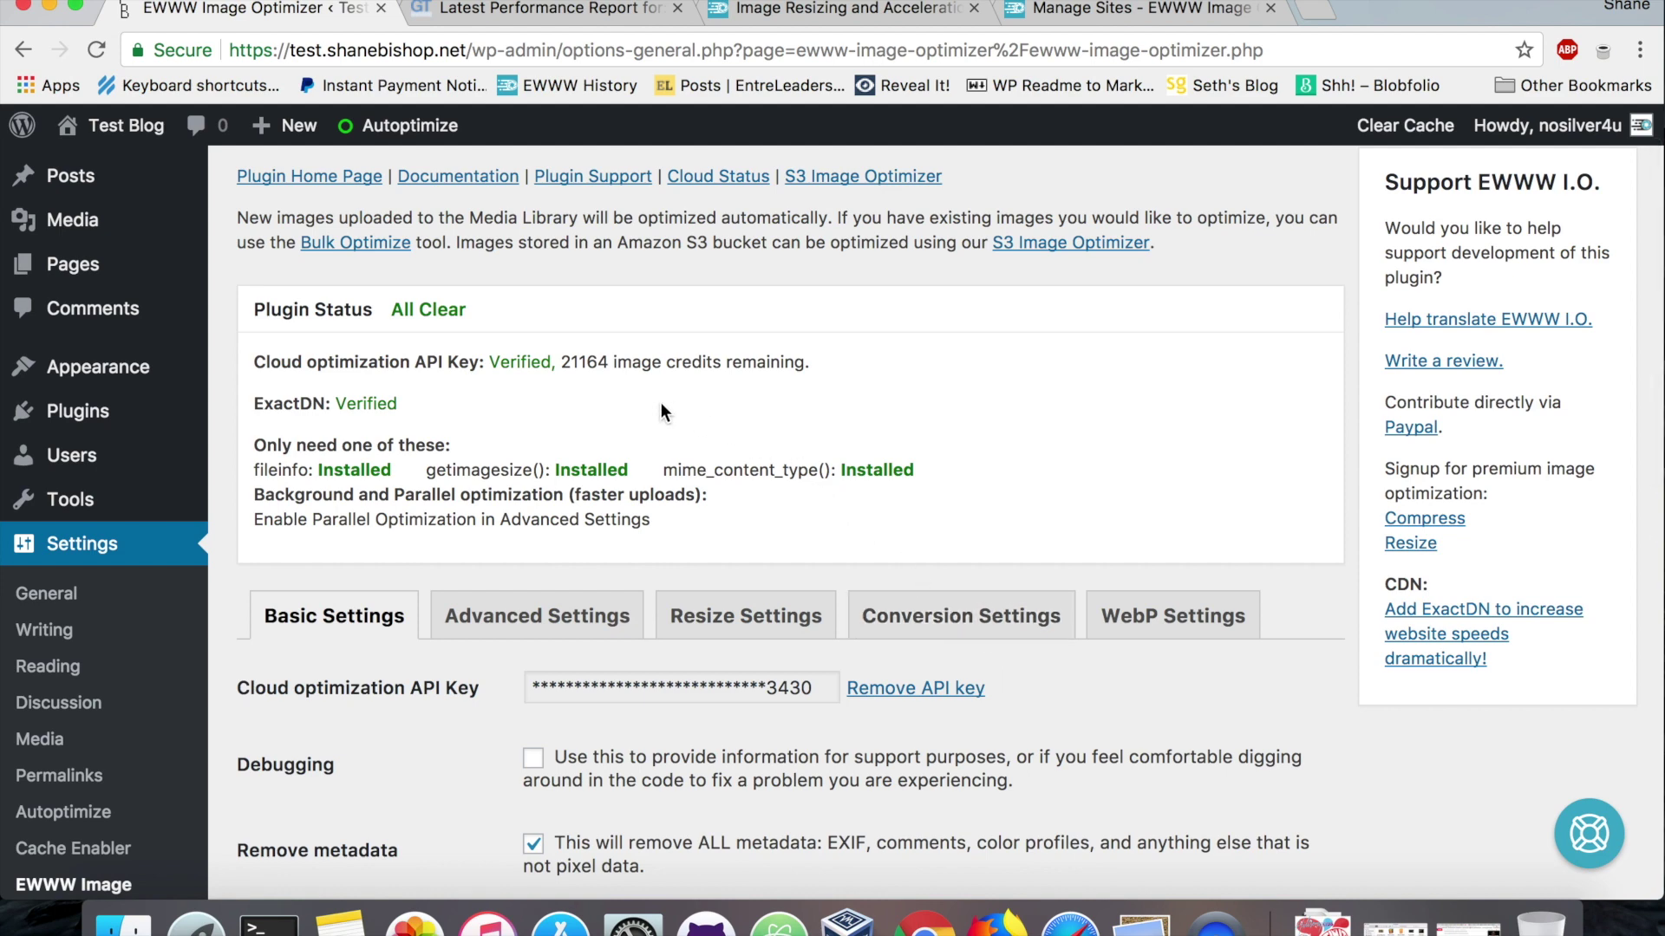
scroll(657, 403, "down", 5)
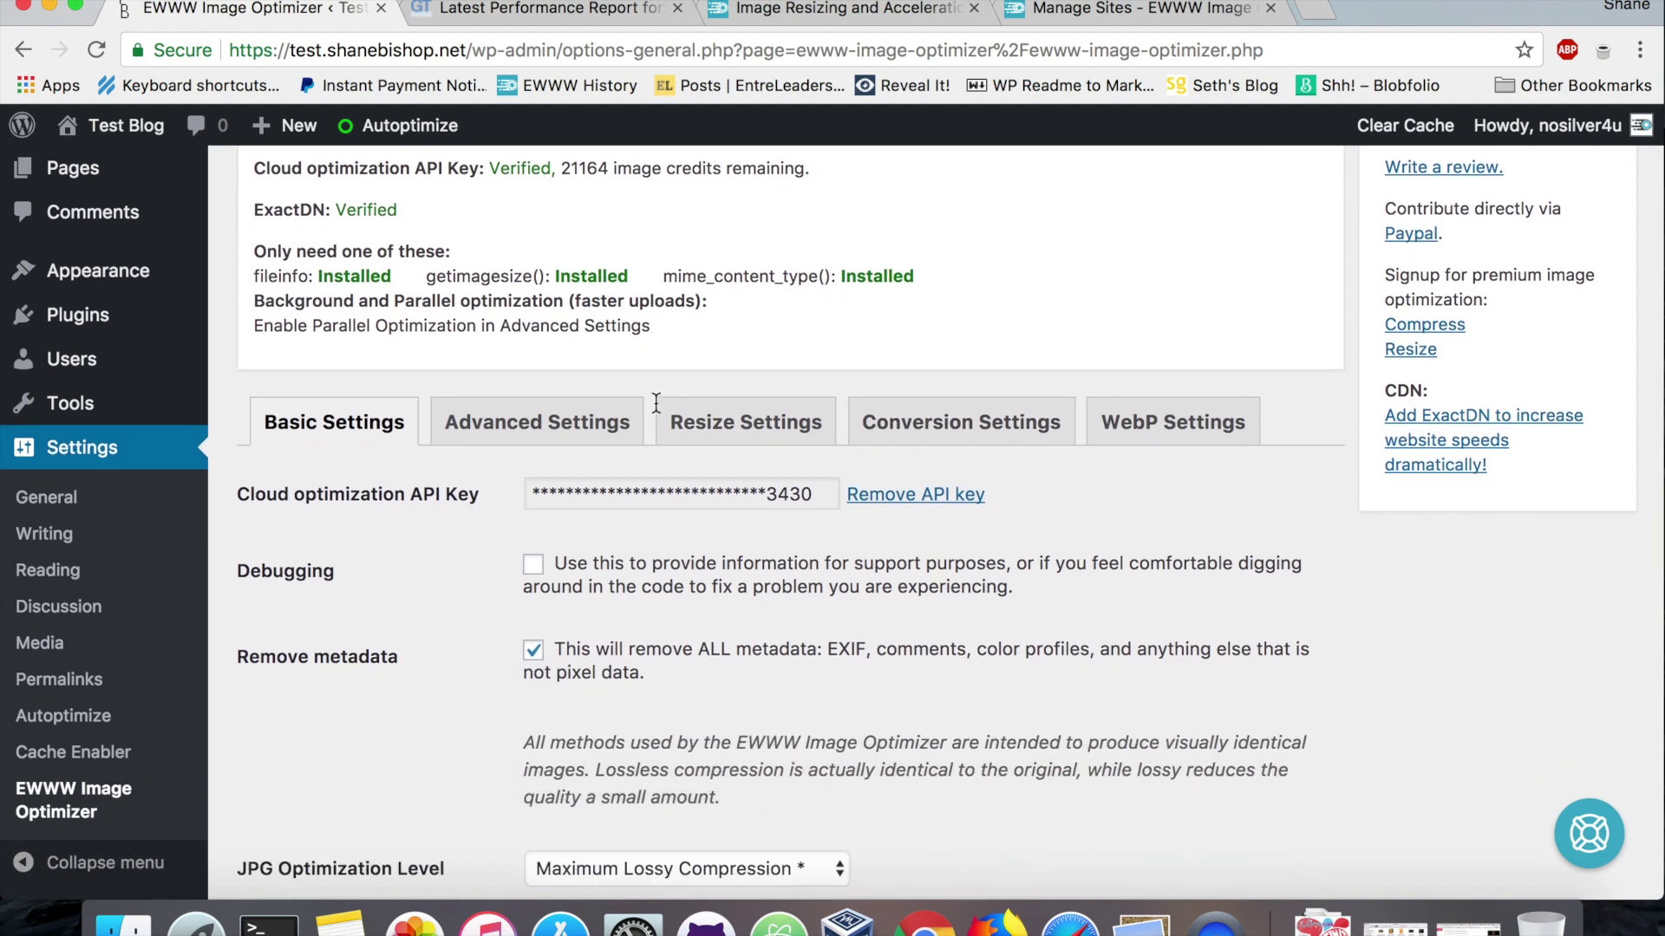
scroll(655, 402, "down", 10)
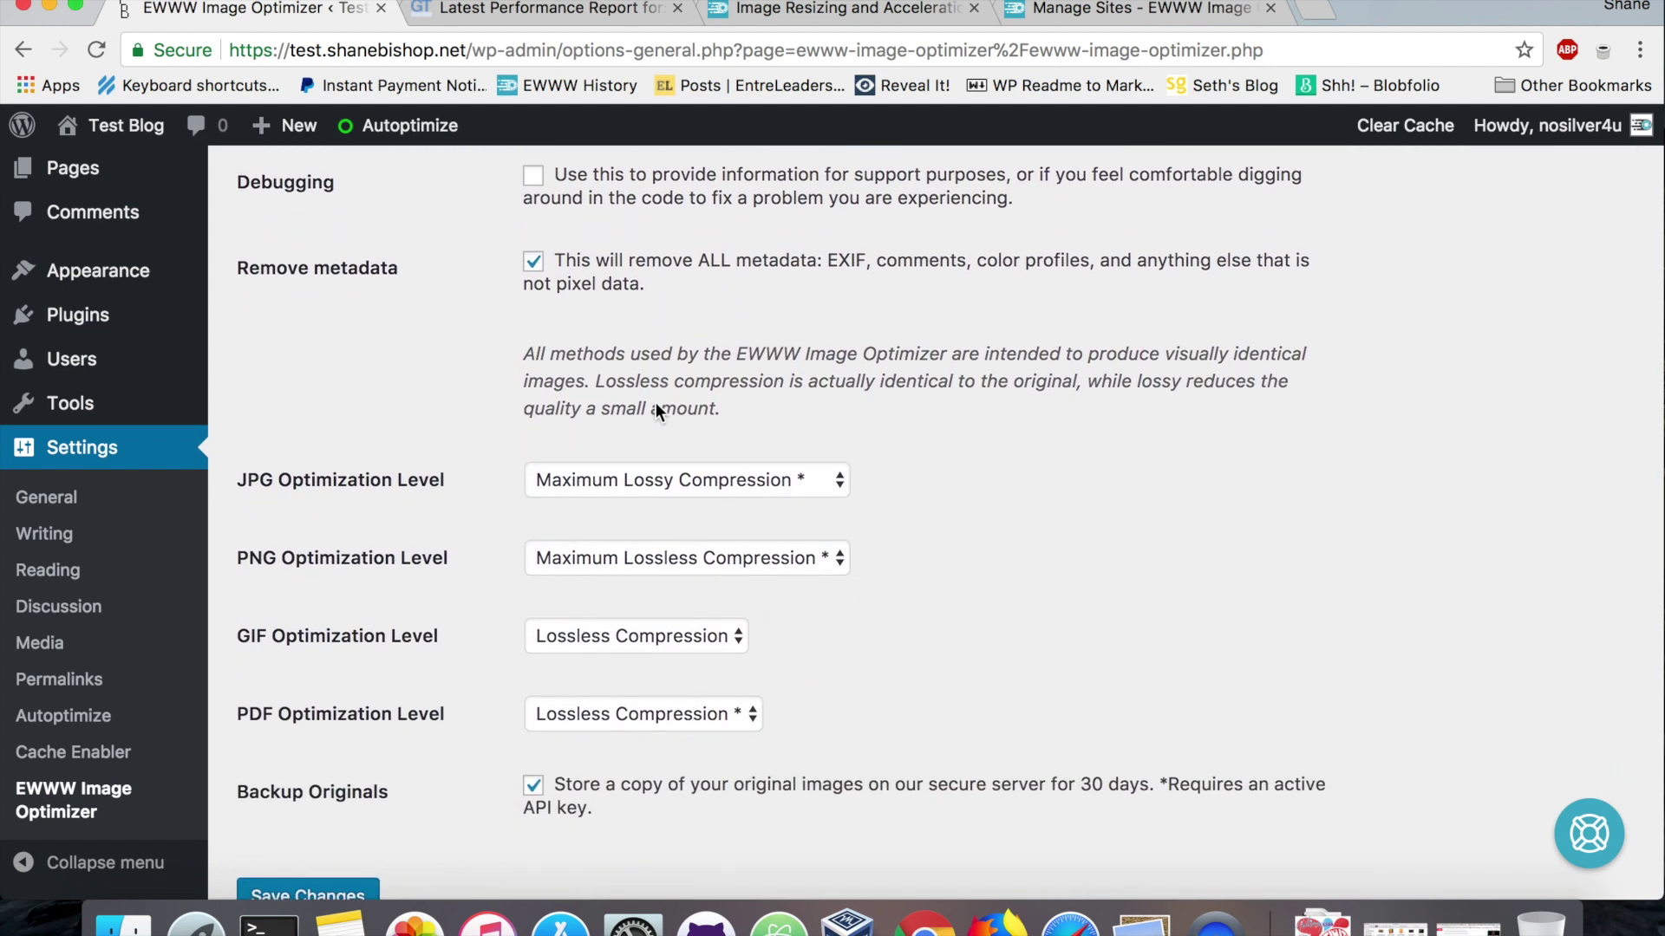
scroll(850, 435, "down", 2)
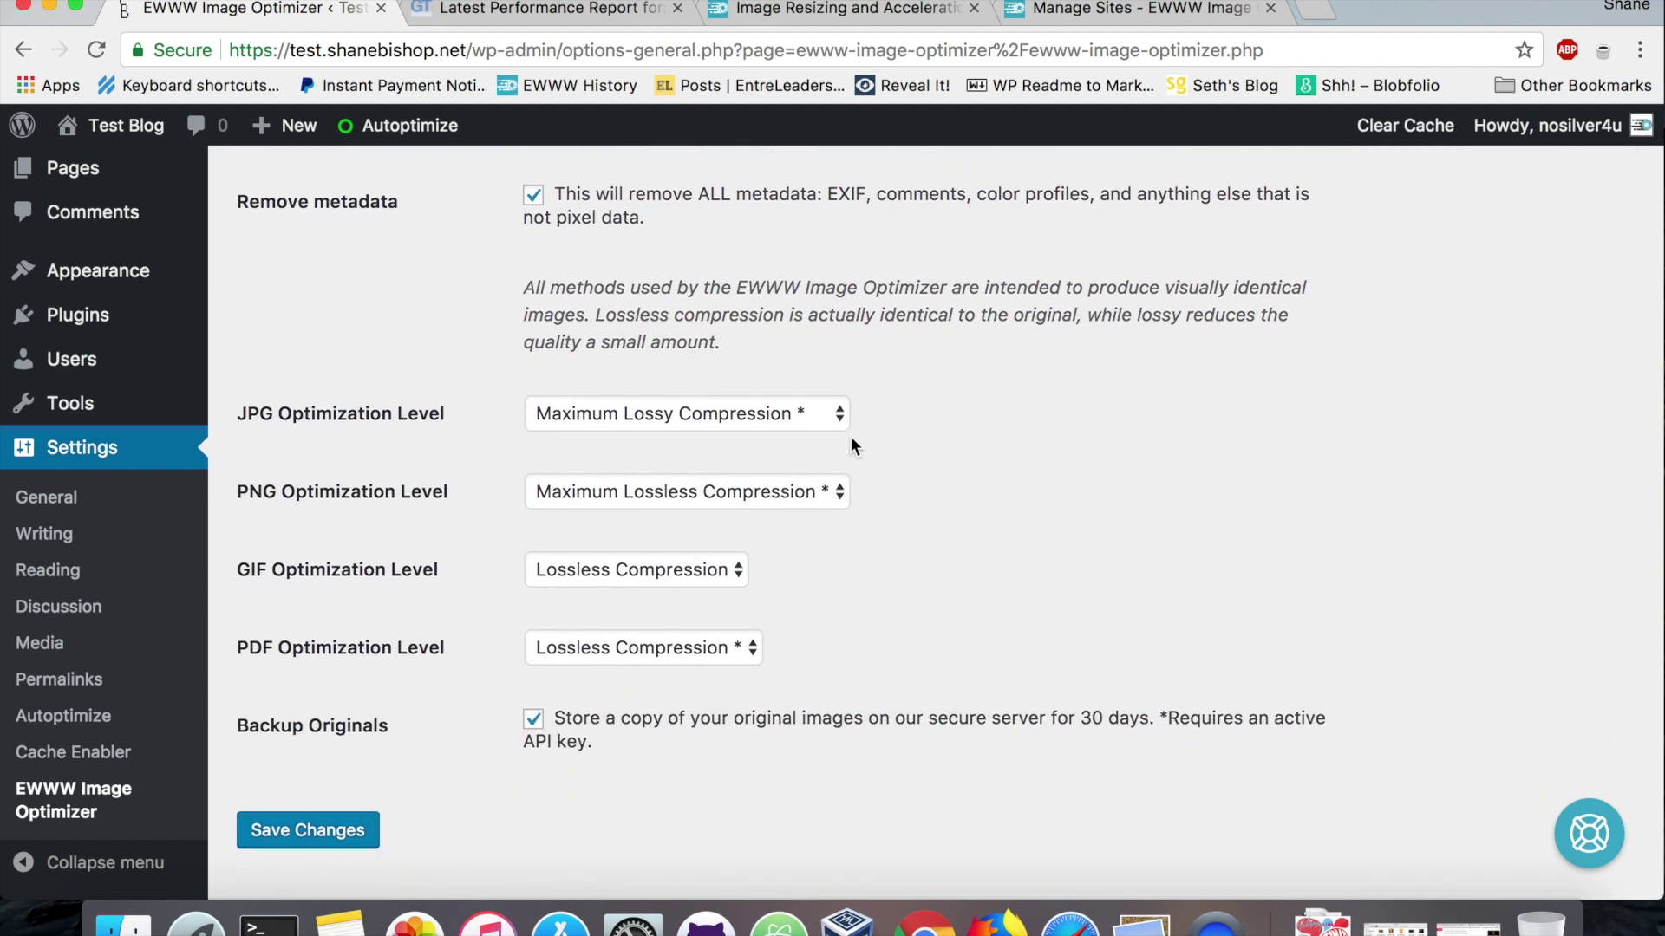
left_click(666, 409)
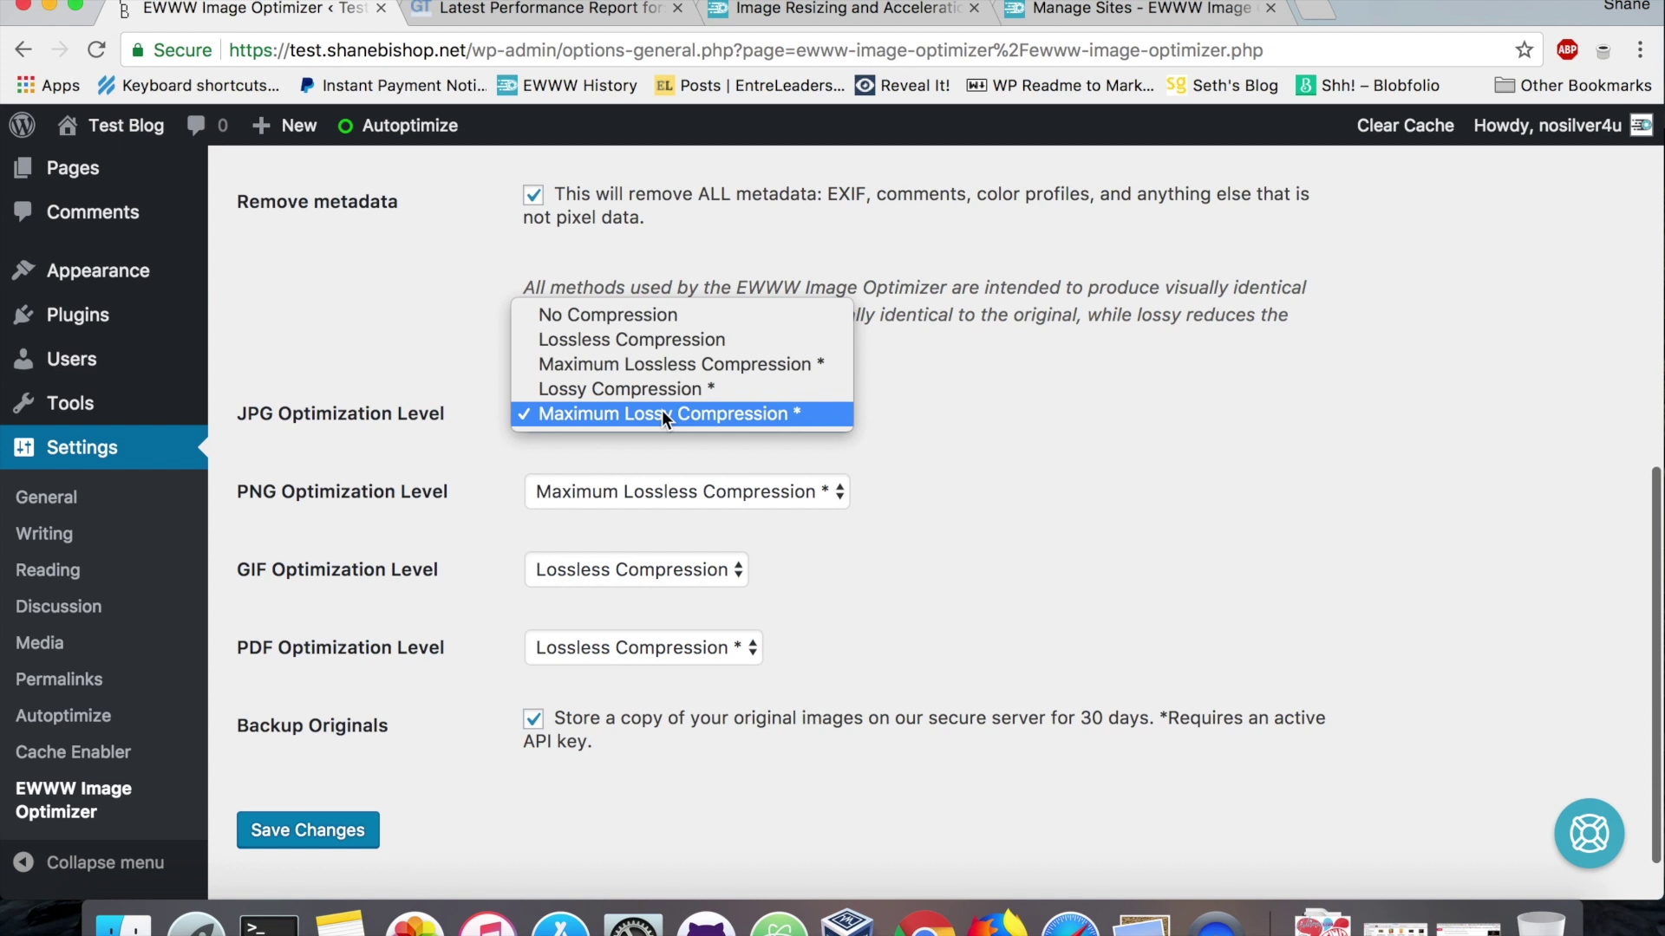
left_click(648, 394)
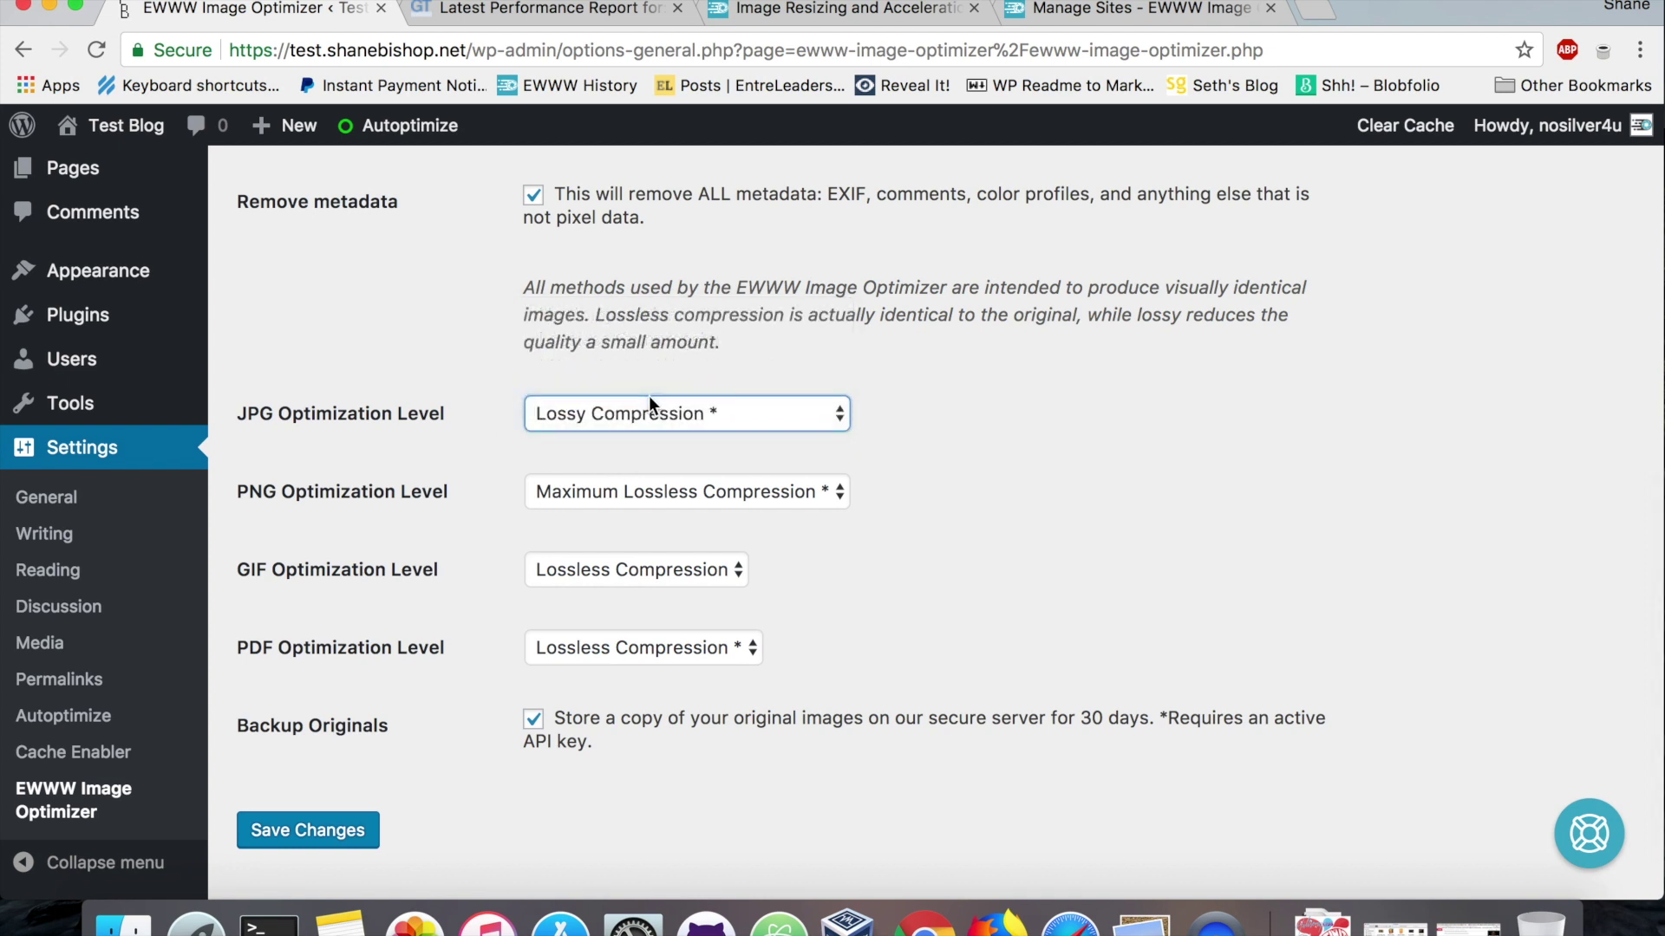
left_click(675, 411)
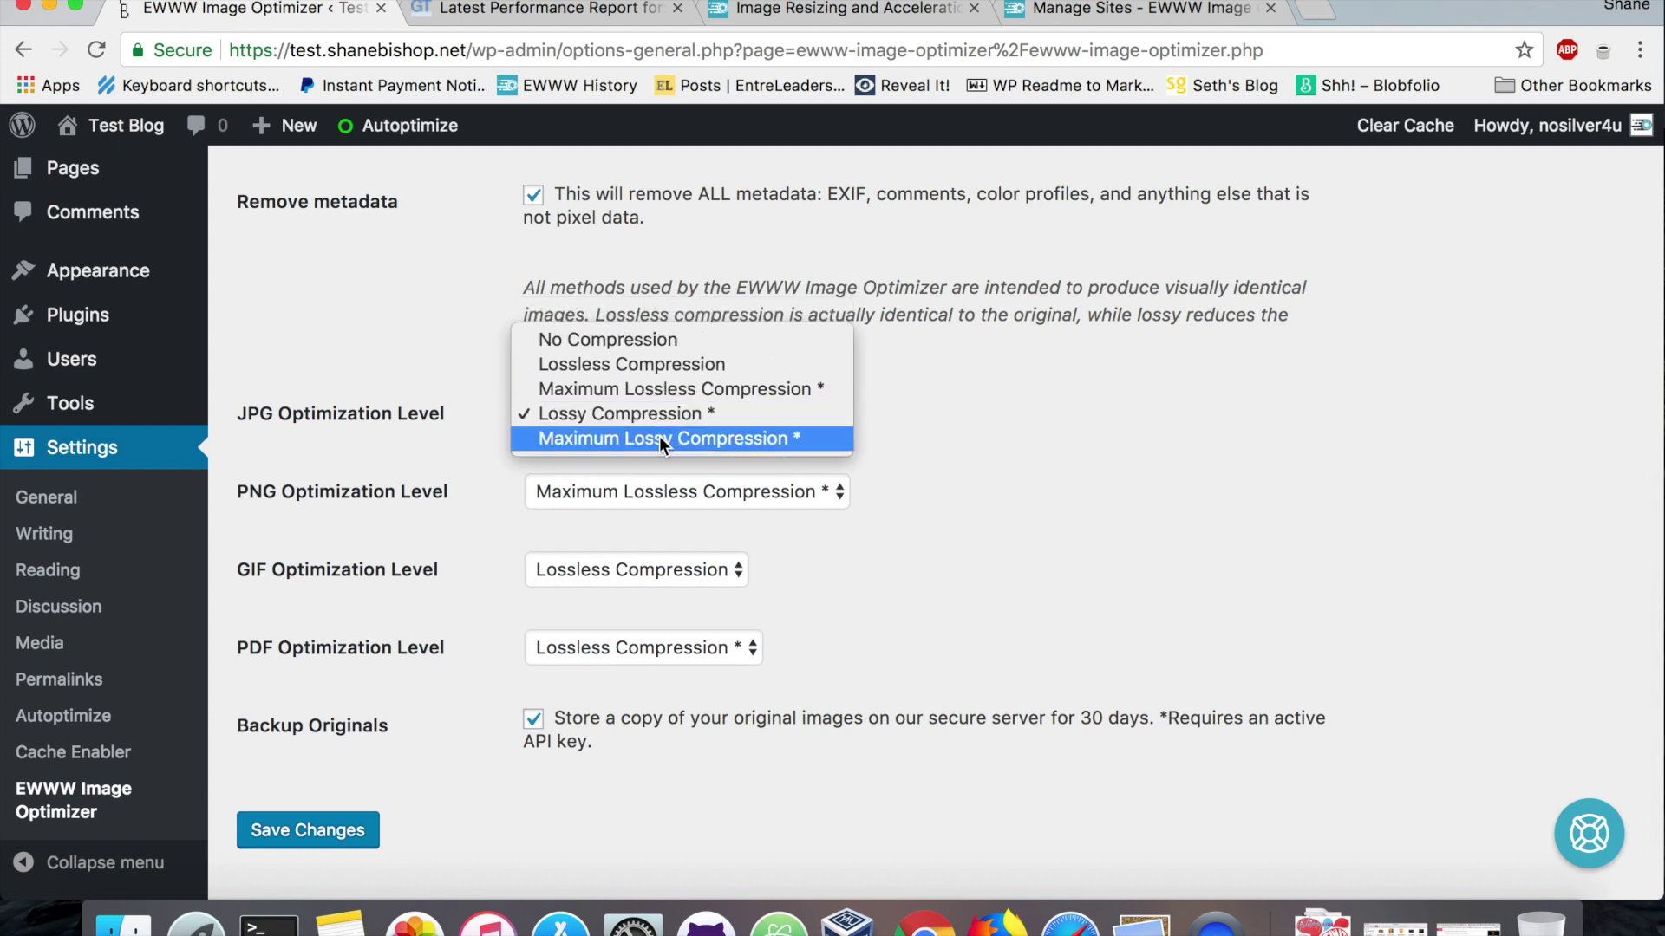
left_click(659, 438)
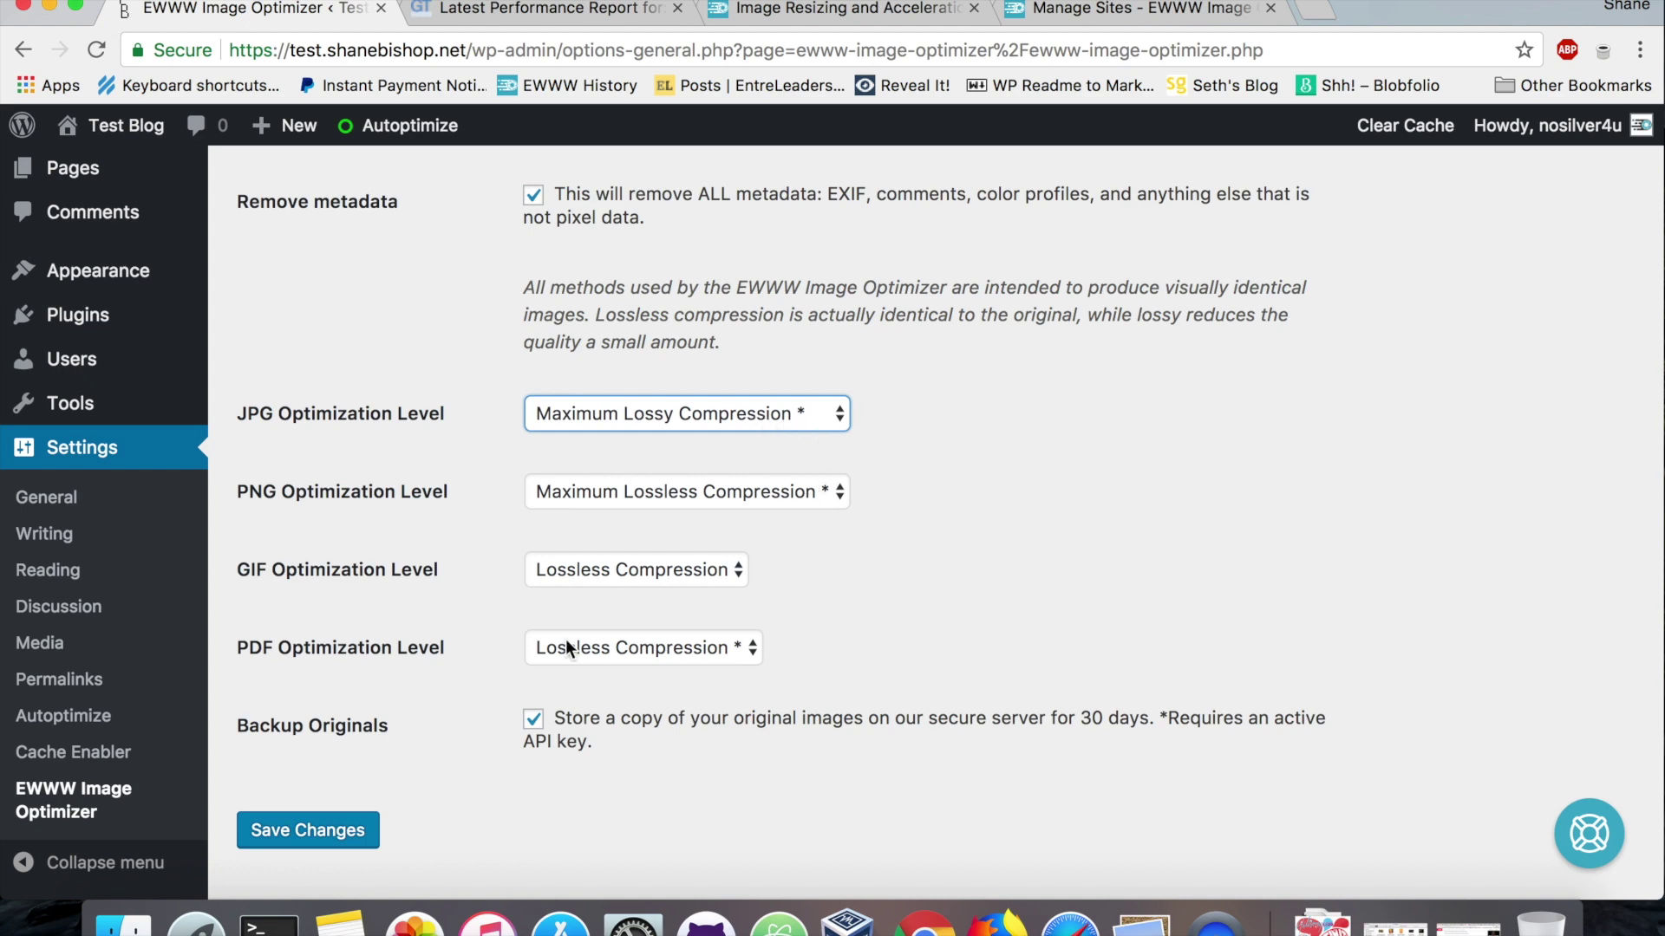
scroll(459, 526, "up", 4)
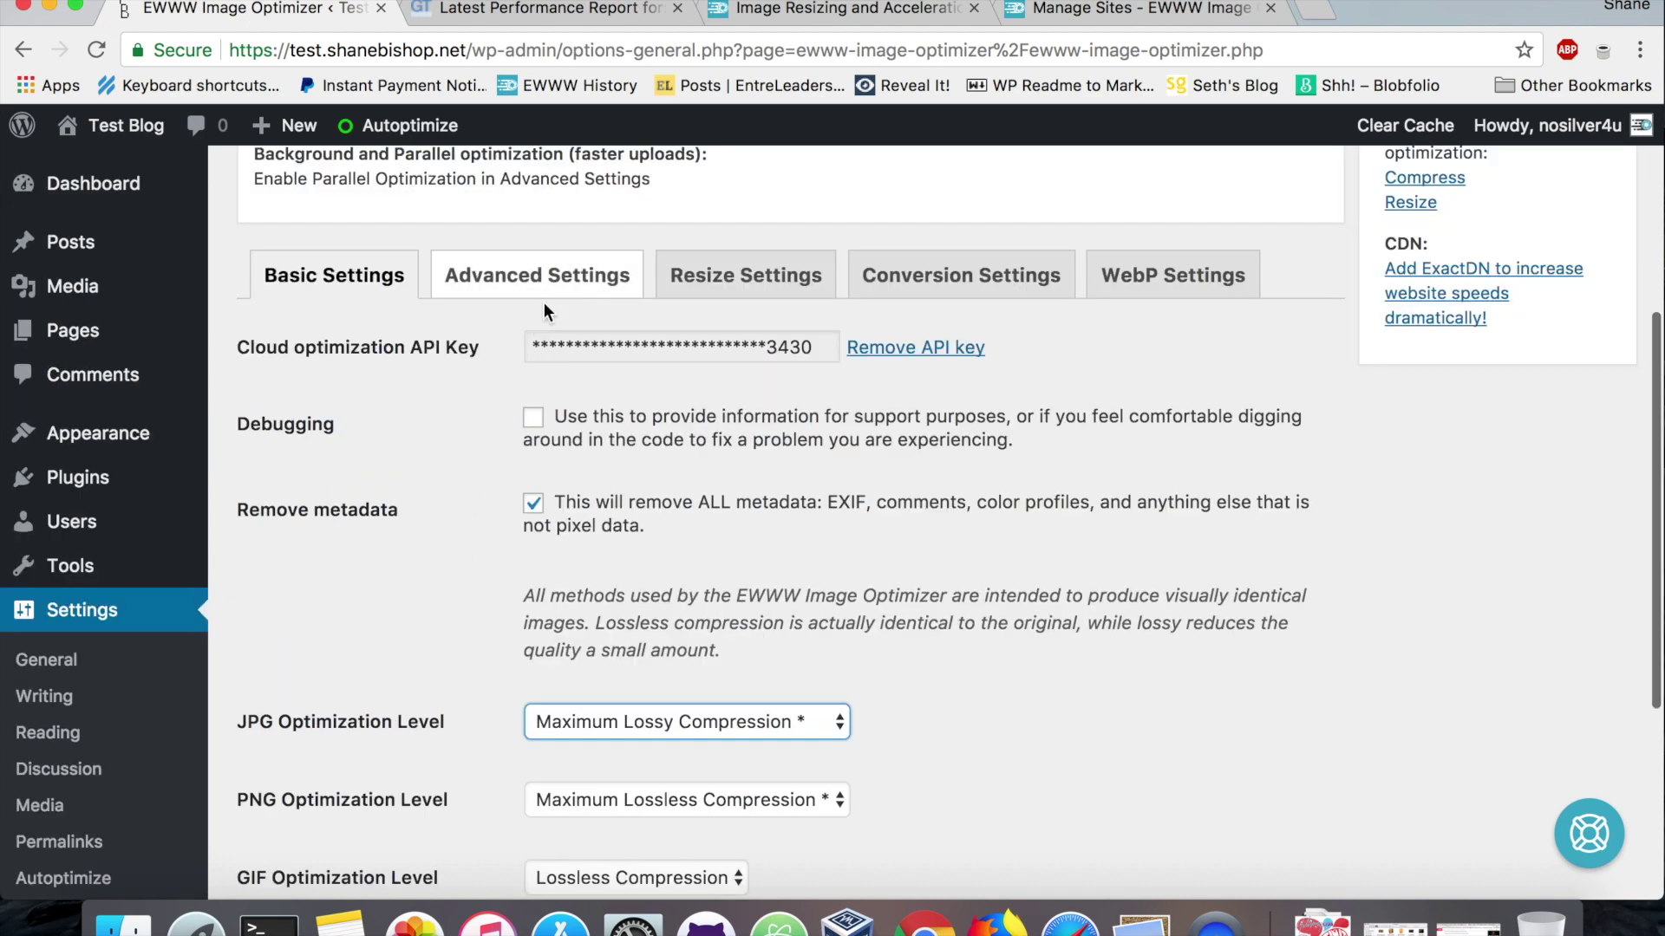
left_click(744, 282)
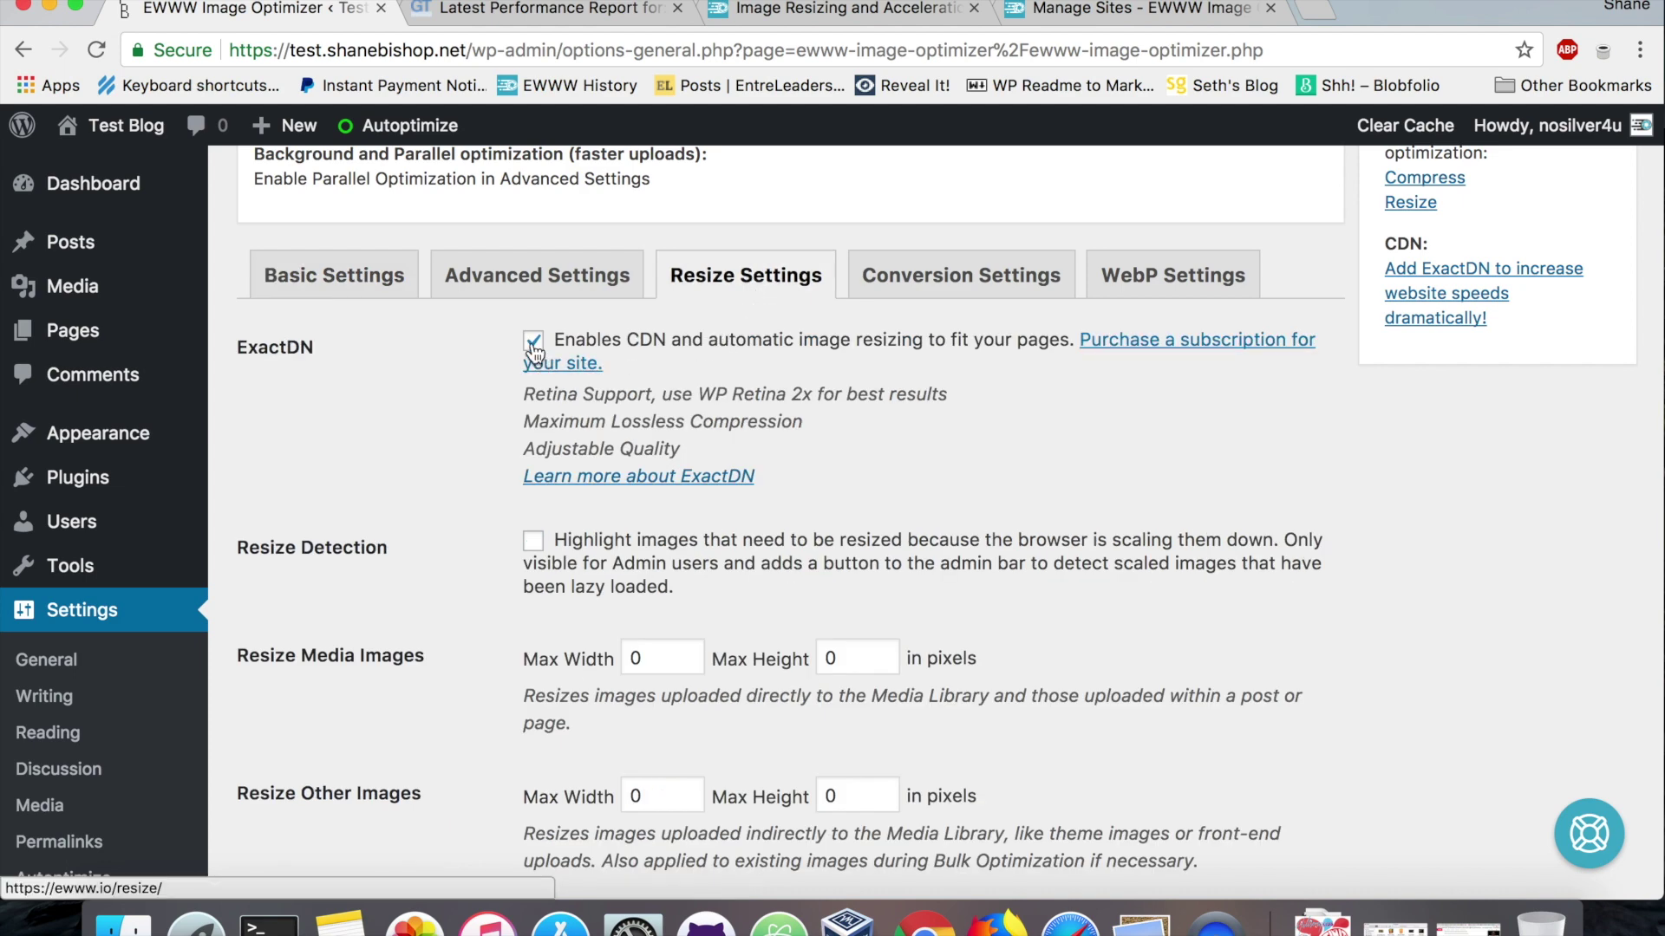
Step: Scroll past the ExactDN and resize options, then open the ExactDN subscription page
scroll(389, 559, "down", 5)
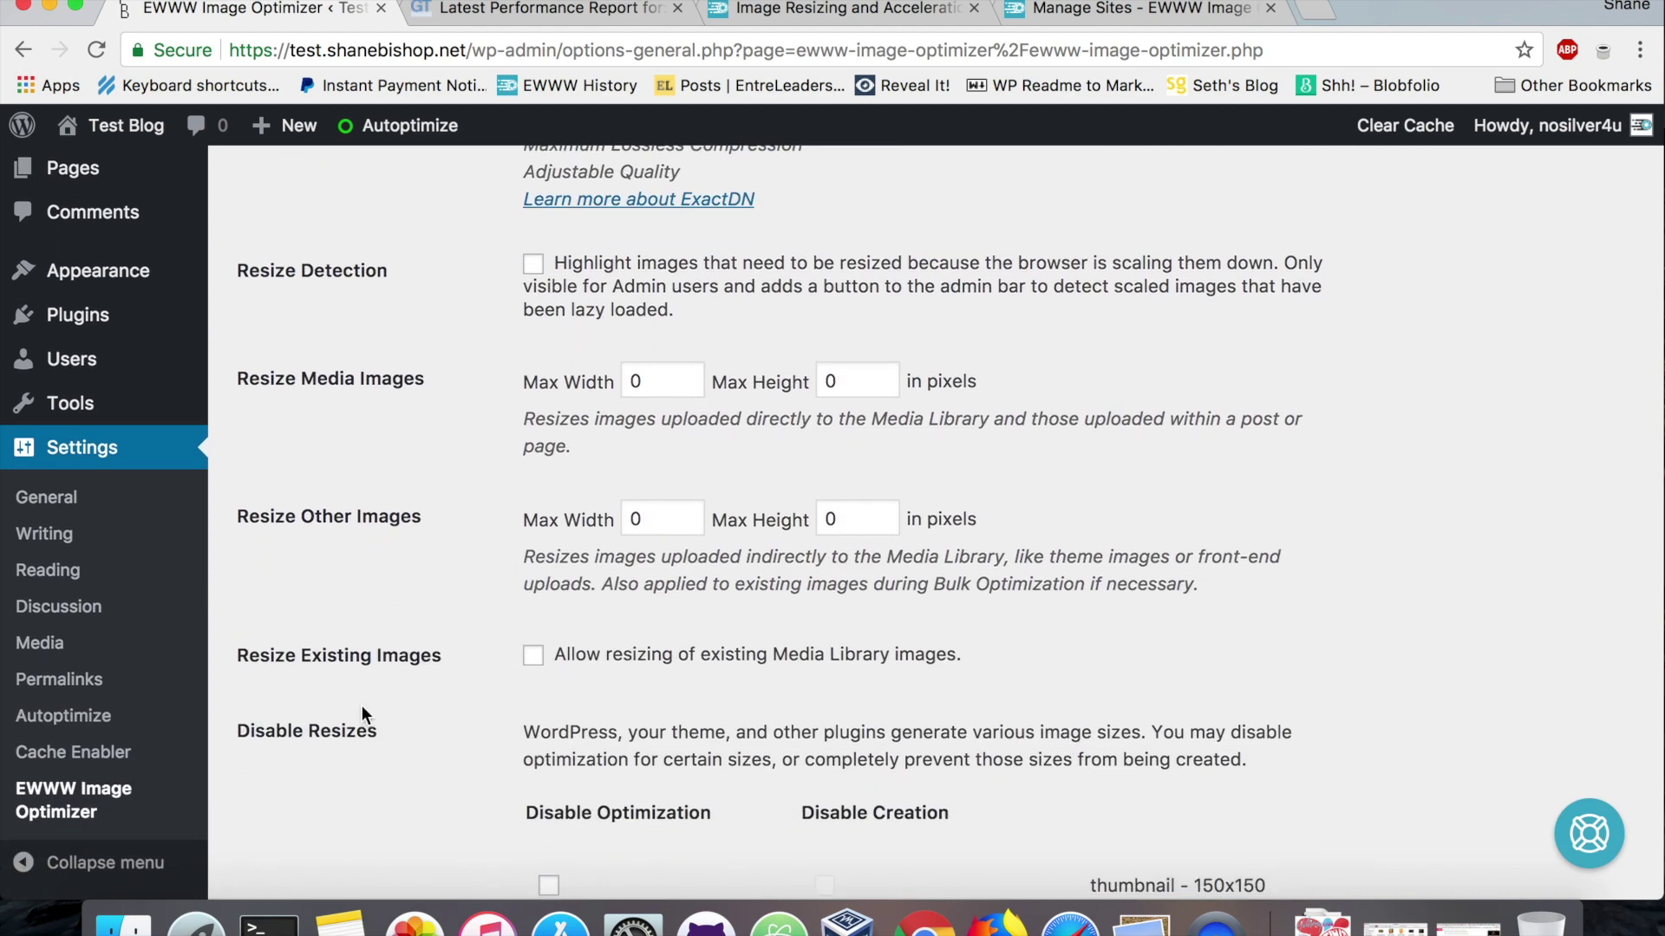
scroll(377, 697, "down", 10)
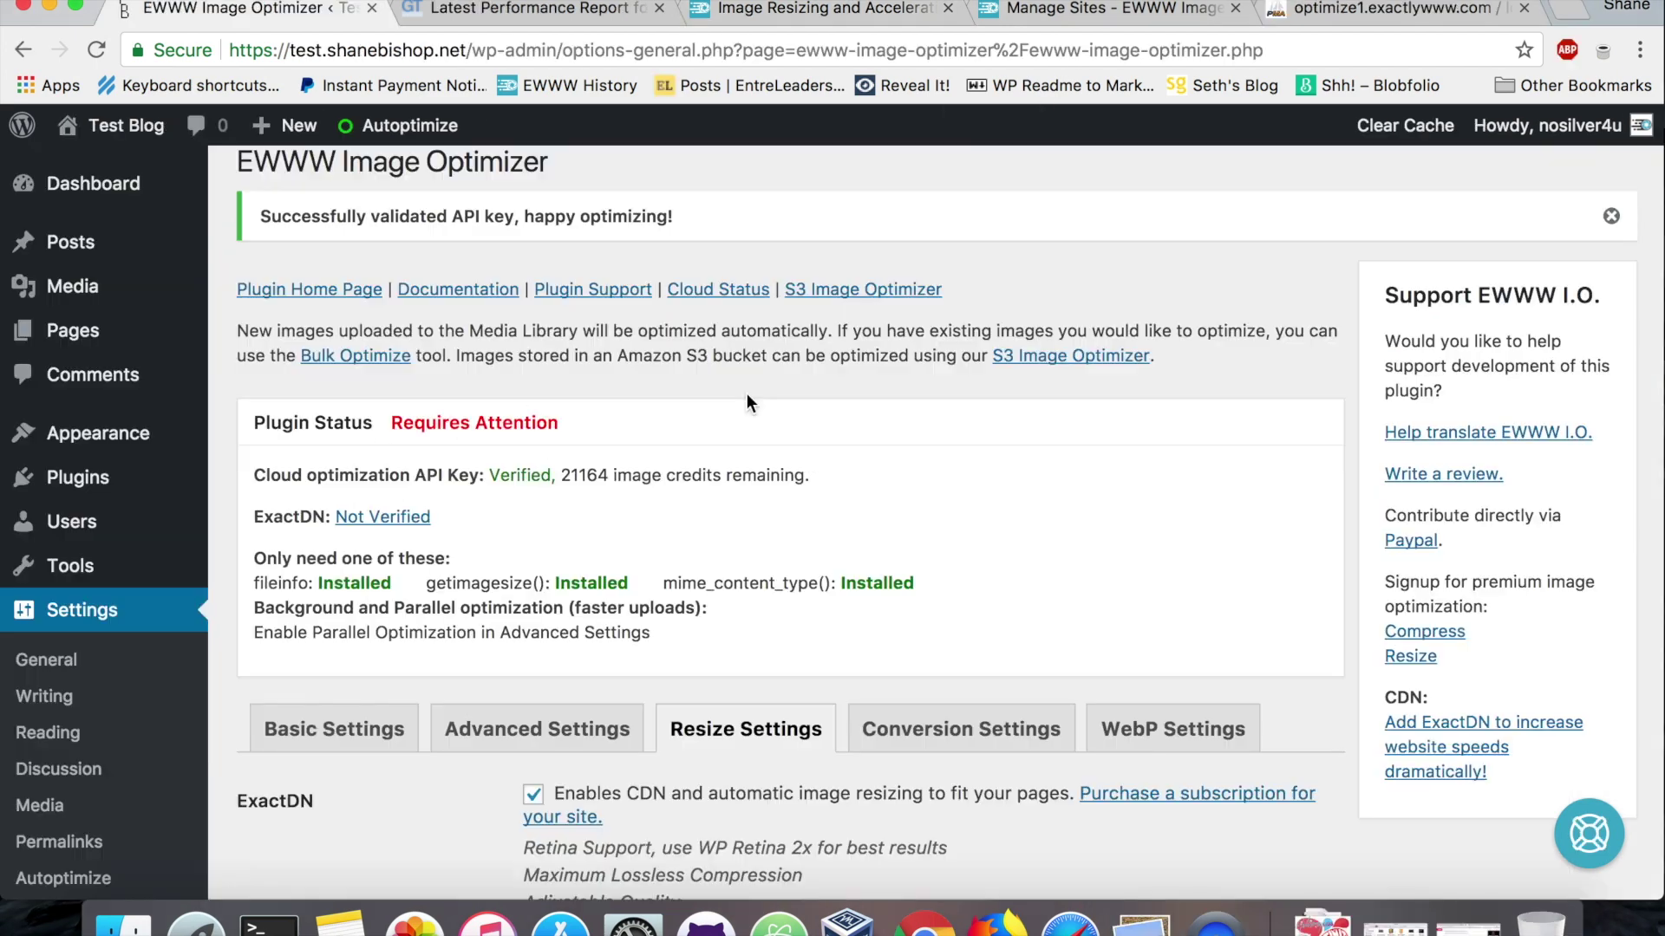
scroll(711, 545, "down", 5)
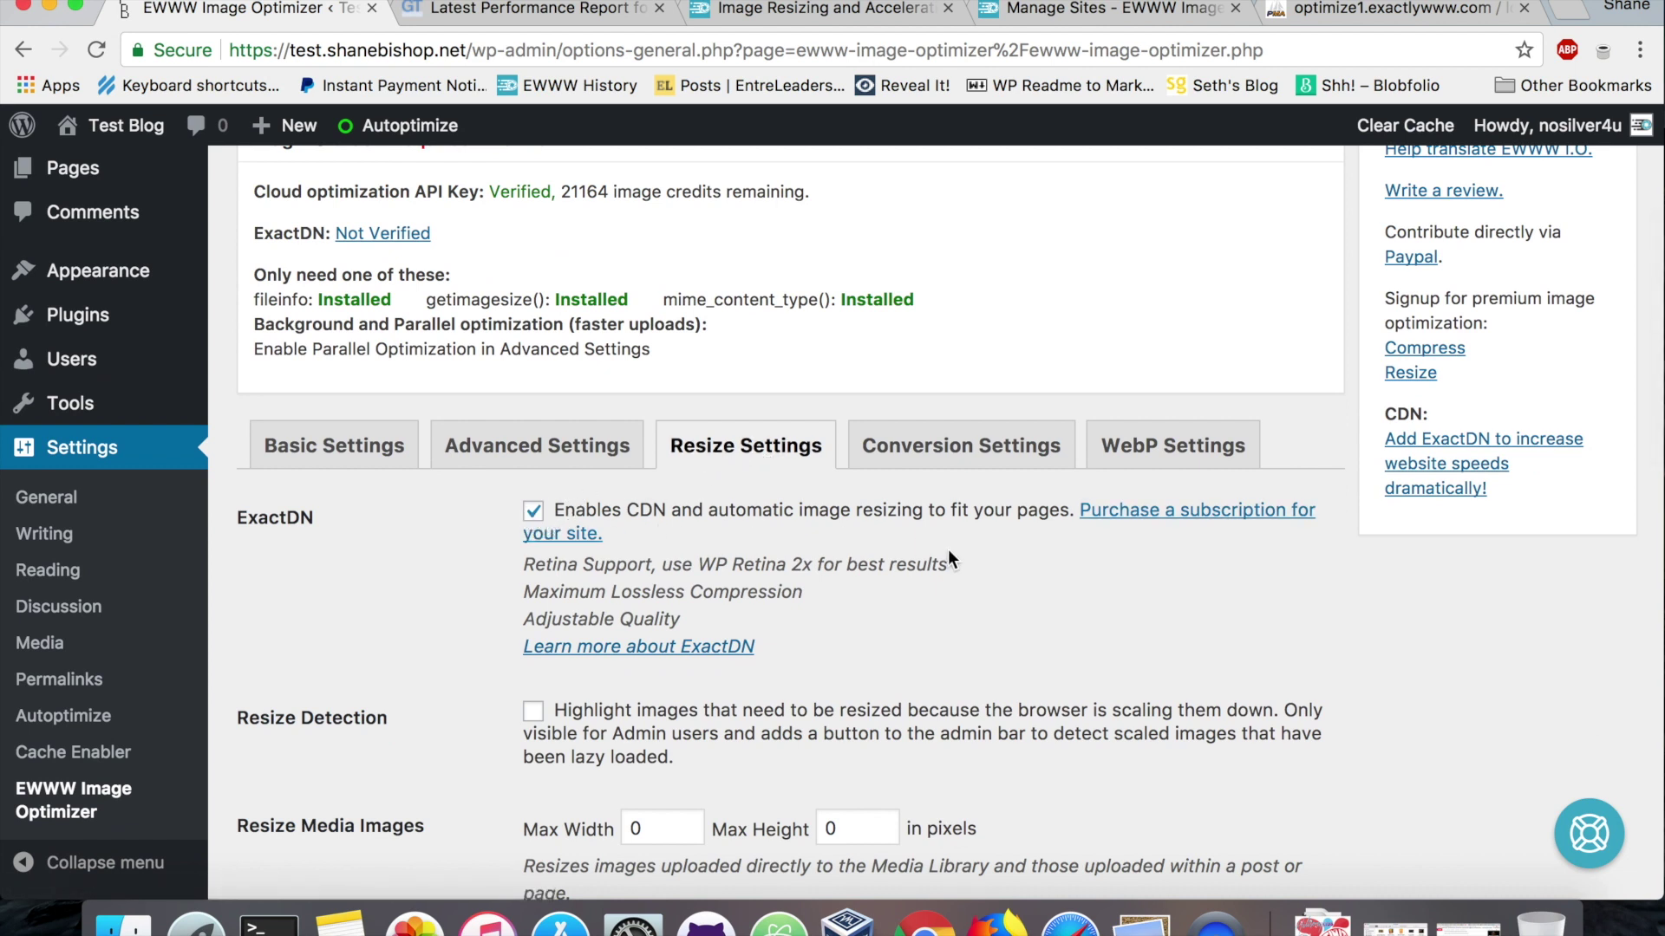
left_click(1150, 520)
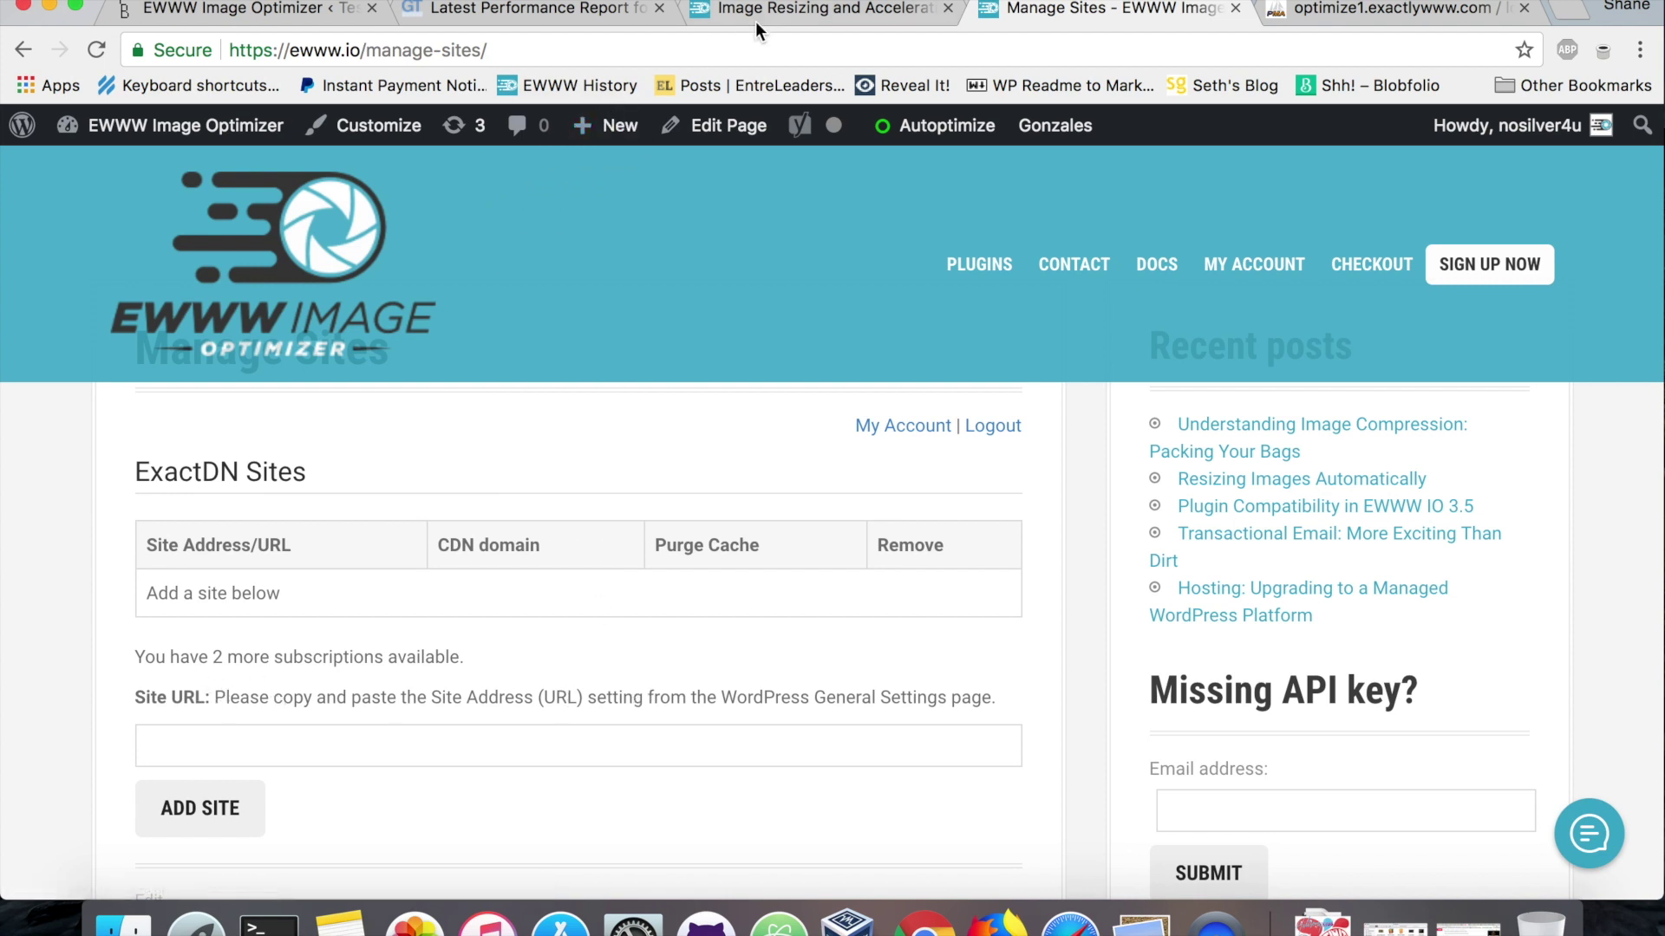
Step: Copy the Site Address (URL) from WordPress General Settings
left_click(205, 24)
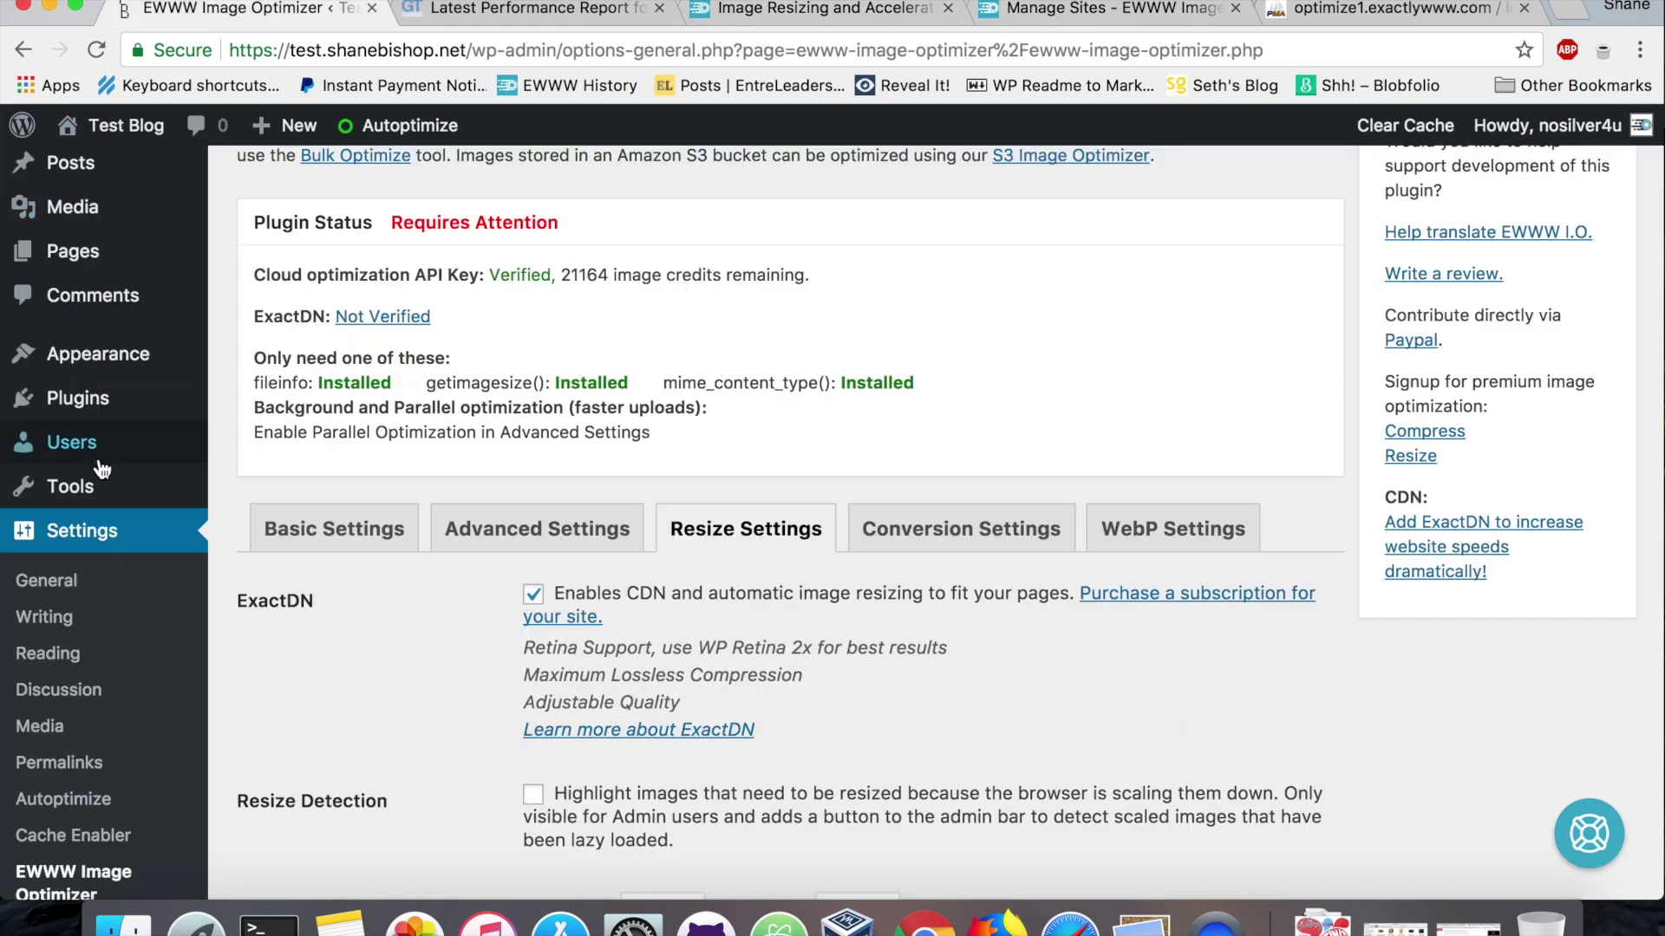
left_click(63, 584)
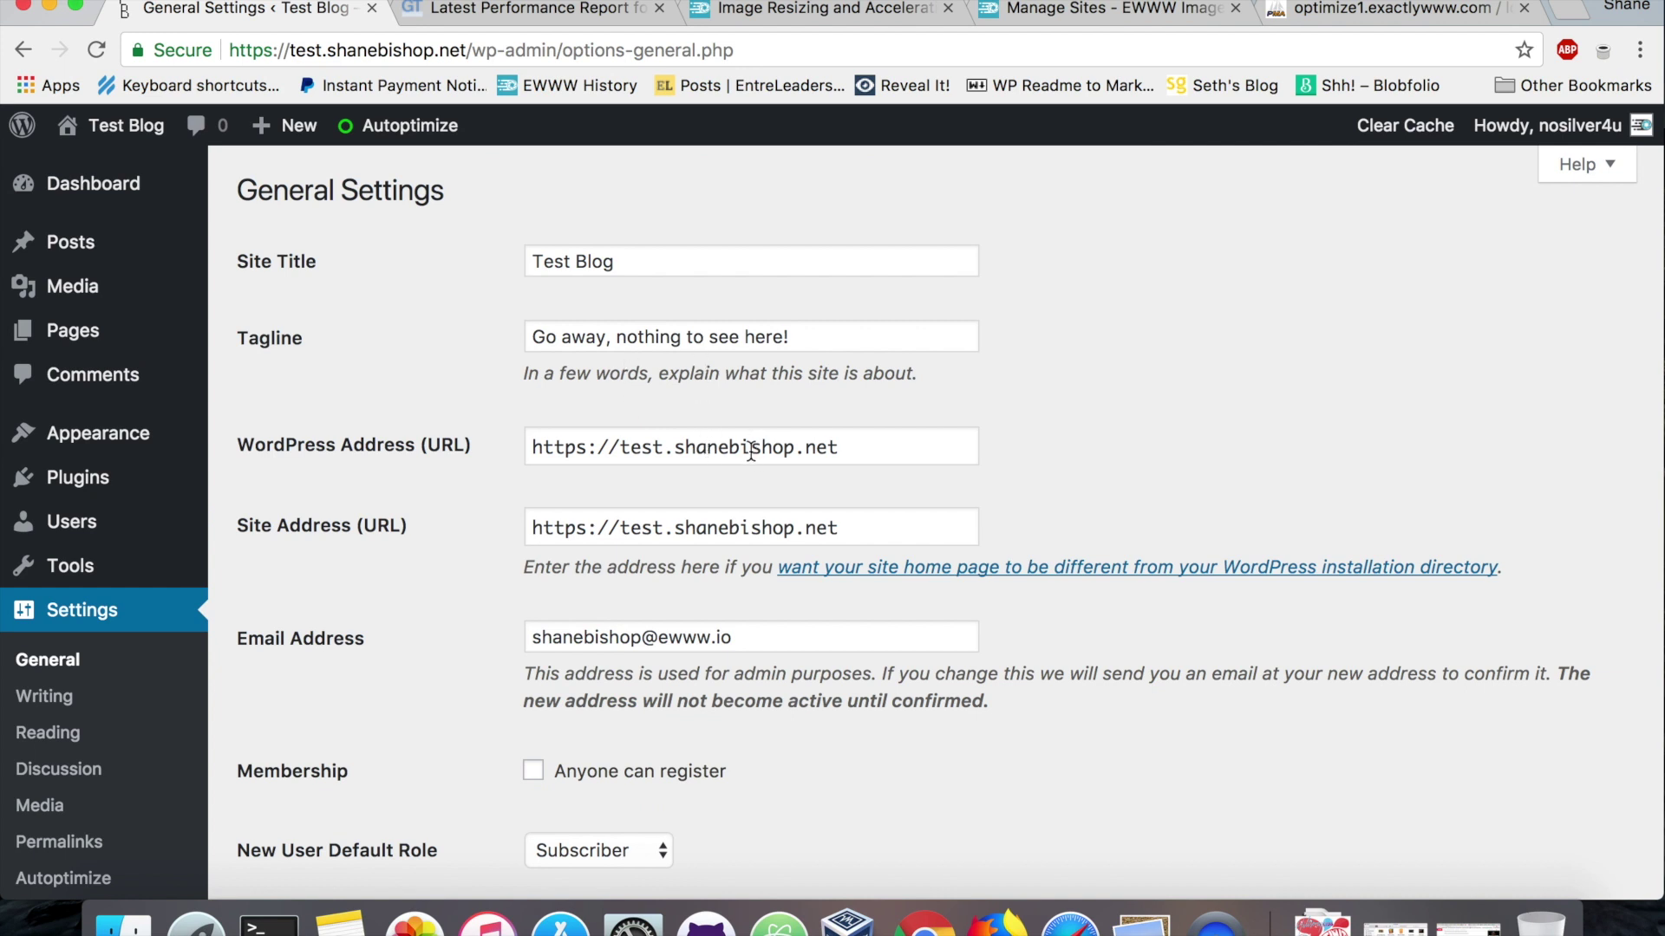
scroll(716, 491, "up", 2)
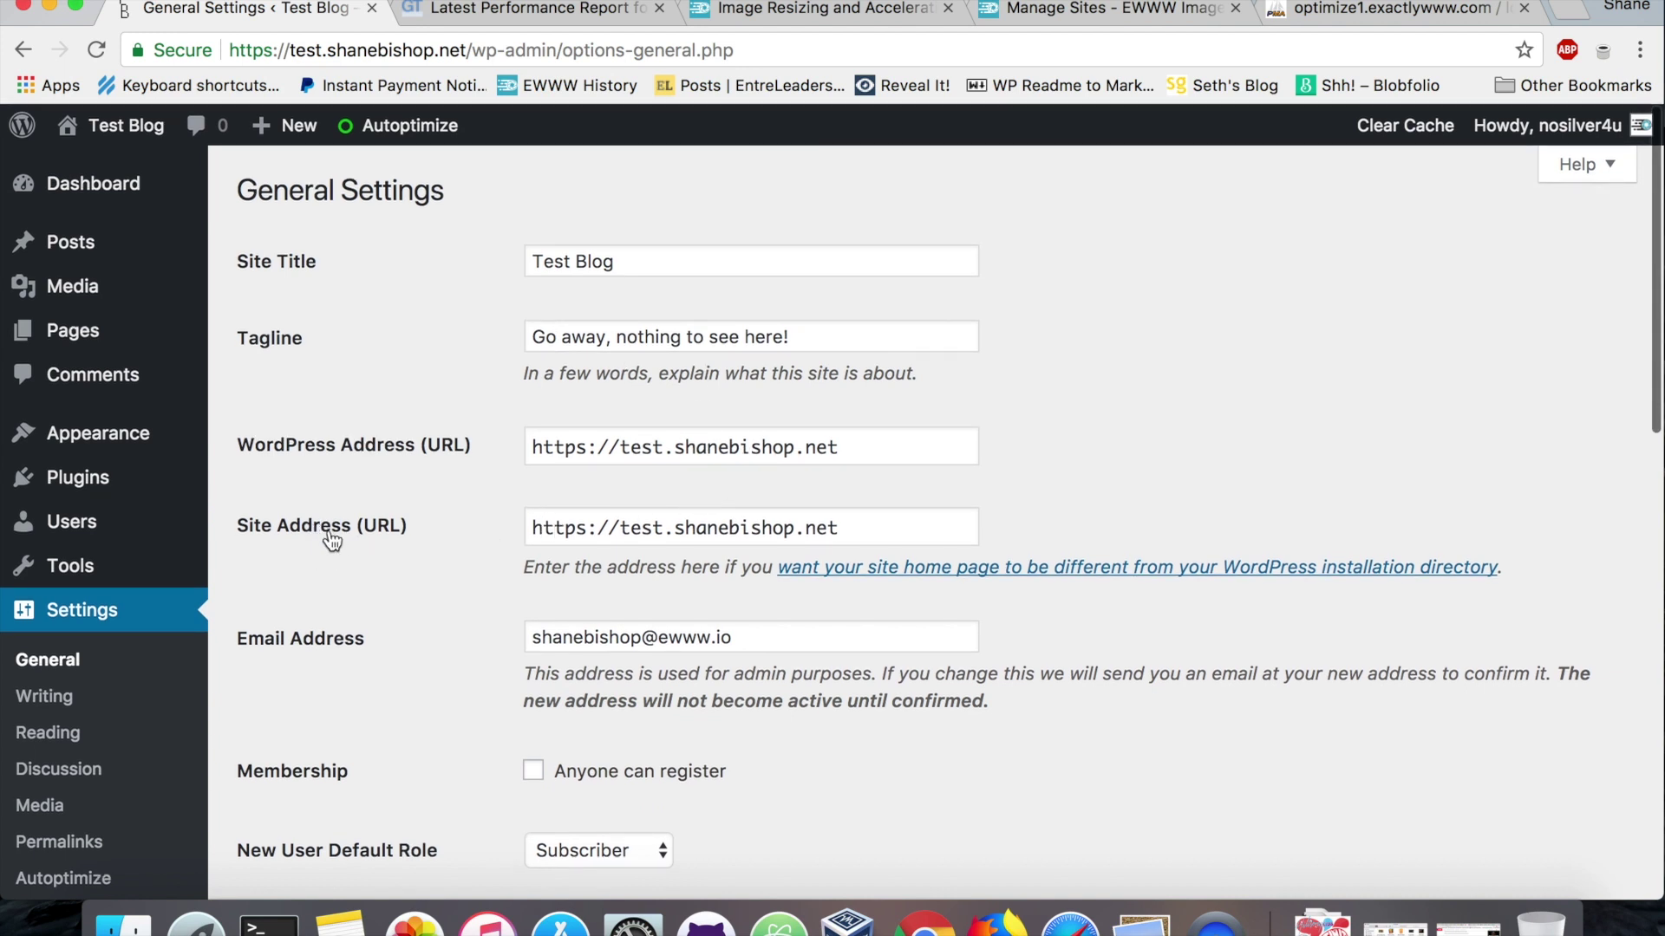
triple_click(665, 524)
key("super+c")
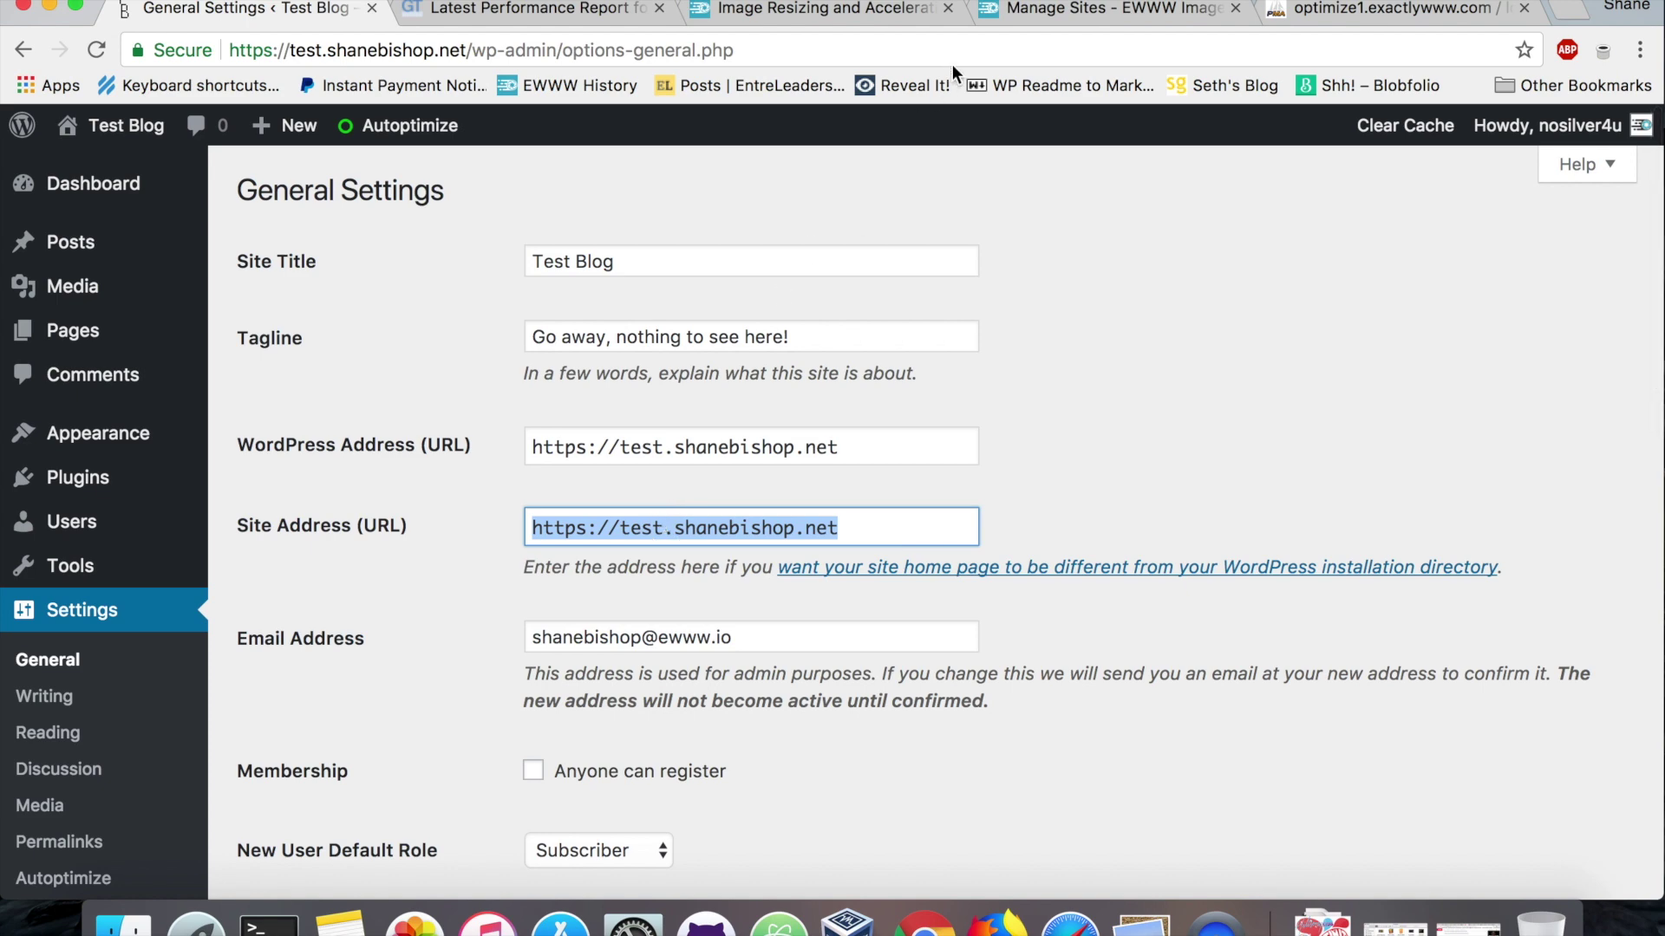
Step: Paste the address into ewww.io's Site URL field, add the site, and reload the ExactDN list
left_click(1029, 12)
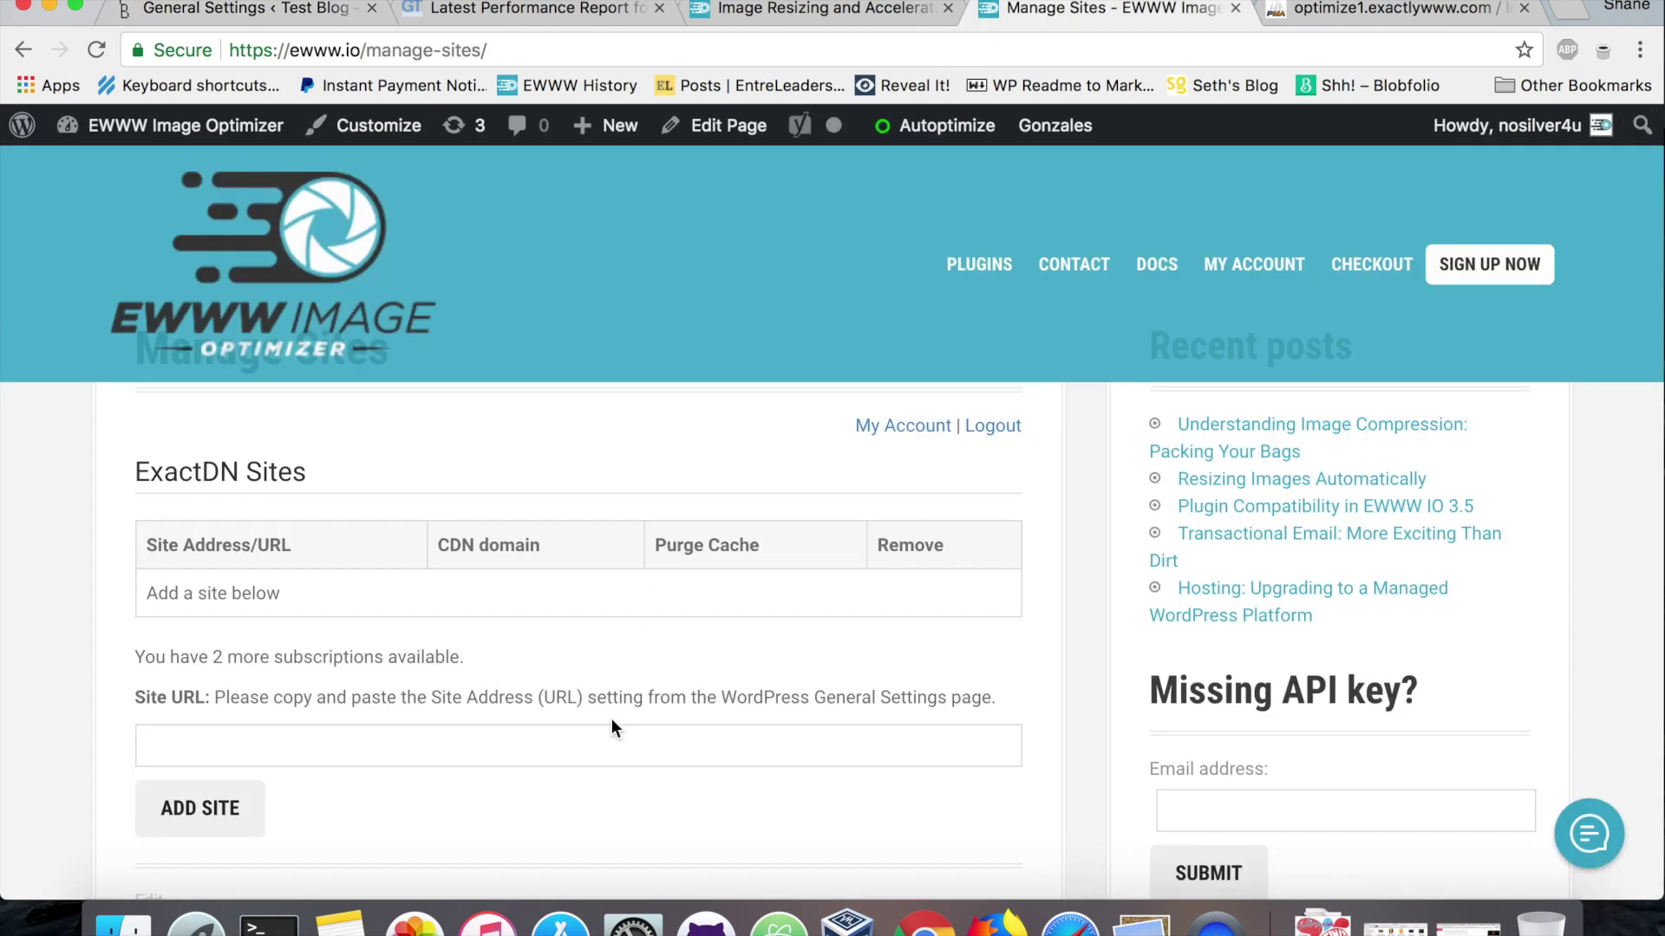
left_click(594, 743)
key("super+v")
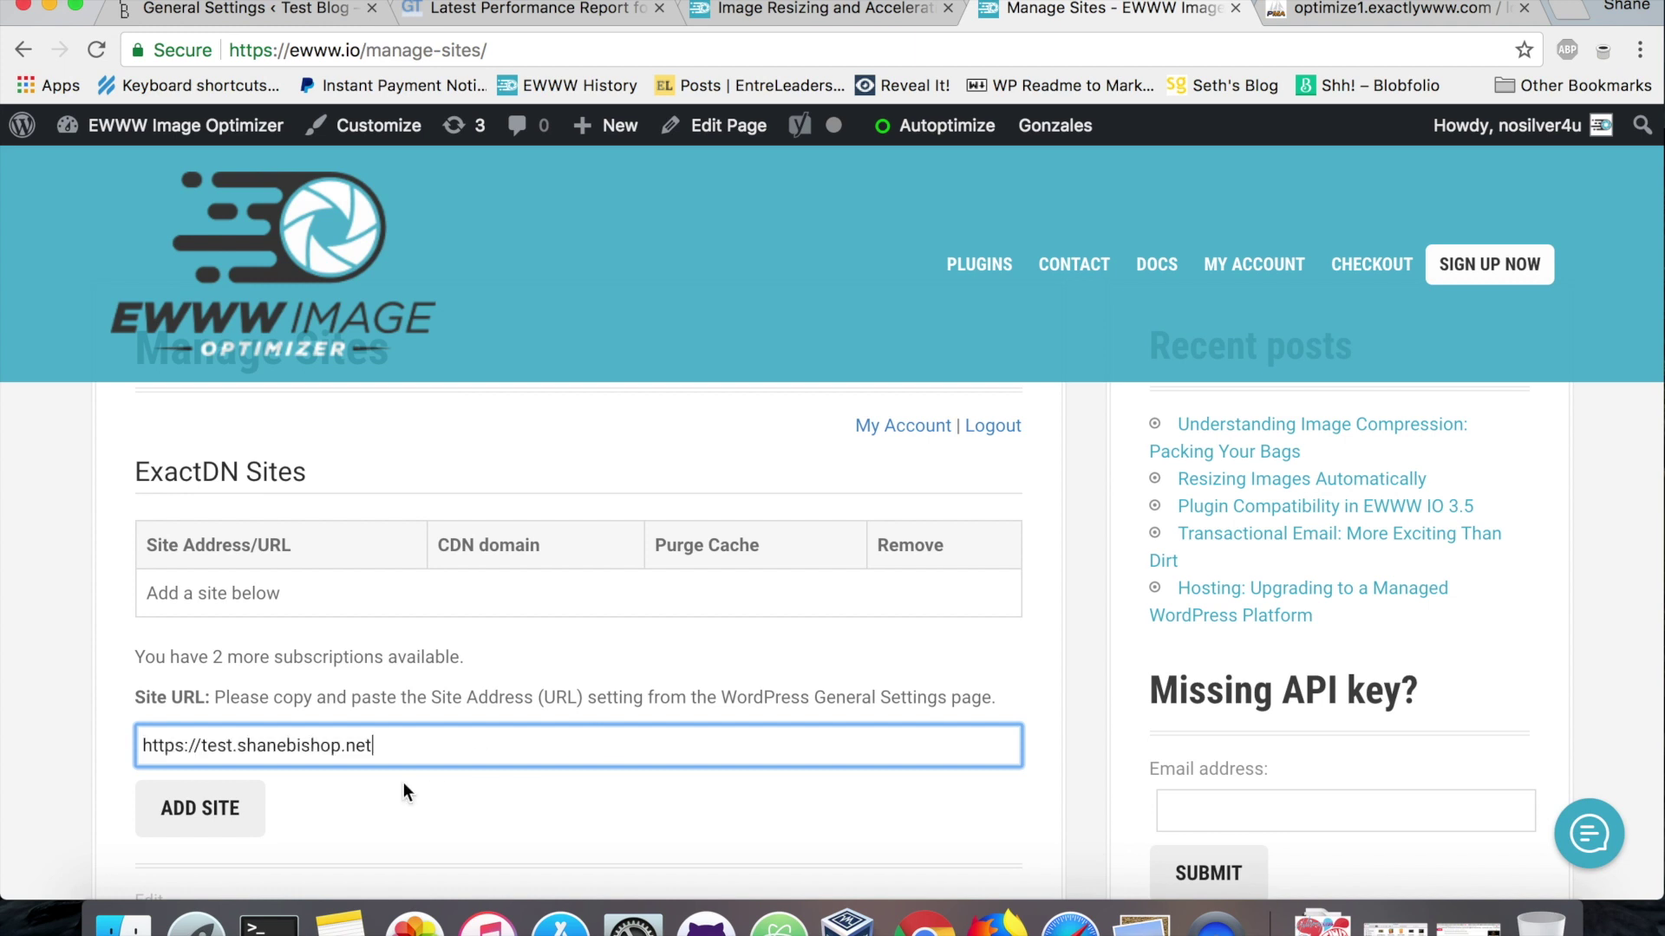
left_click(216, 806)
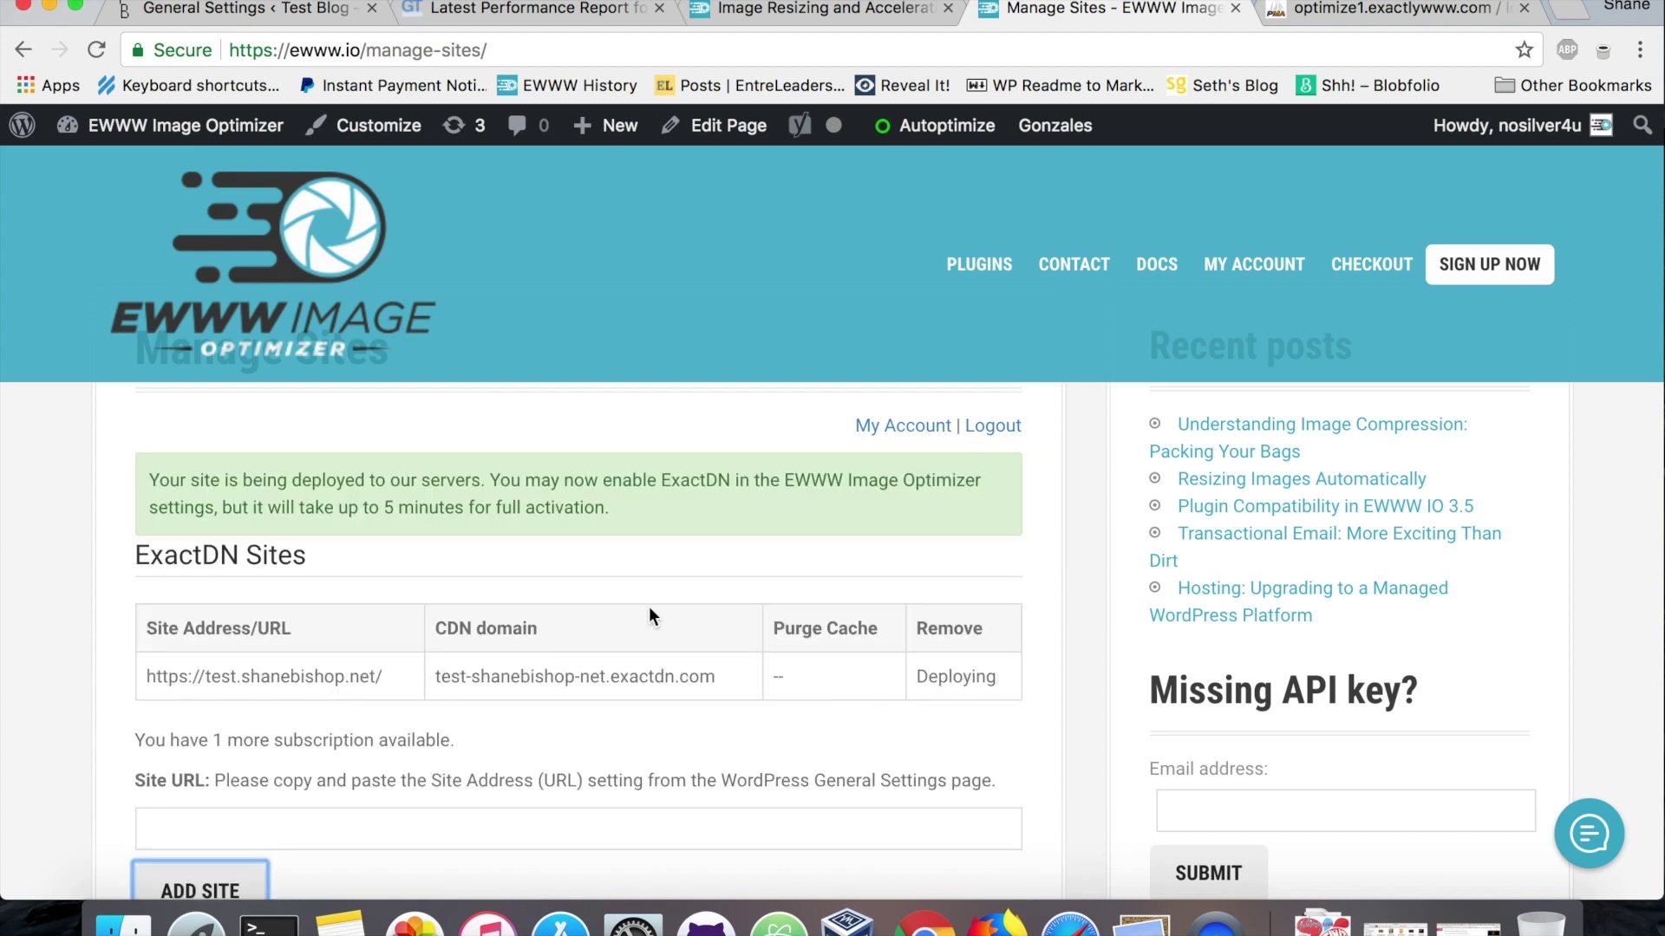
left_click(742, 7)
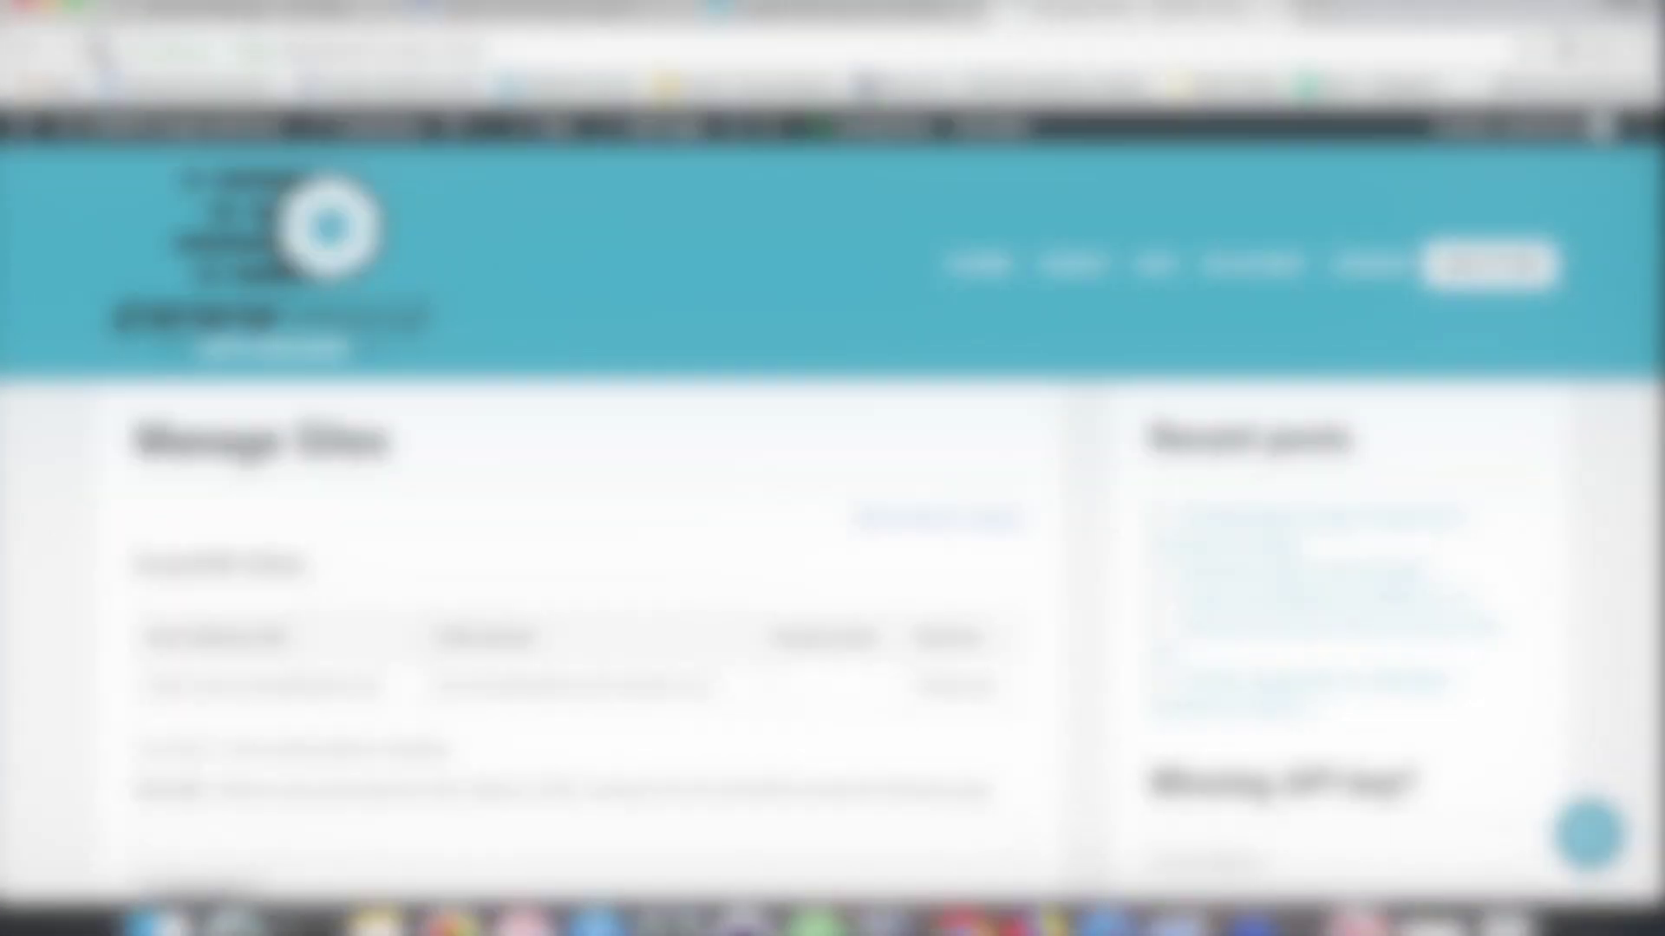
left_click(97, 49)
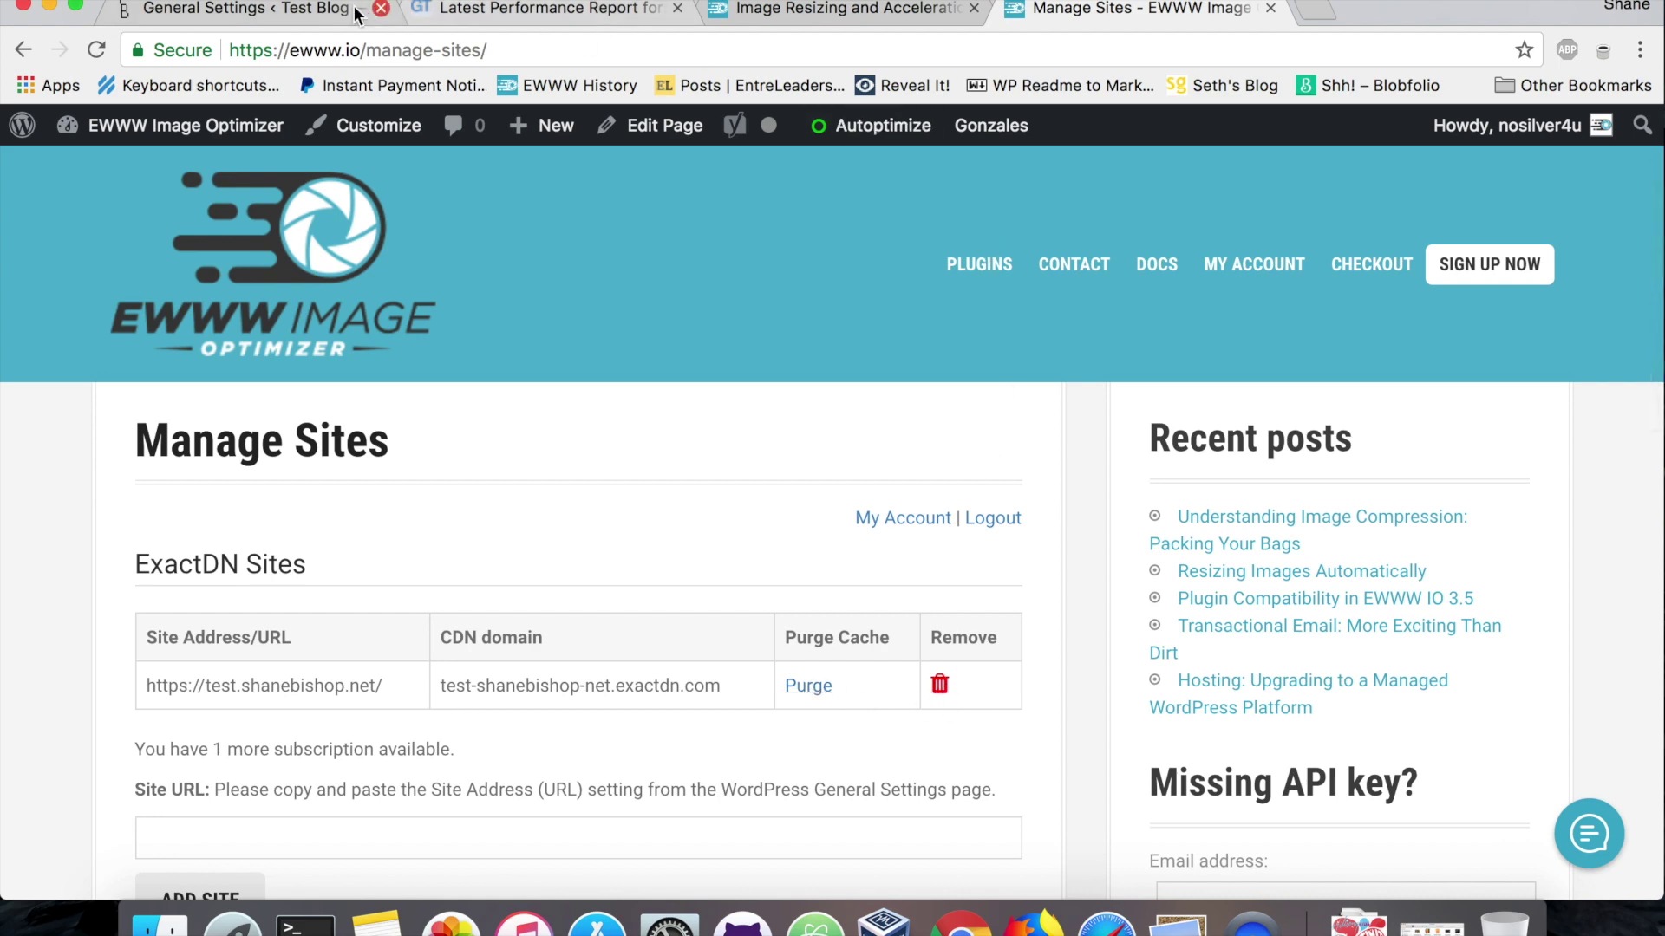
Step: Open EWWW Image Optimizer's Resize Settings and confirm ExactDN now shows Verified
left_click(312, 11)
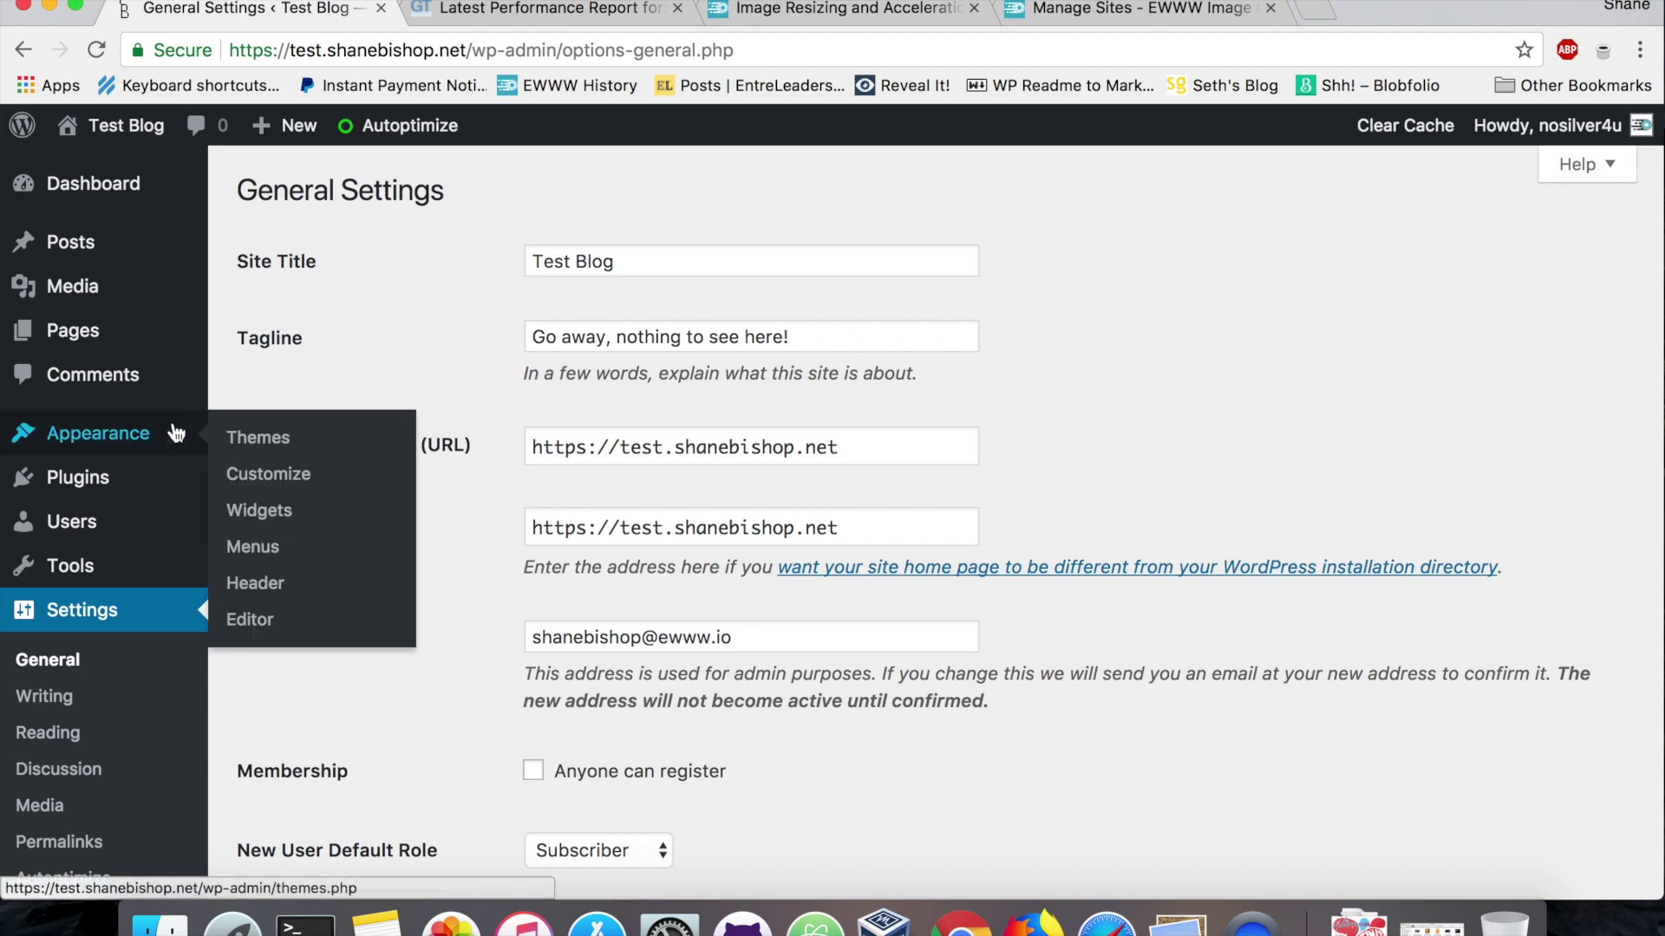
scroll(126, 677, "down", 3)
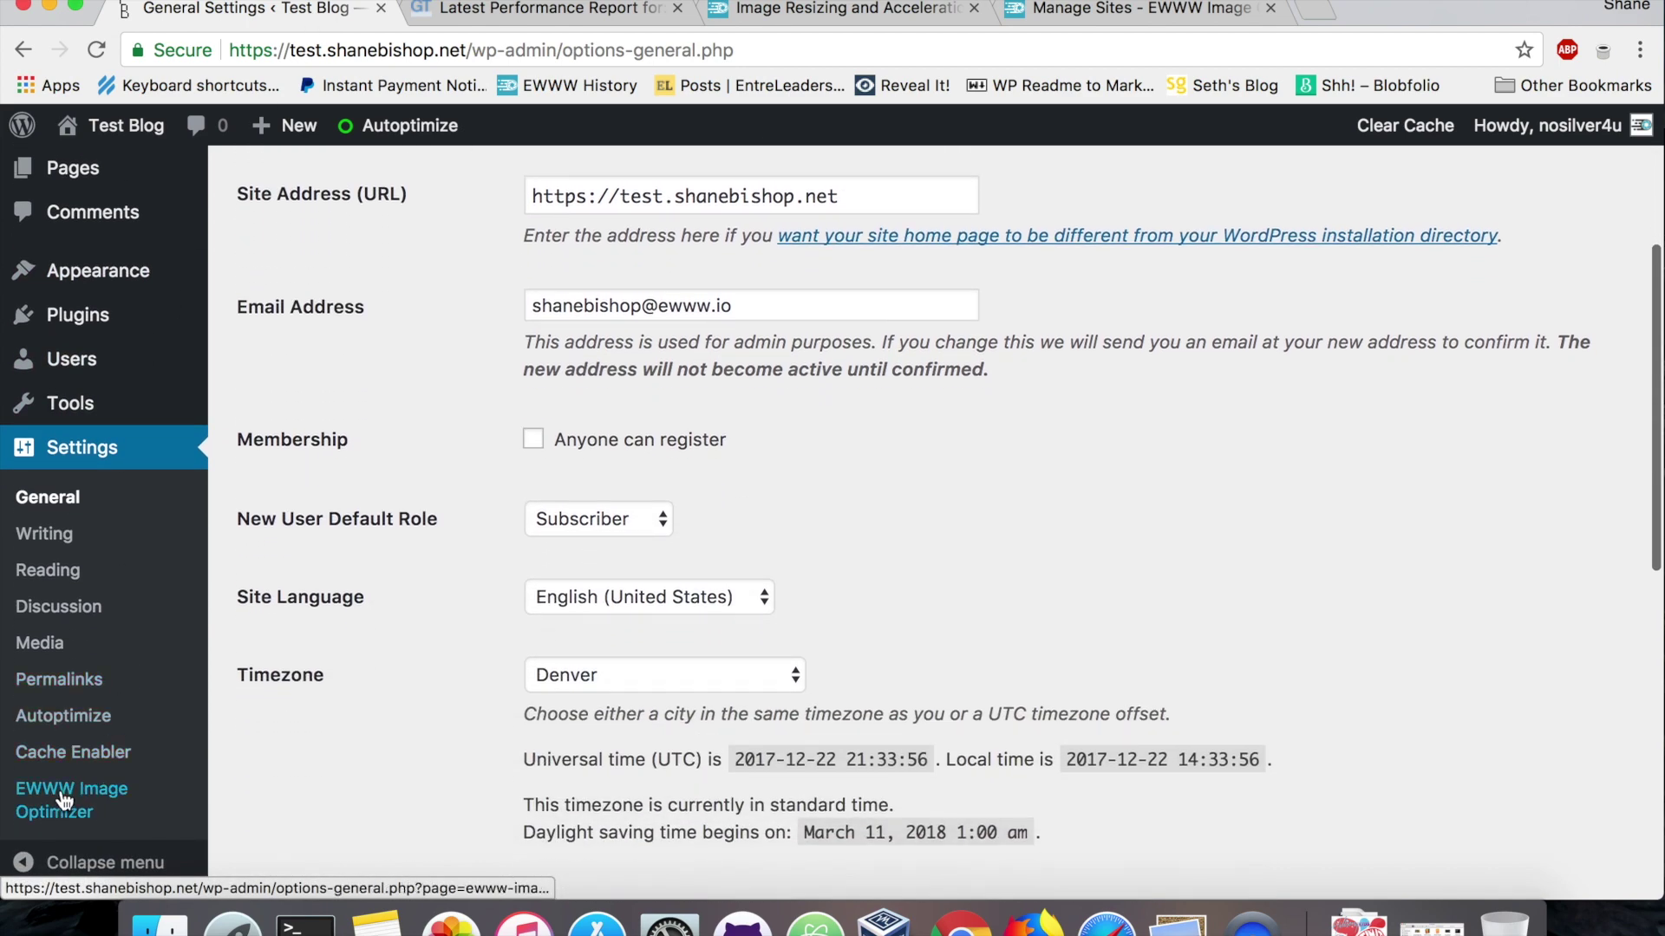
left_click(72, 793)
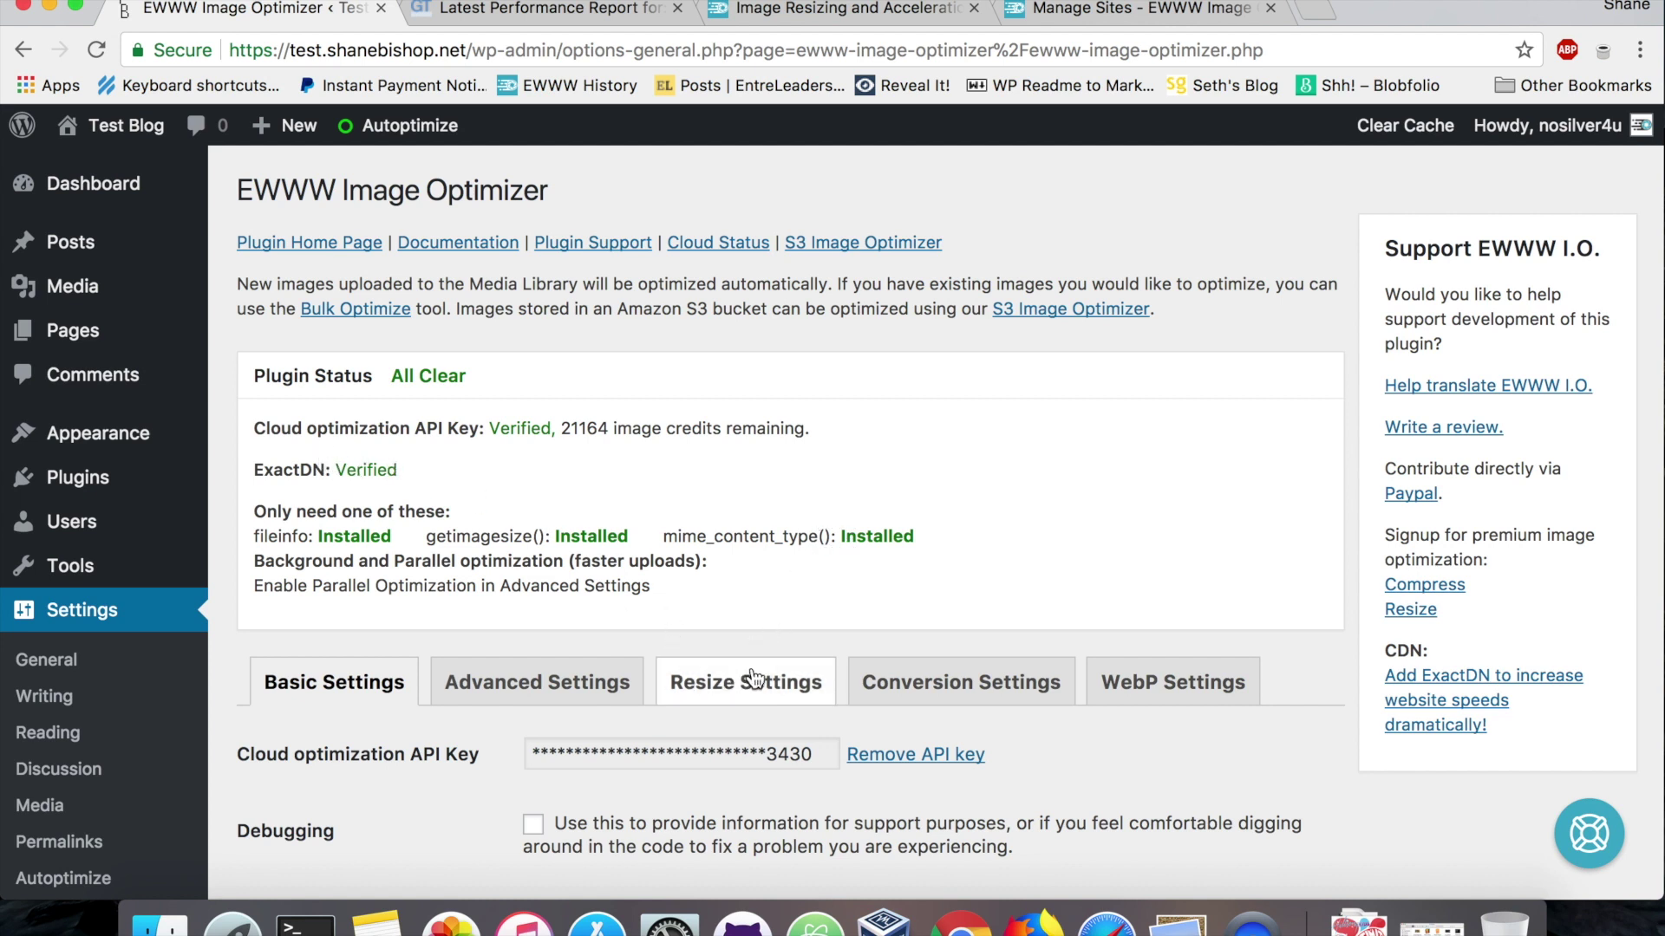
left_click(761, 682)
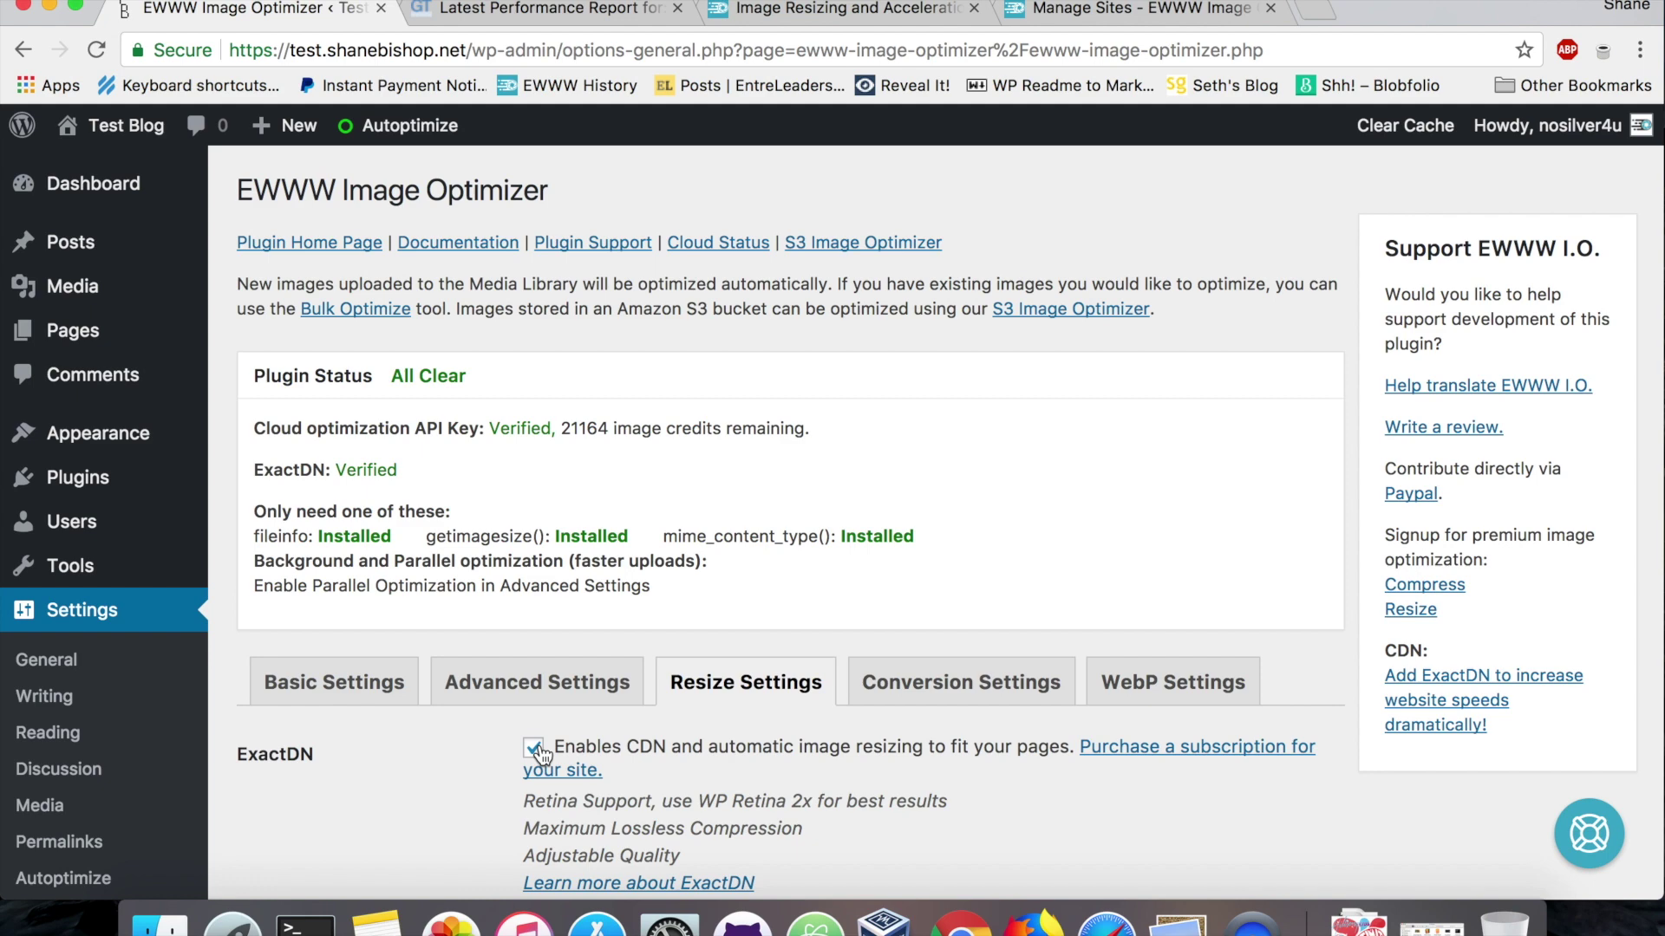
scroll(536, 737, "down", 3)
scroll(540, 745, "down", 1)
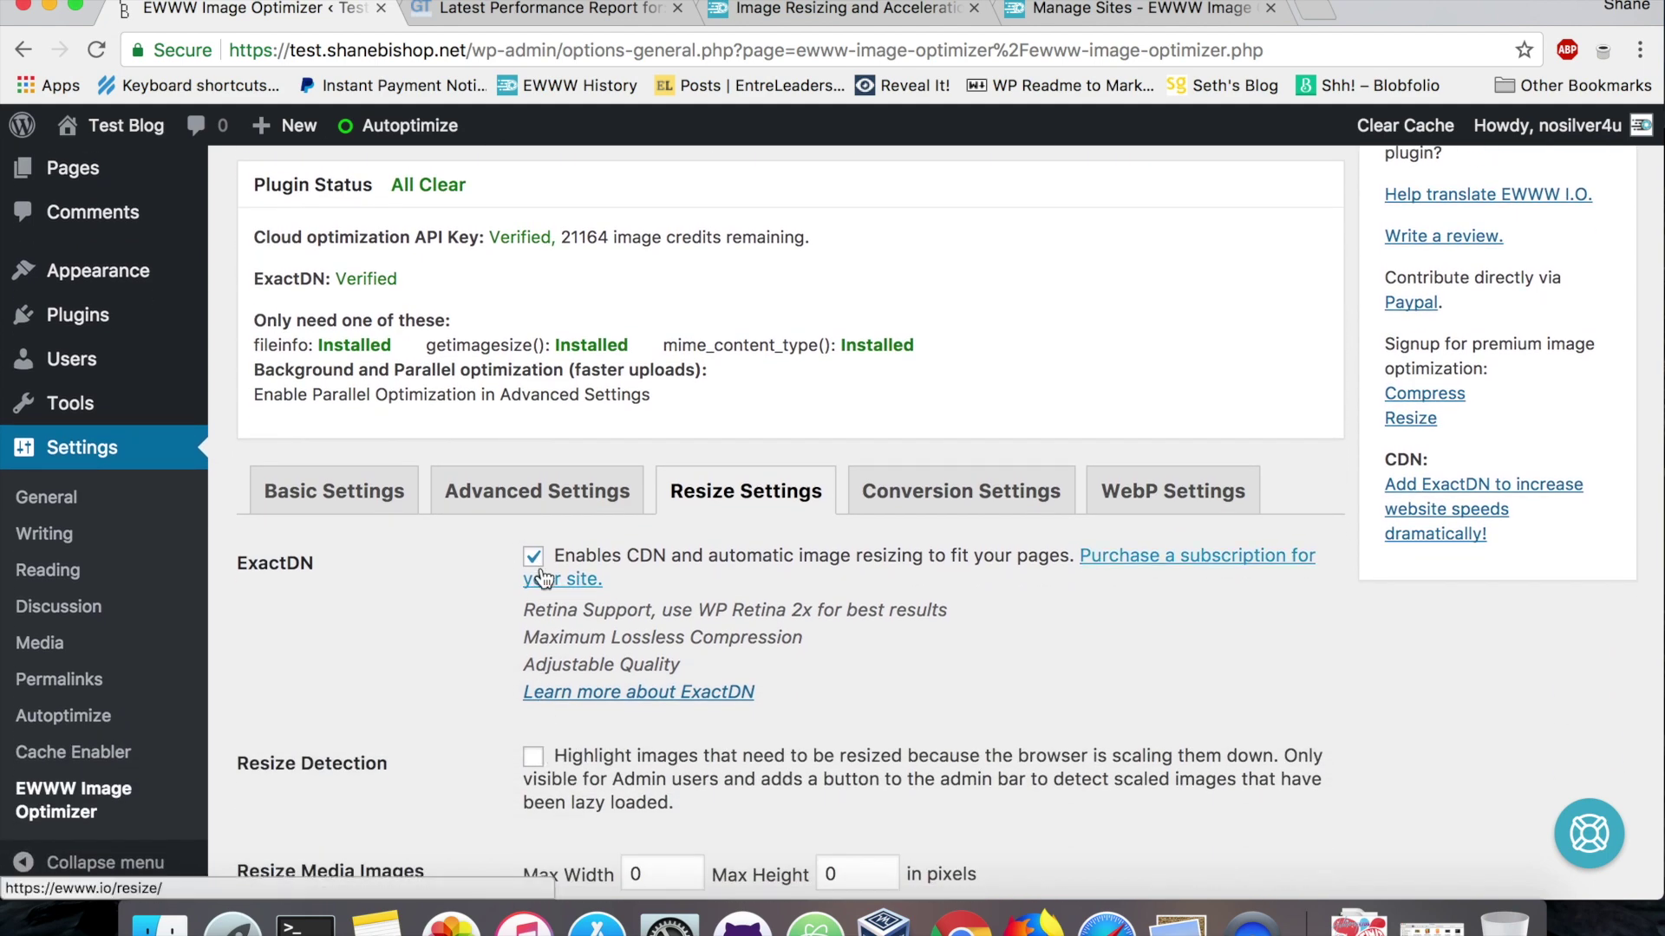
scroll(543, 579, "up", 4)
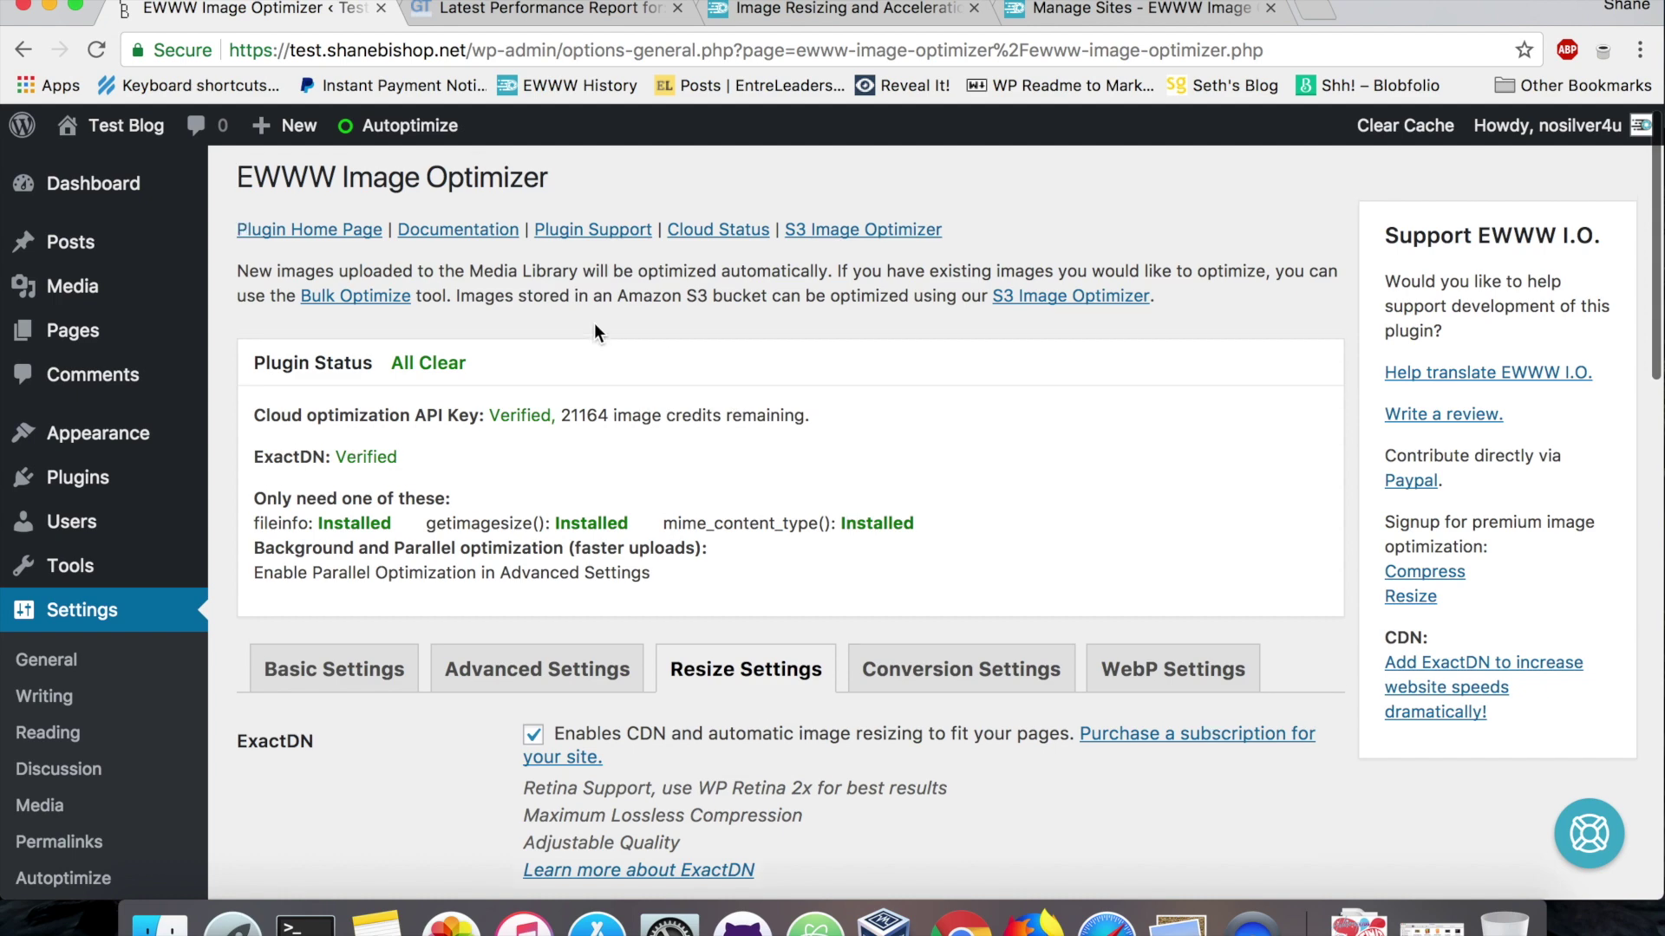
scroll(595, 332, "up", 1)
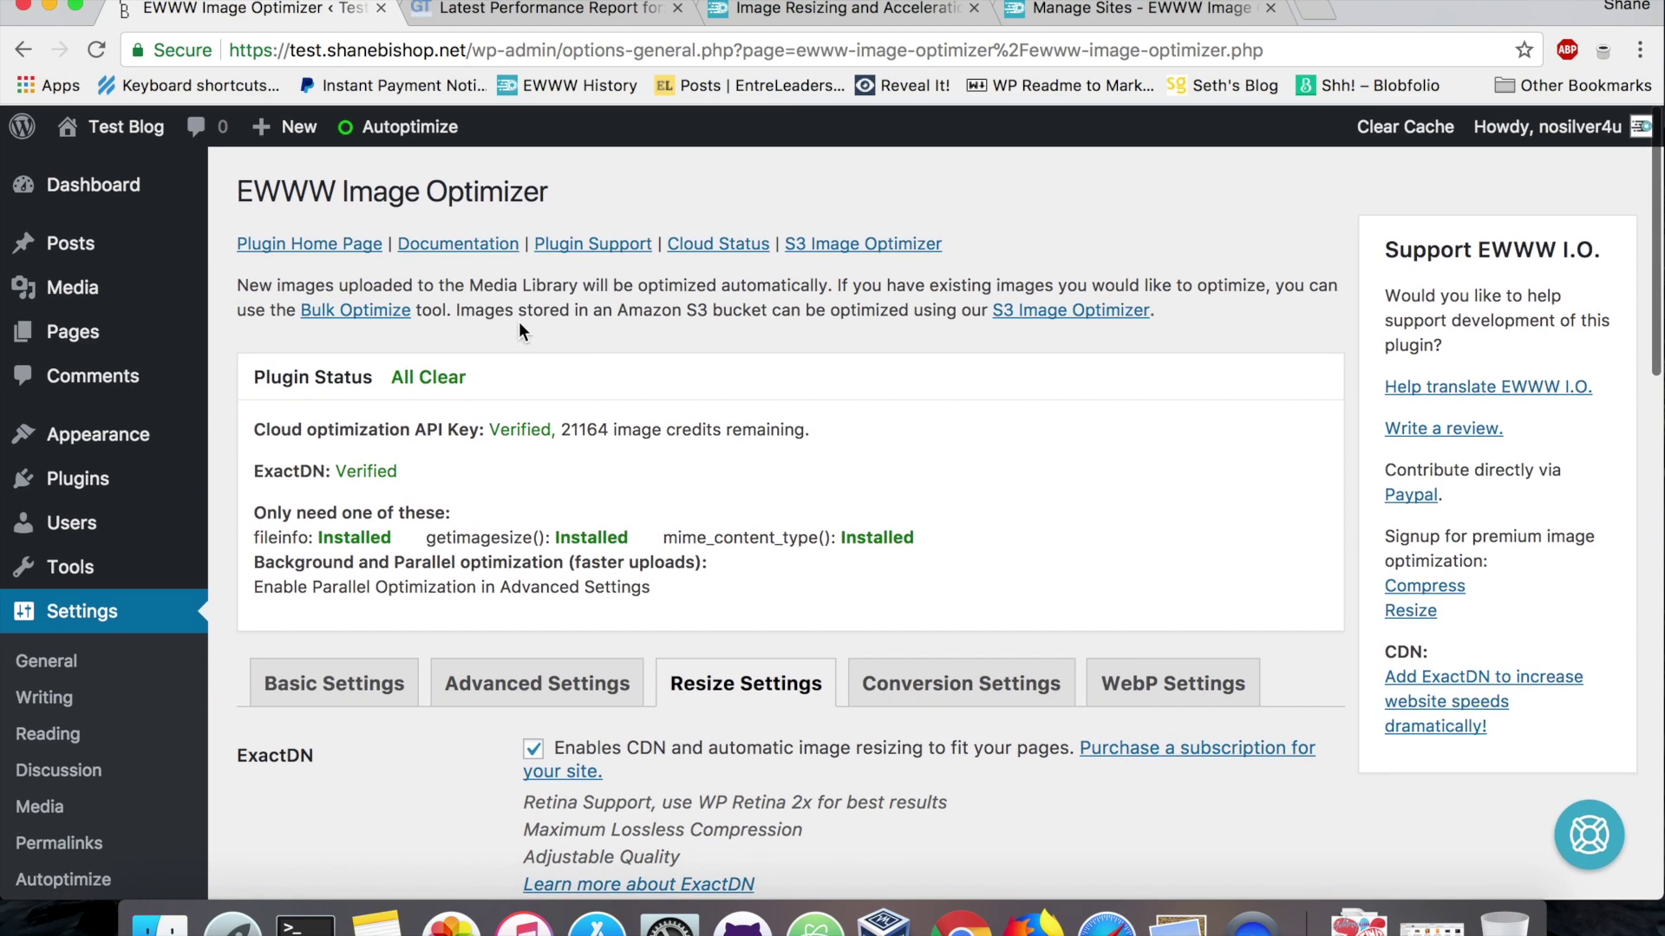
Step: Scan the Media Library for unoptimized images and start bulk optimizing all 356 found
left_click(124, 303)
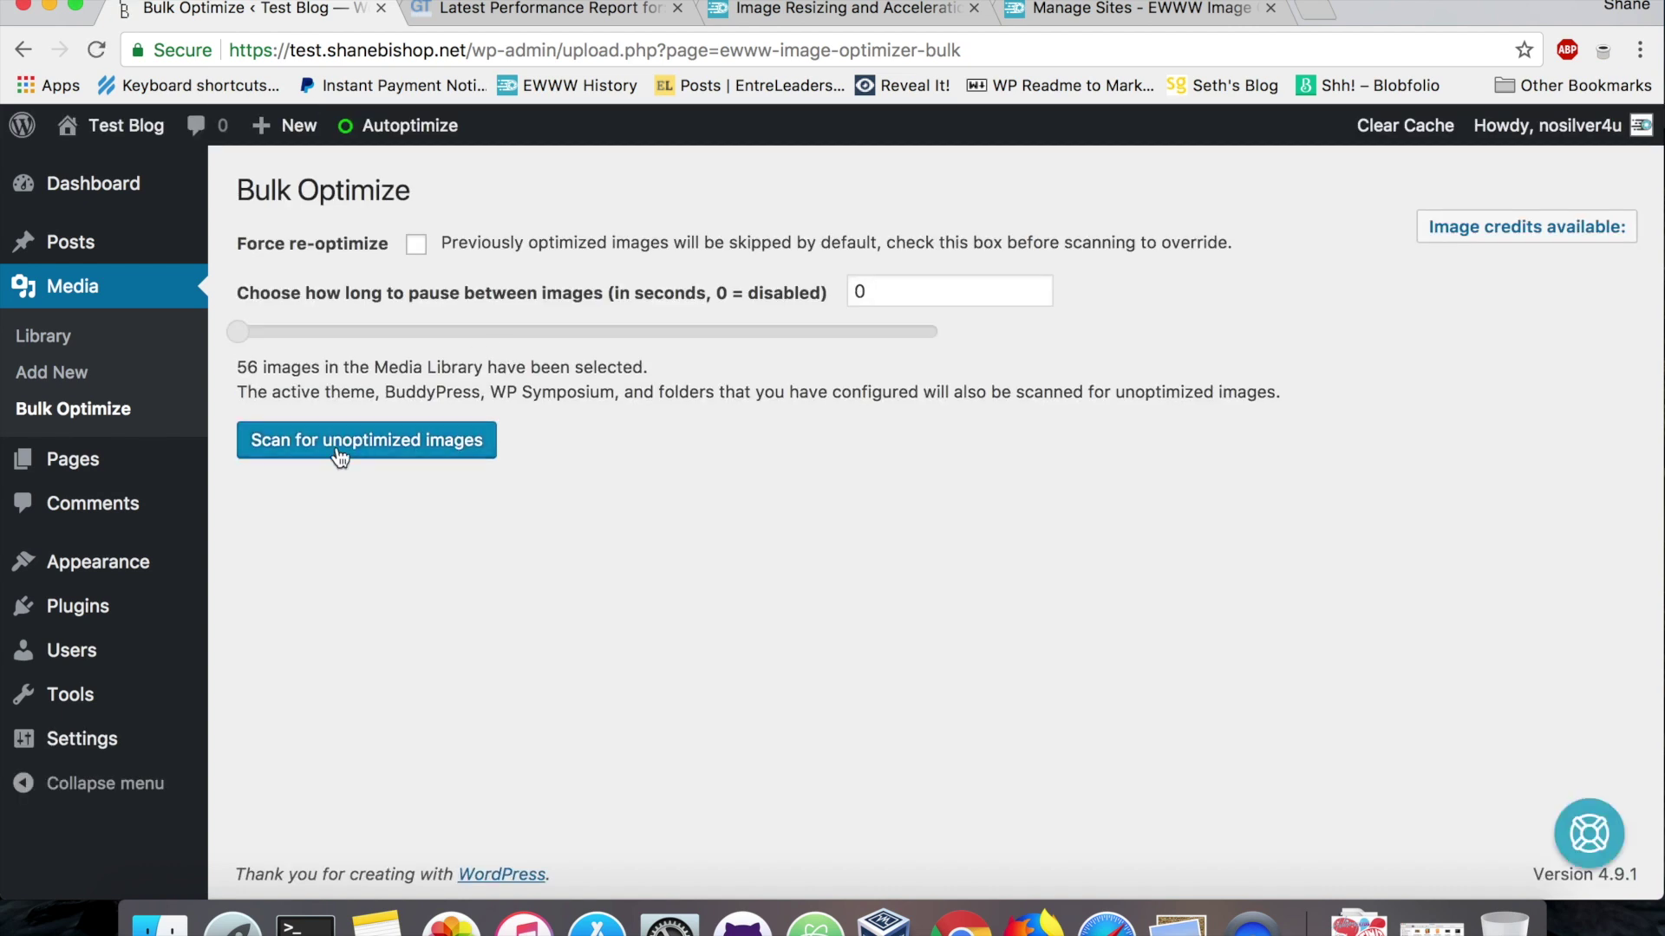
left_click(337, 449)
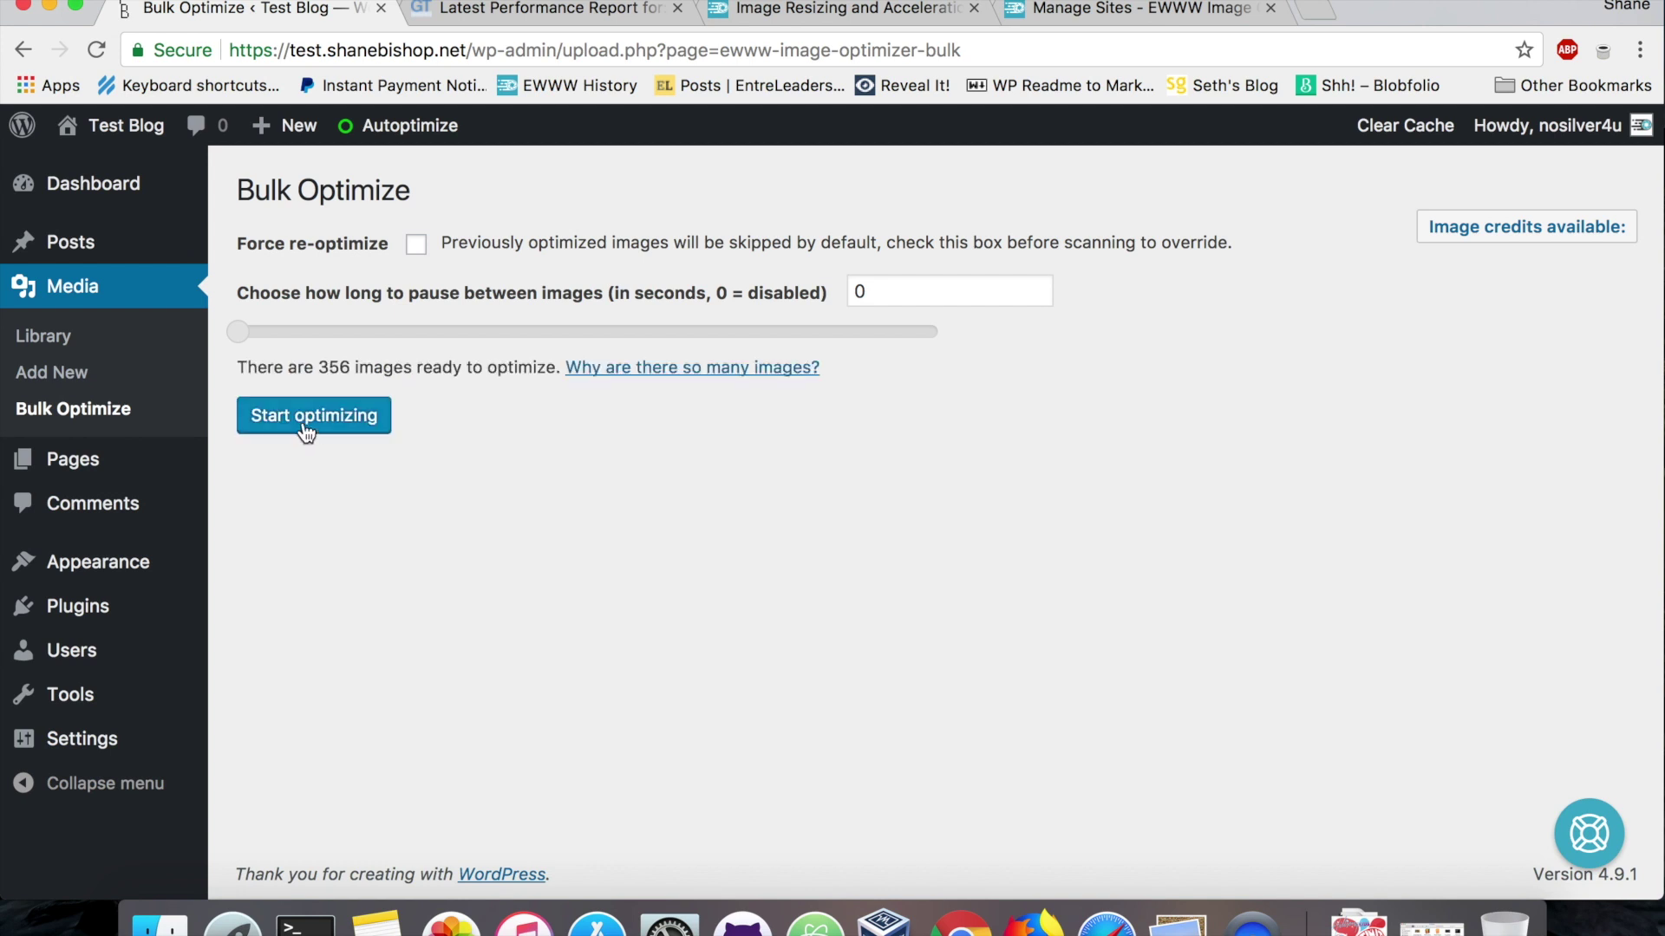
left_click(301, 418)
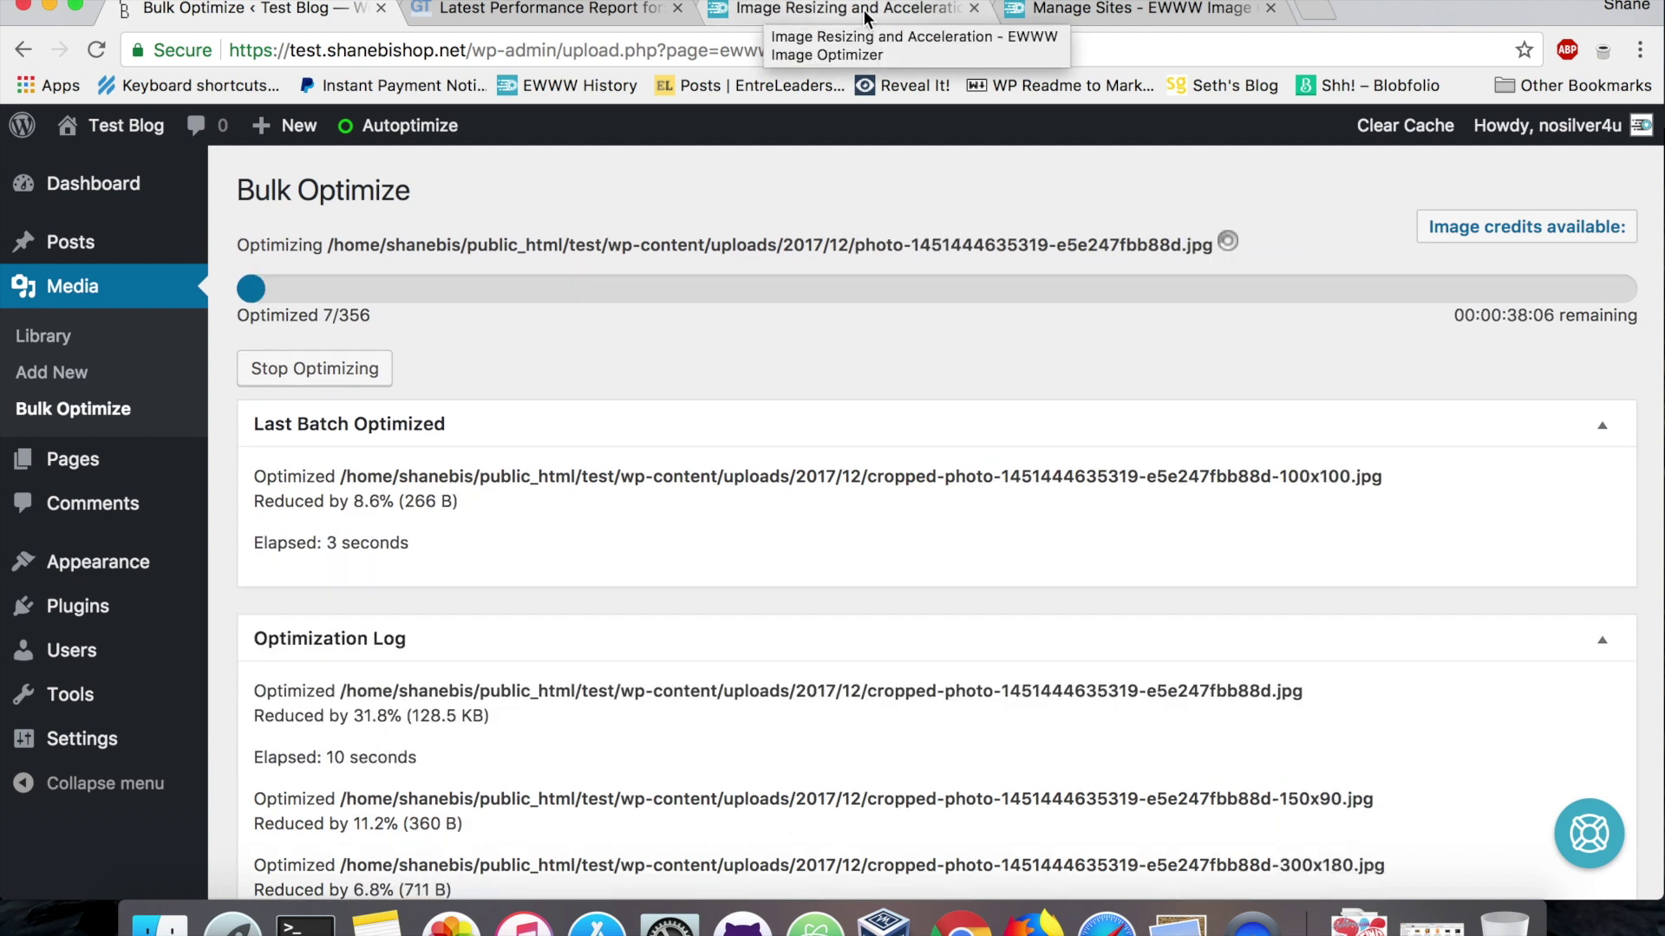
left_click(767, 10)
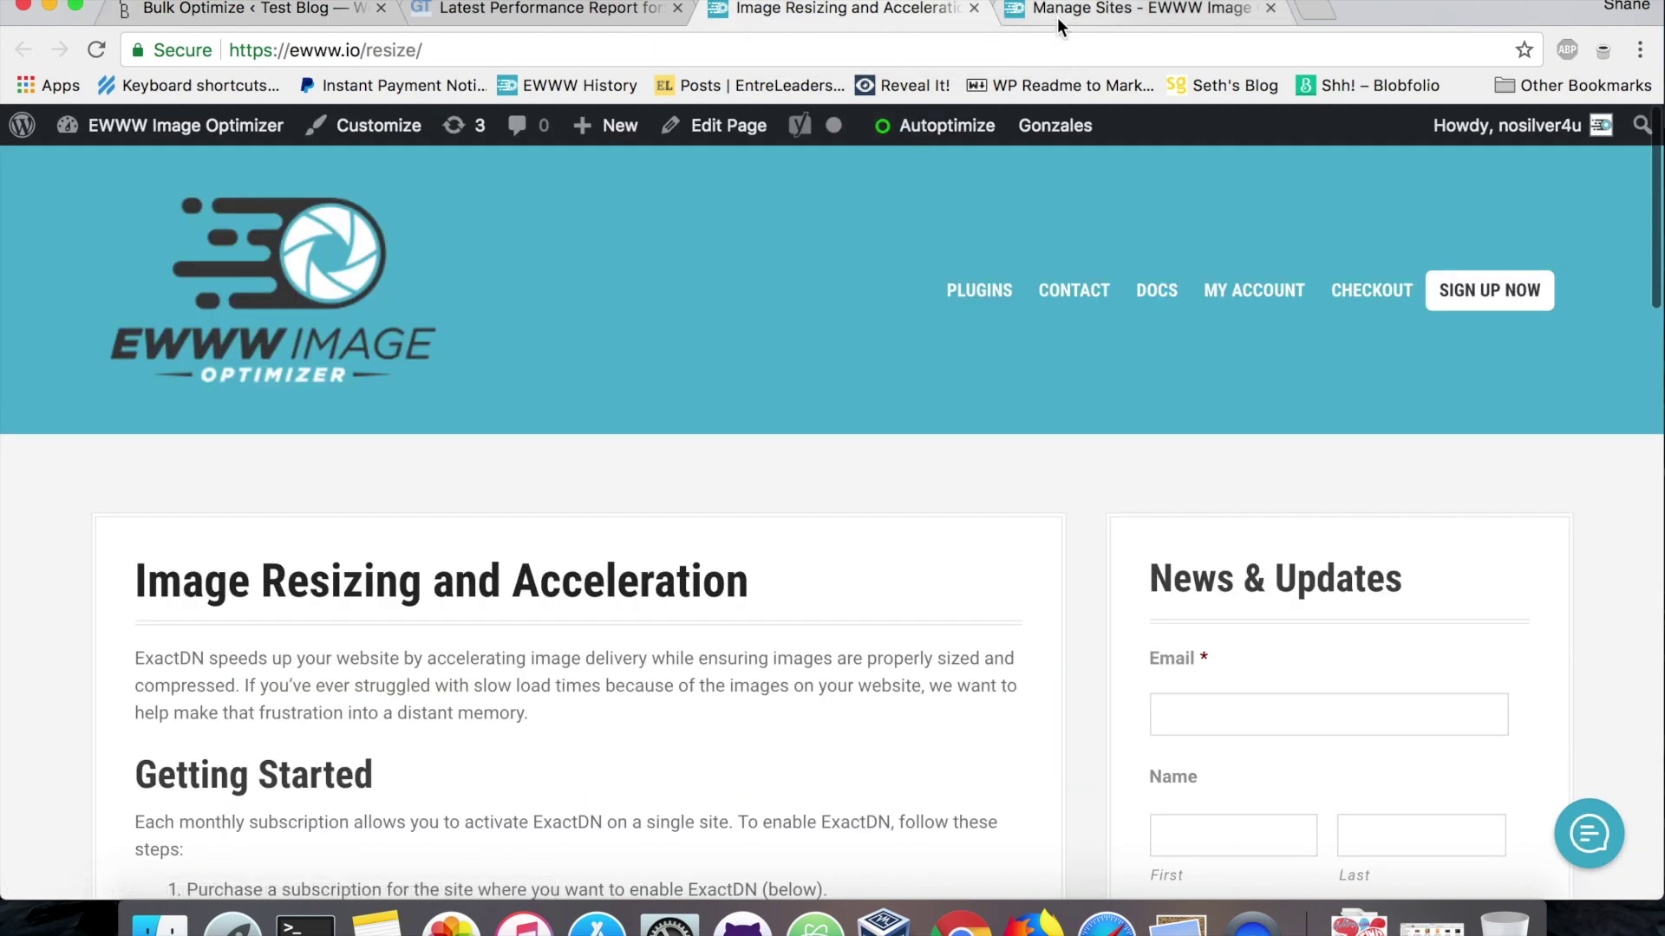
Step: In a new tab, open the 'Getting More from ExactDN' article on docs.ewww.io
key("super+t")
type("docs.ewww.io")
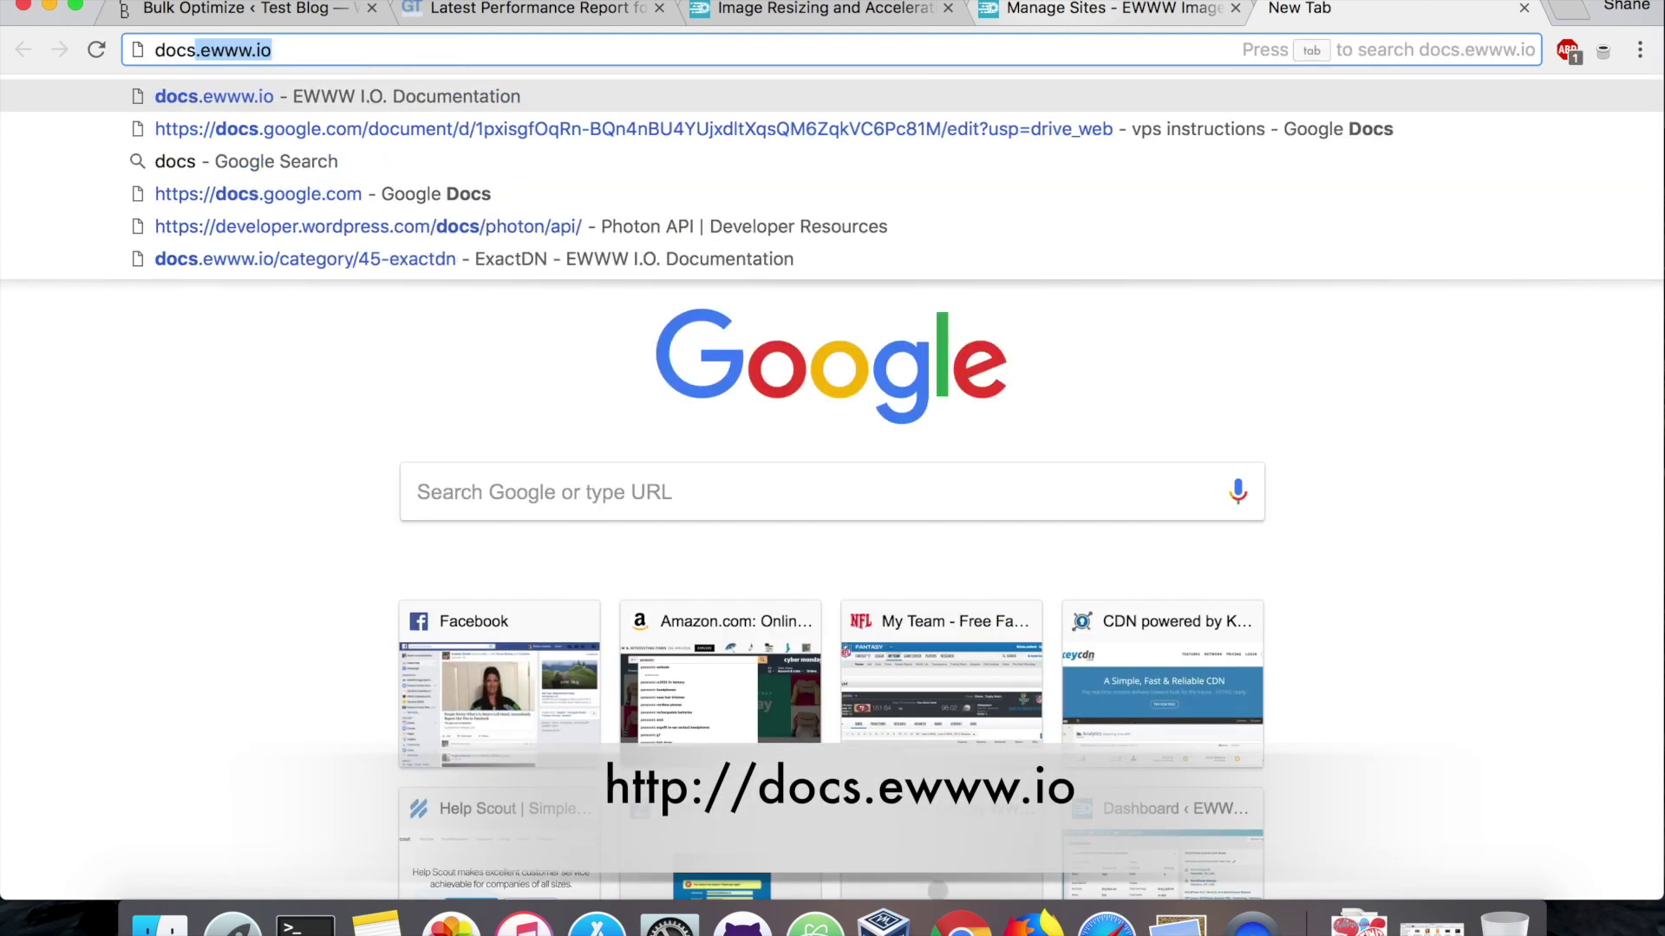
key("Return")
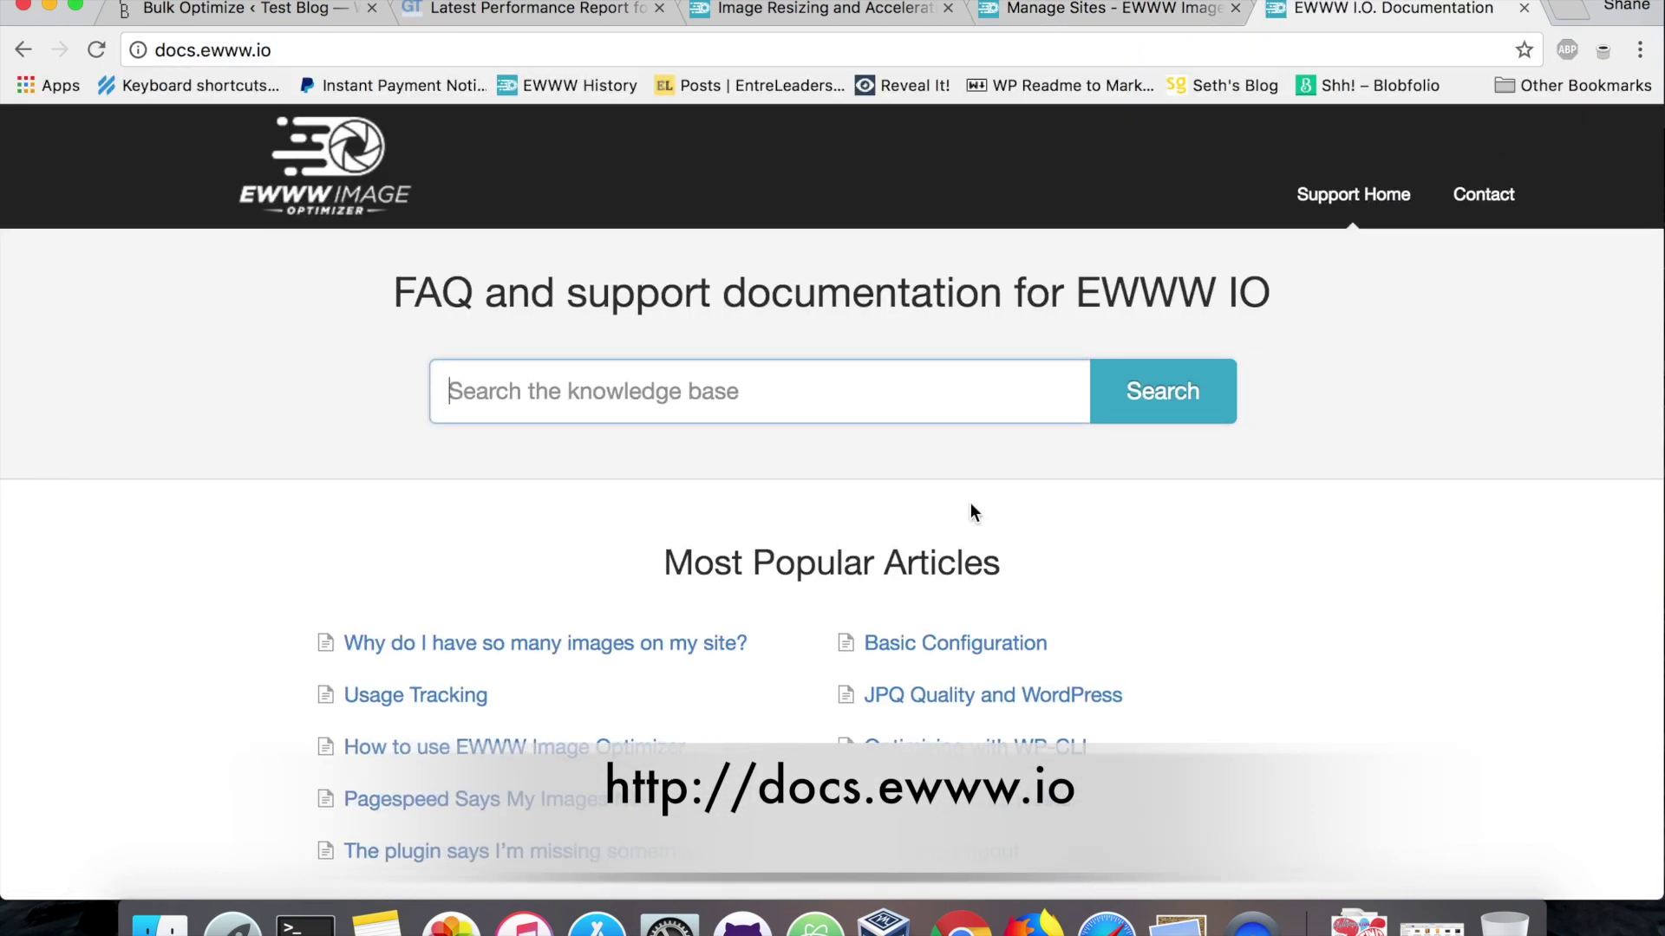
scroll(970, 504, "down", 10)
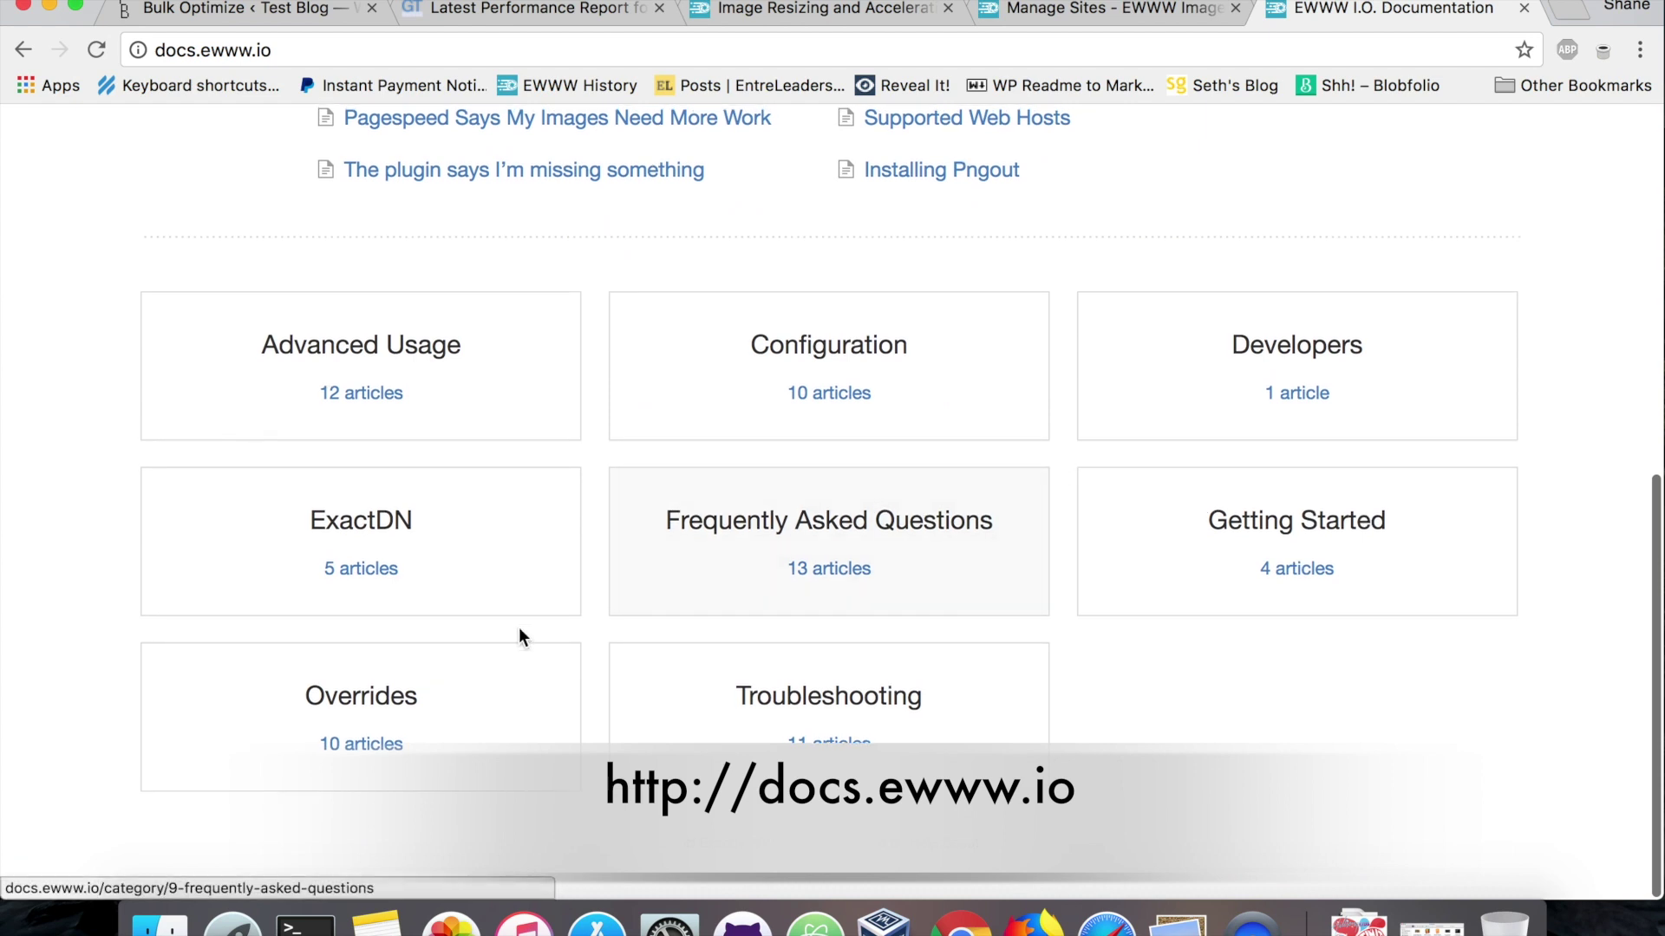
left_click(384, 526)
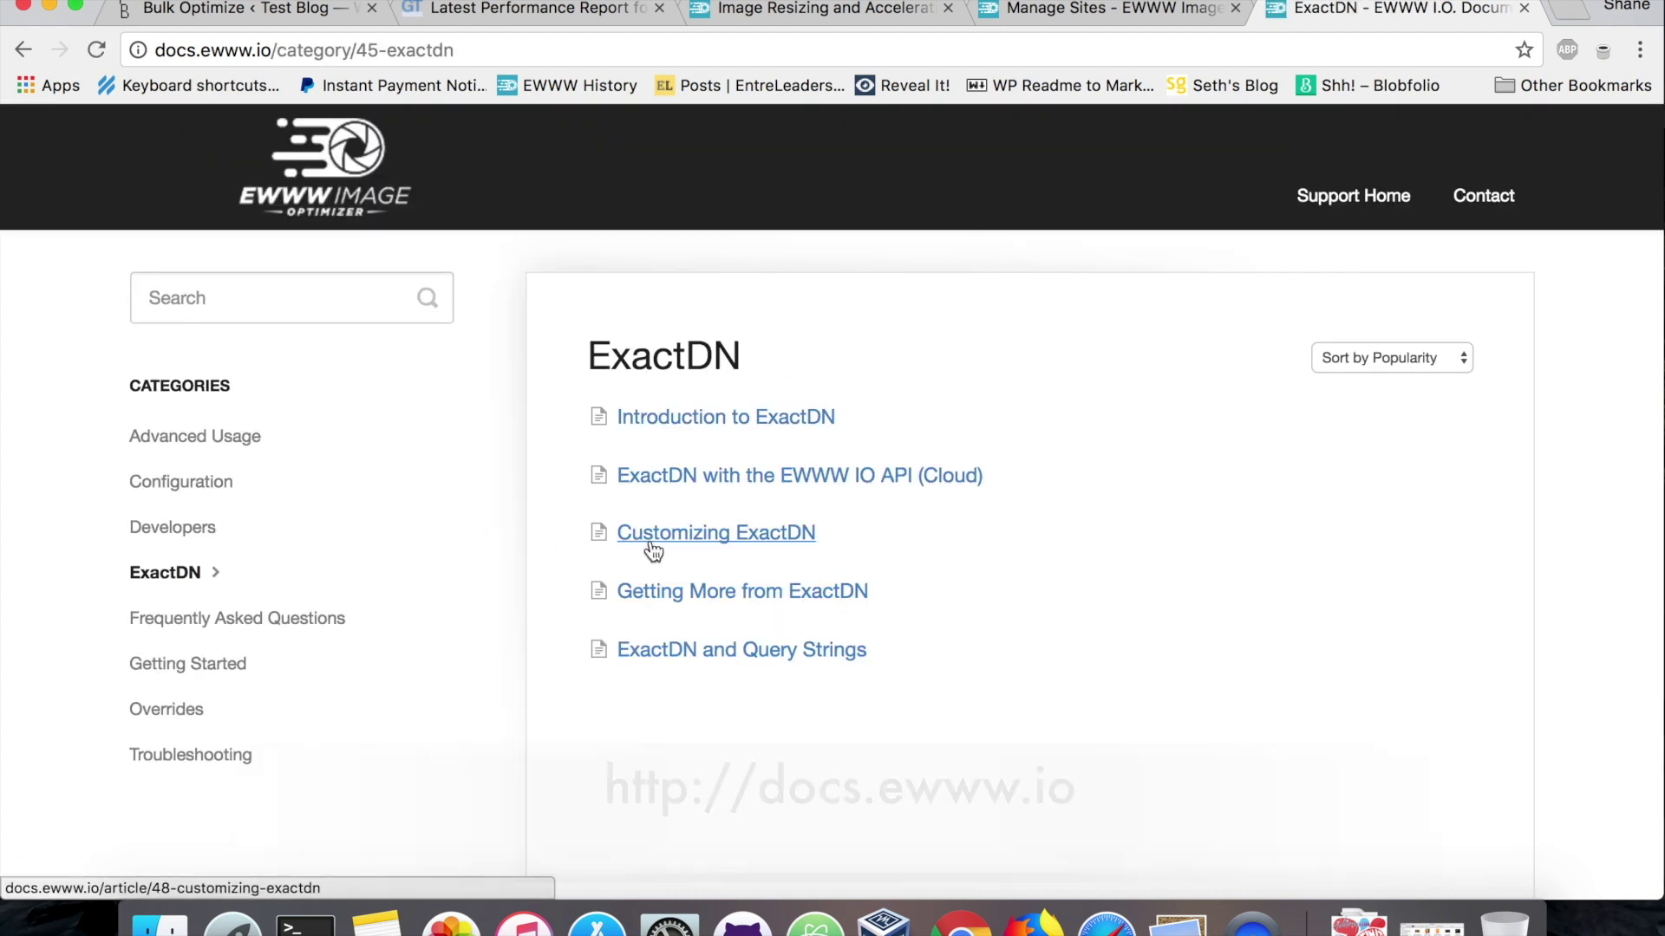
left_click(668, 593)
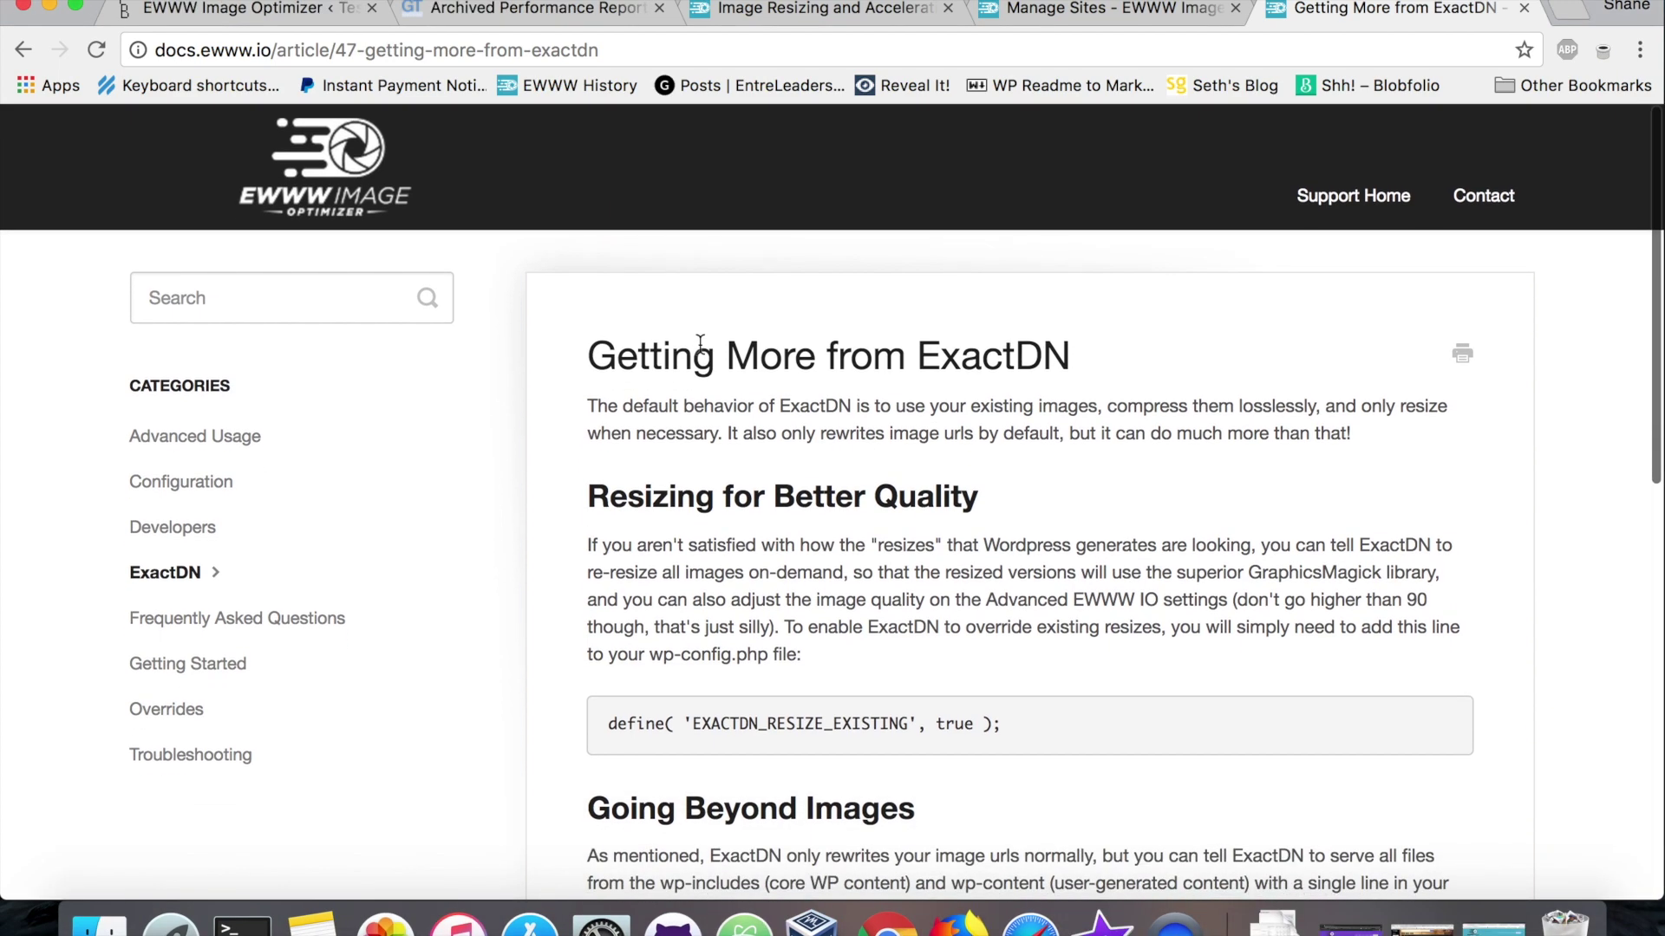
Step: Highlight the EXACTDN_ALL_THE_THINGS code line in the article
scroll(700, 341, "down", 10)
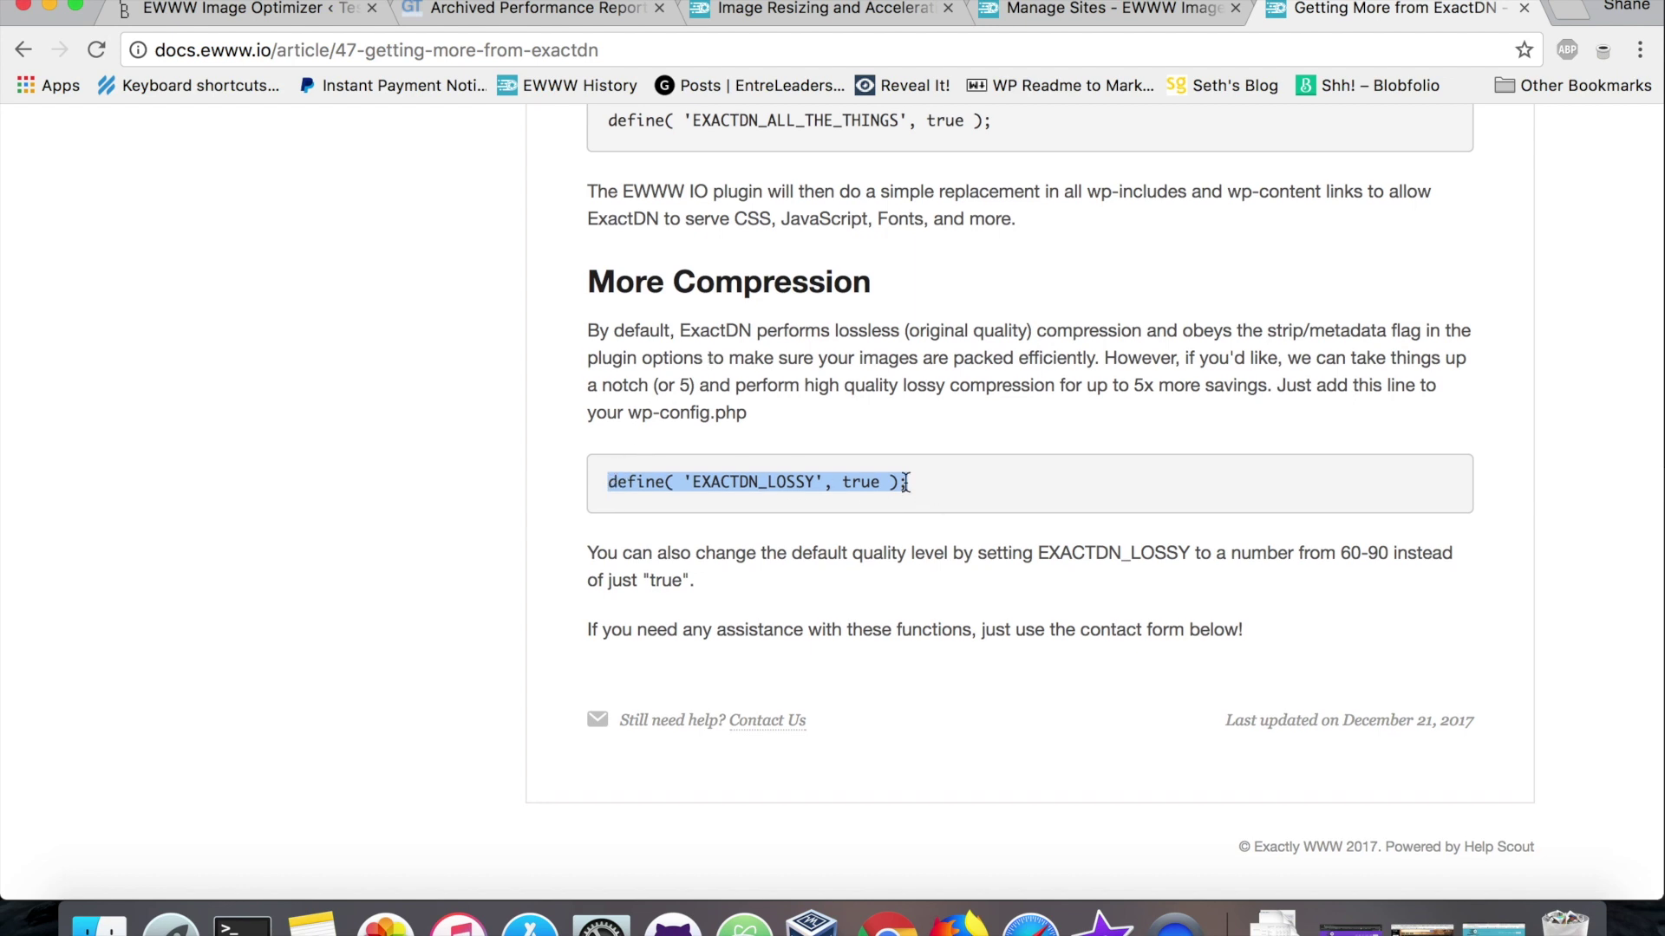
scroll(906, 482, "up", 5)
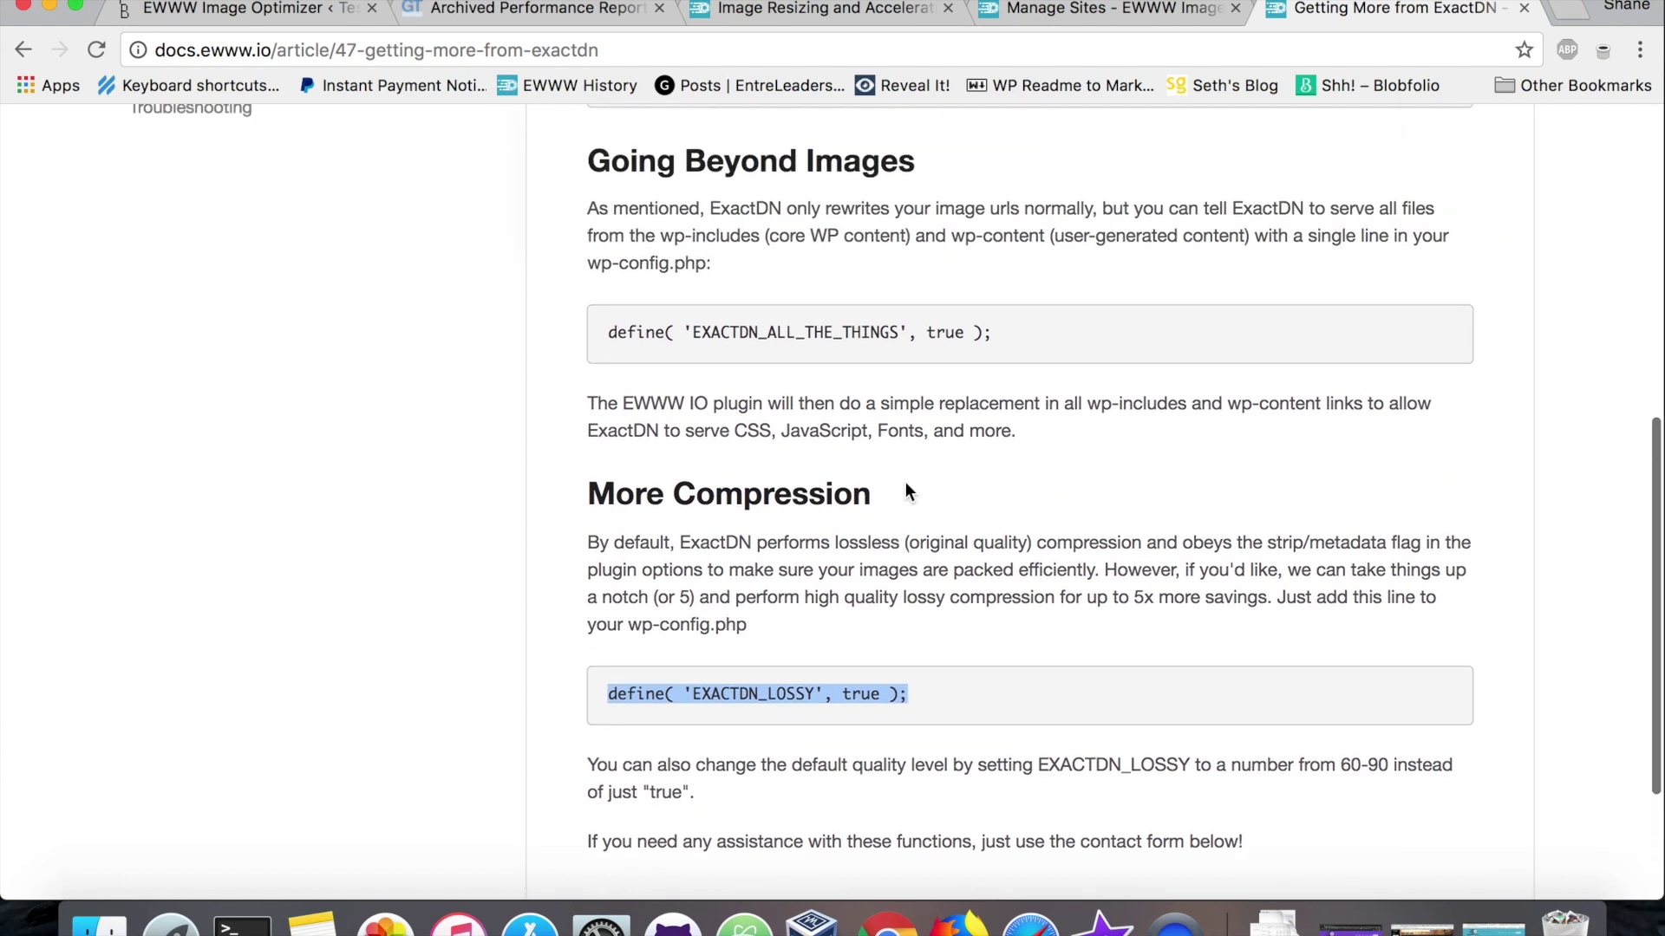
scroll(905, 491, "up", 1)
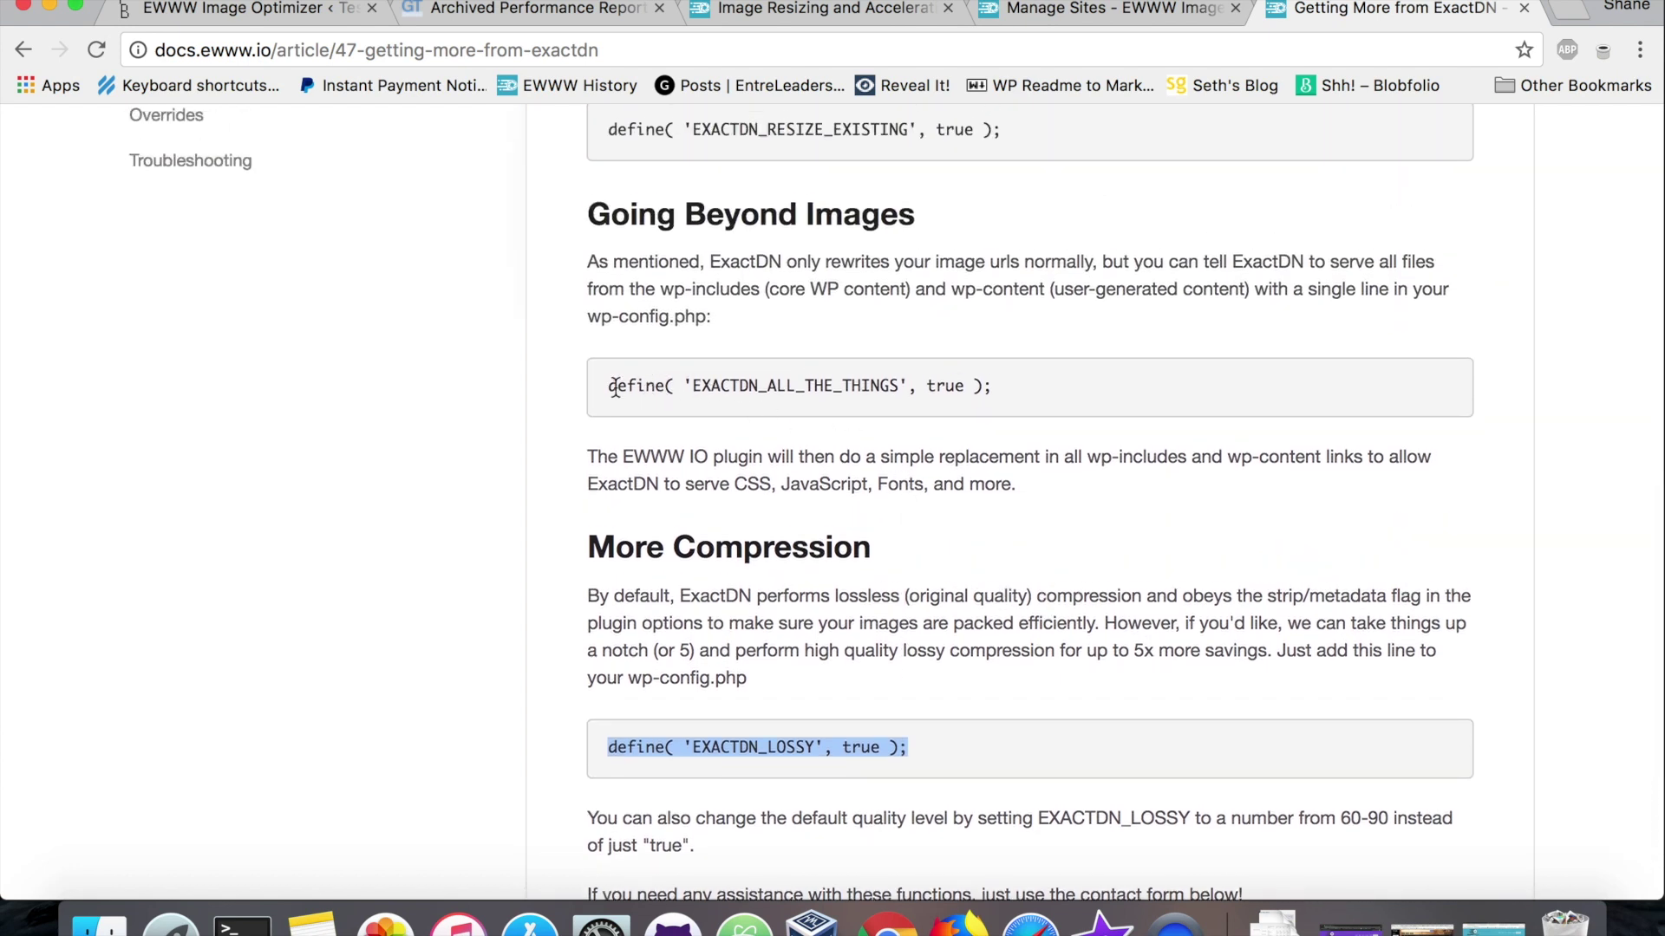
left_click(613, 356)
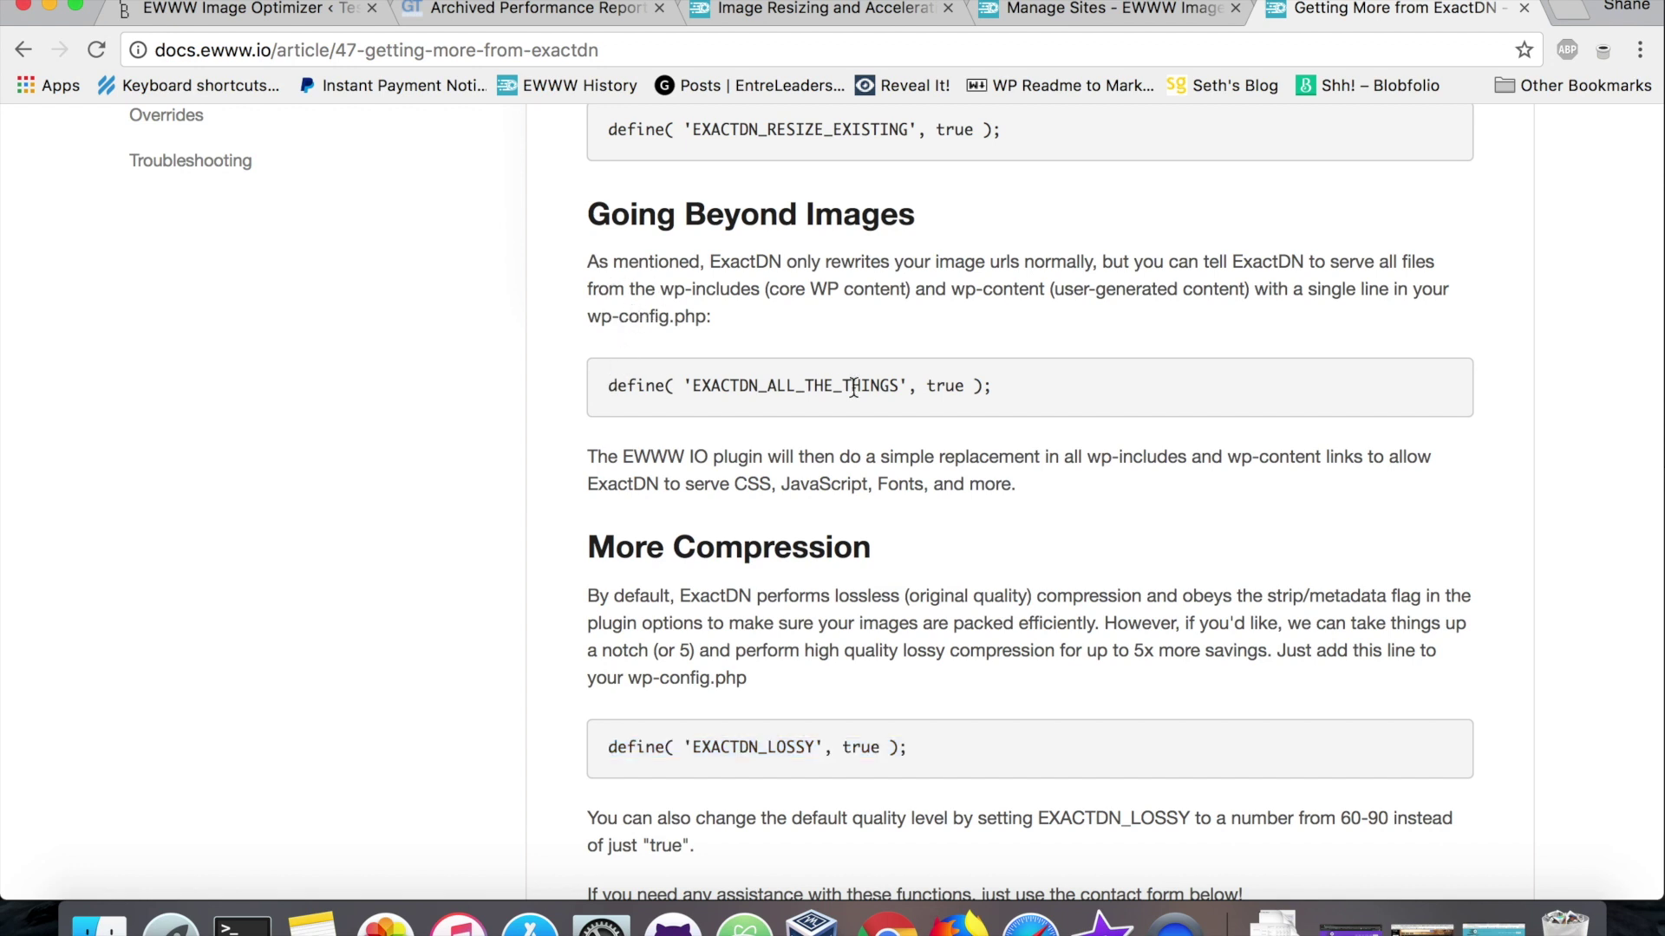
left_click_drag(606, 387, 1001, 385)
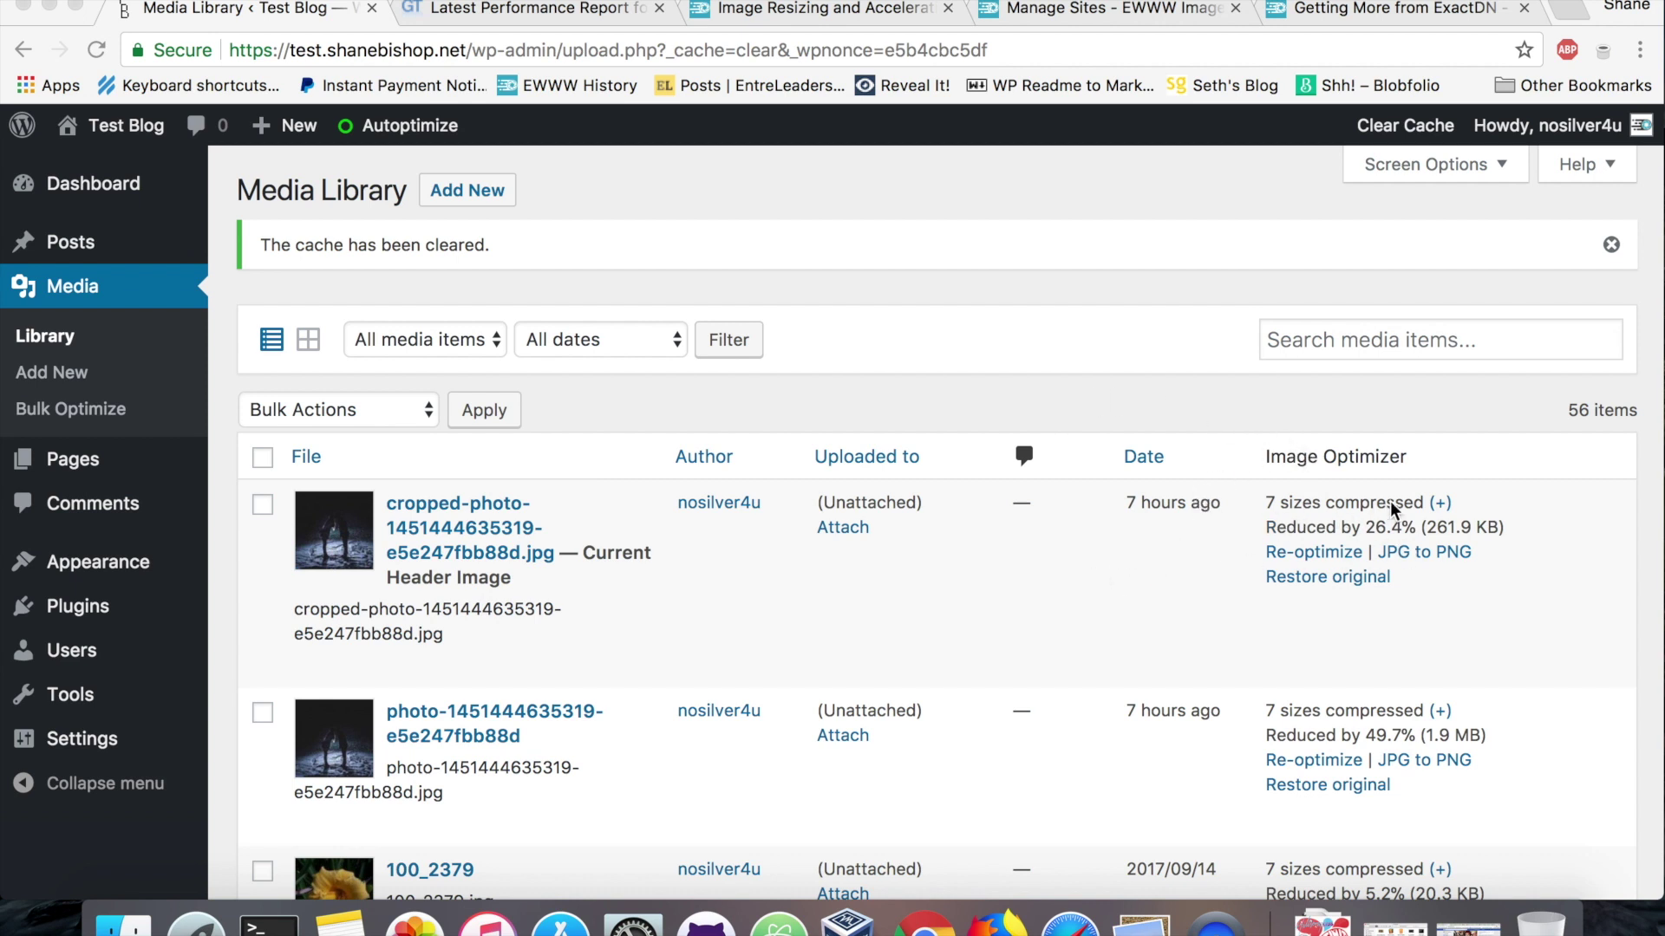
Step: Review the per-size compression savings for the second photo in the Media Library
scroll(1333, 533, "down", 1)
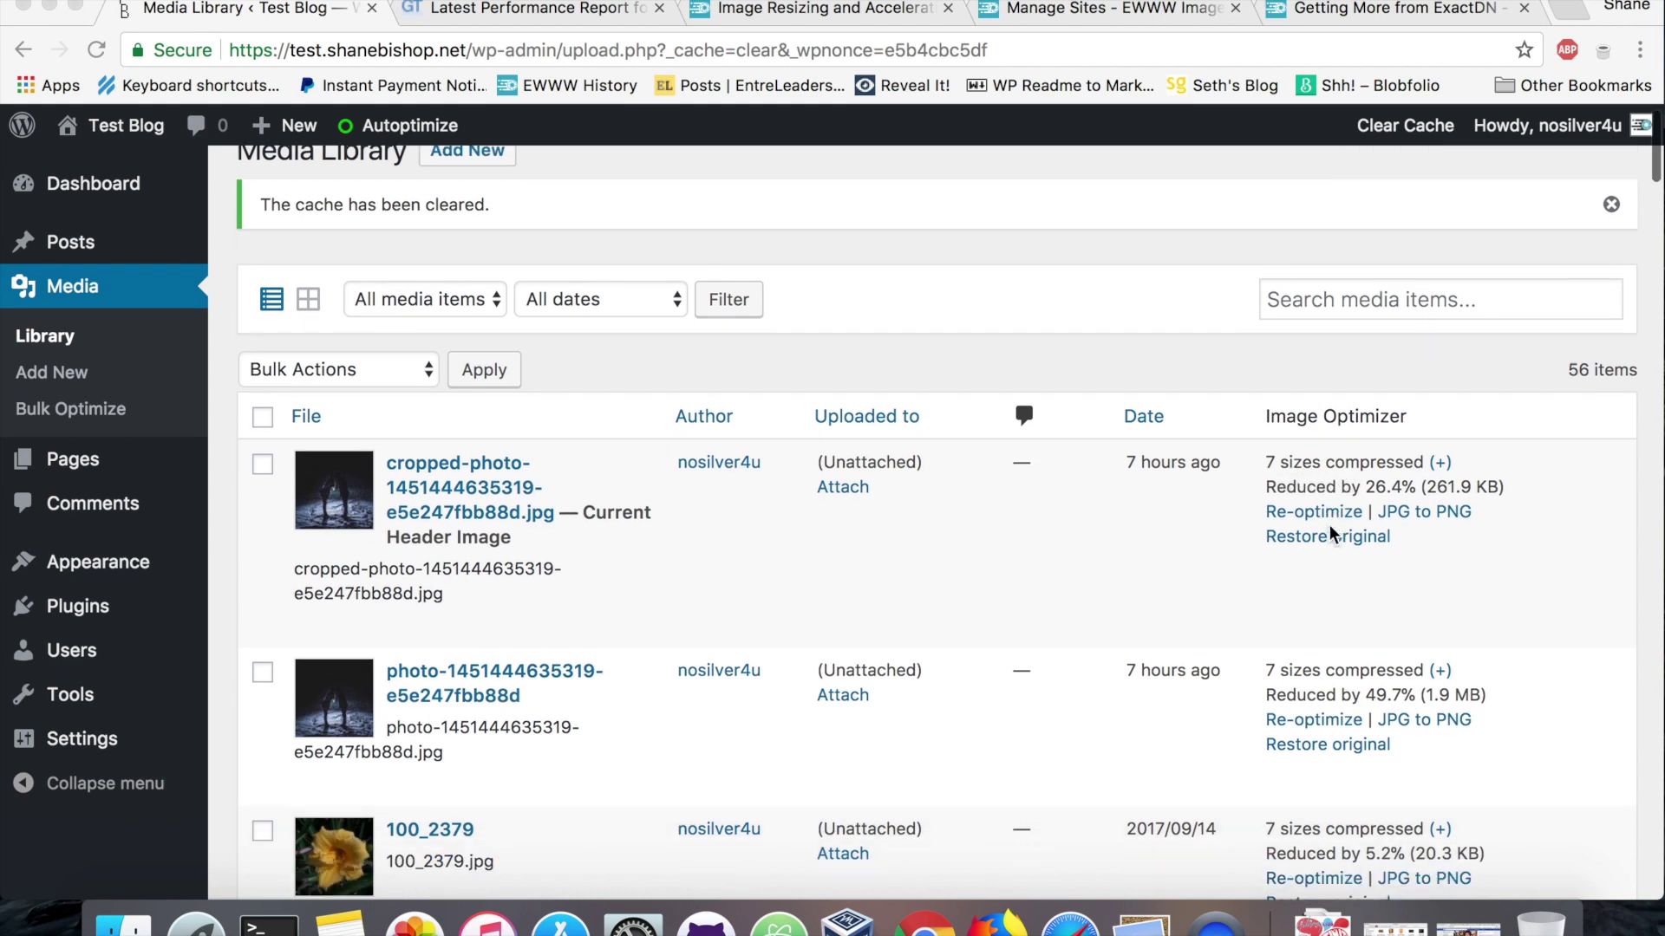
scroll(1333, 533, "down", 3)
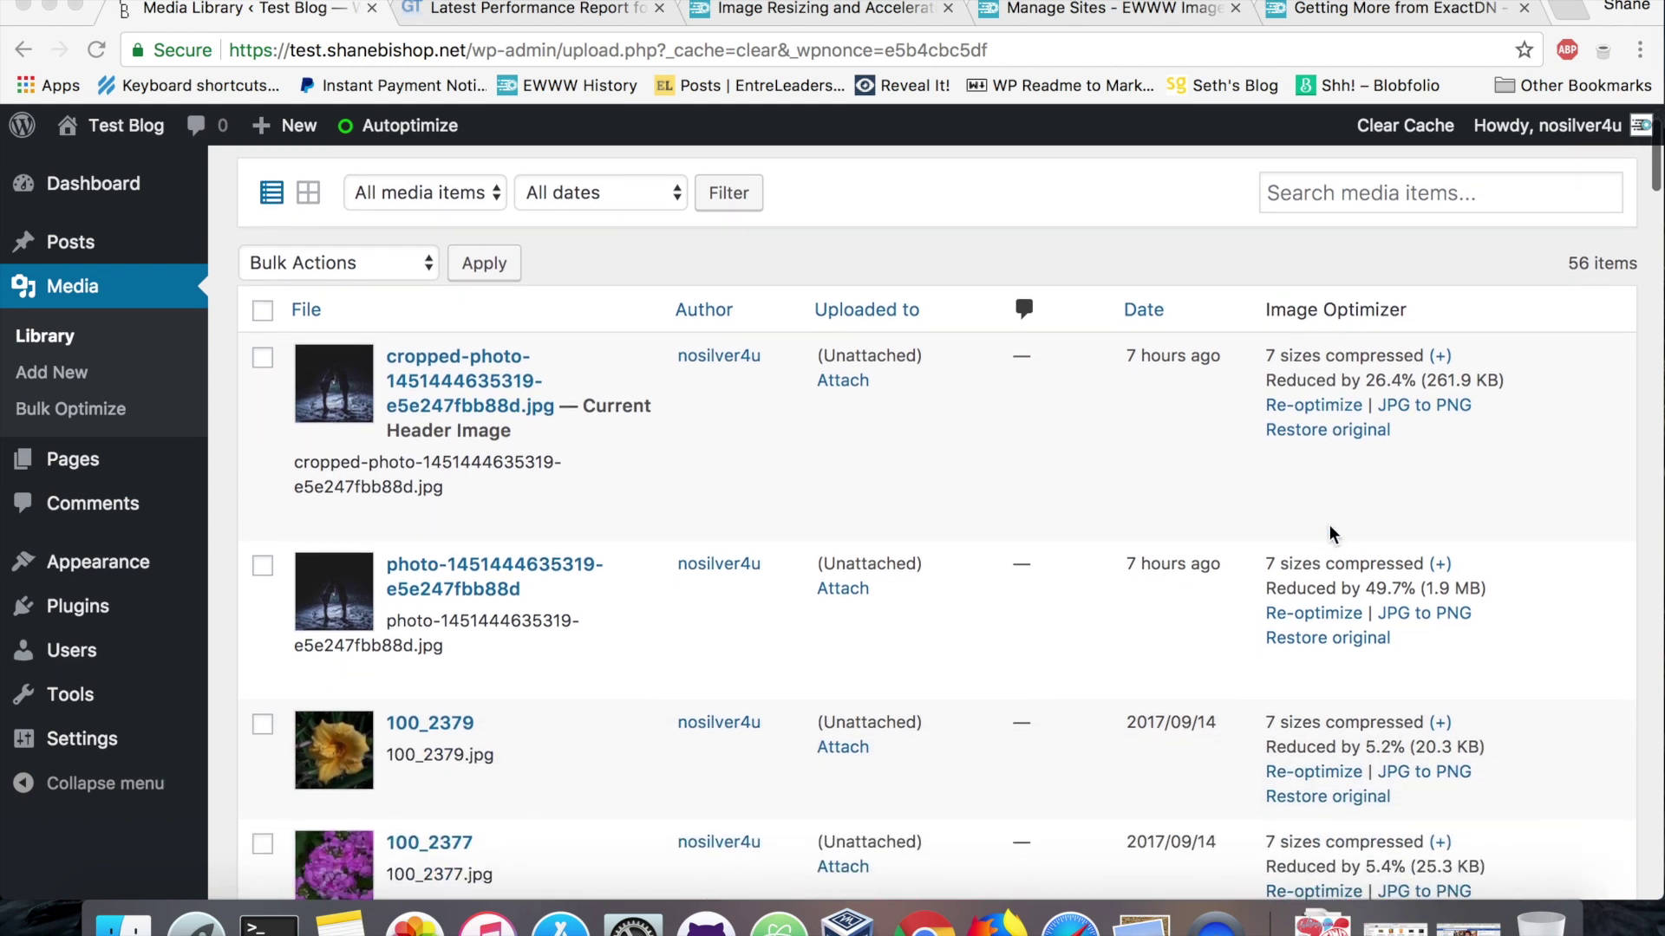
left_click(1439, 563)
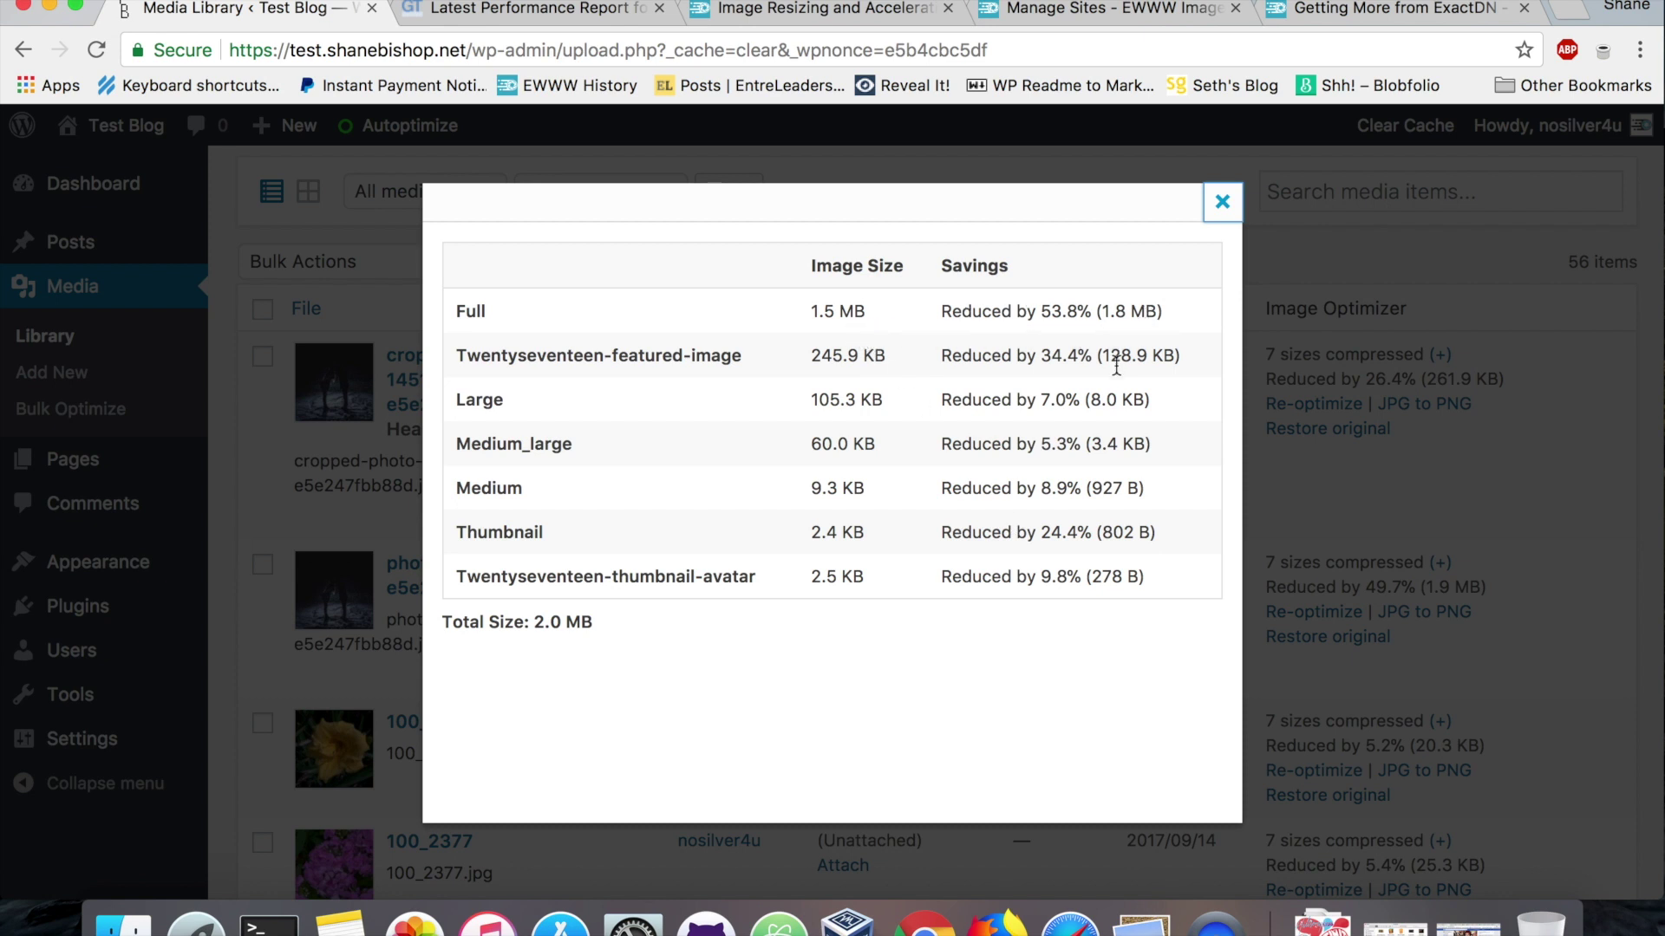
scroll(1184, 257, "down", 8)
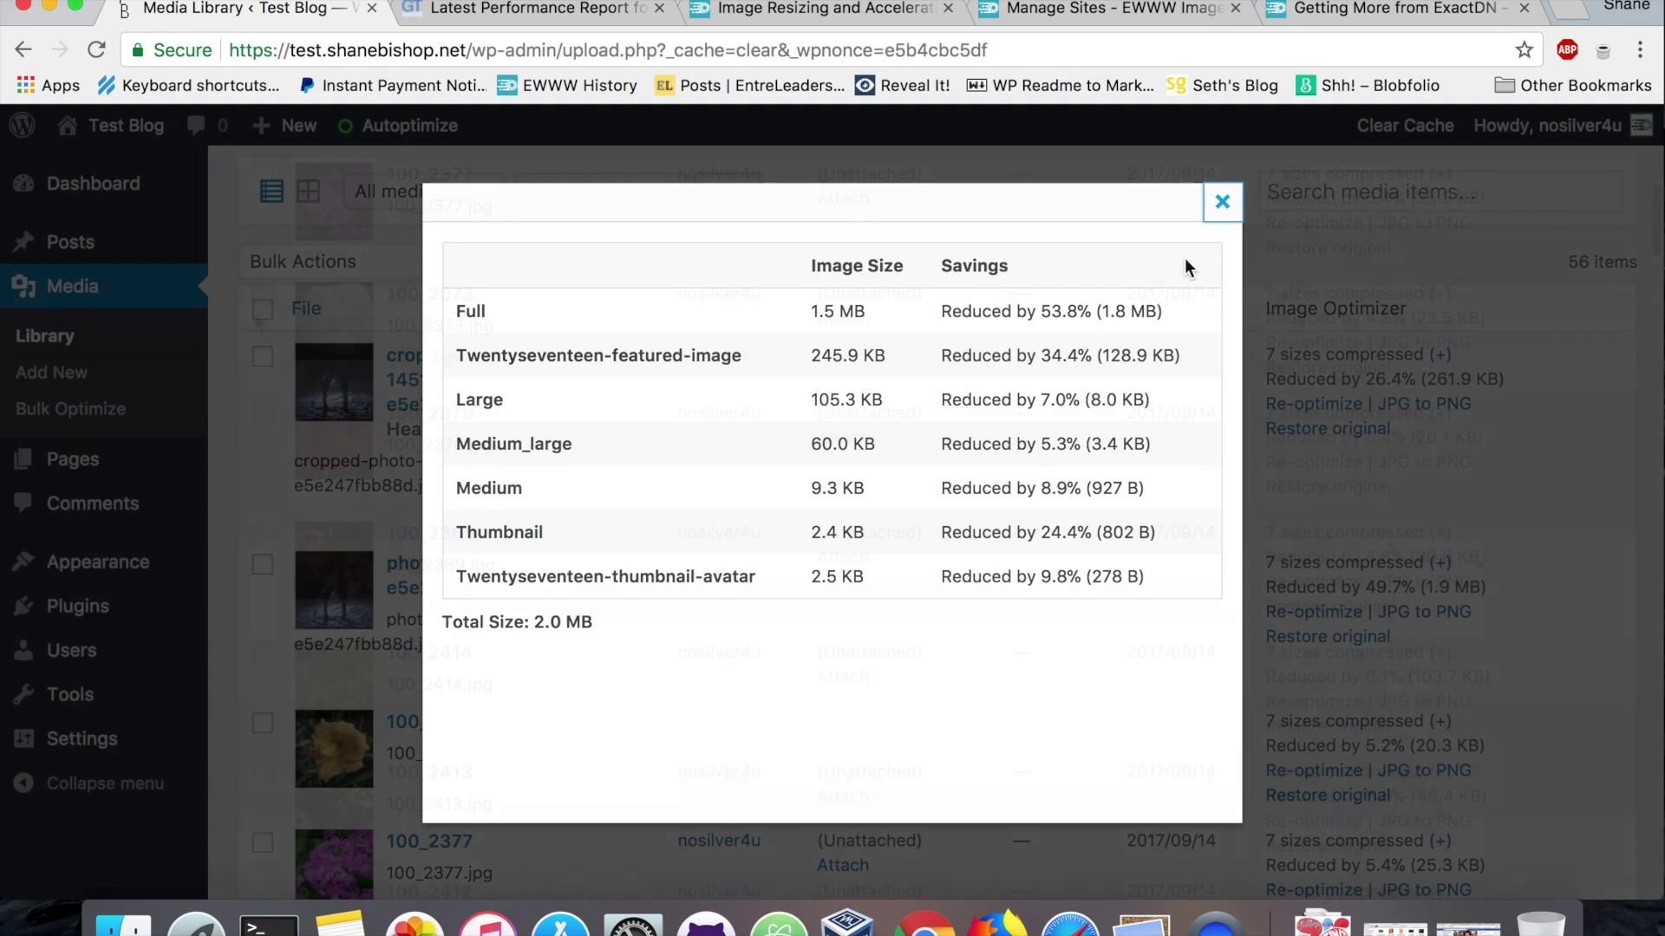
left_click(1221, 201)
Step: Highlight the cache-cleared notice, then return to the GTmetrix report
scroll(1308, 283, "up", 10)
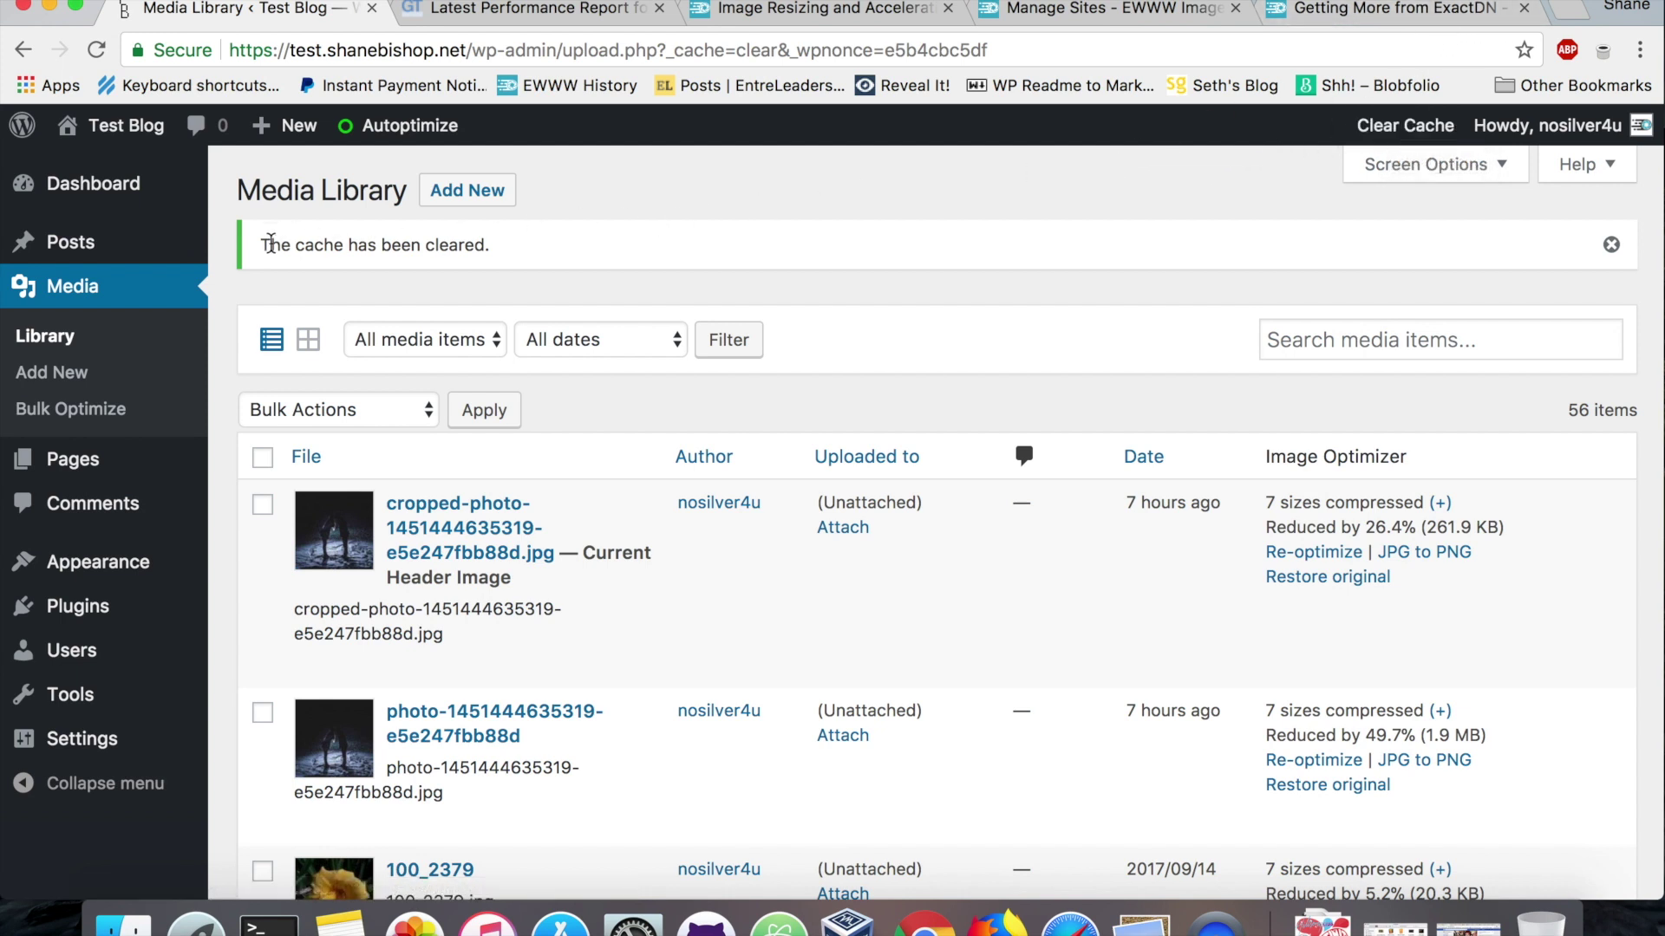
left_click_drag(261, 246, 934, 201)
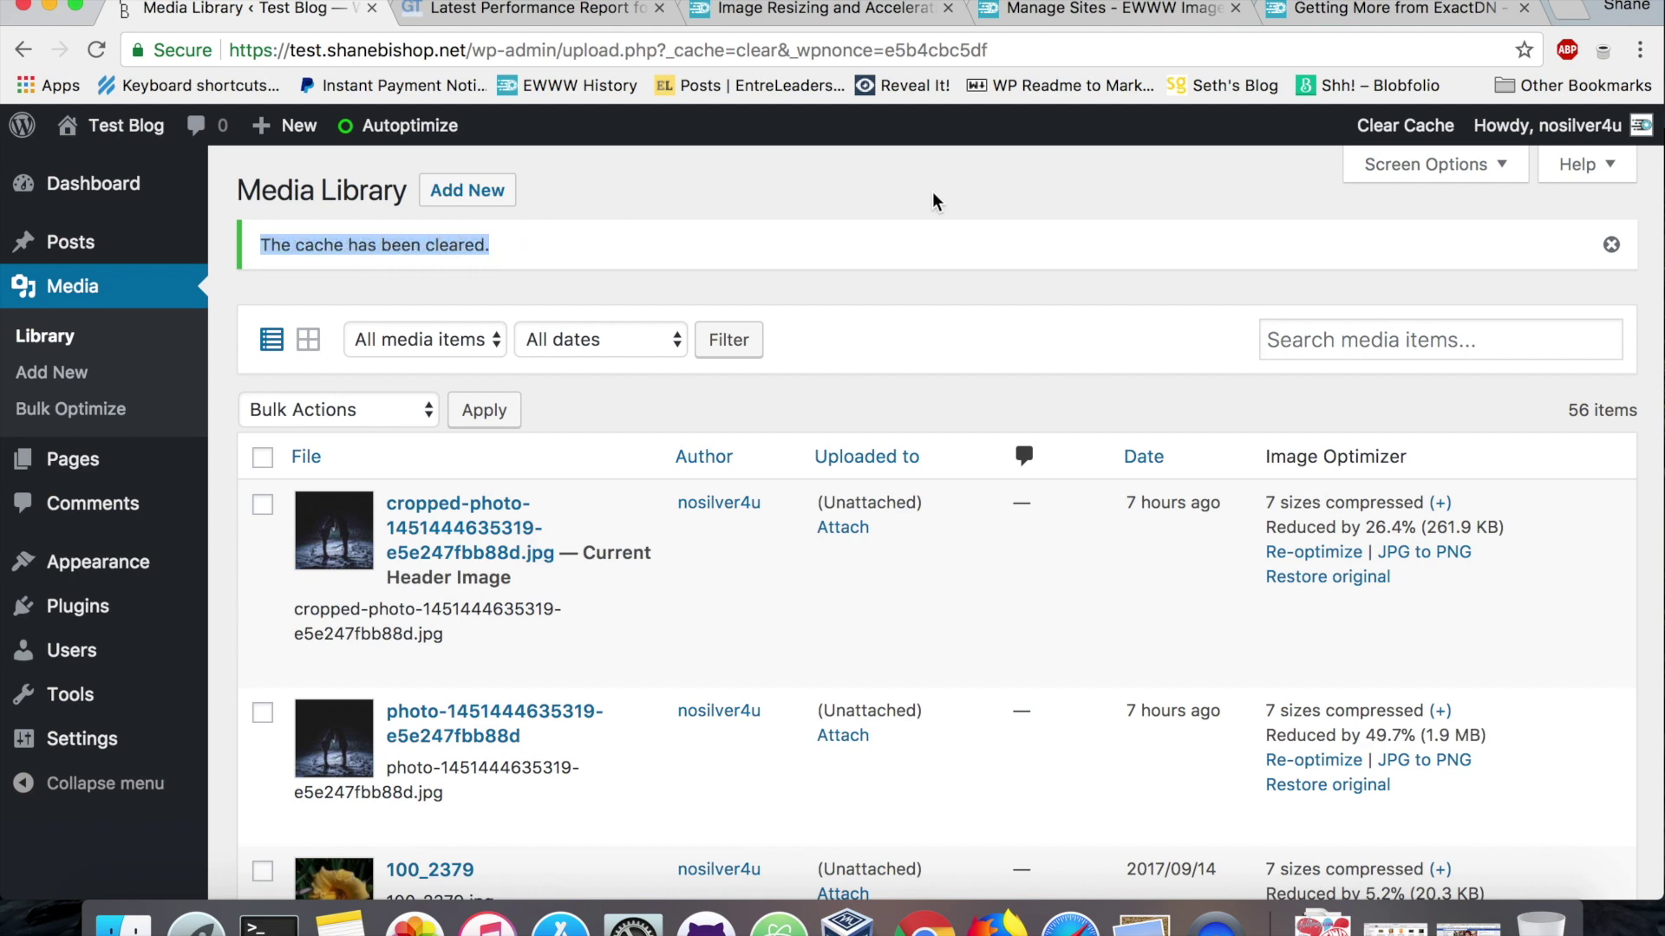
left_click(581, 14)
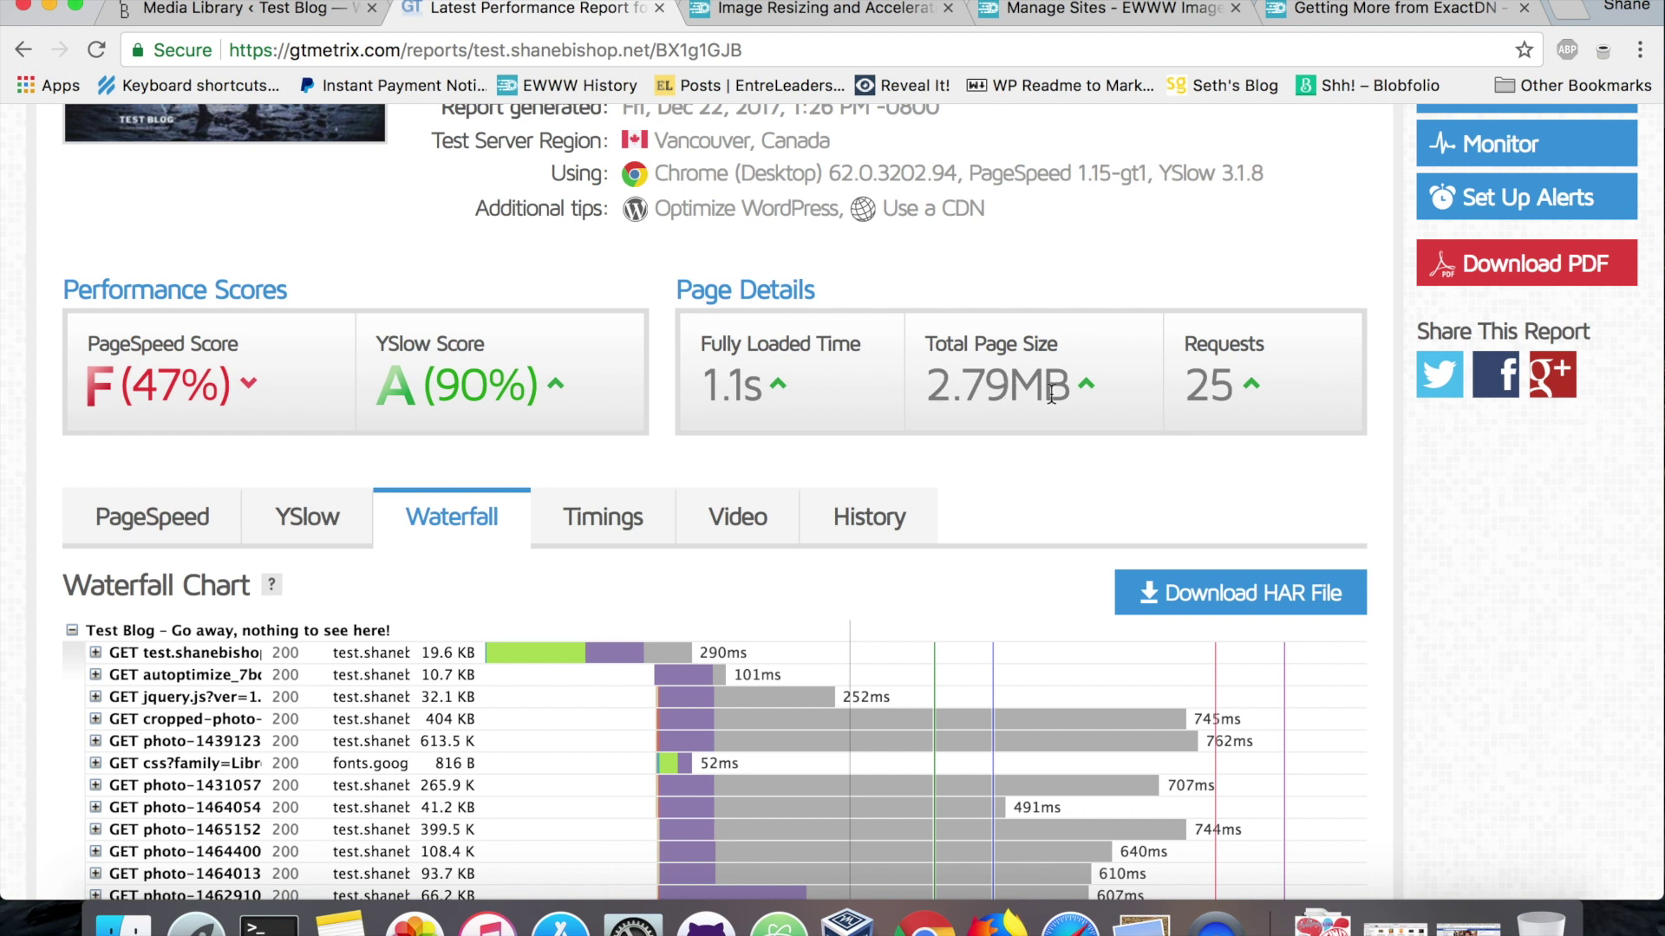
Step: Reload the GTmetrix report page for the test blog from the top
scroll(1004, 396, "up", 5)
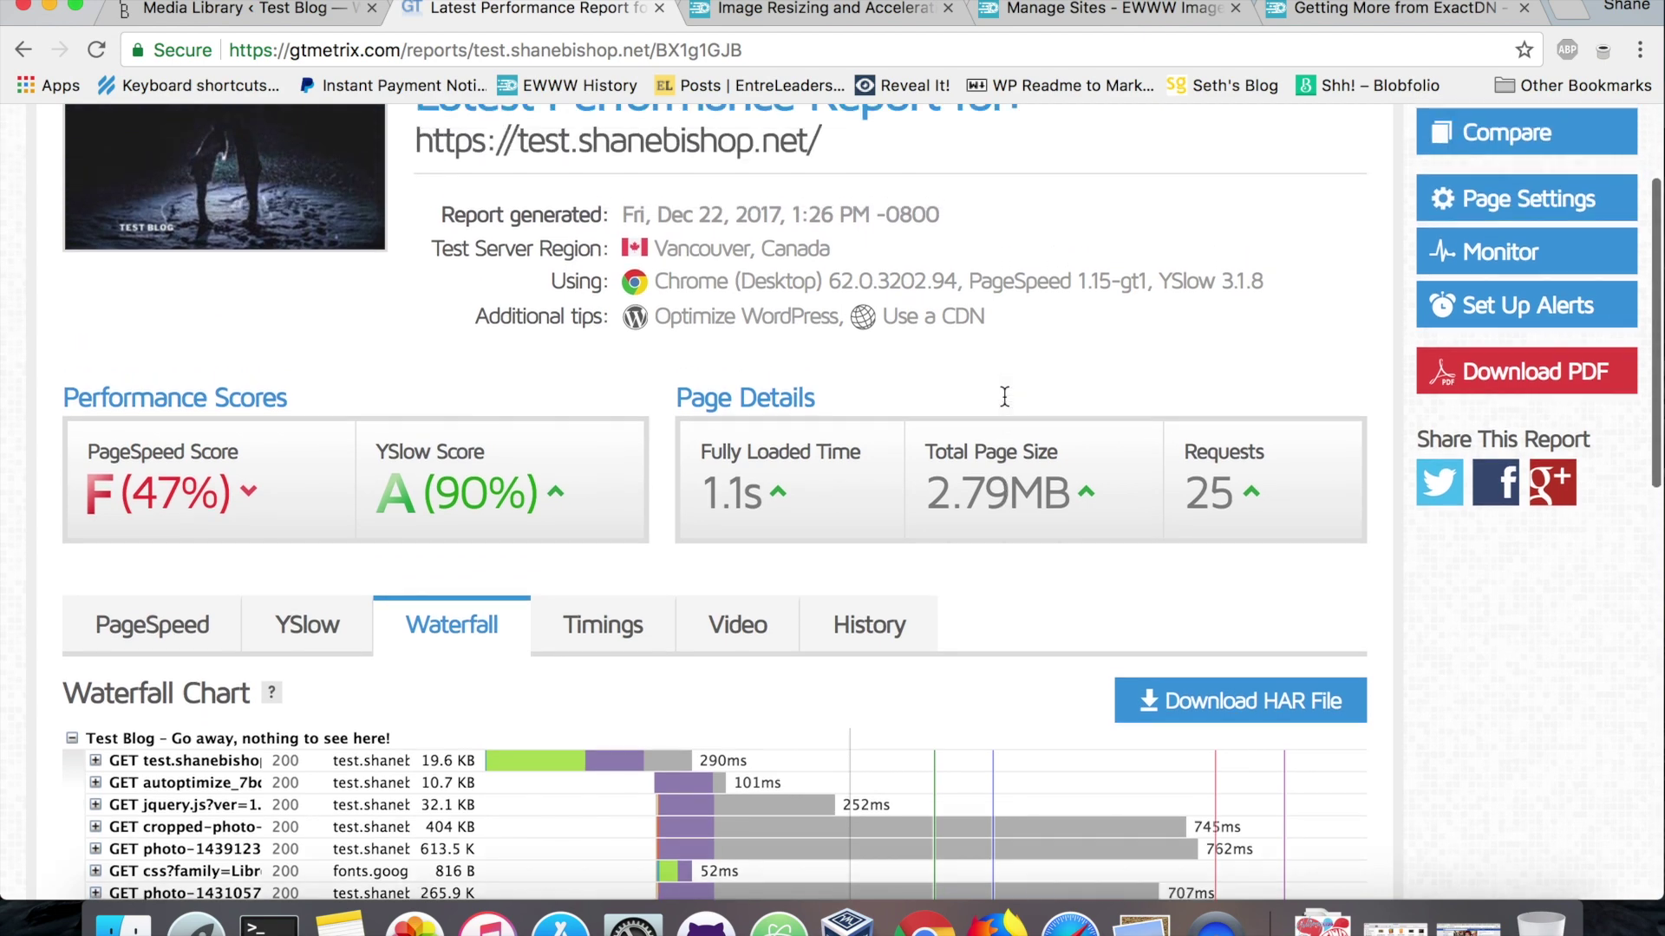
scroll(1065, 359, "up", 2)
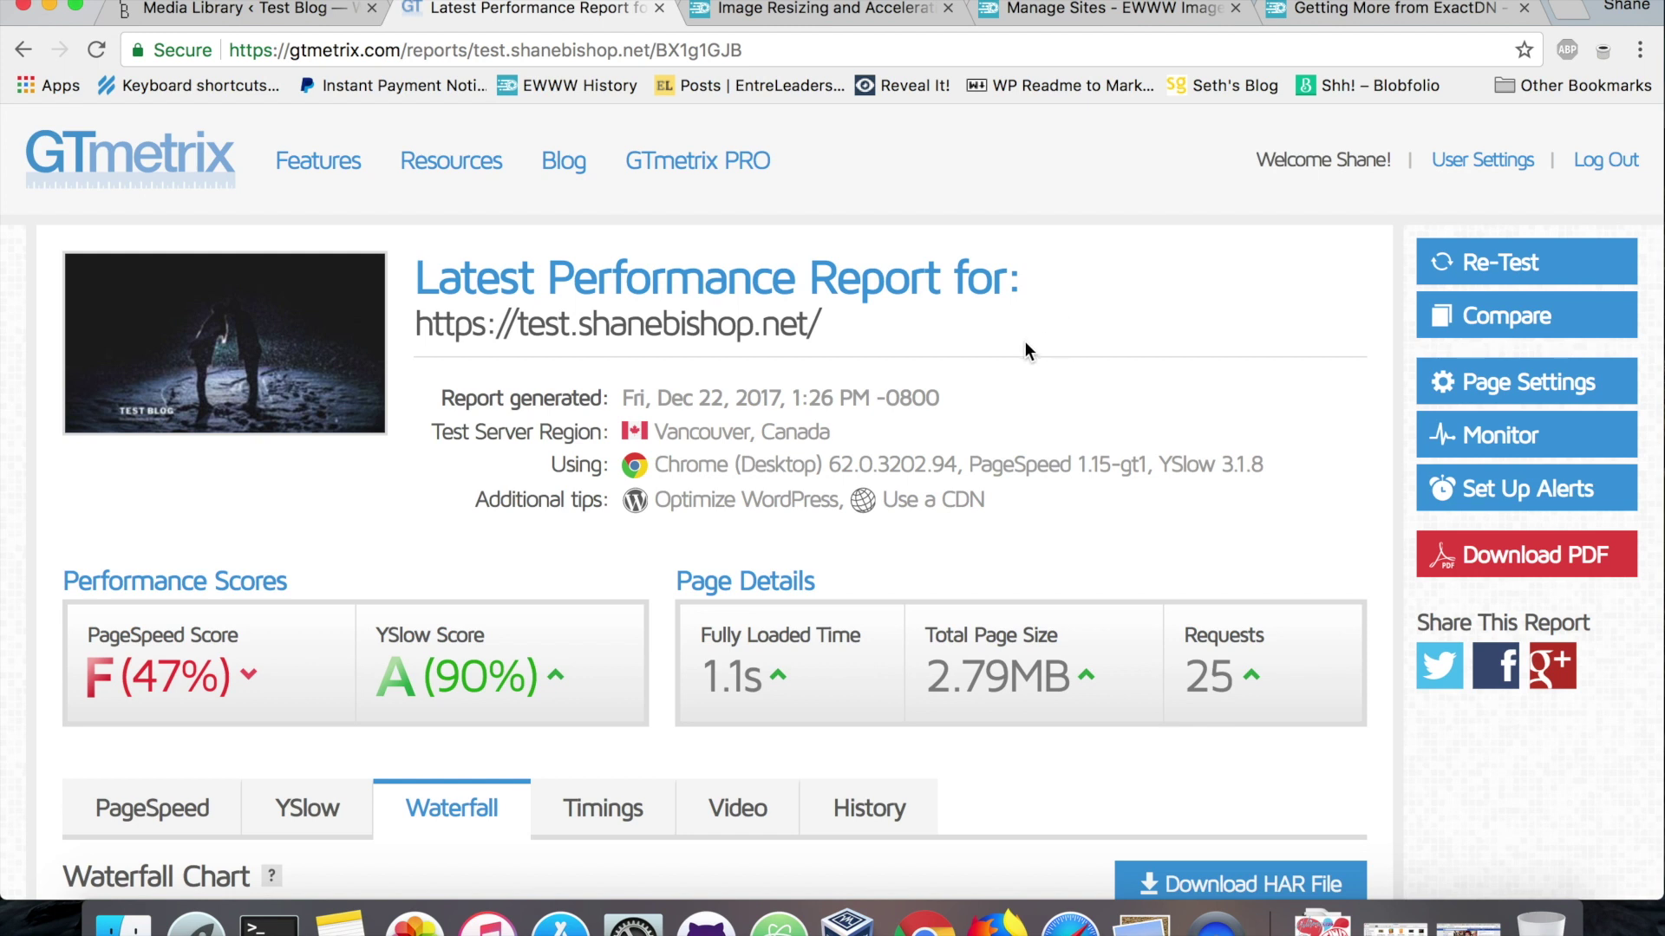
left_click(754, 50)
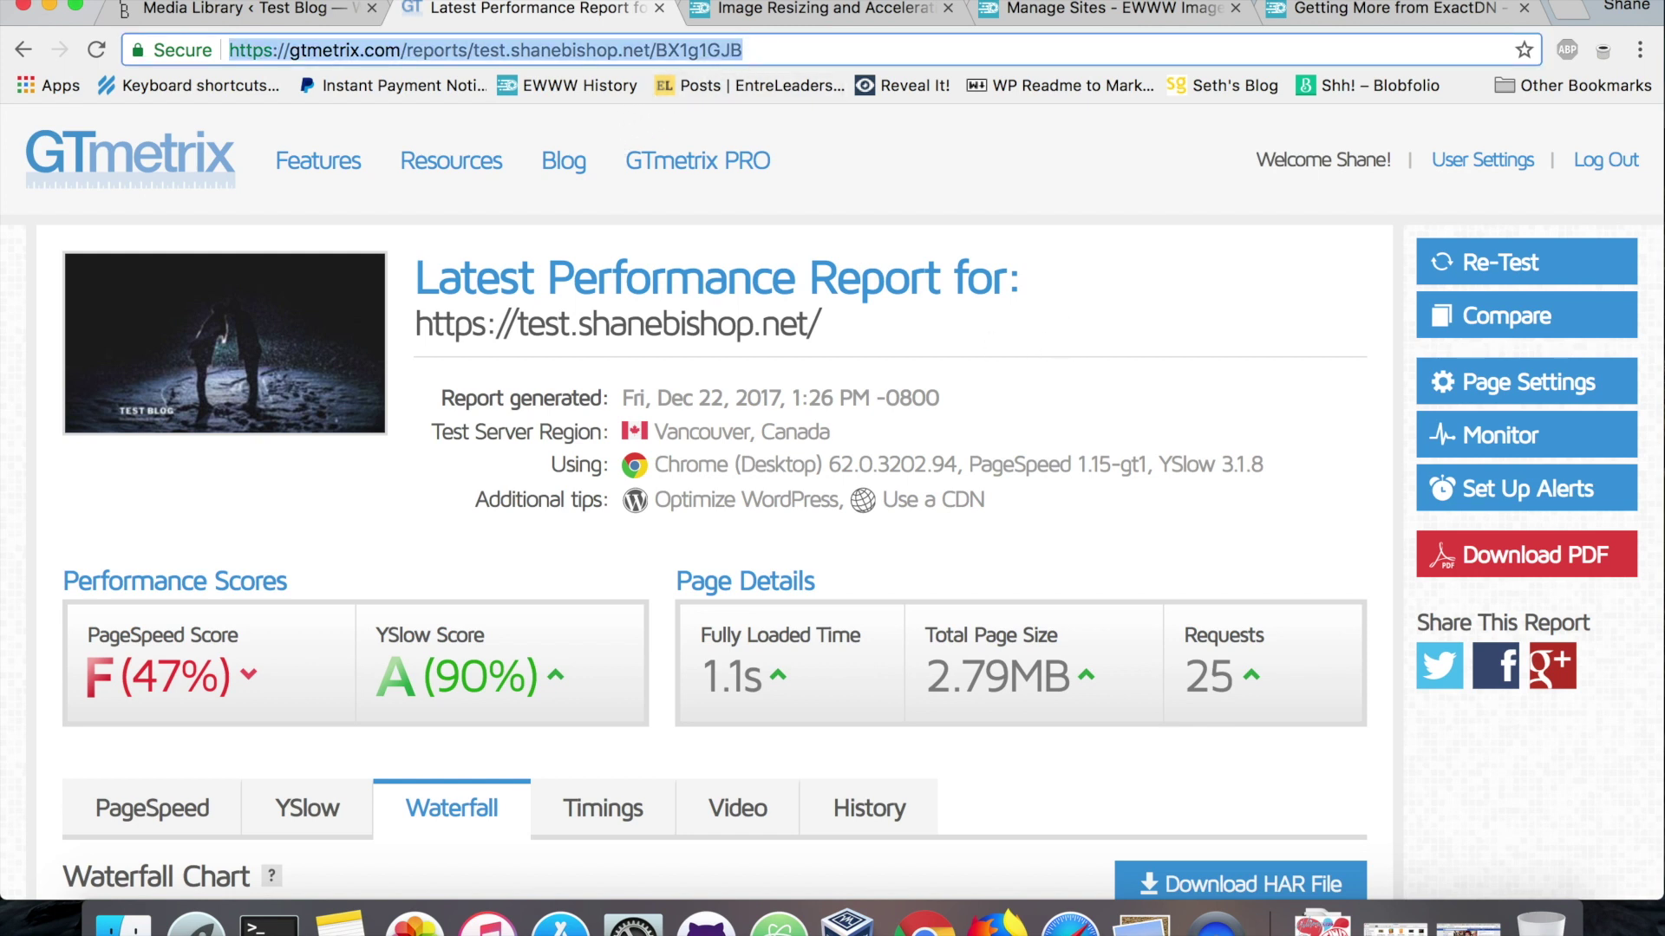
key("Return")
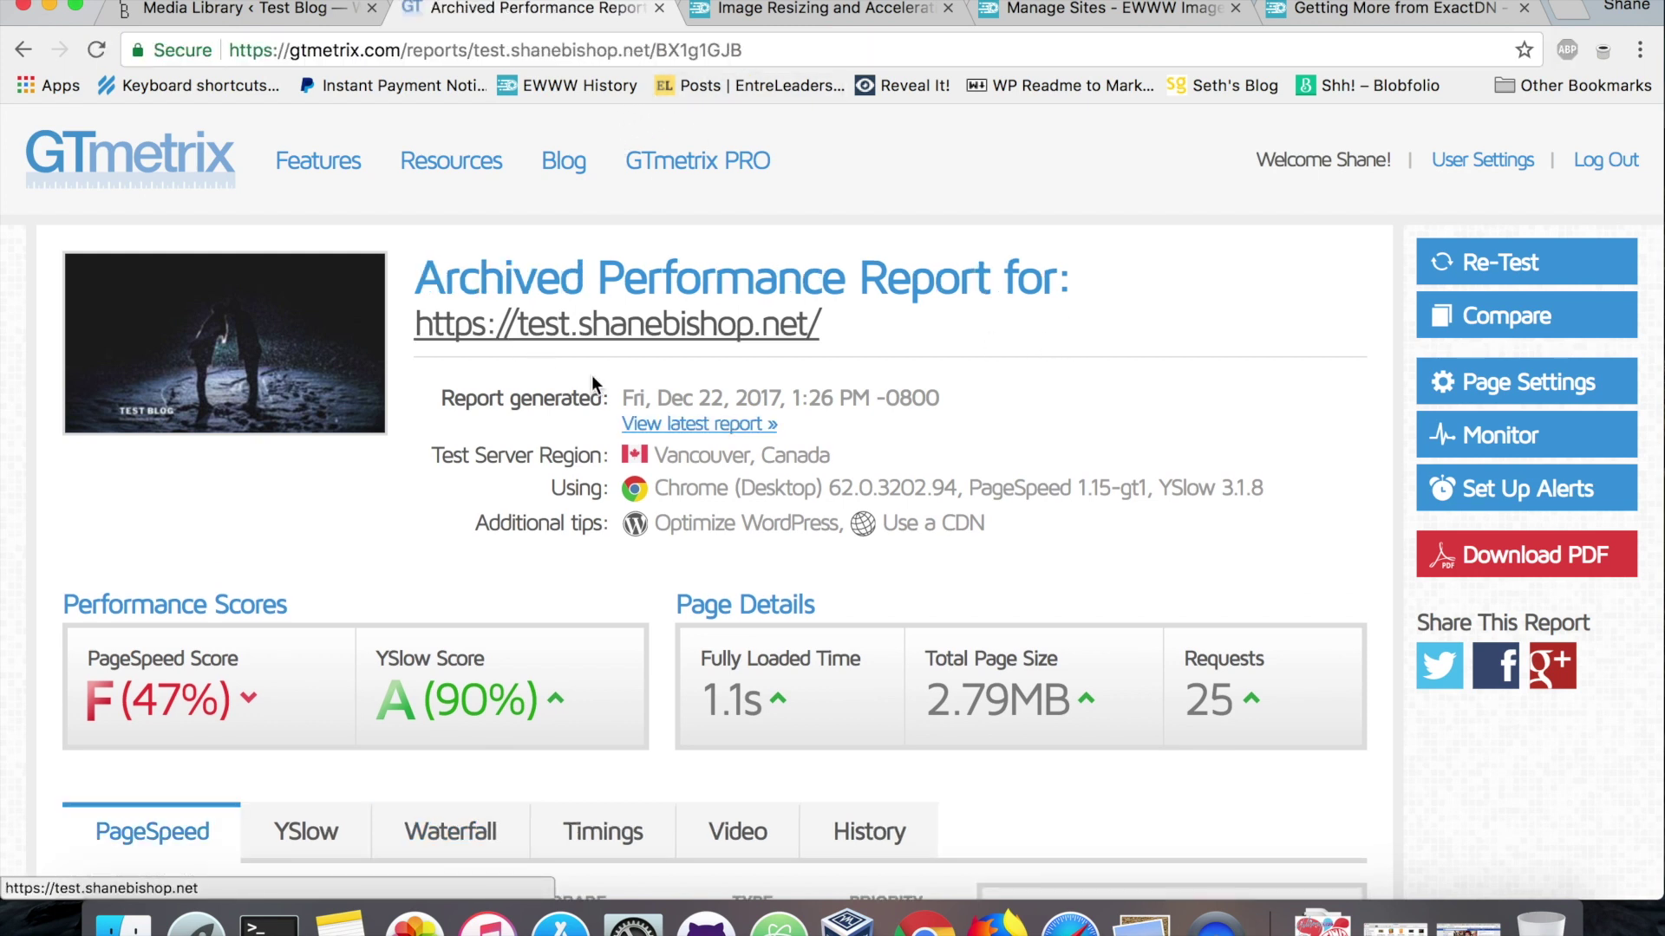
left_click(665, 427)
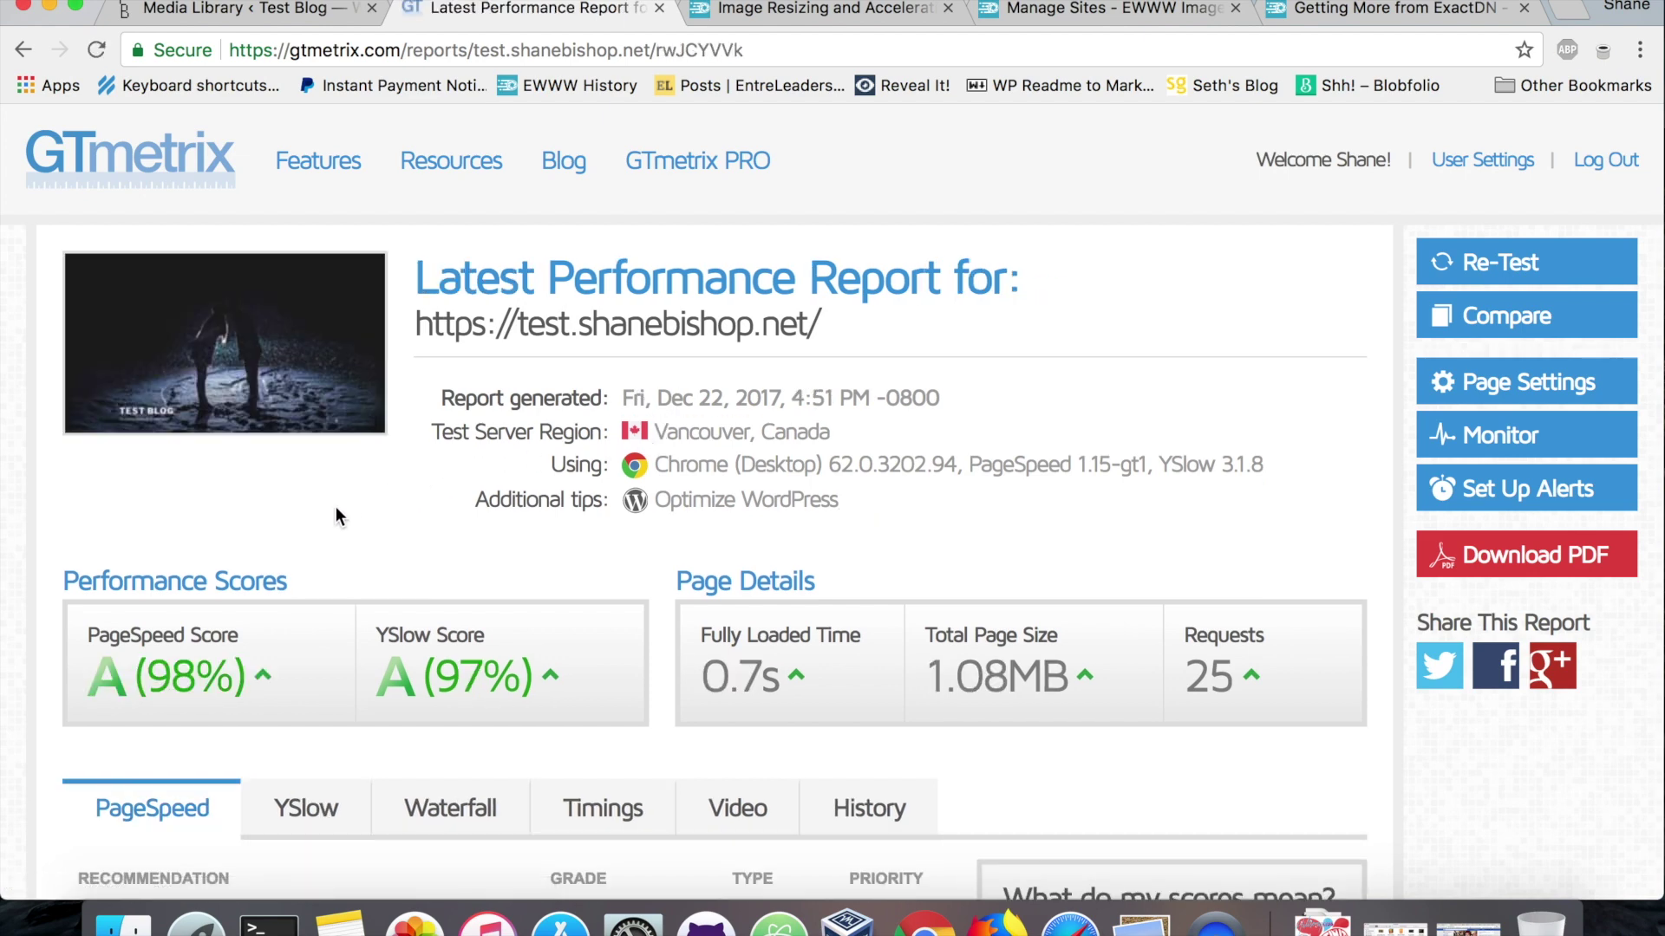
scroll(335, 507, "down", 5)
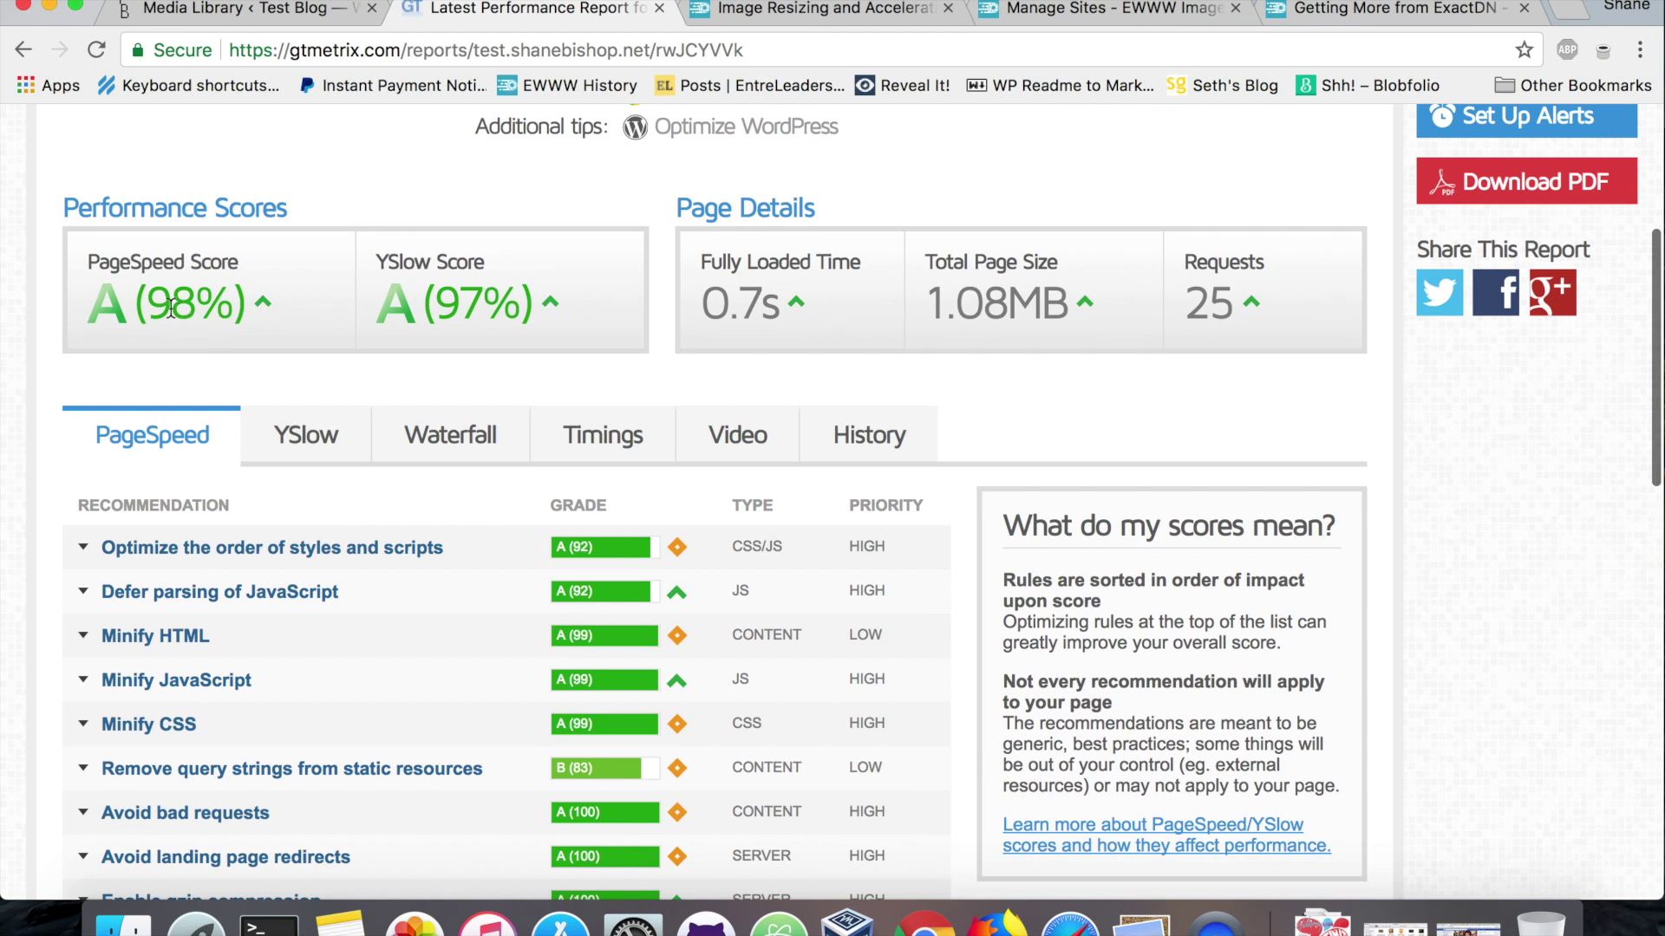
left_click_drag(147, 306, 208, 317)
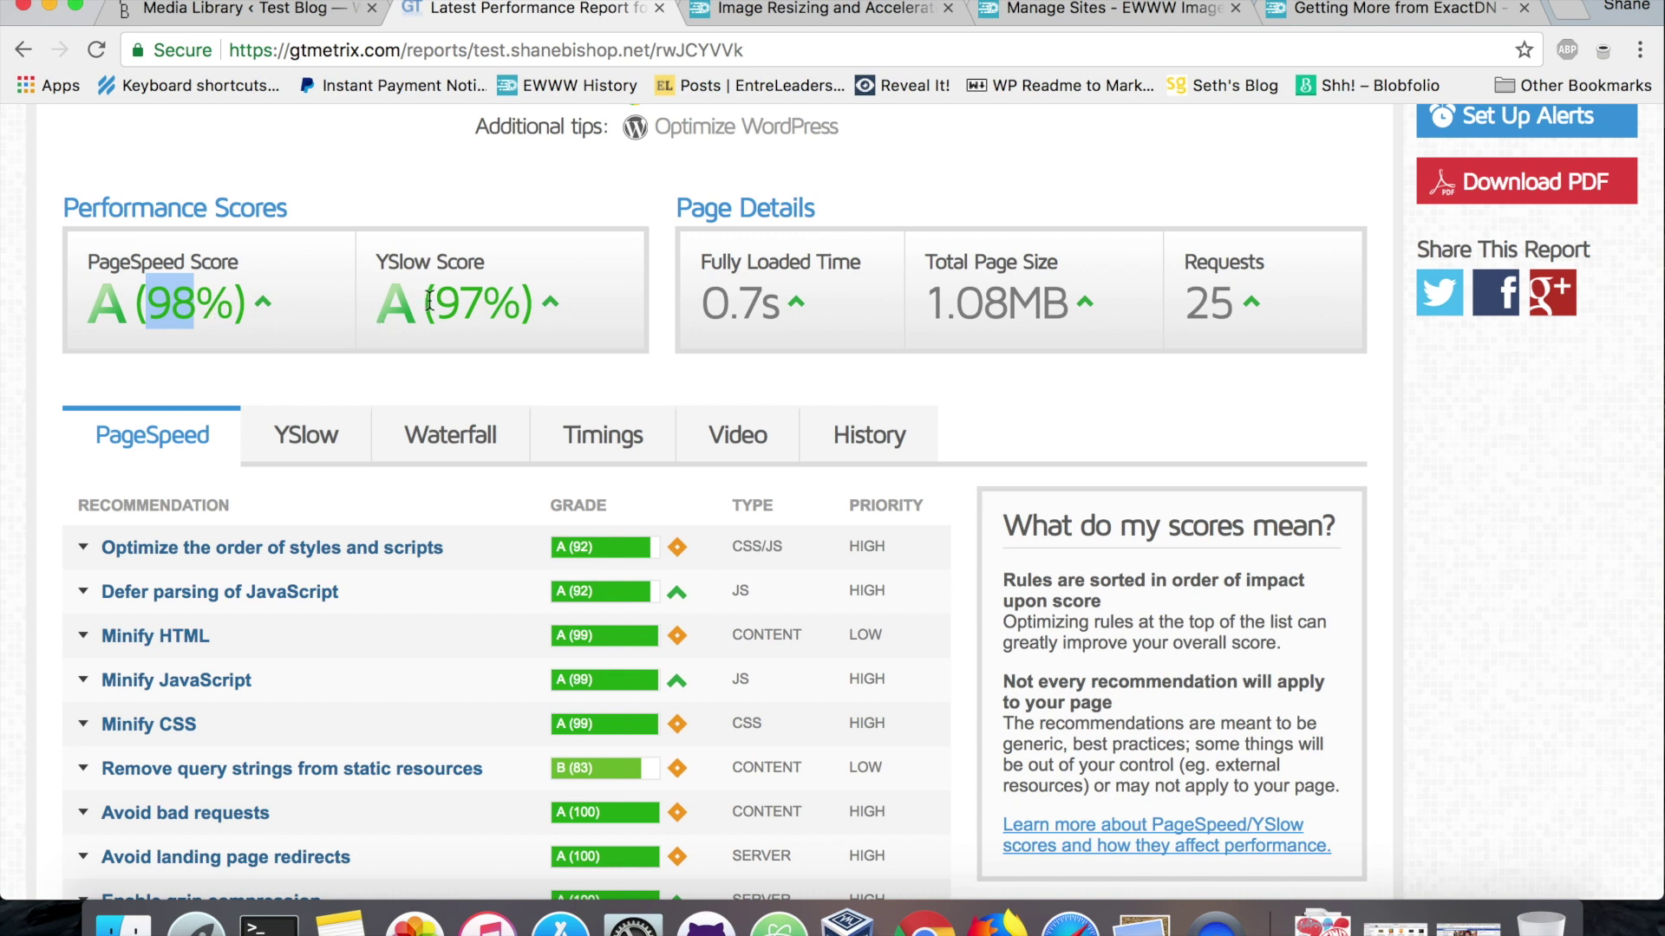
left_click_drag(435, 301, 481, 304)
left_click(617, 315)
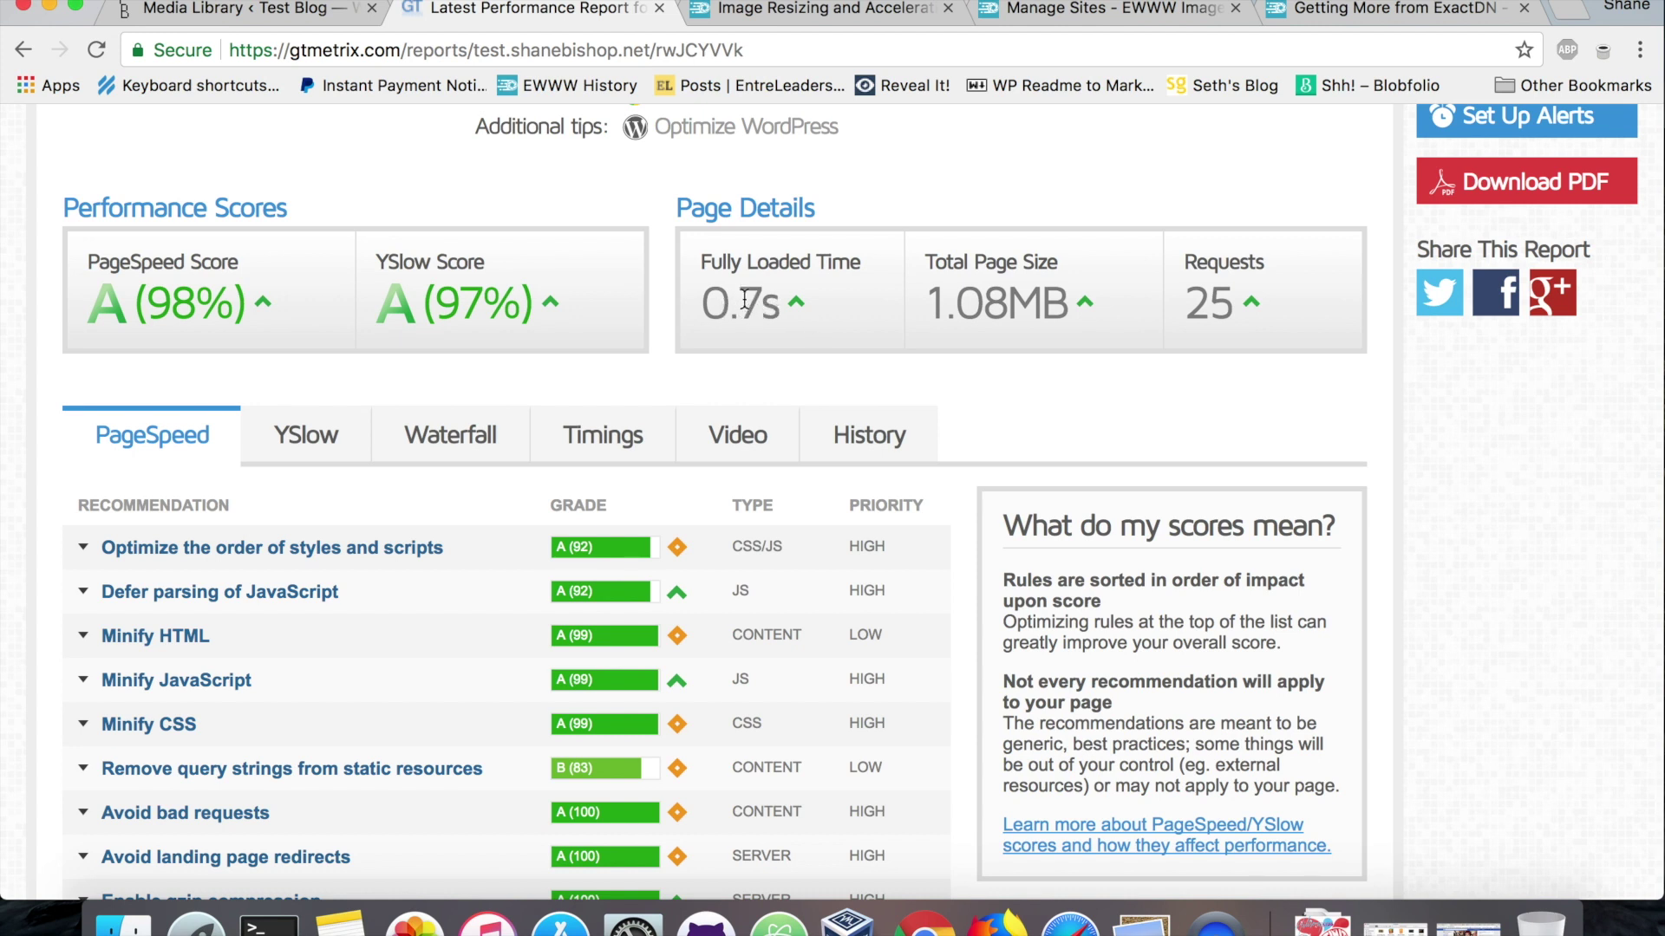
scroll(763, 286, "up", 1)
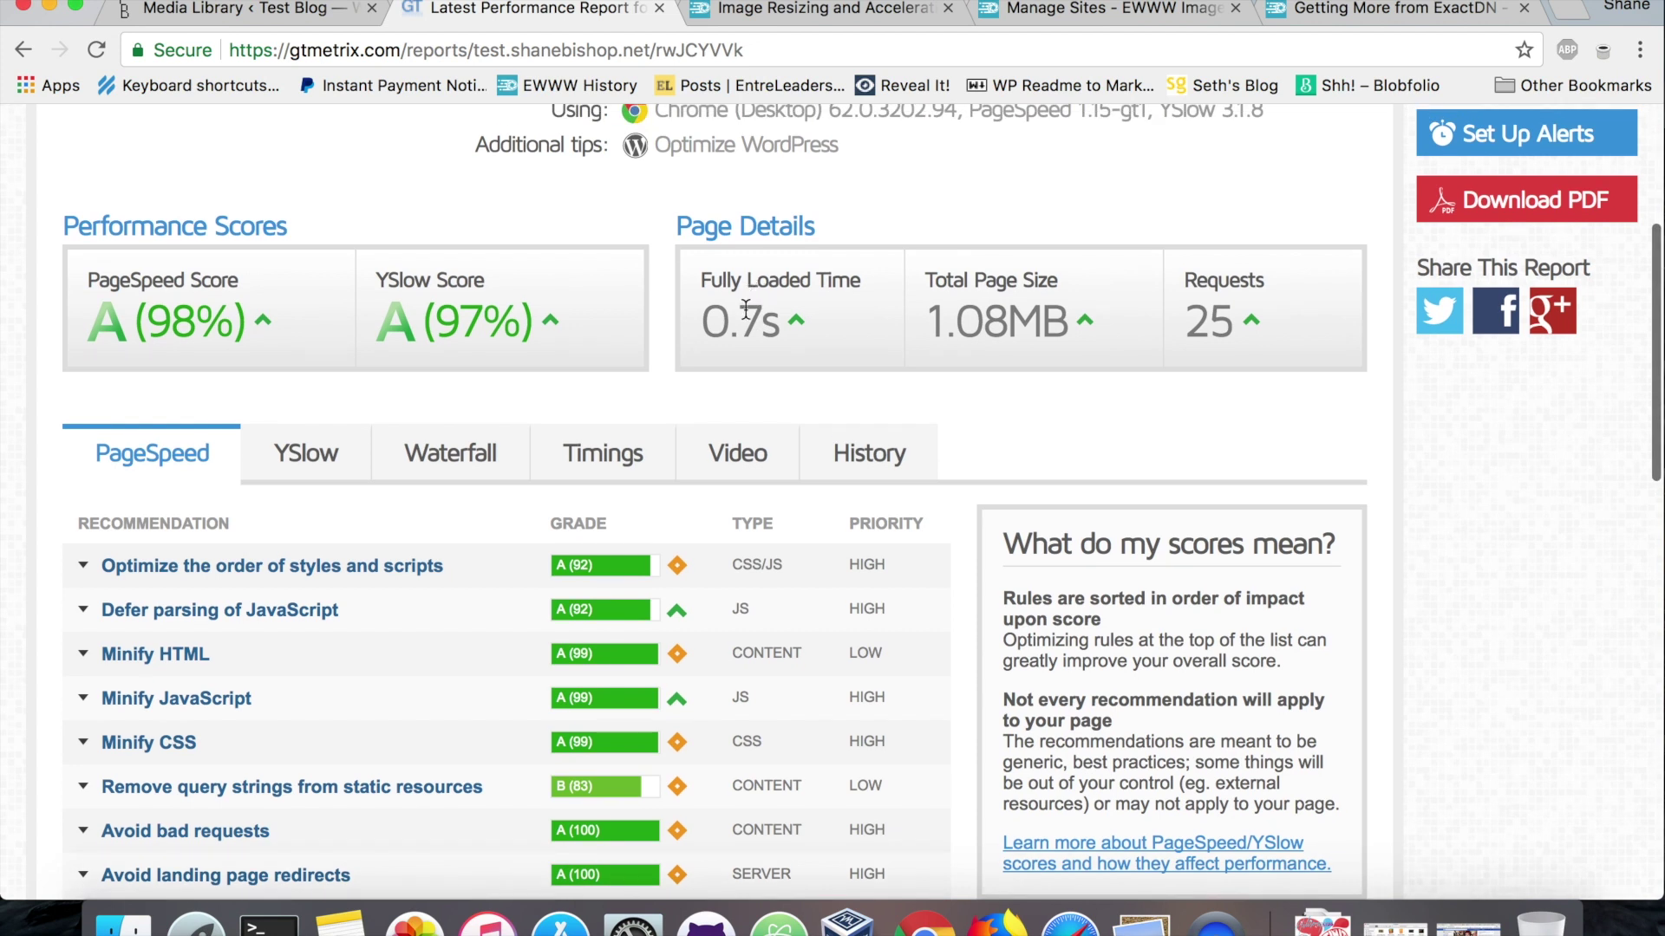
scroll(746, 309, "down", 3)
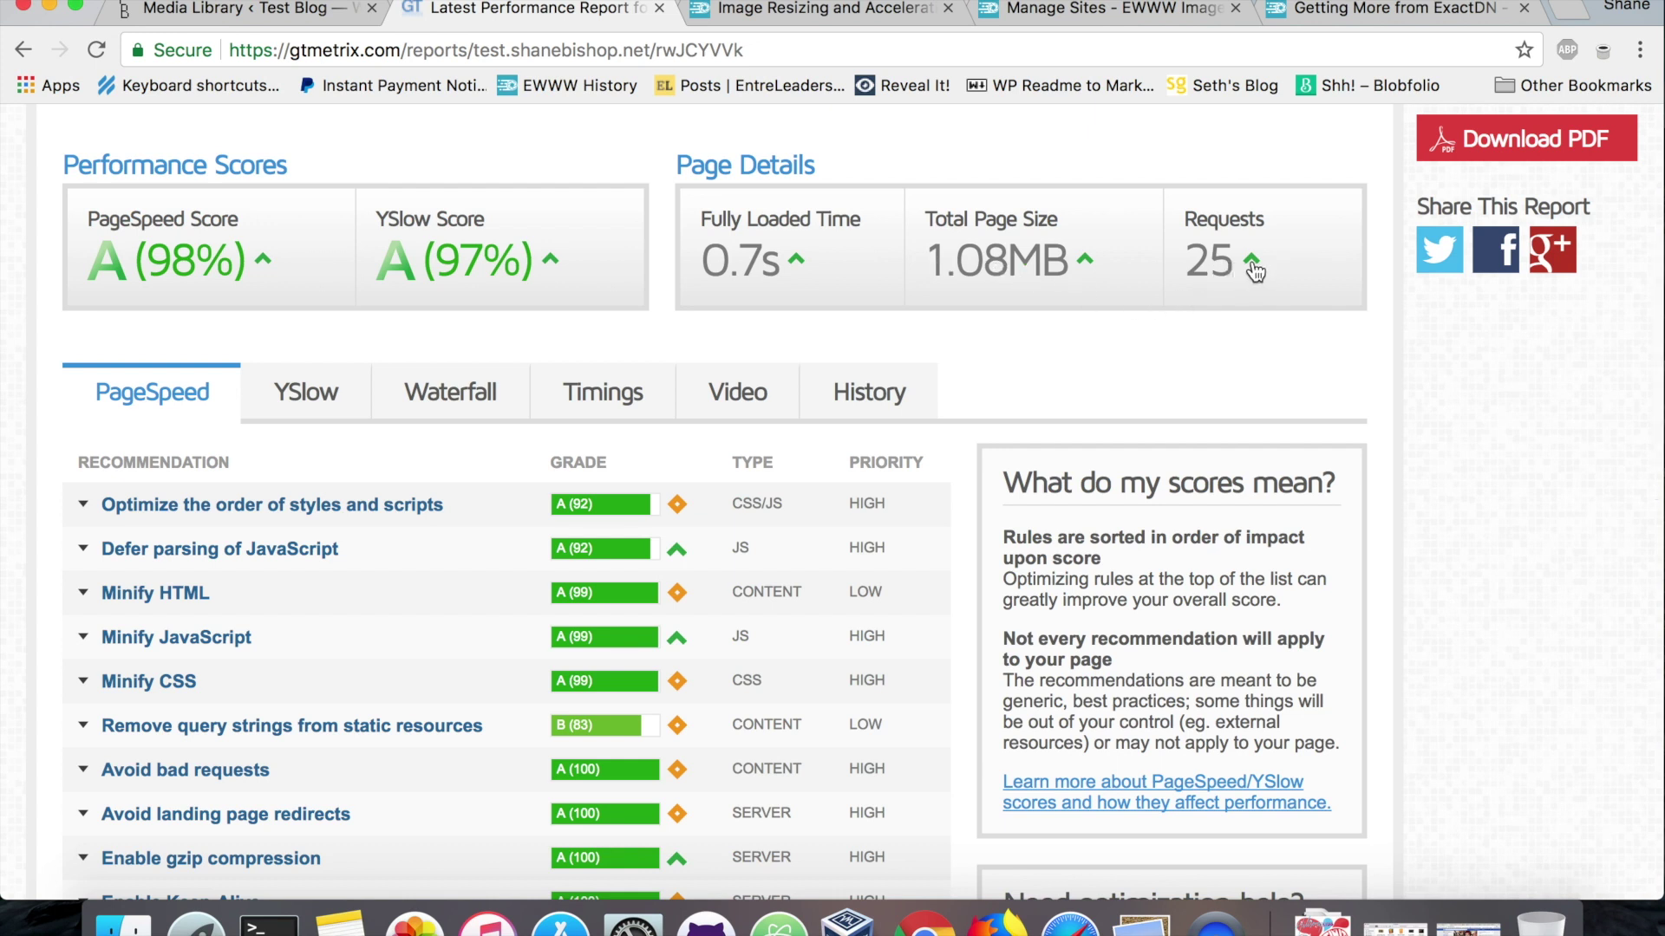
mouse_move(1253, 270)
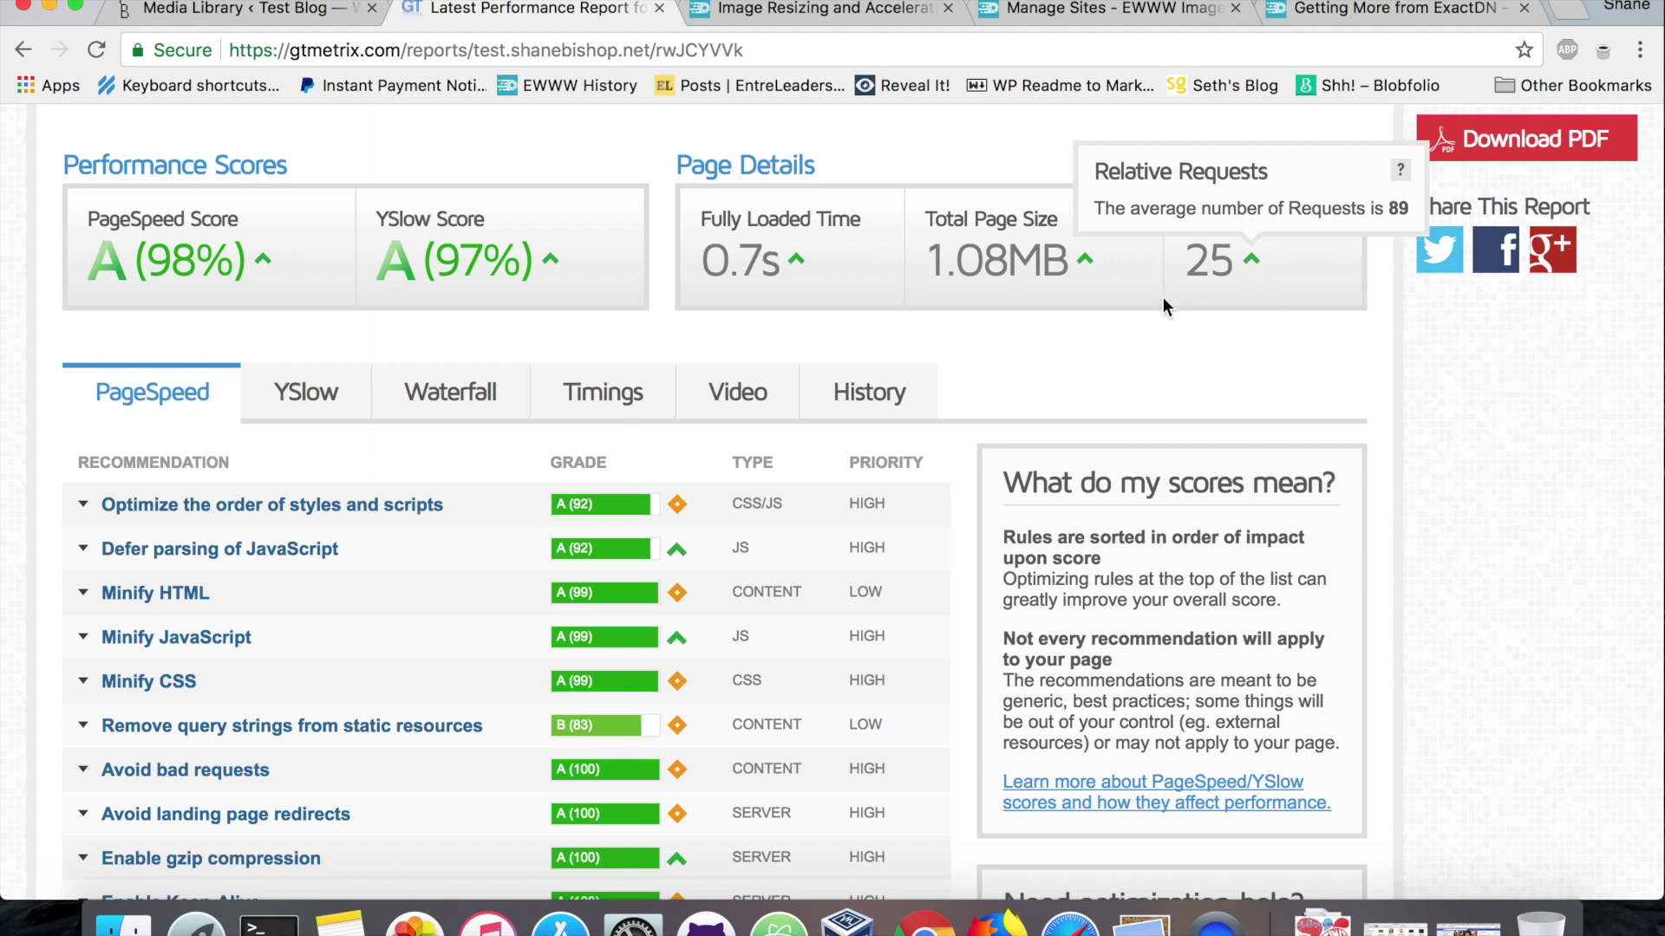
scroll(1089, 385, "down", 3)
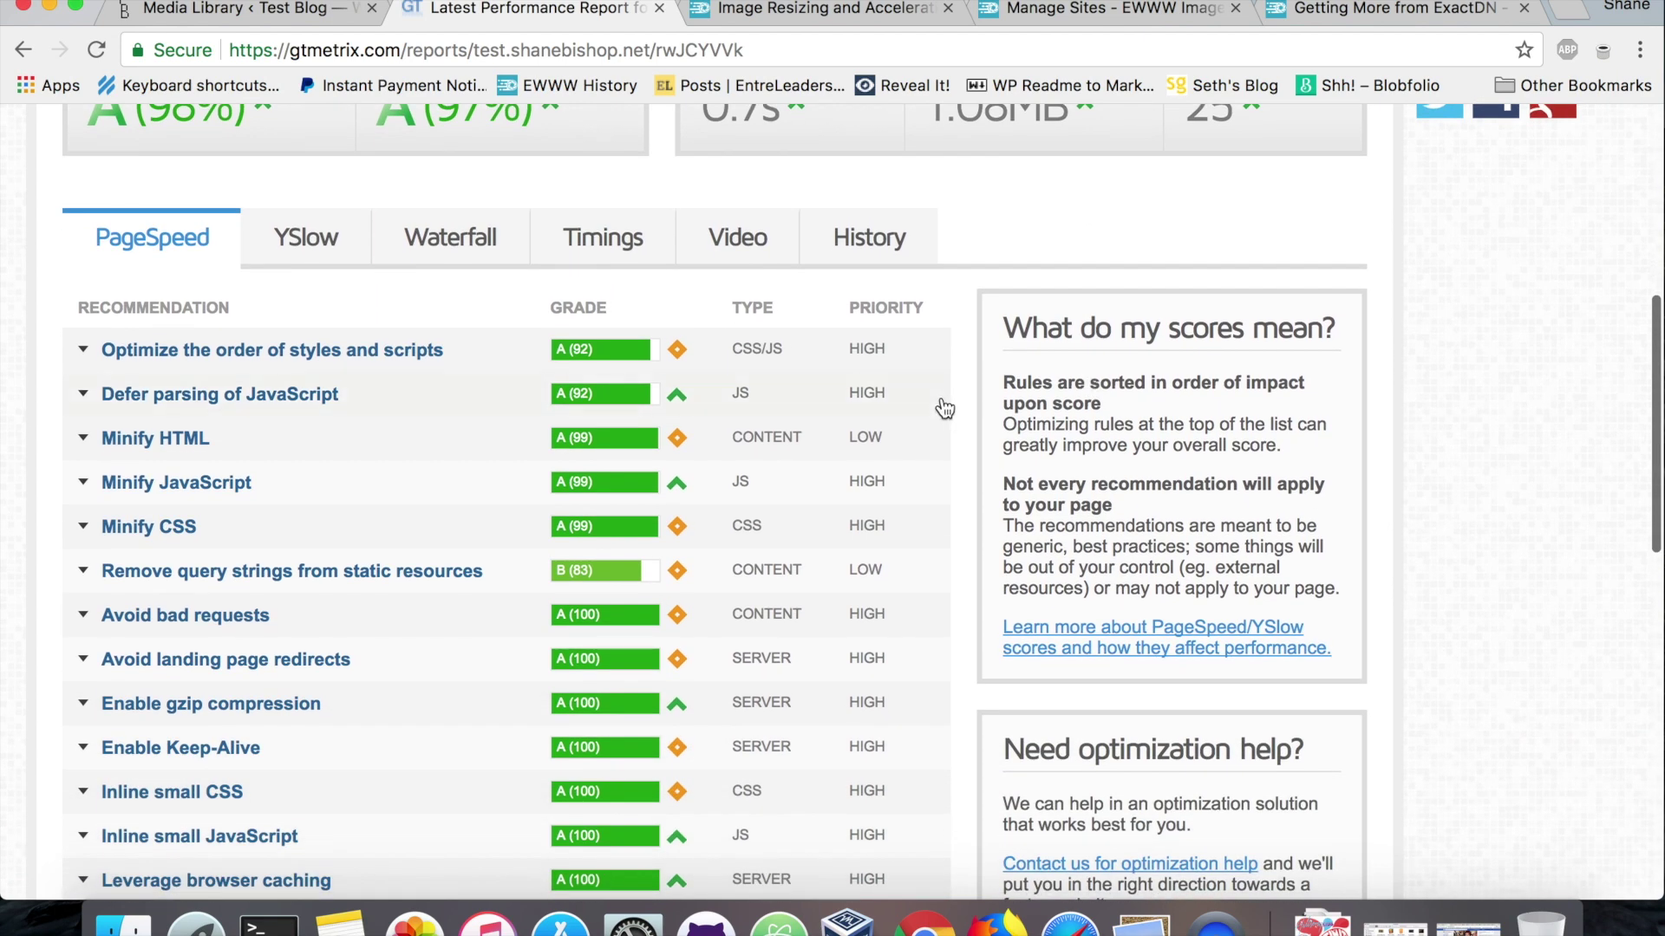
scroll(943, 404, "up", 5)
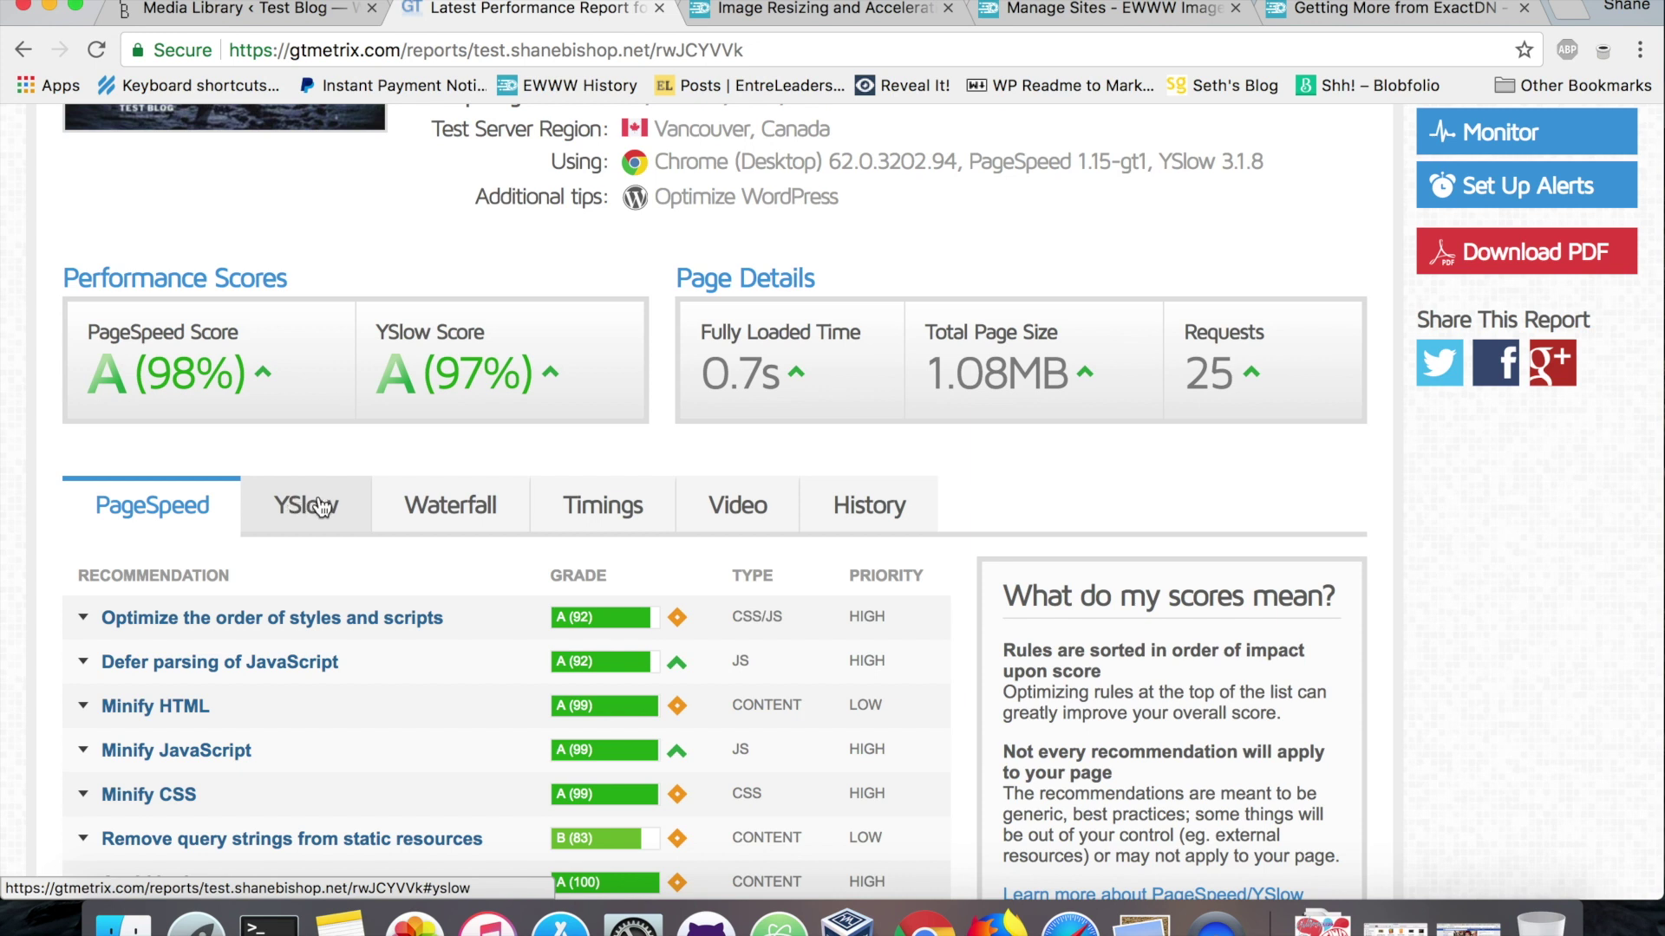
Step: Inspect the latest report's waterfall chart: 25 requests finishing in 684 ms
left_click(430, 508)
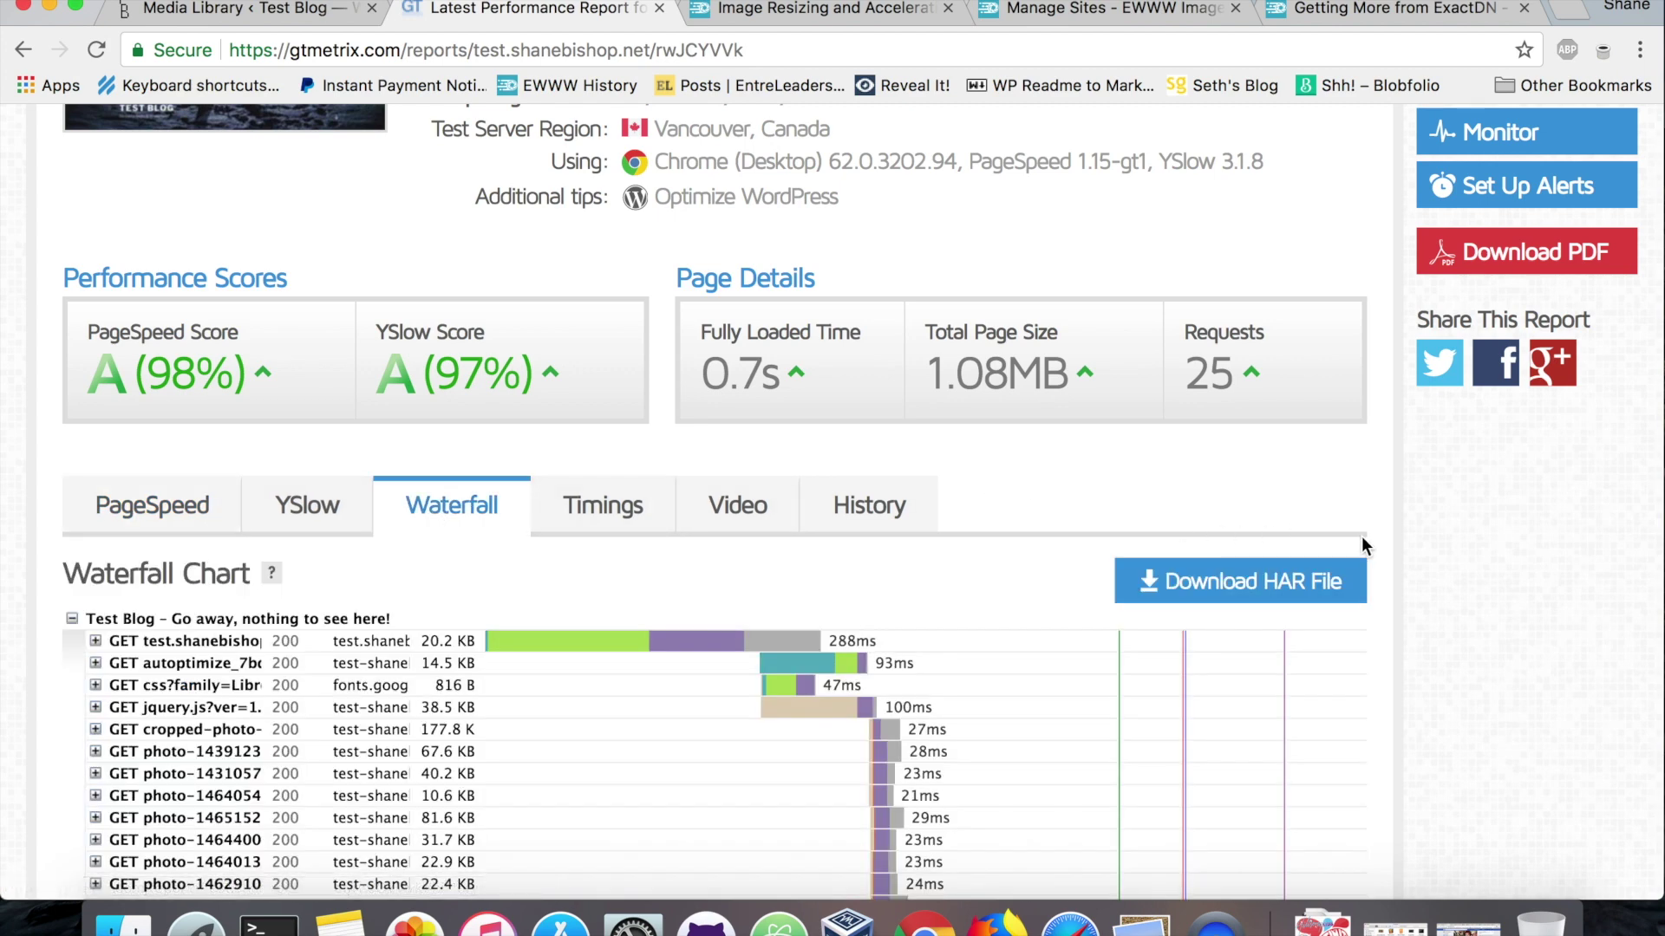
scroll(1405, 552, "down", 10)
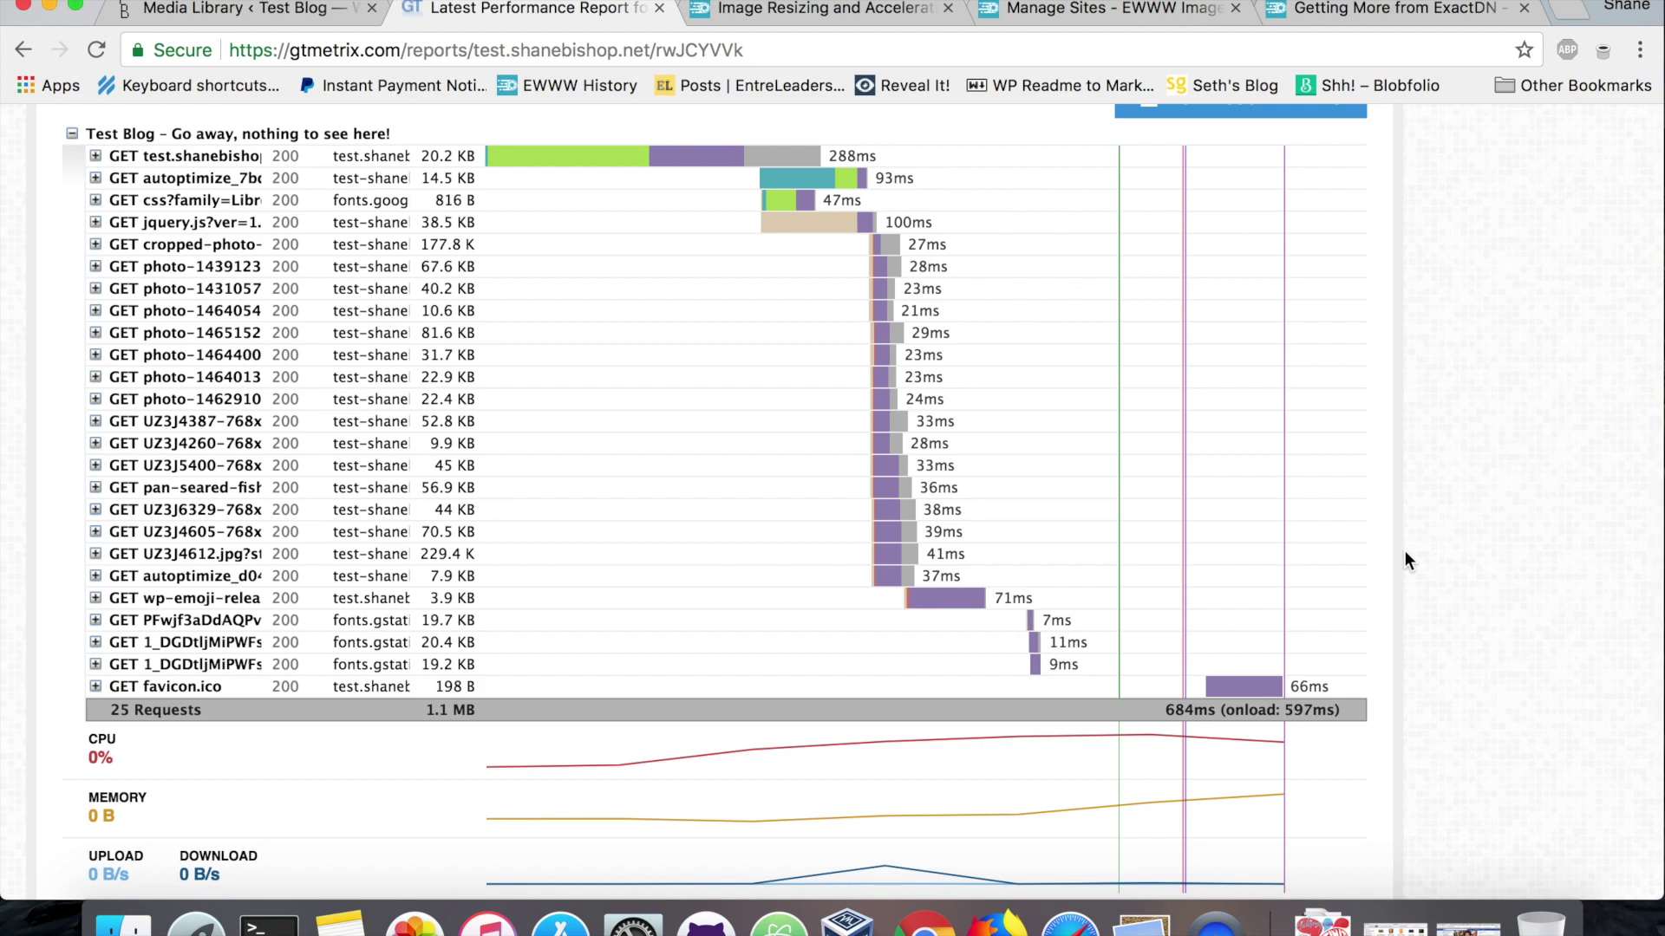
scroll(1405, 553, "up", 1)
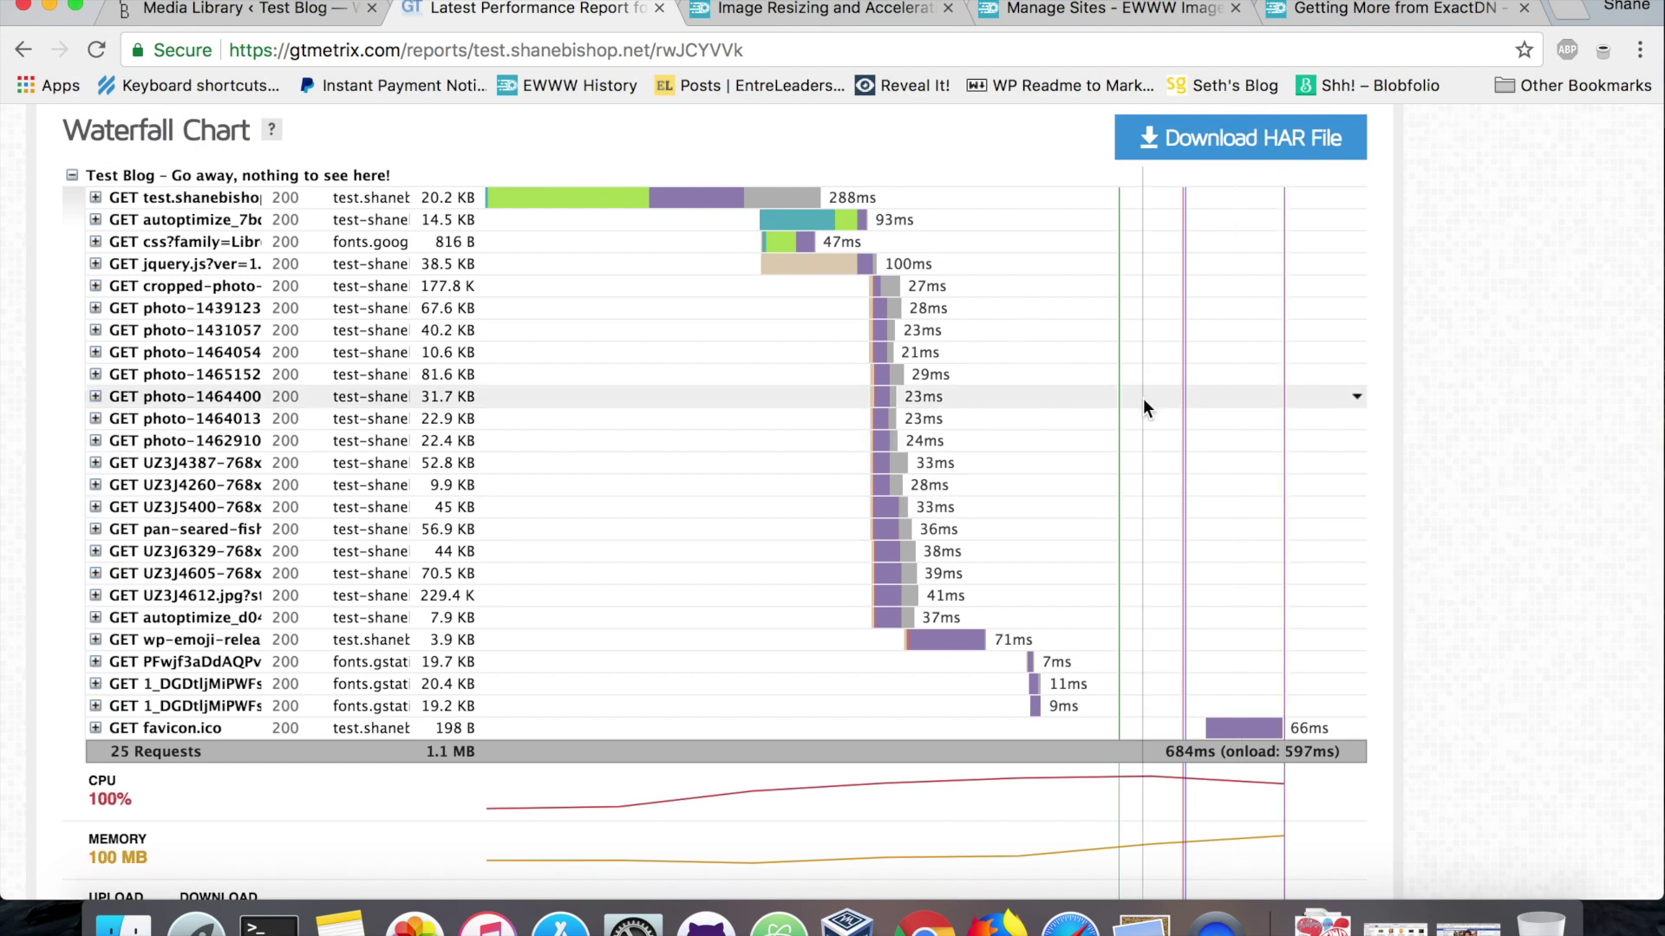
mouse_move(590, 204)
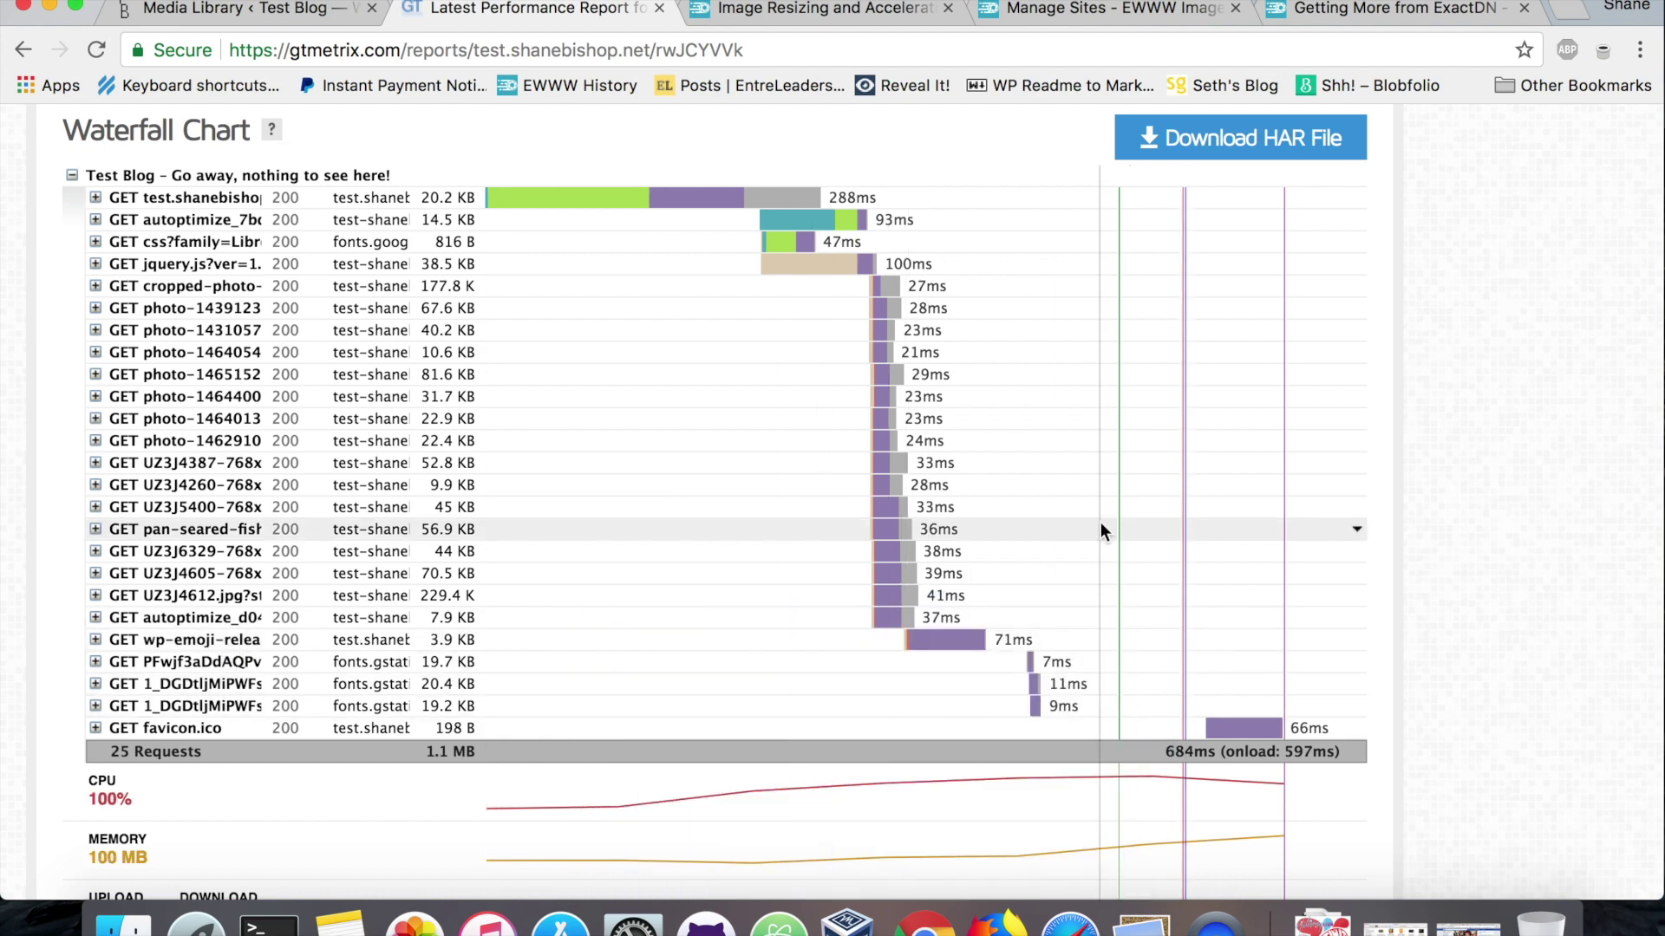
scroll(1100, 523, "up", 5)
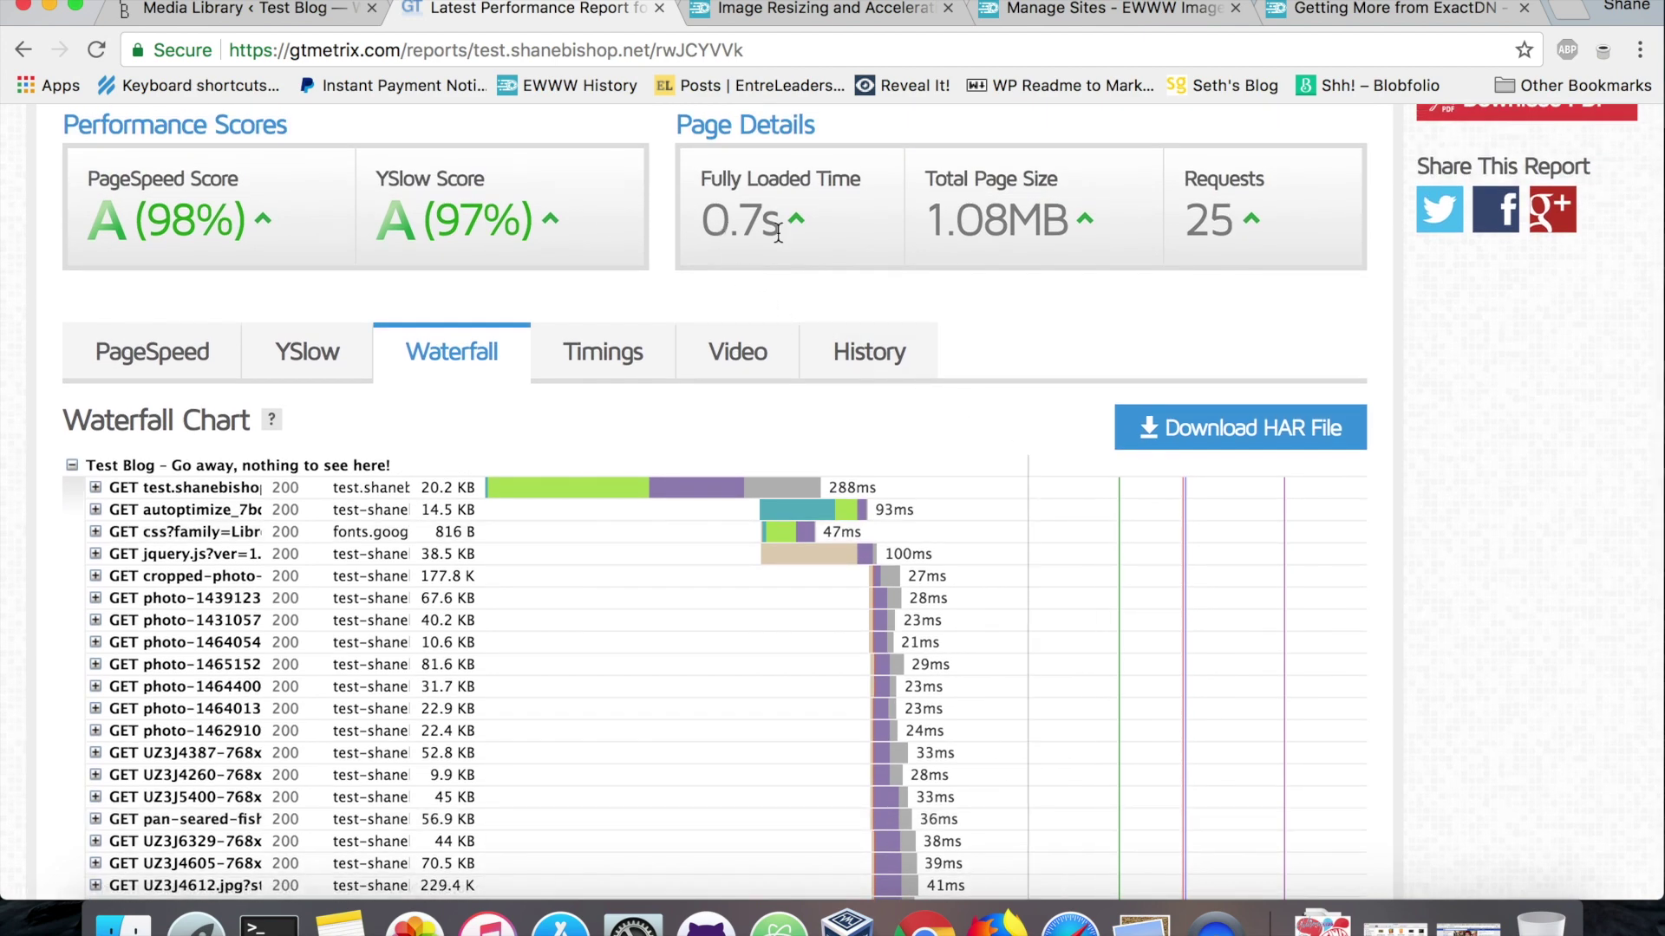
scroll(1000, 312, "up", 4)
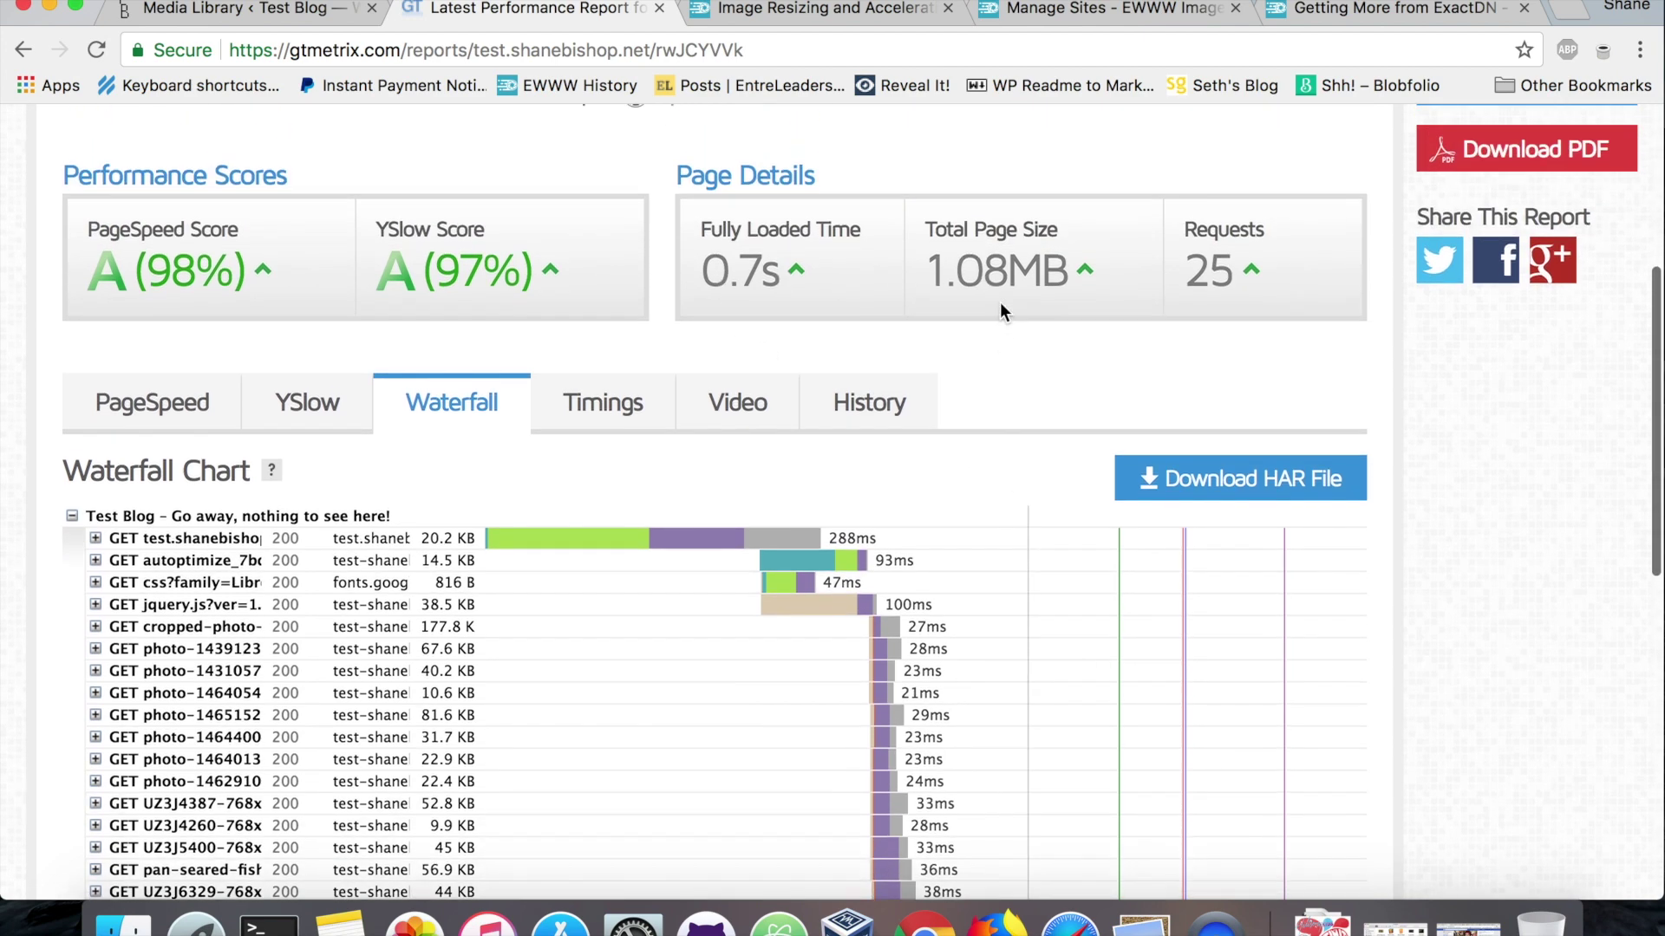
scroll(1004, 221, "up", 3)
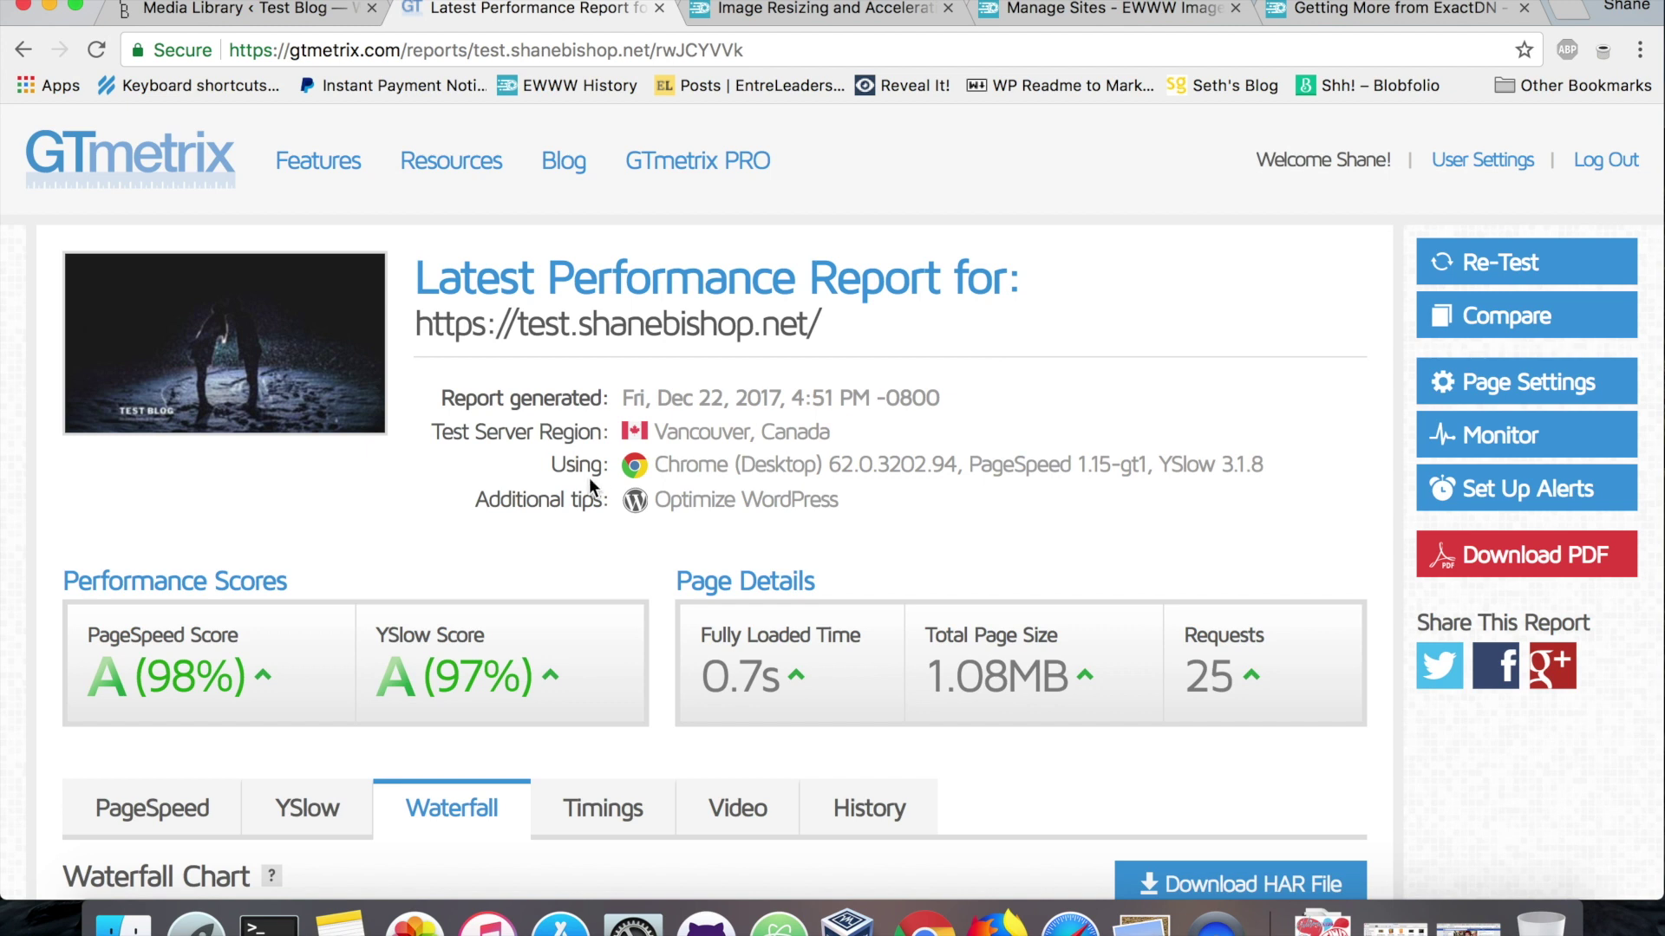
Step: Revisit the earlier report (PageSpeed F 46%, 1.9s), then open WordPress's Cache Enabler settings
left_click(22, 49)
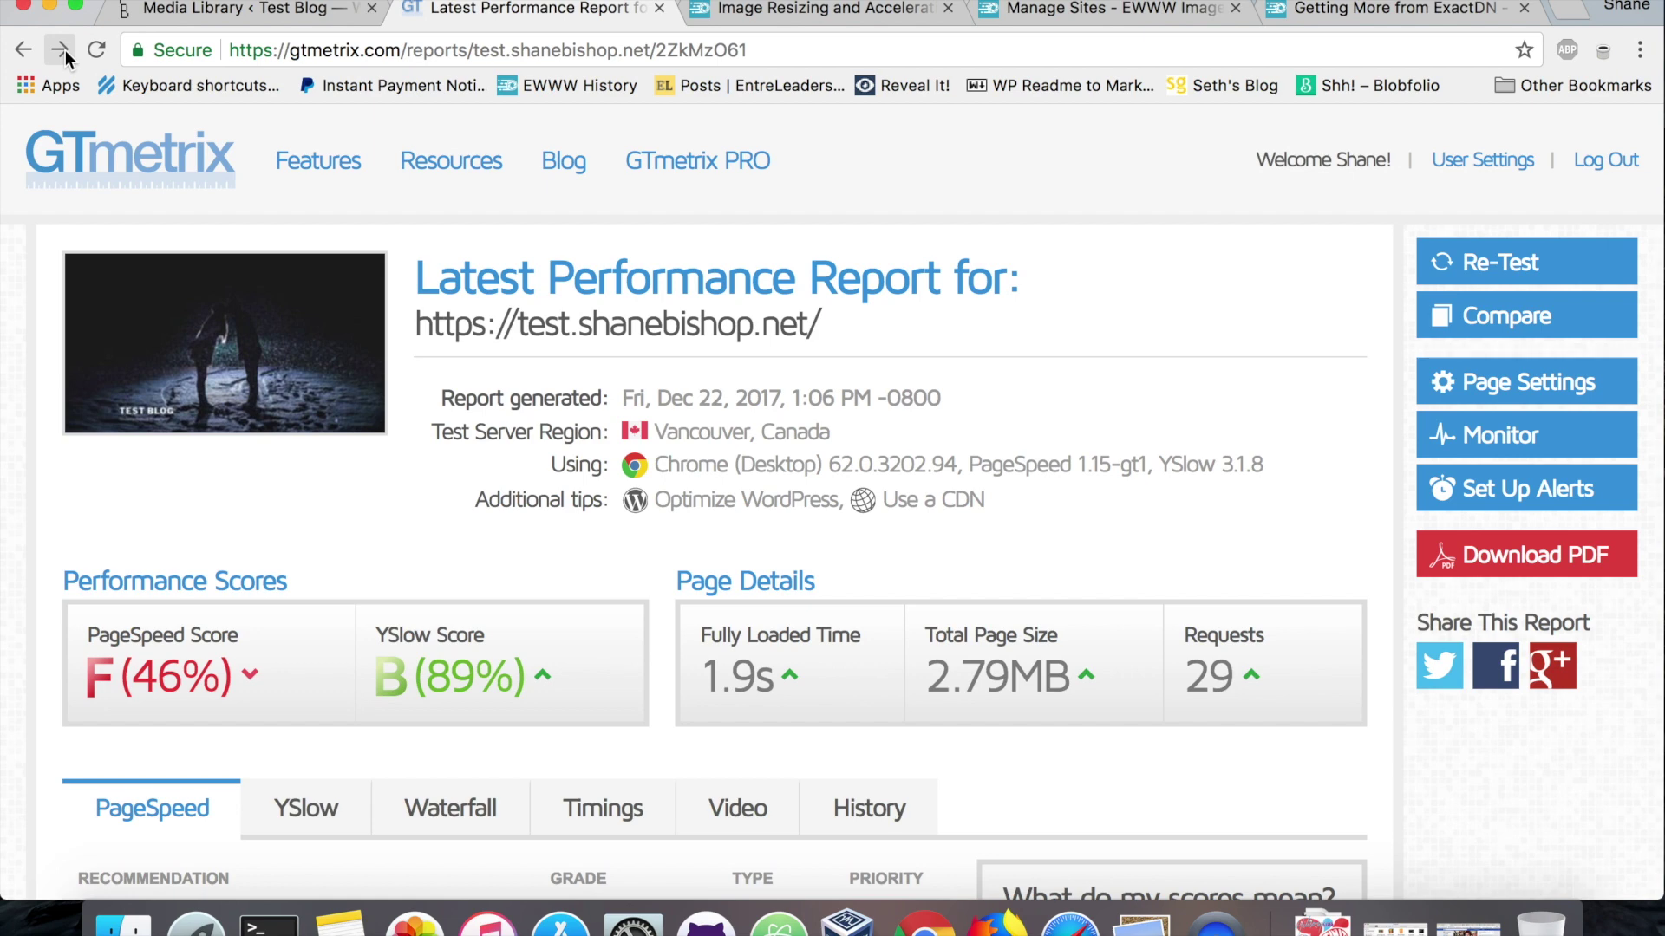
left_click(172, 10)
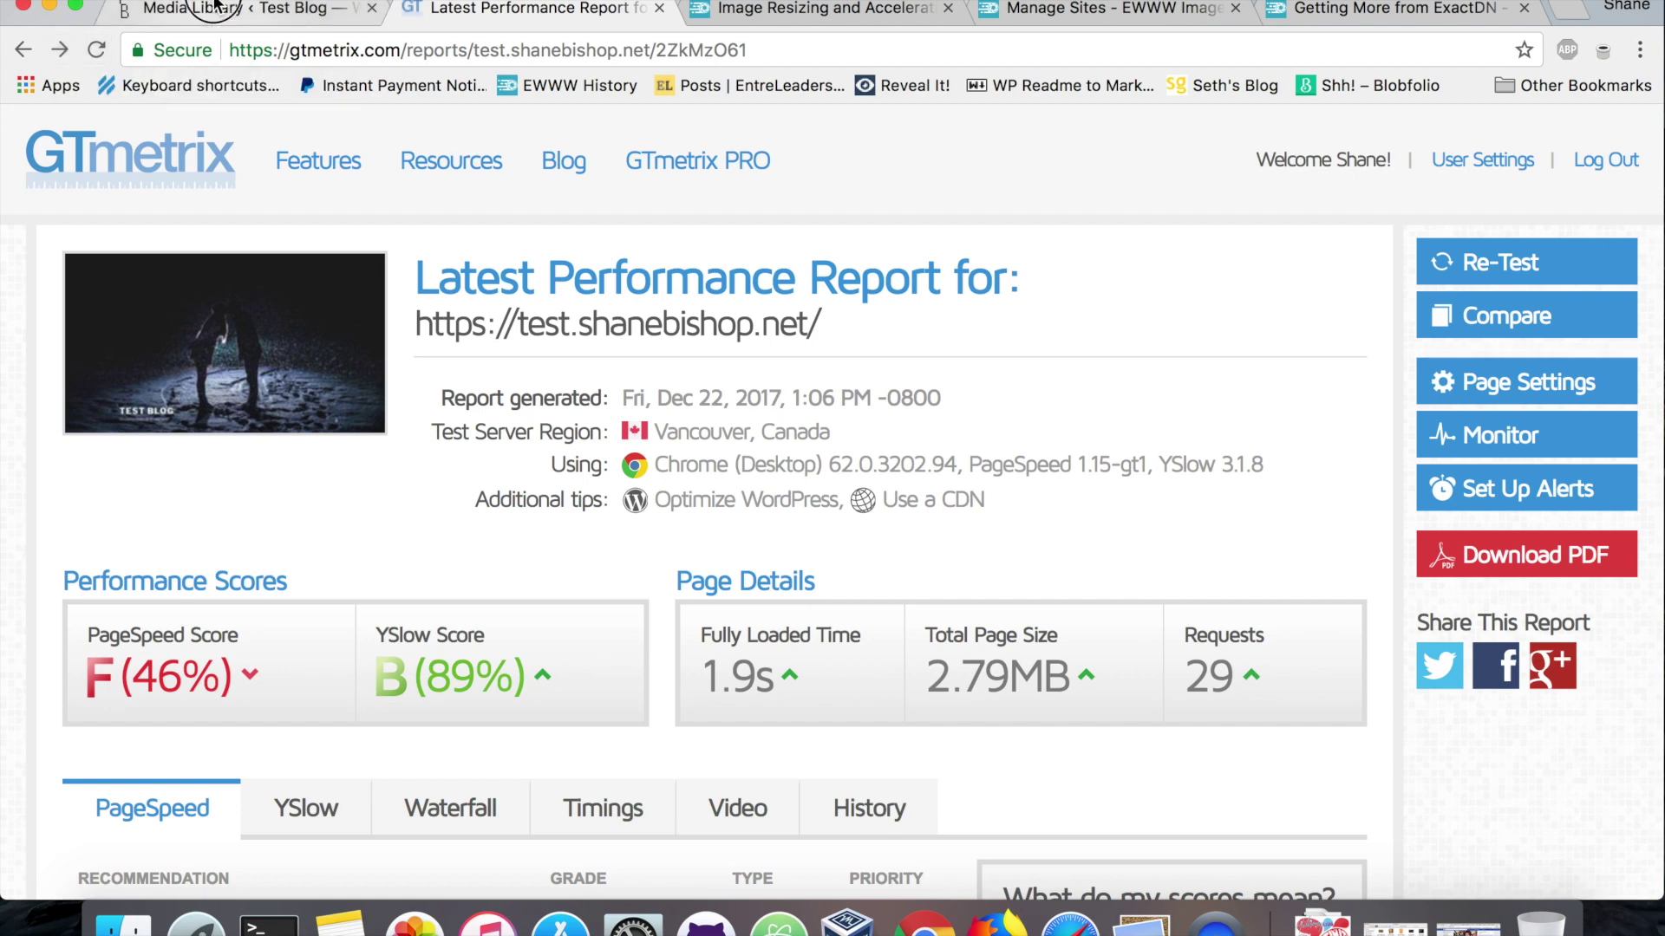
mouse_move(97, 744)
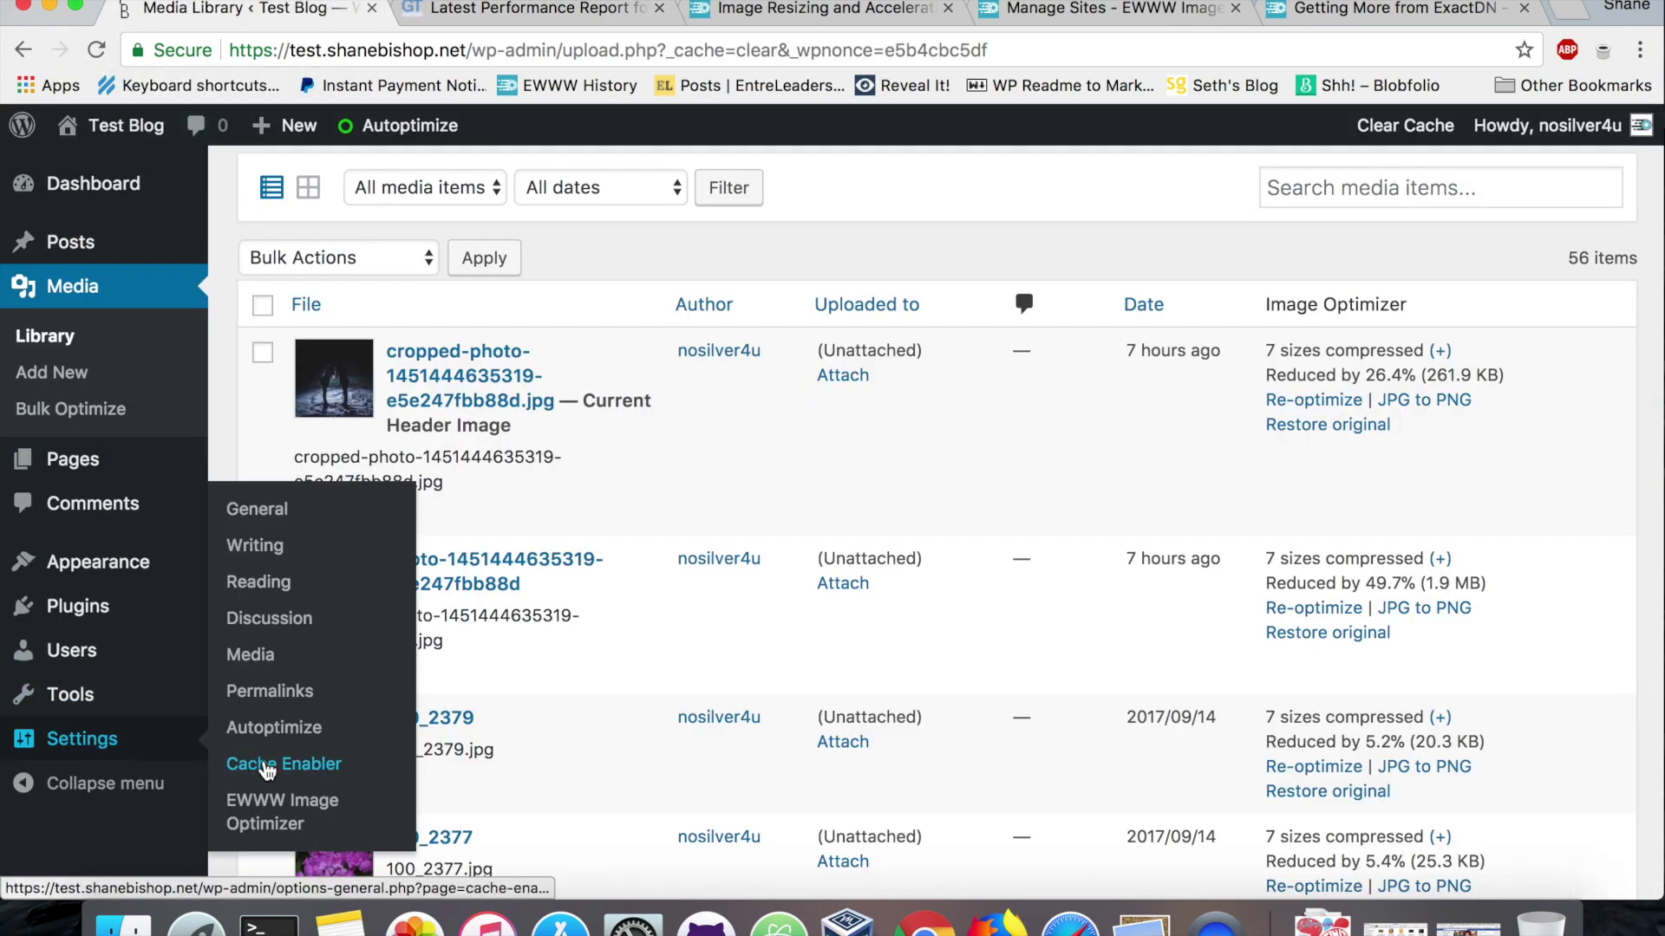
left_click(264, 763)
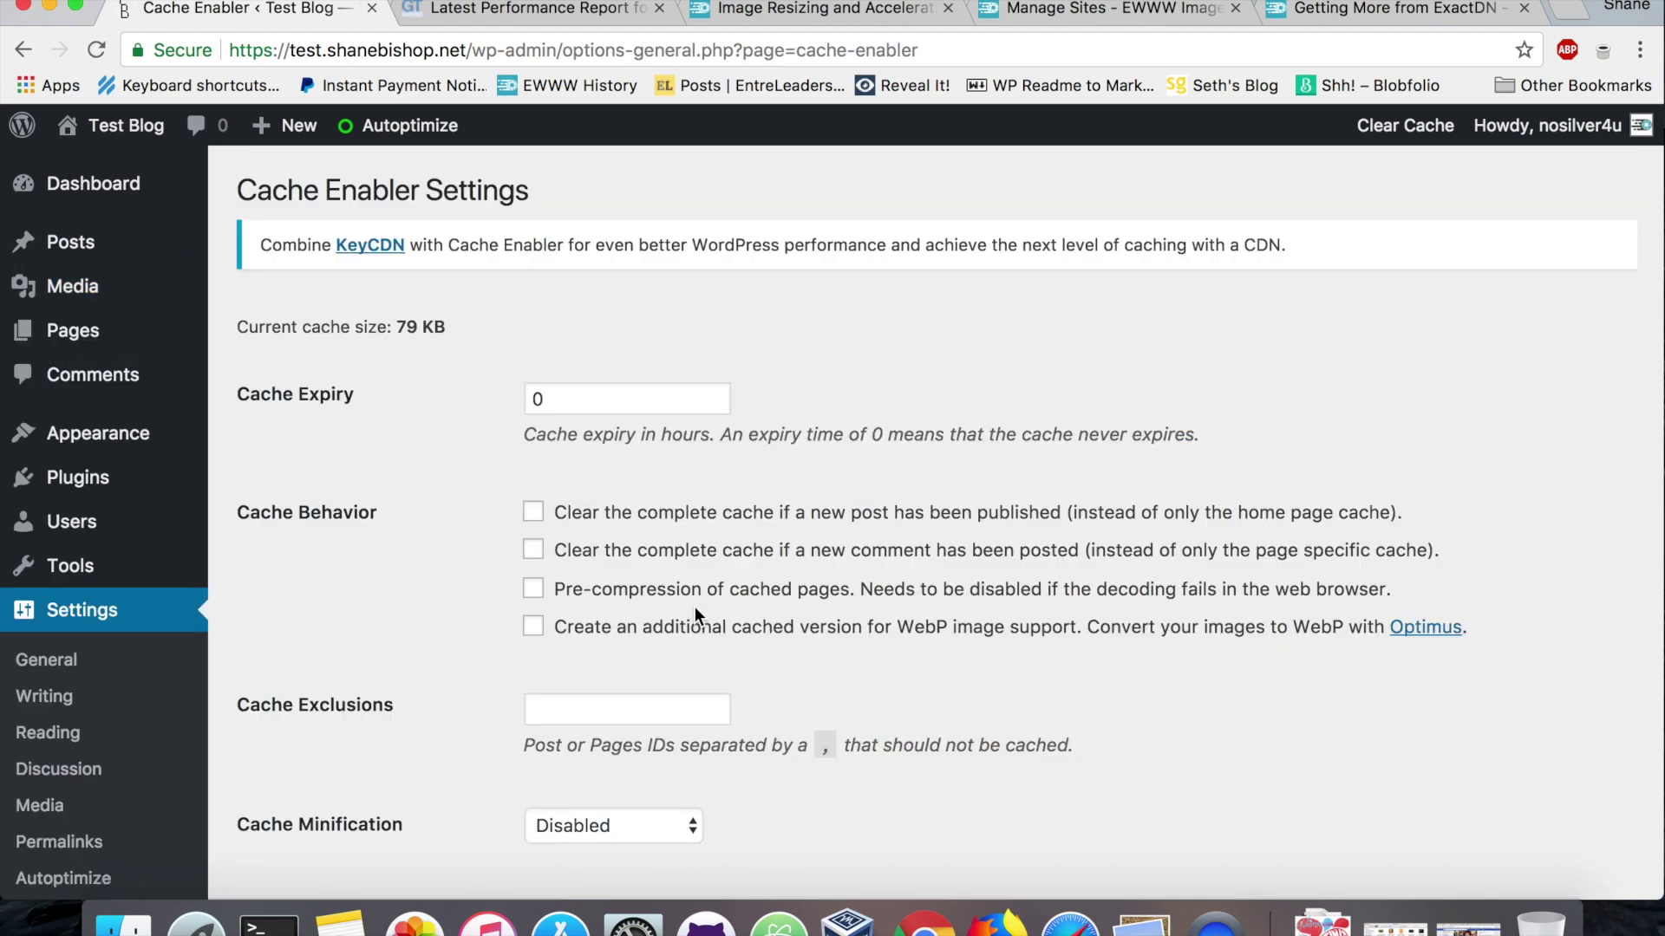
Step: Review Cache Enabler, then Autoptimize settings with HTML, JavaScript and CSS optimization enabled
scroll(695, 610, "down", 3)
scroll(695, 606, "up", 3)
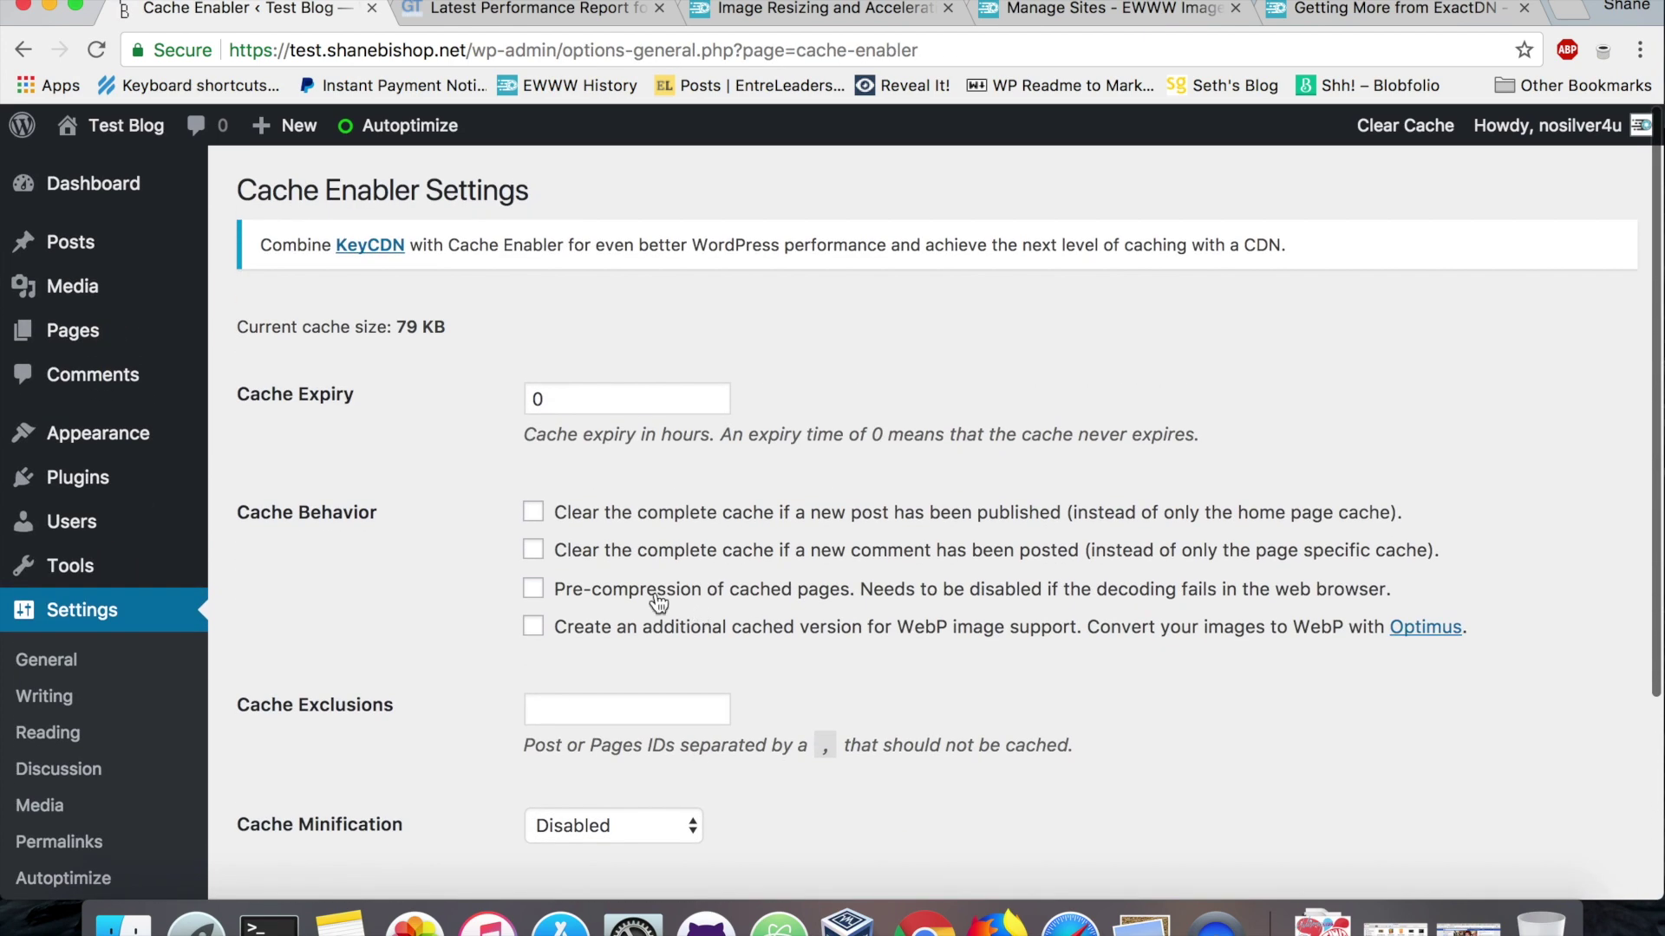
scroll(109, 677, "down", 3)
left_click(98, 754)
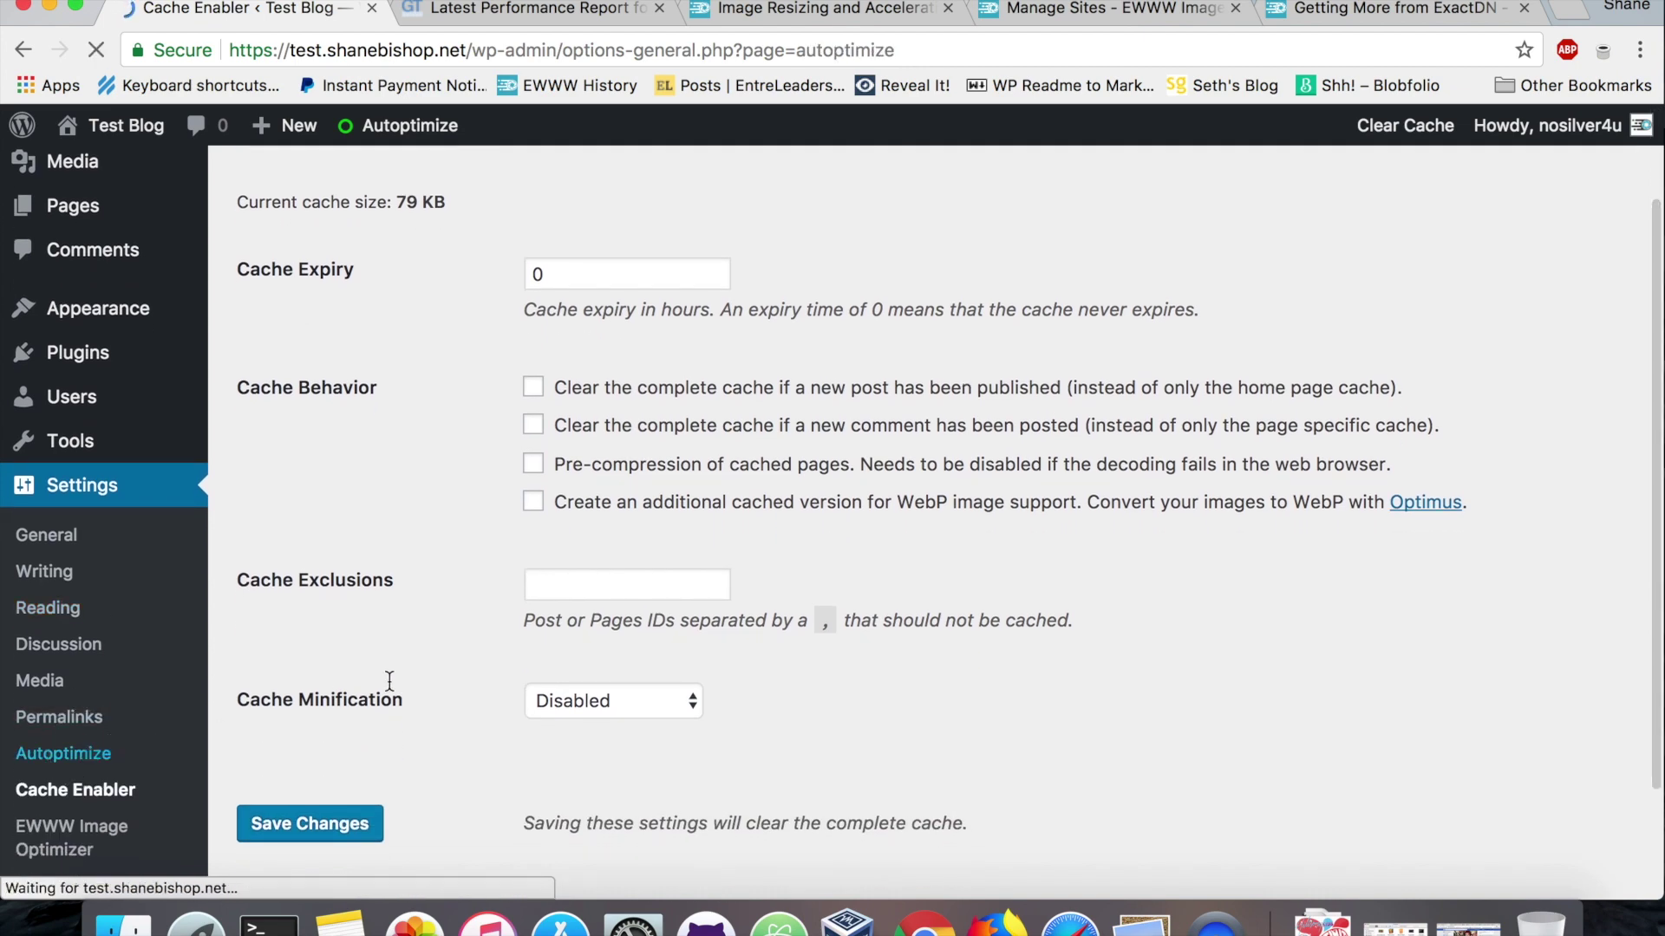
scroll(505, 602, "down", 2)
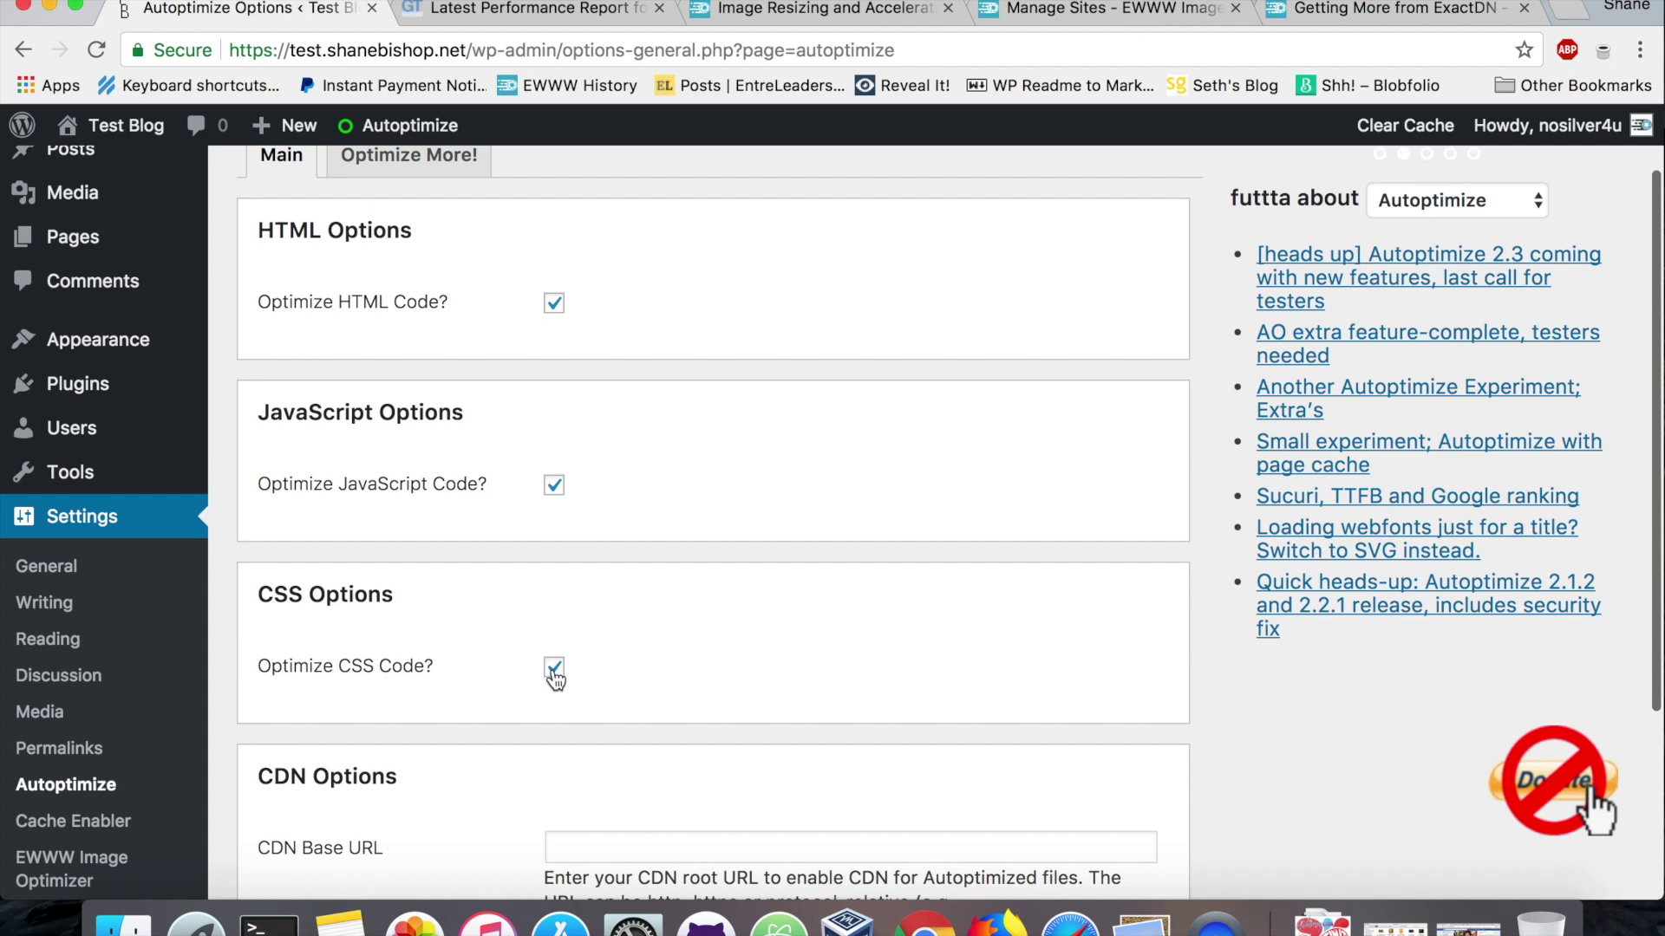
scroll(555, 677, "down", 6)
scroll(554, 676, "up", 8)
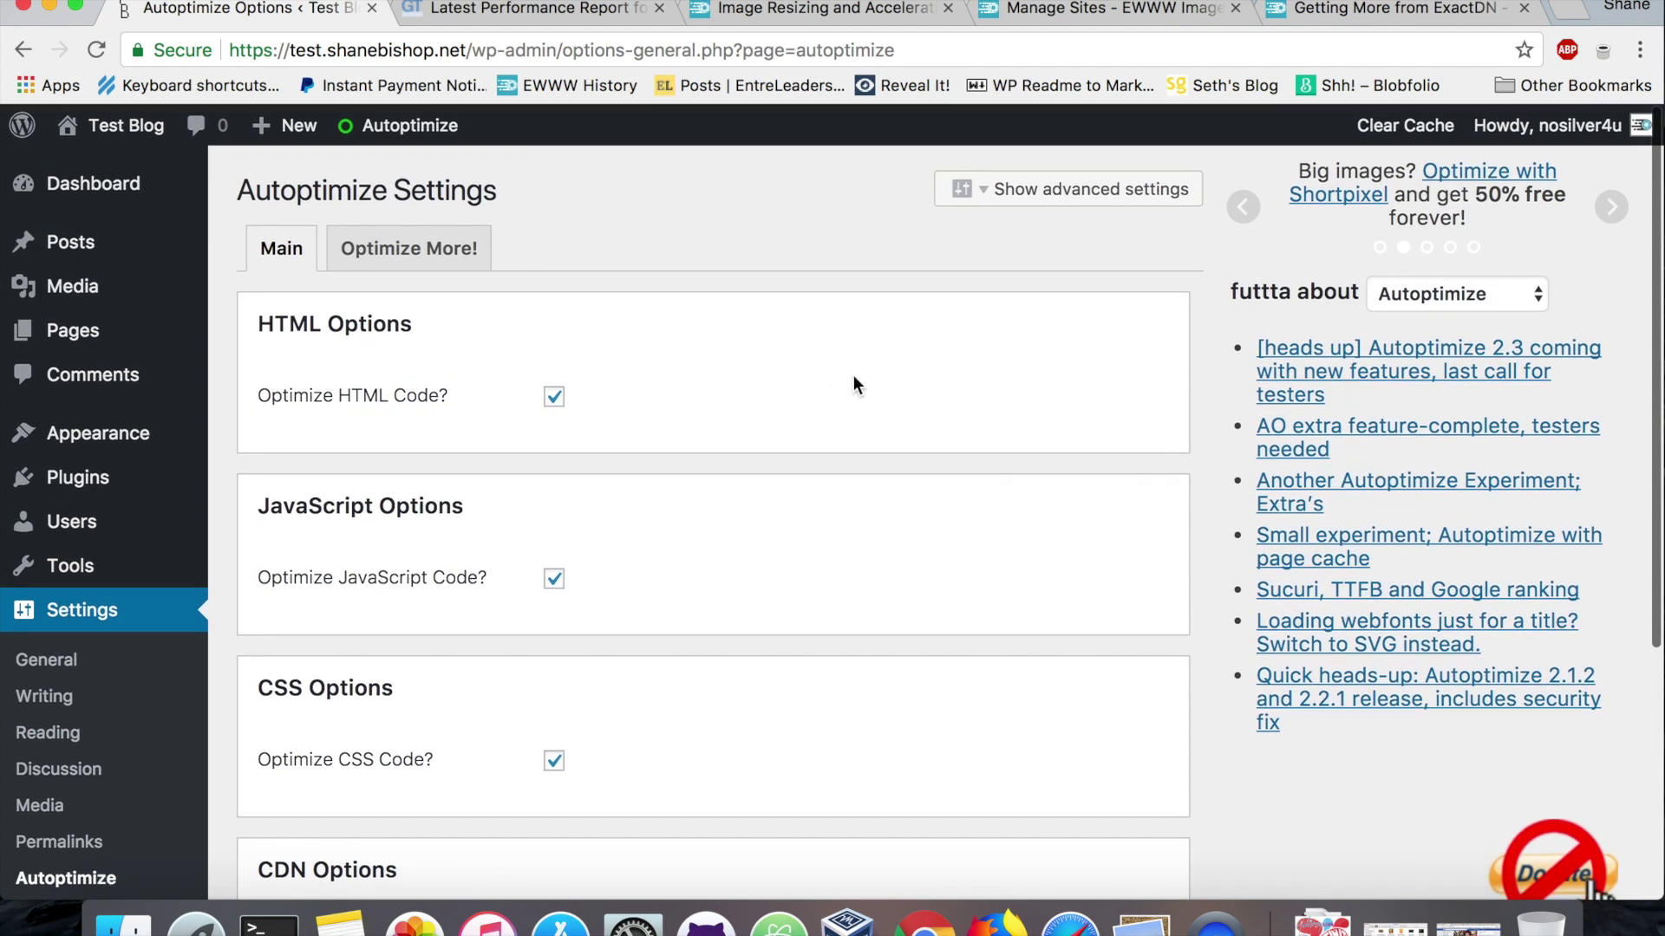
Step: View the next archived report (F 47%, A 90%, 1.1s), then return to Autoptimize settings
left_click(529, 9)
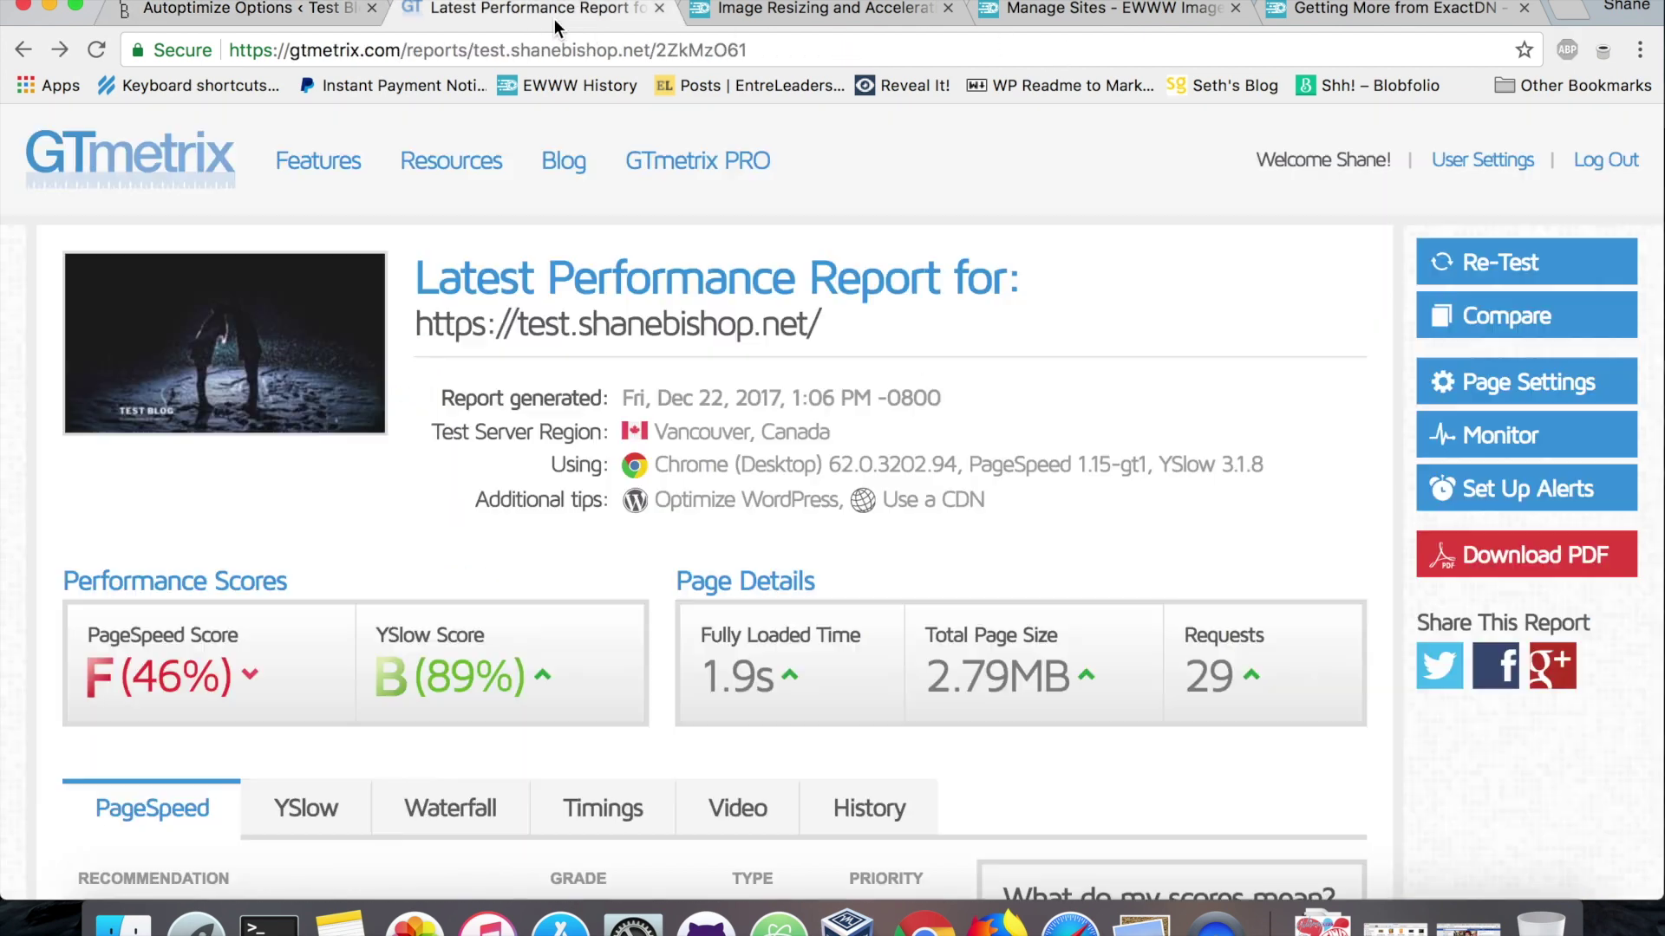
left_click(69, 59)
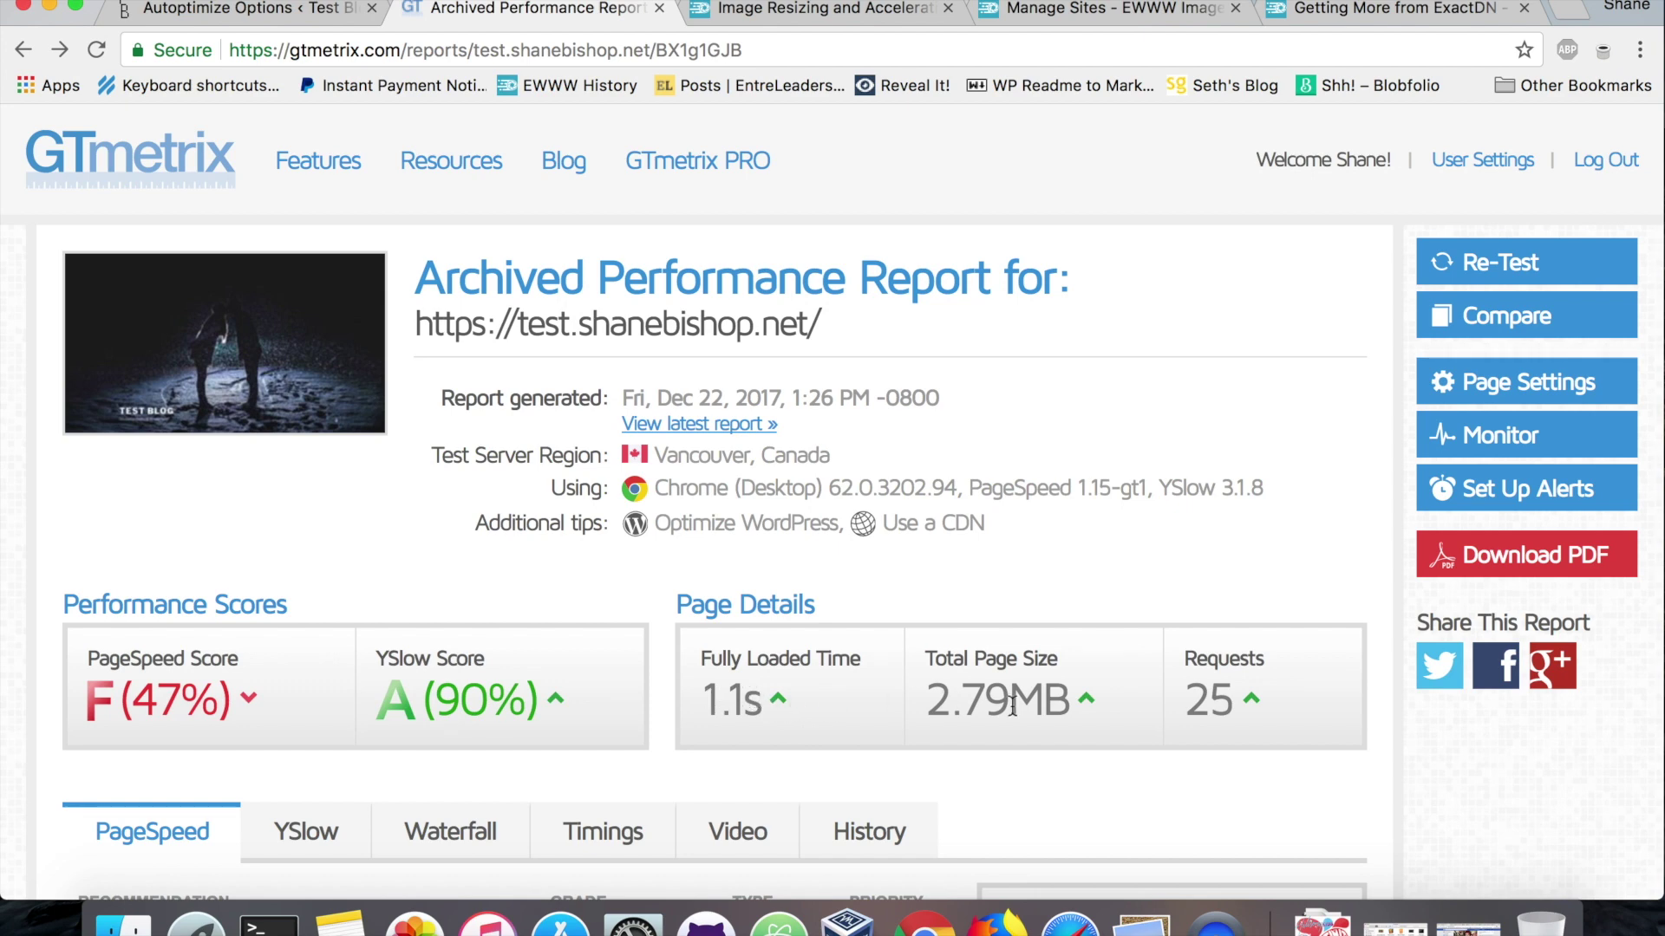
left_click(327, 12)
mouse_move(143, 497)
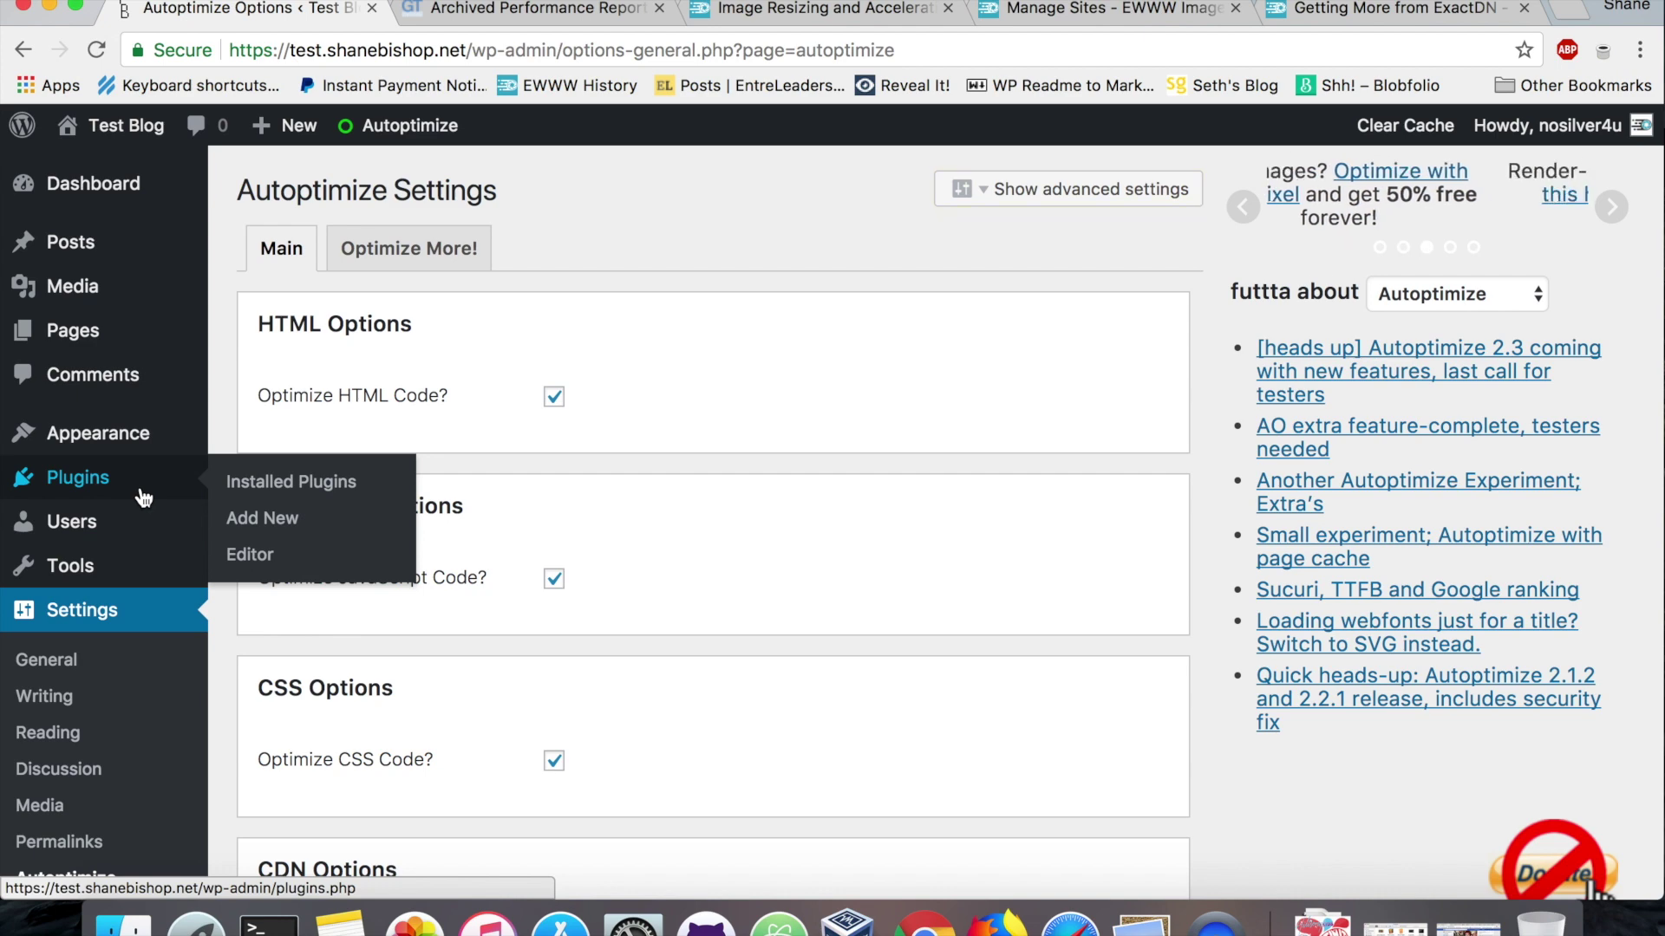
Step: Open EWWW Image Optimizer settings and keep JPG at Maximum Lossy Compression
scroll(95, 745, "down", 4)
left_click(87, 790)
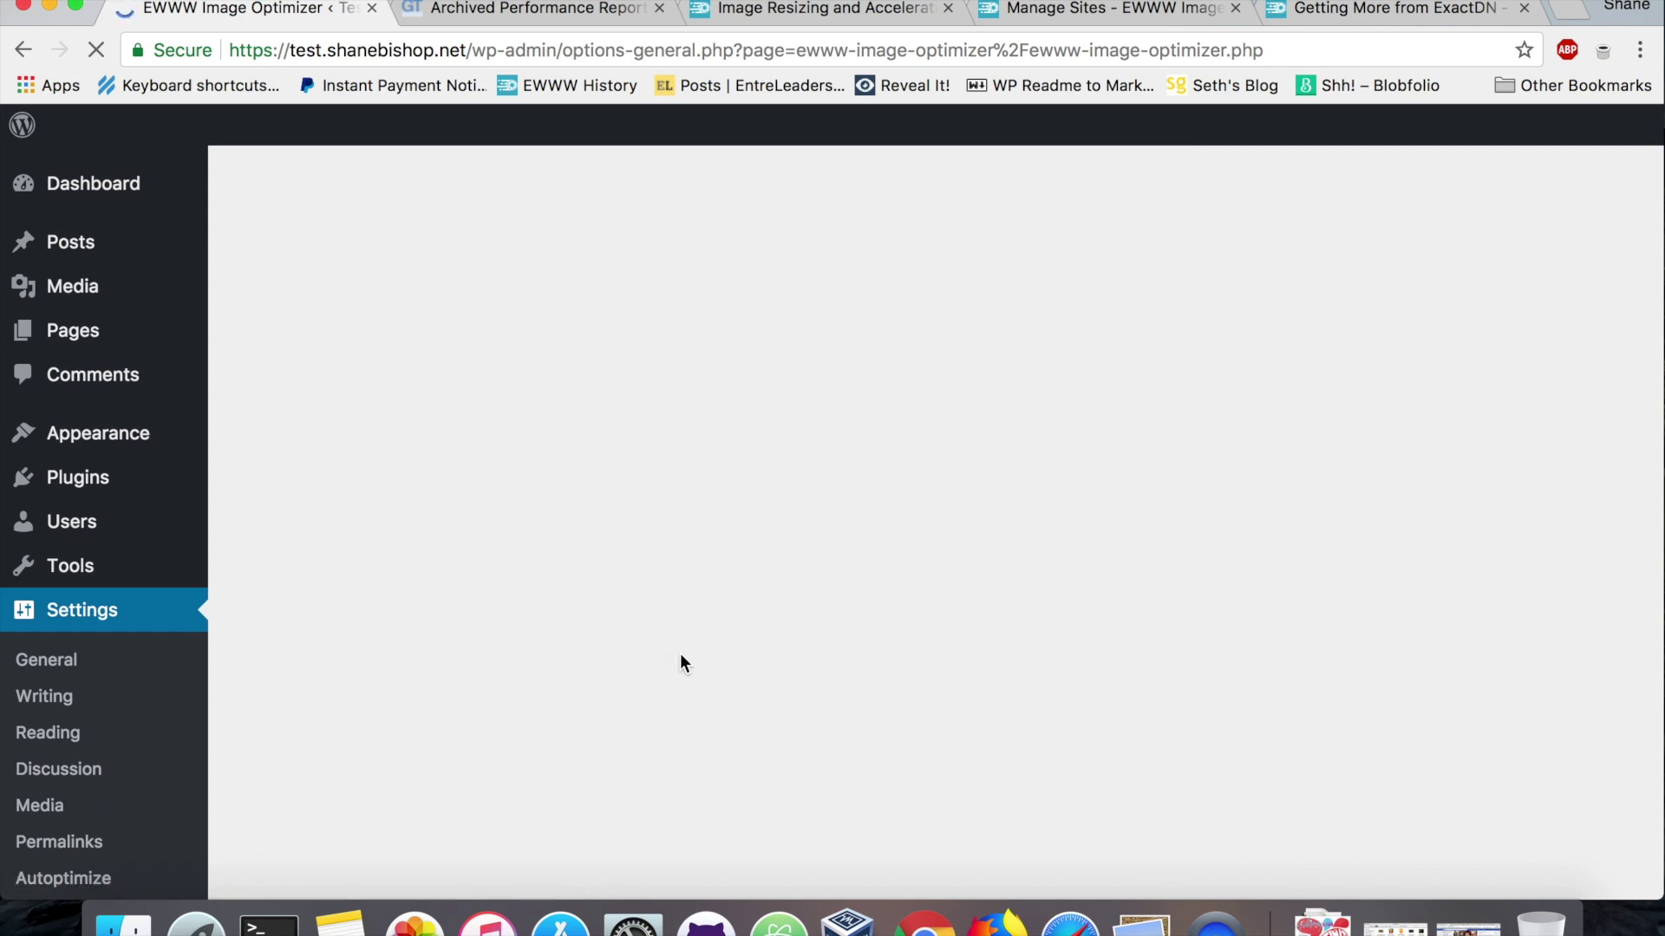
scroll(495, 524, "down", 3)
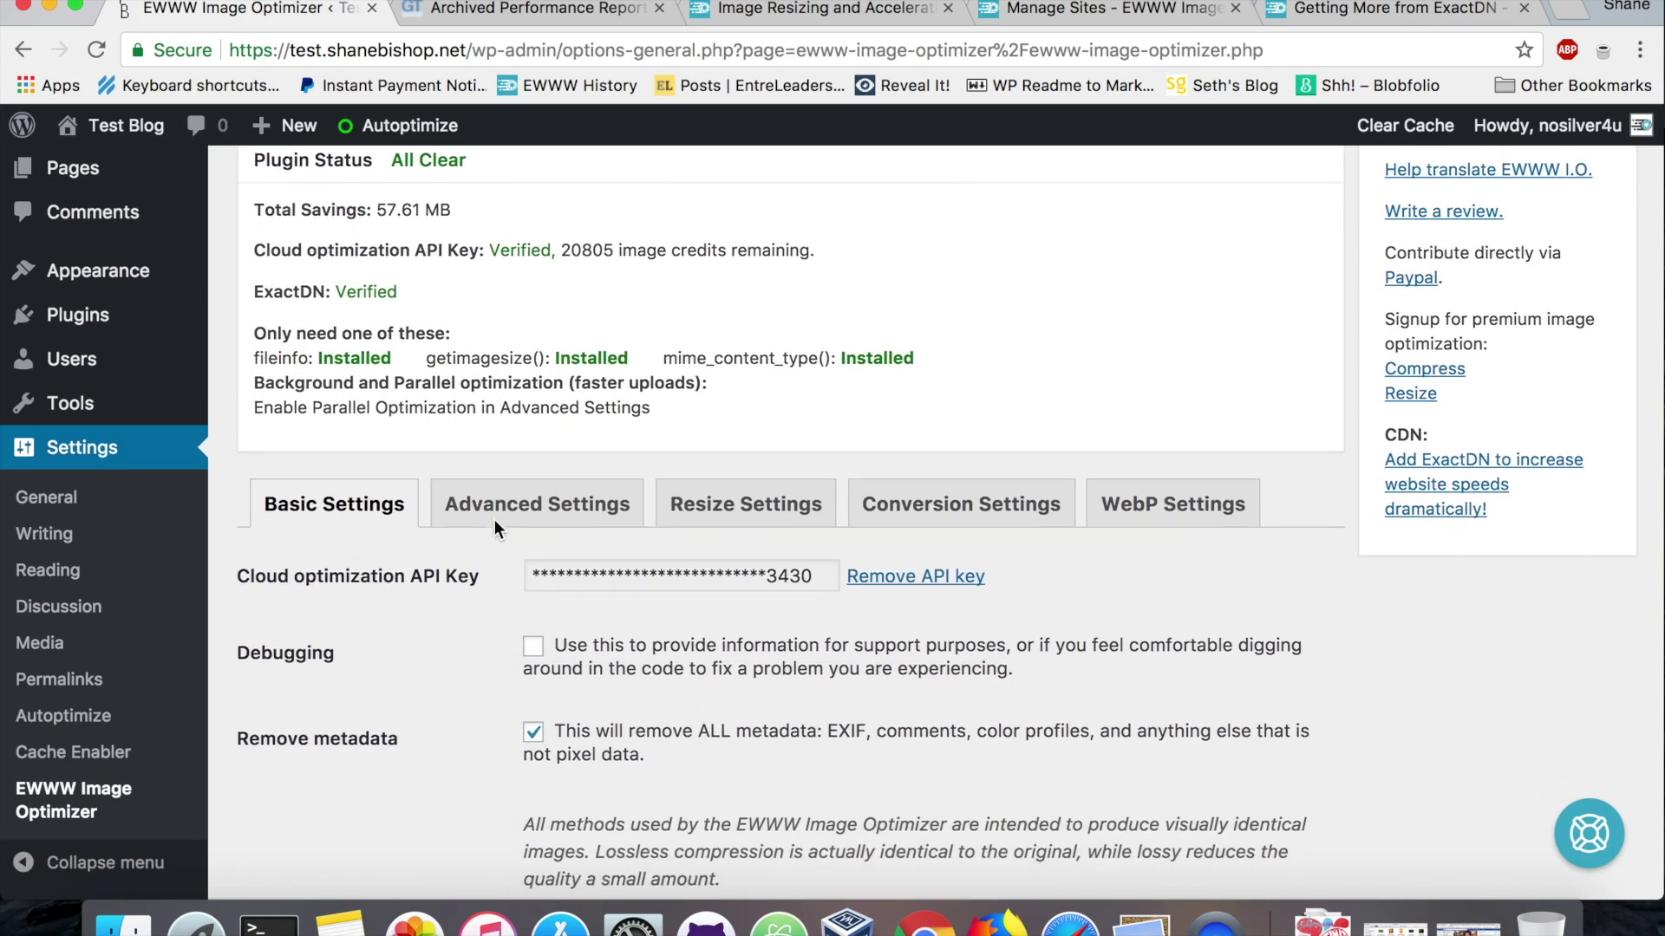
scroll(564, 732, "down", 6)
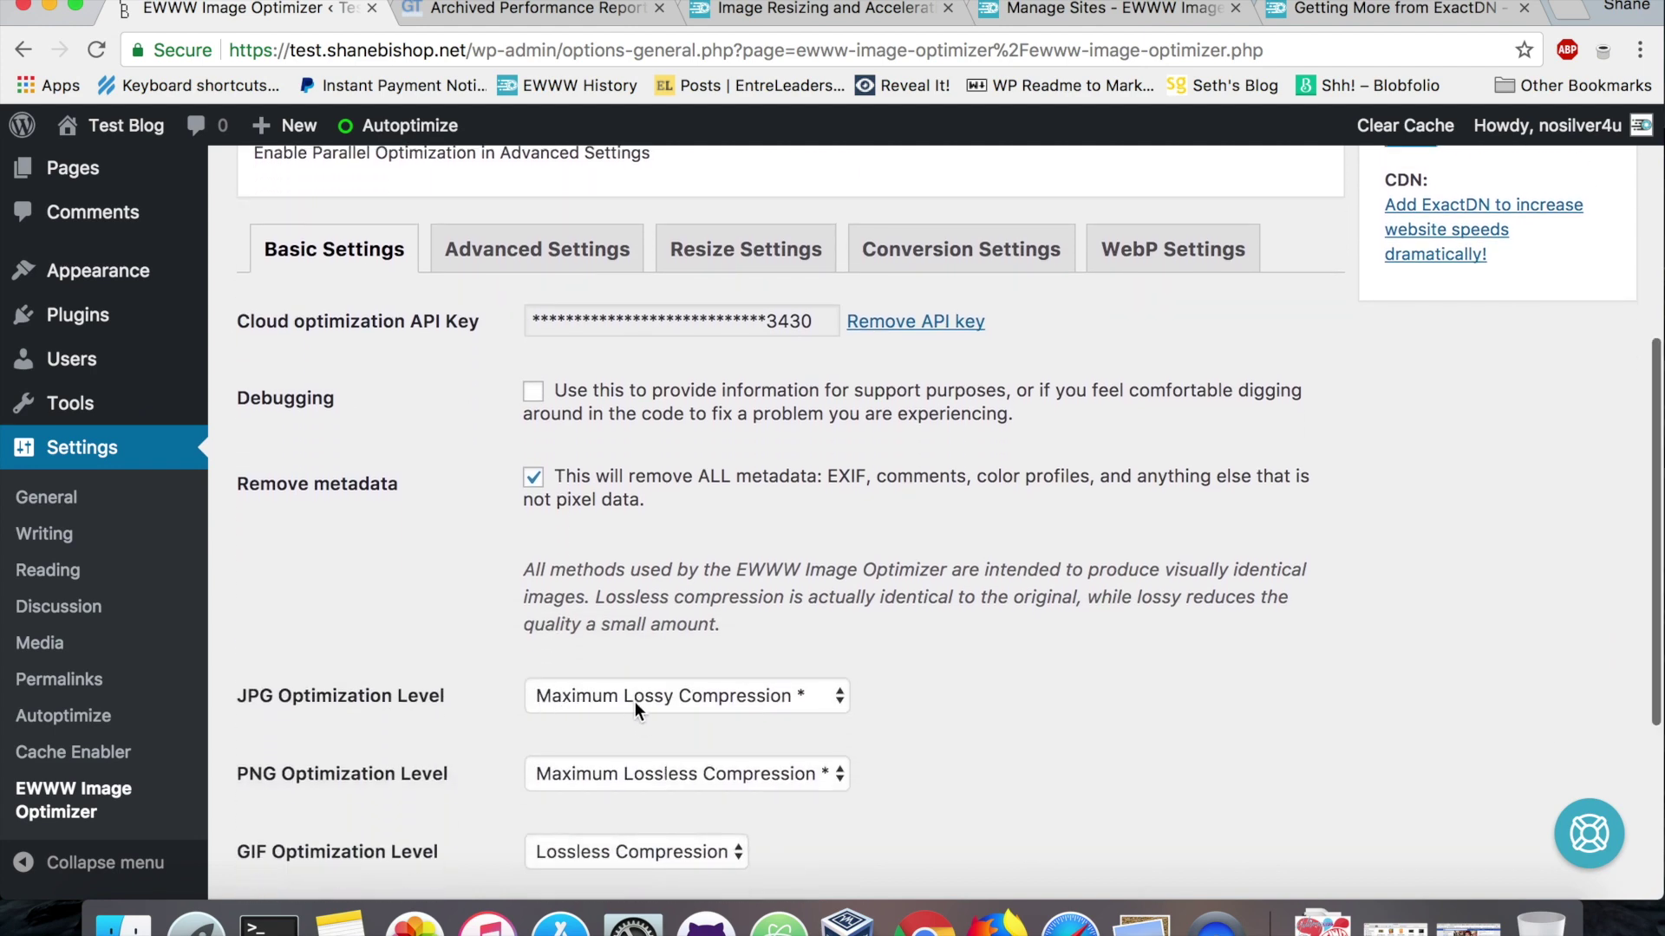
left_click(676, 699)
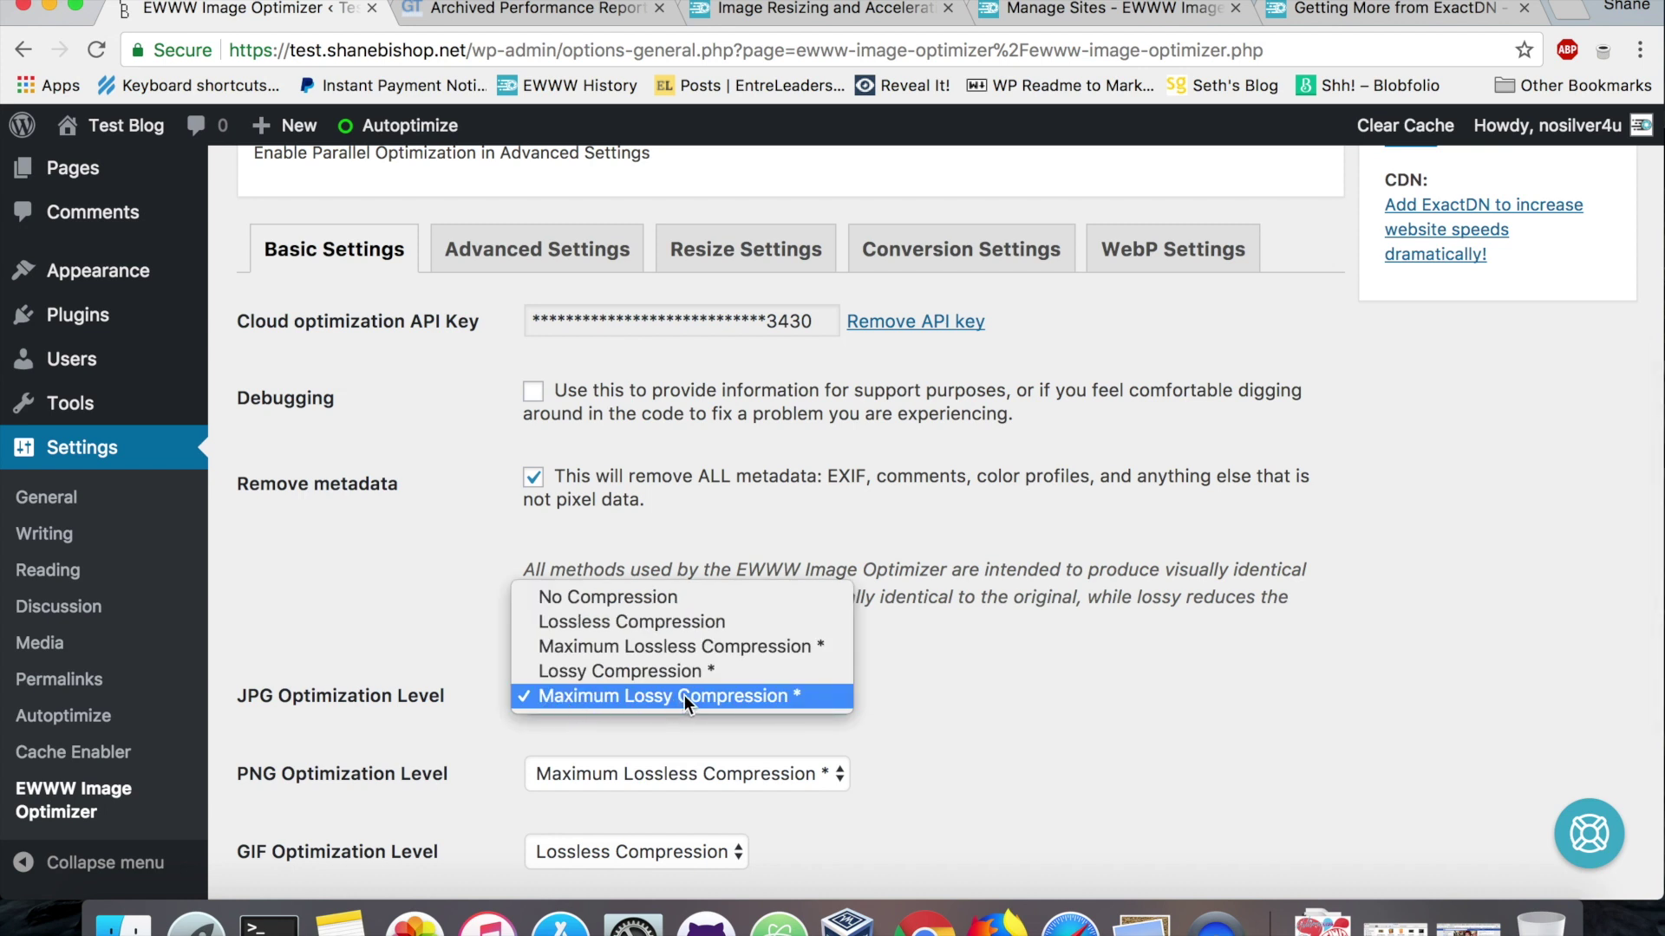
left_click(983, 646)
Step: Check the ExactDN options under Resize Settings, then return to the GTmetrix report
scroll(780, 434, "up", 3)
left_click(711, 362)
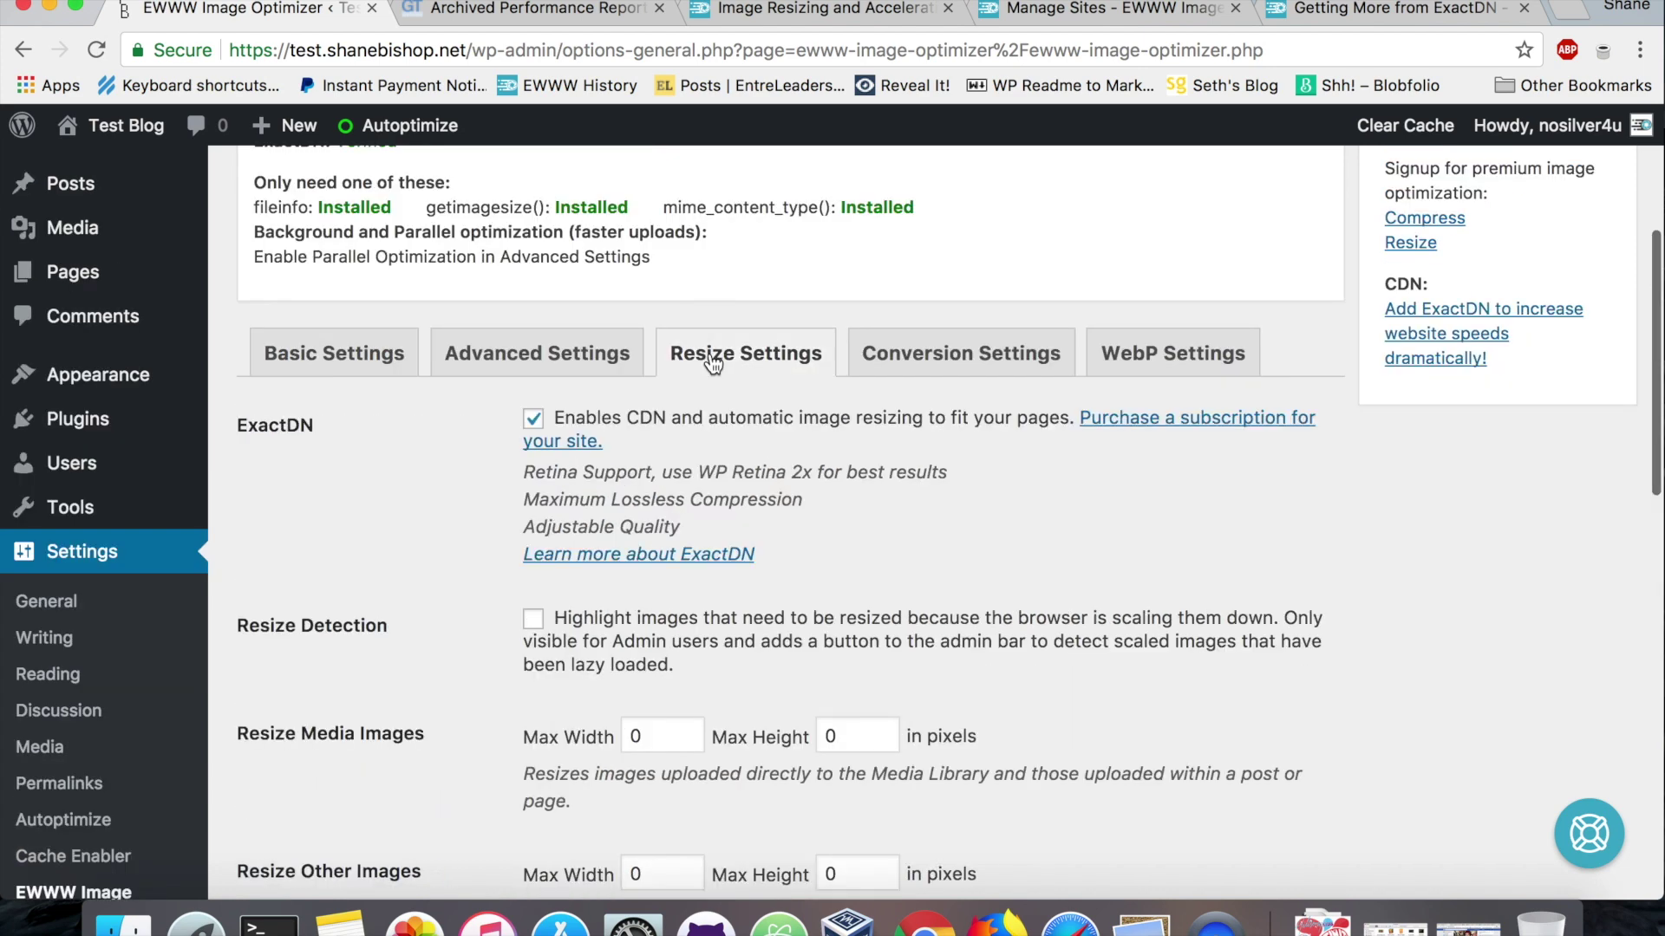
scroll(657, 710, "up", 5)
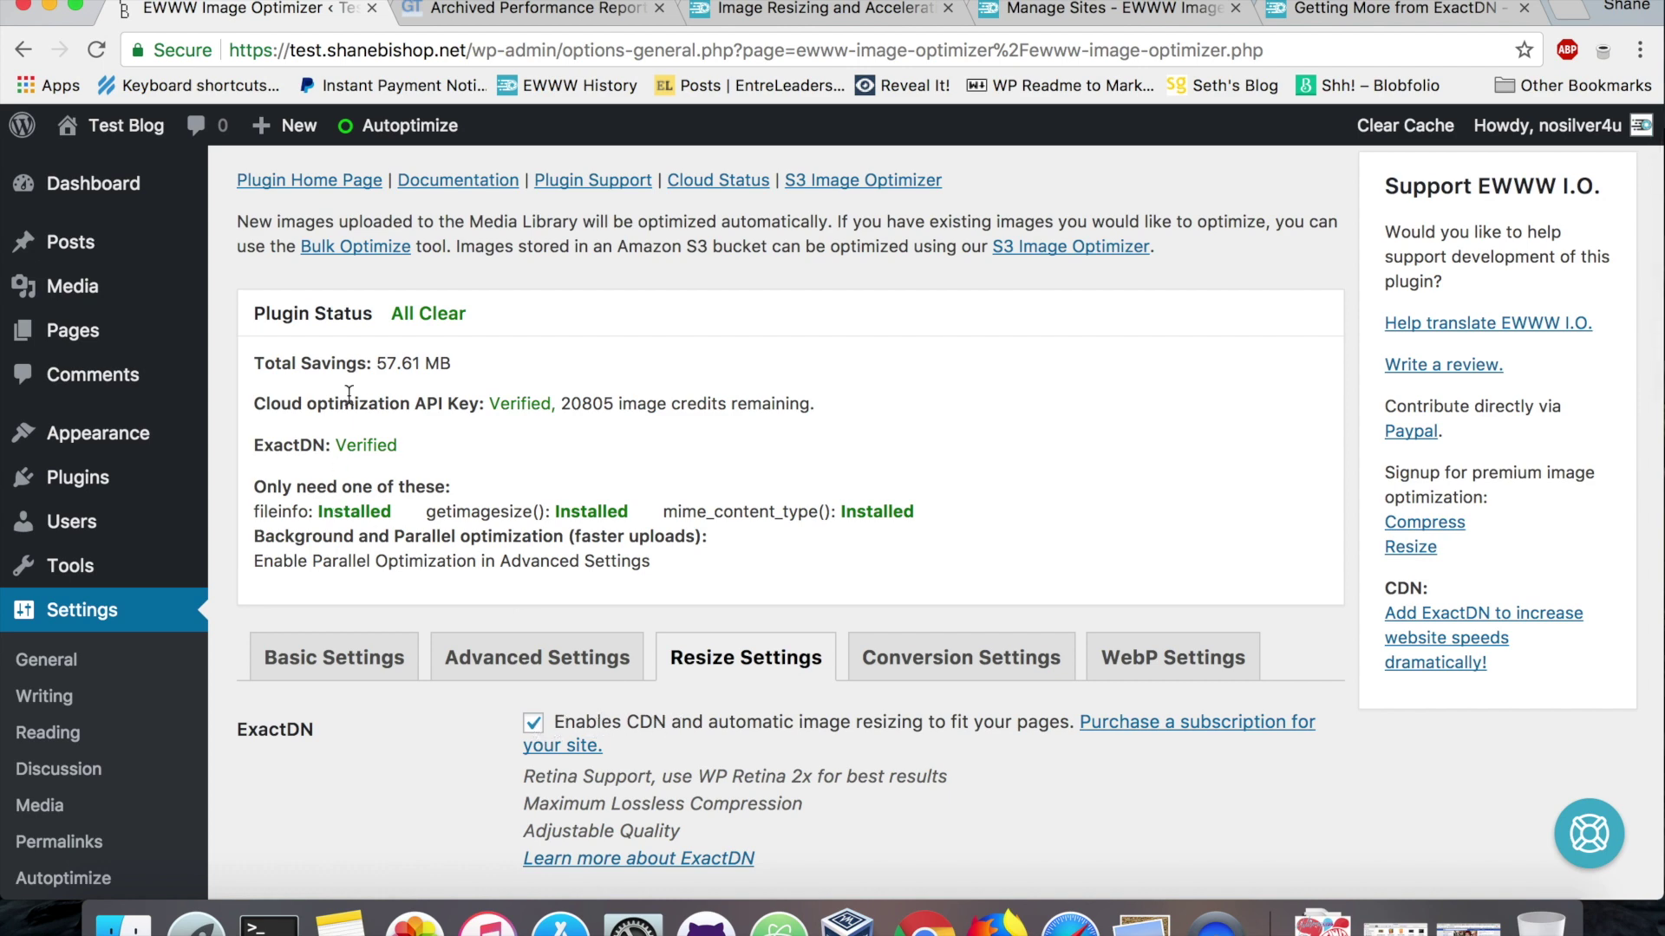
left_click(520, 12)
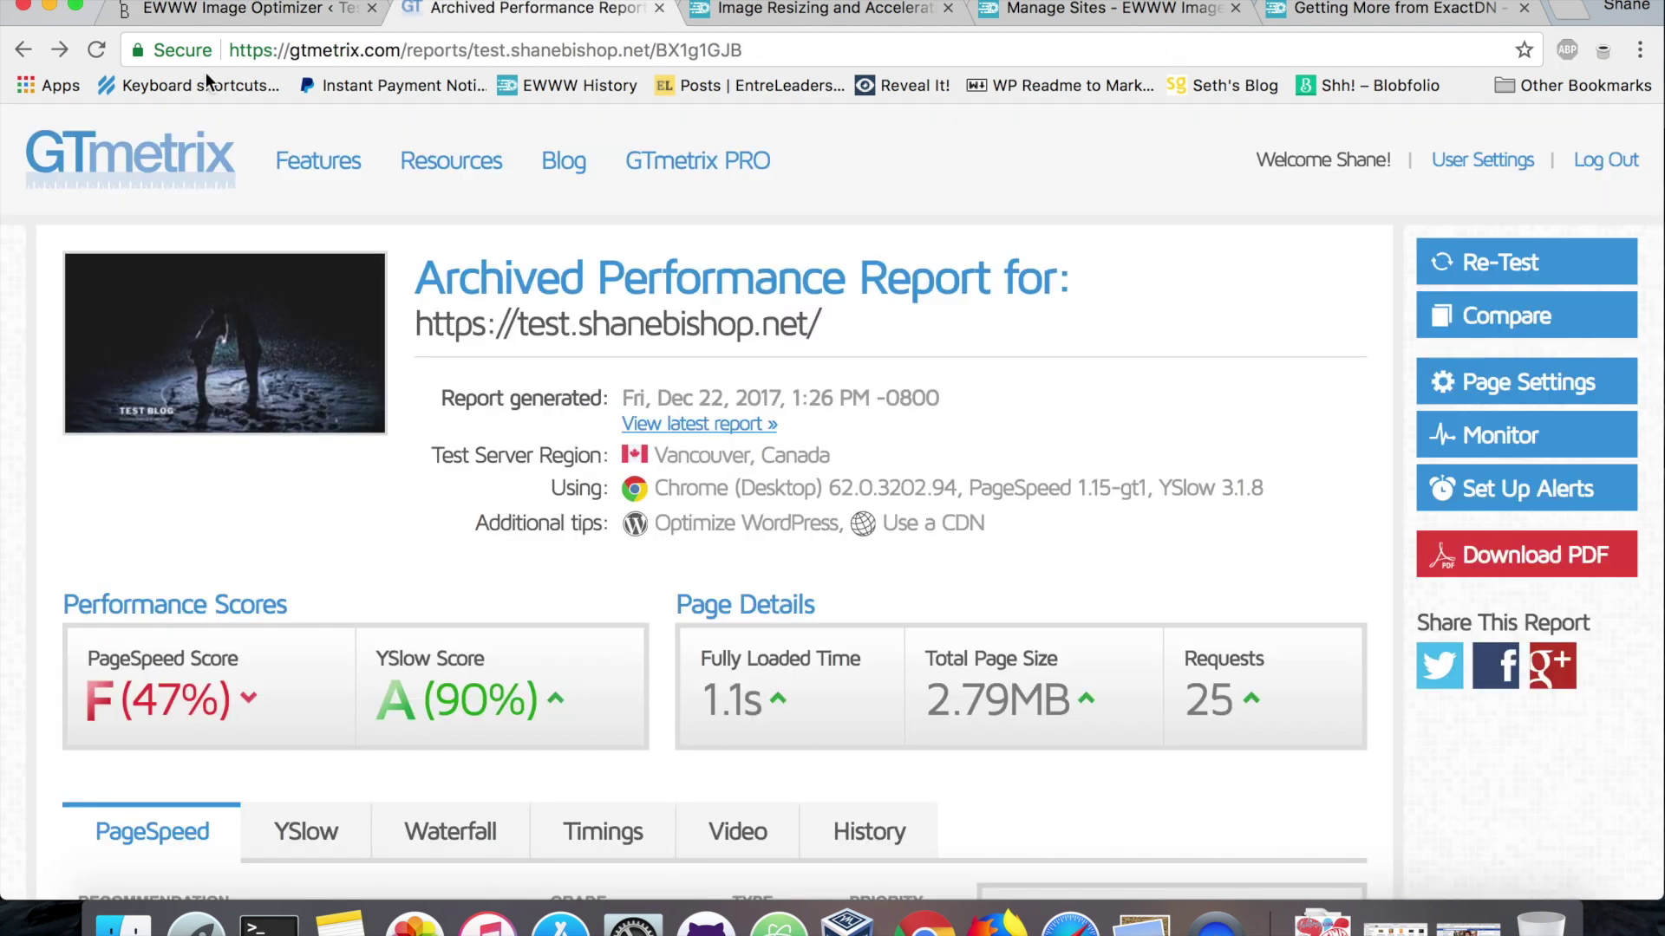
Step: Go forward to the latest report: PageSpeed A (98%), YSlow A (97%), 0.7s load
left_click(60, 54)
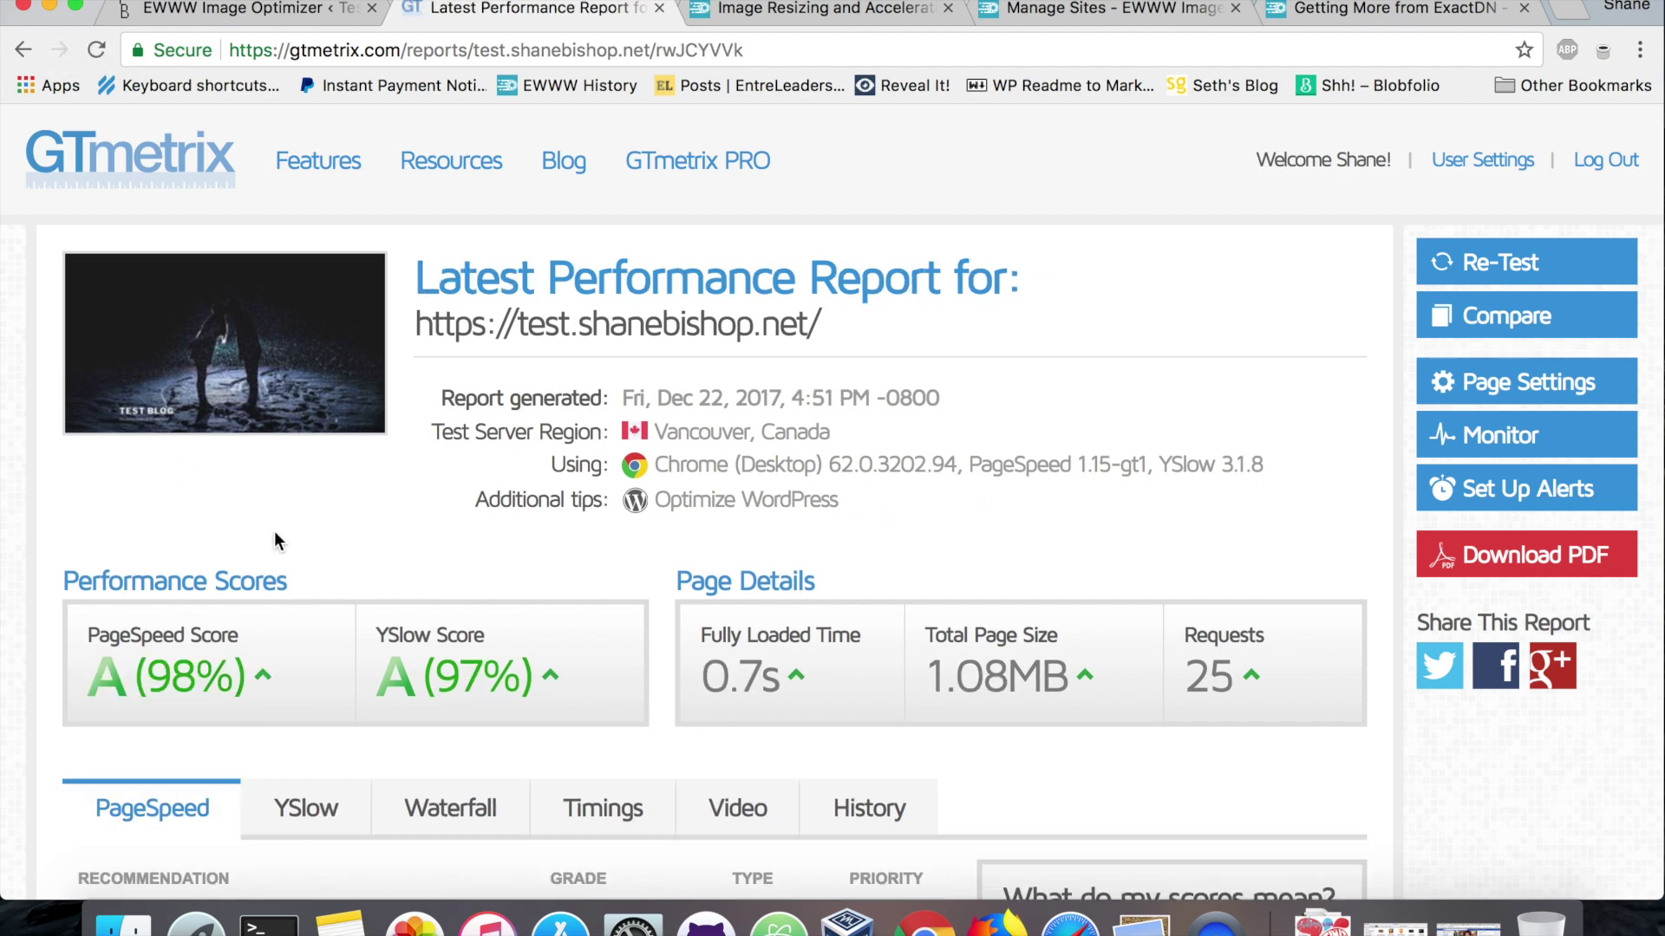